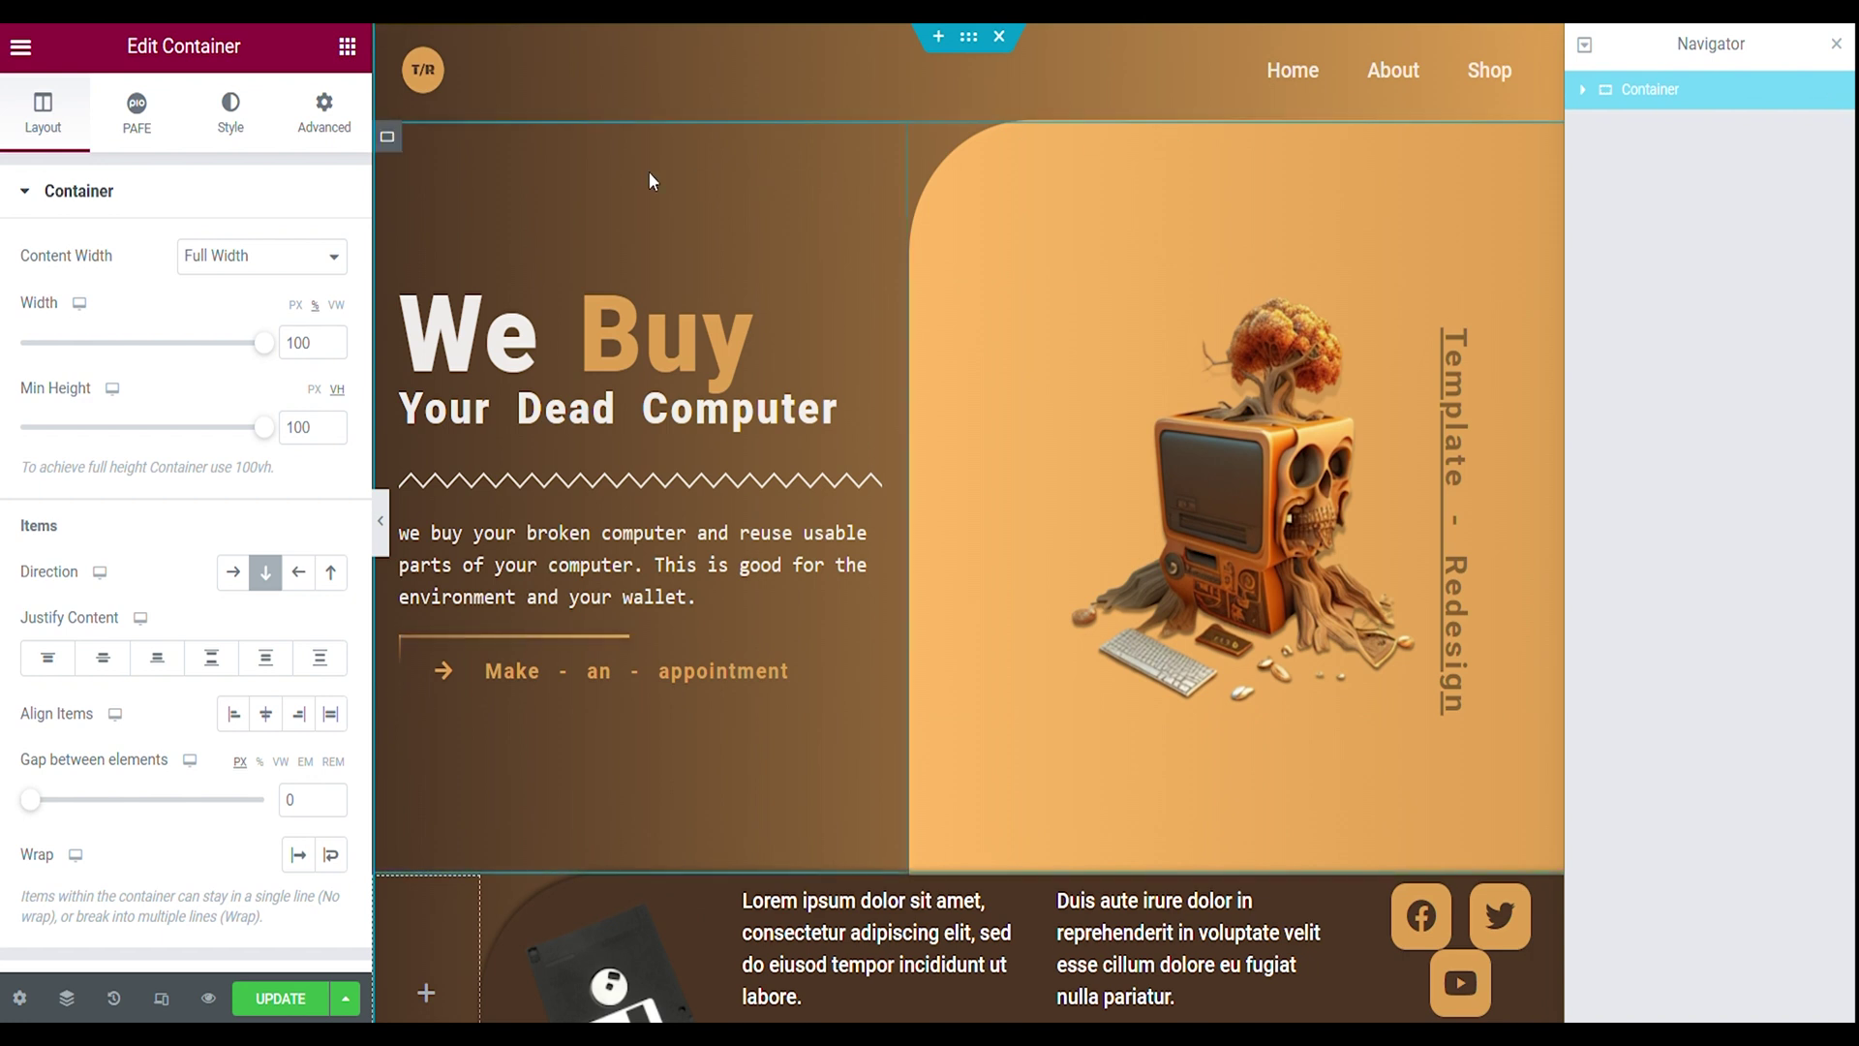
- Hide the existing brown hero section on mobile using its Responsive visibility settings
click(334, 131)
click(68, 783)
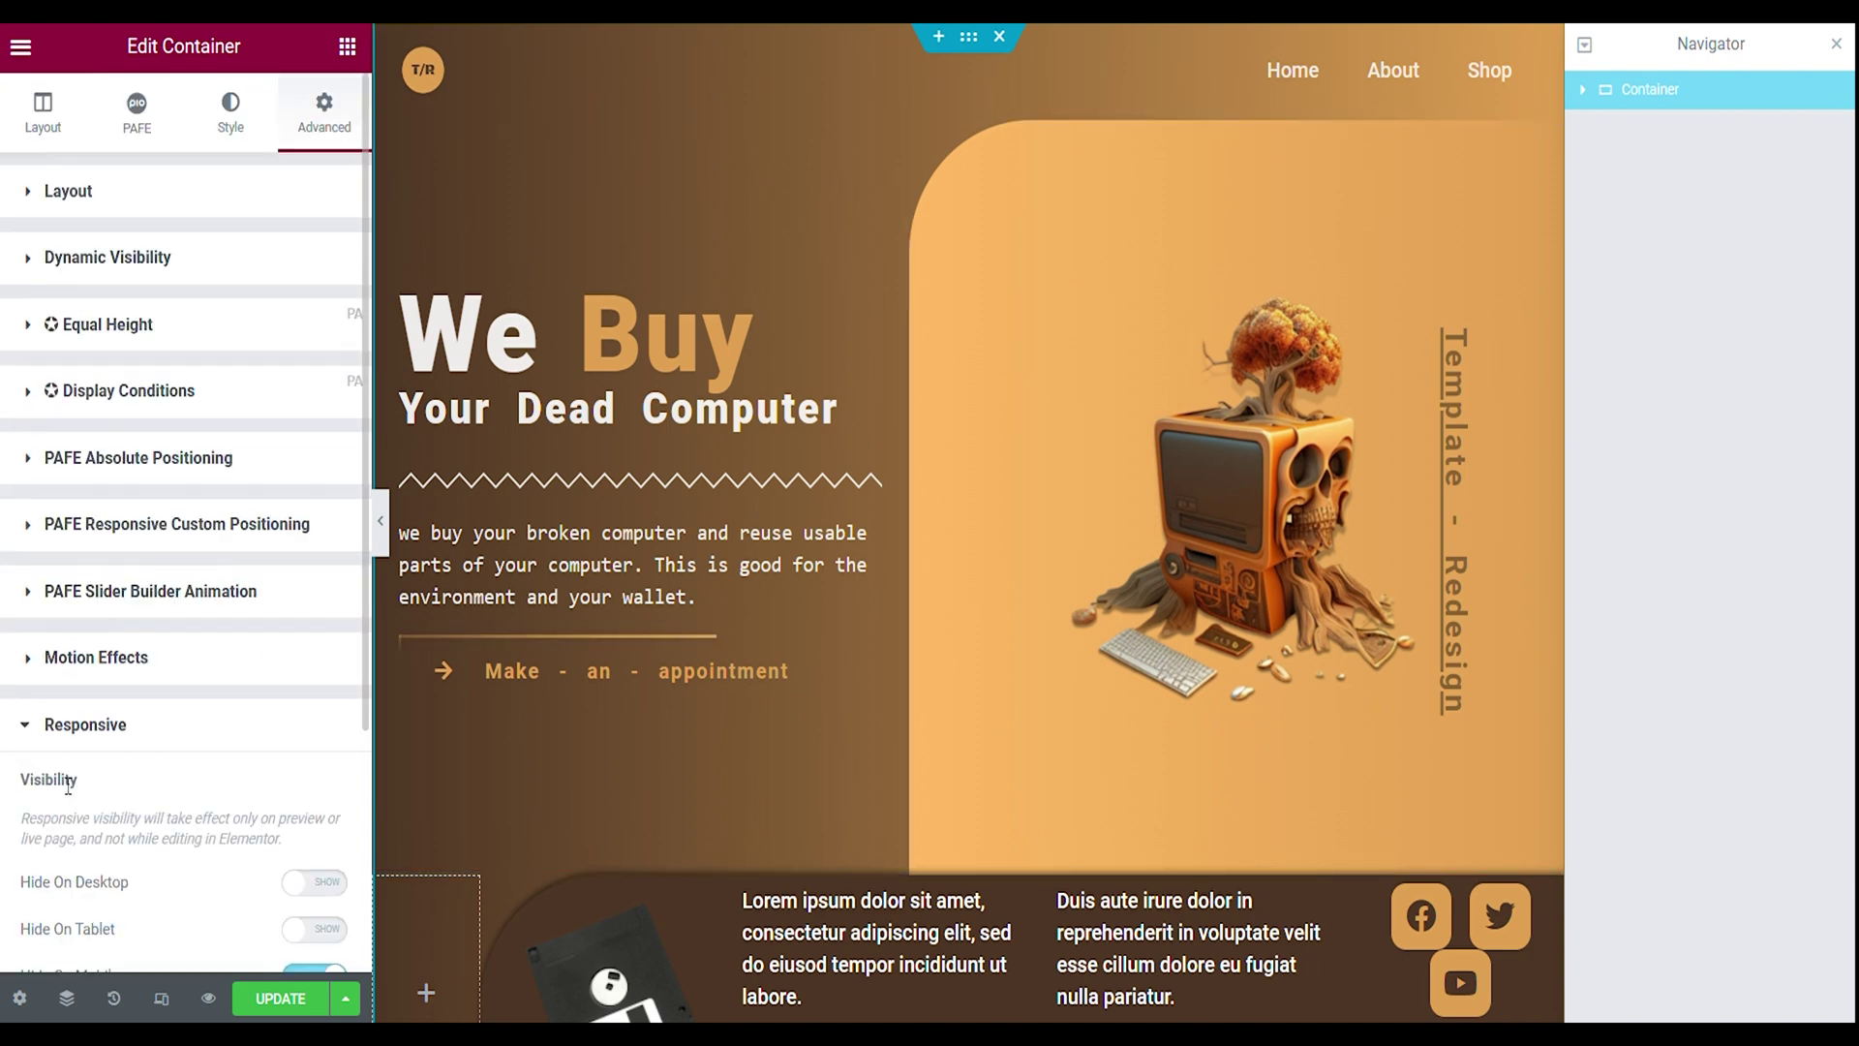
scroll(68, 784, down, 2)
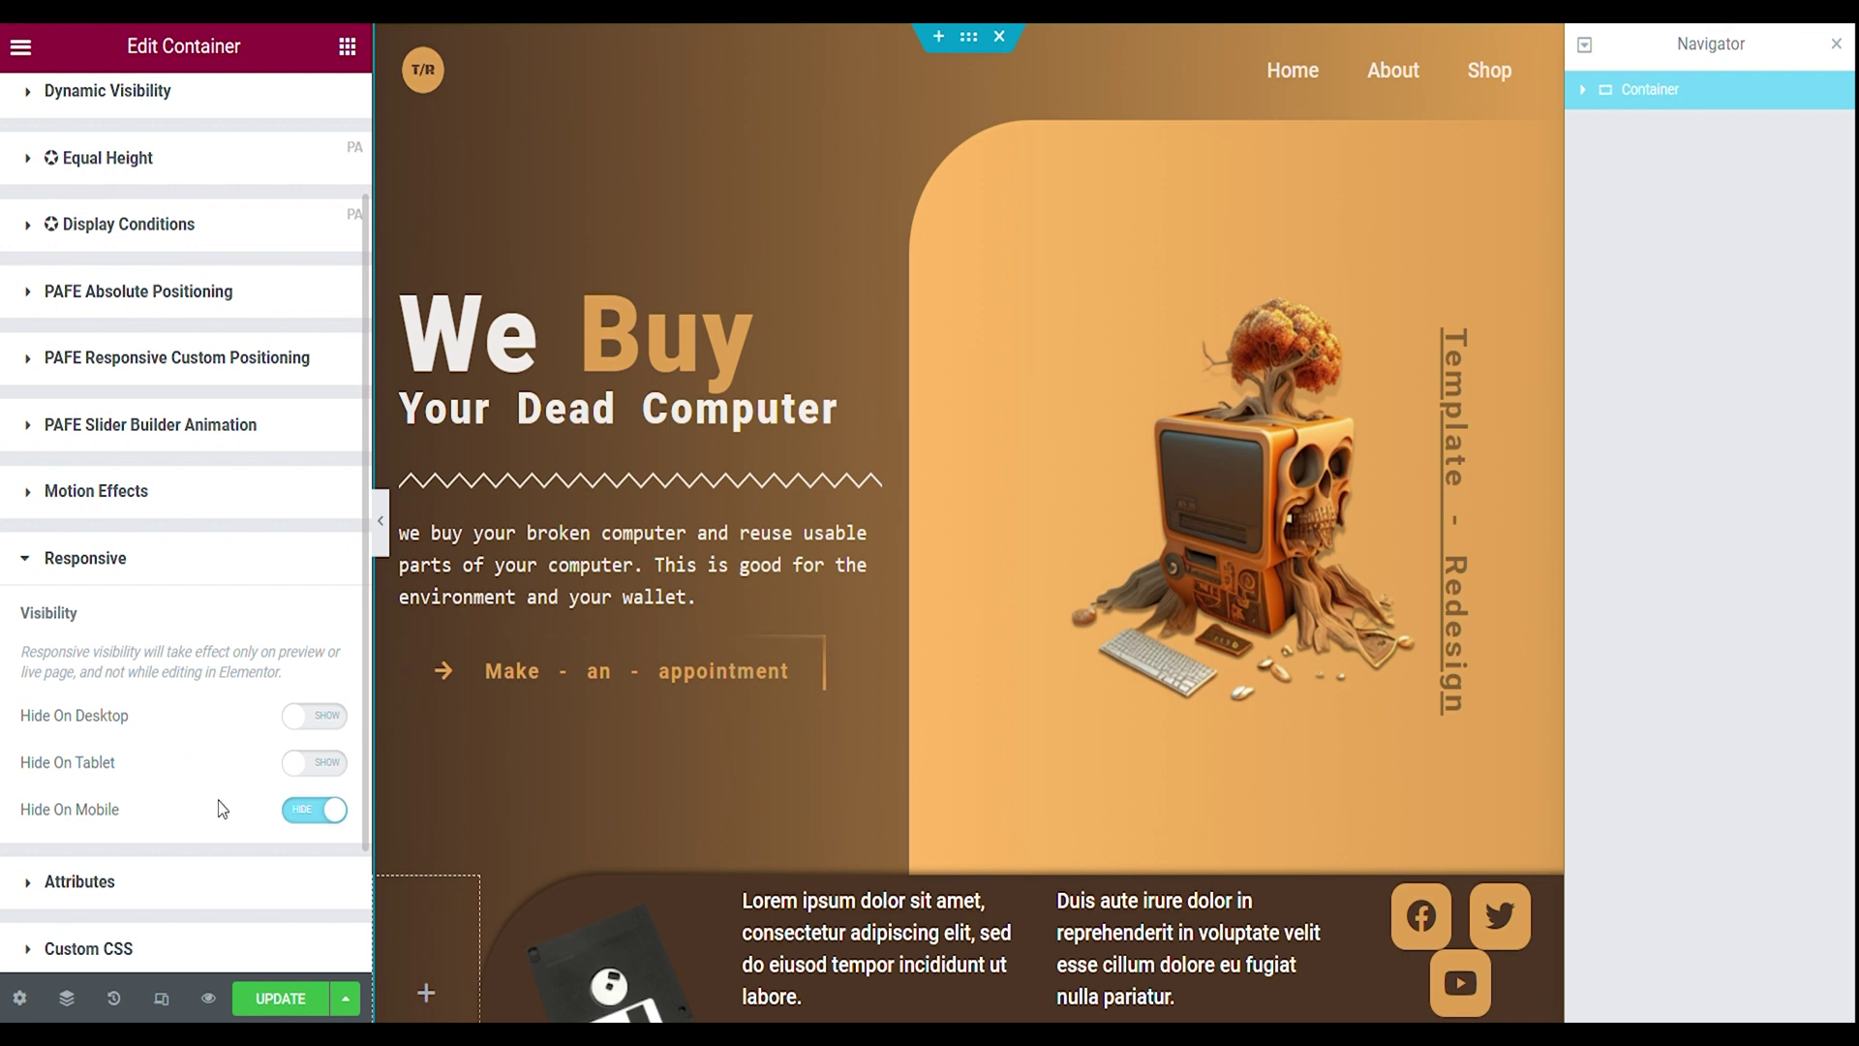
- Drag a new Container widget below the page content
scroll(485, 738, down, 5)
click(426, 484)
drag(93, 372, 643, 772)
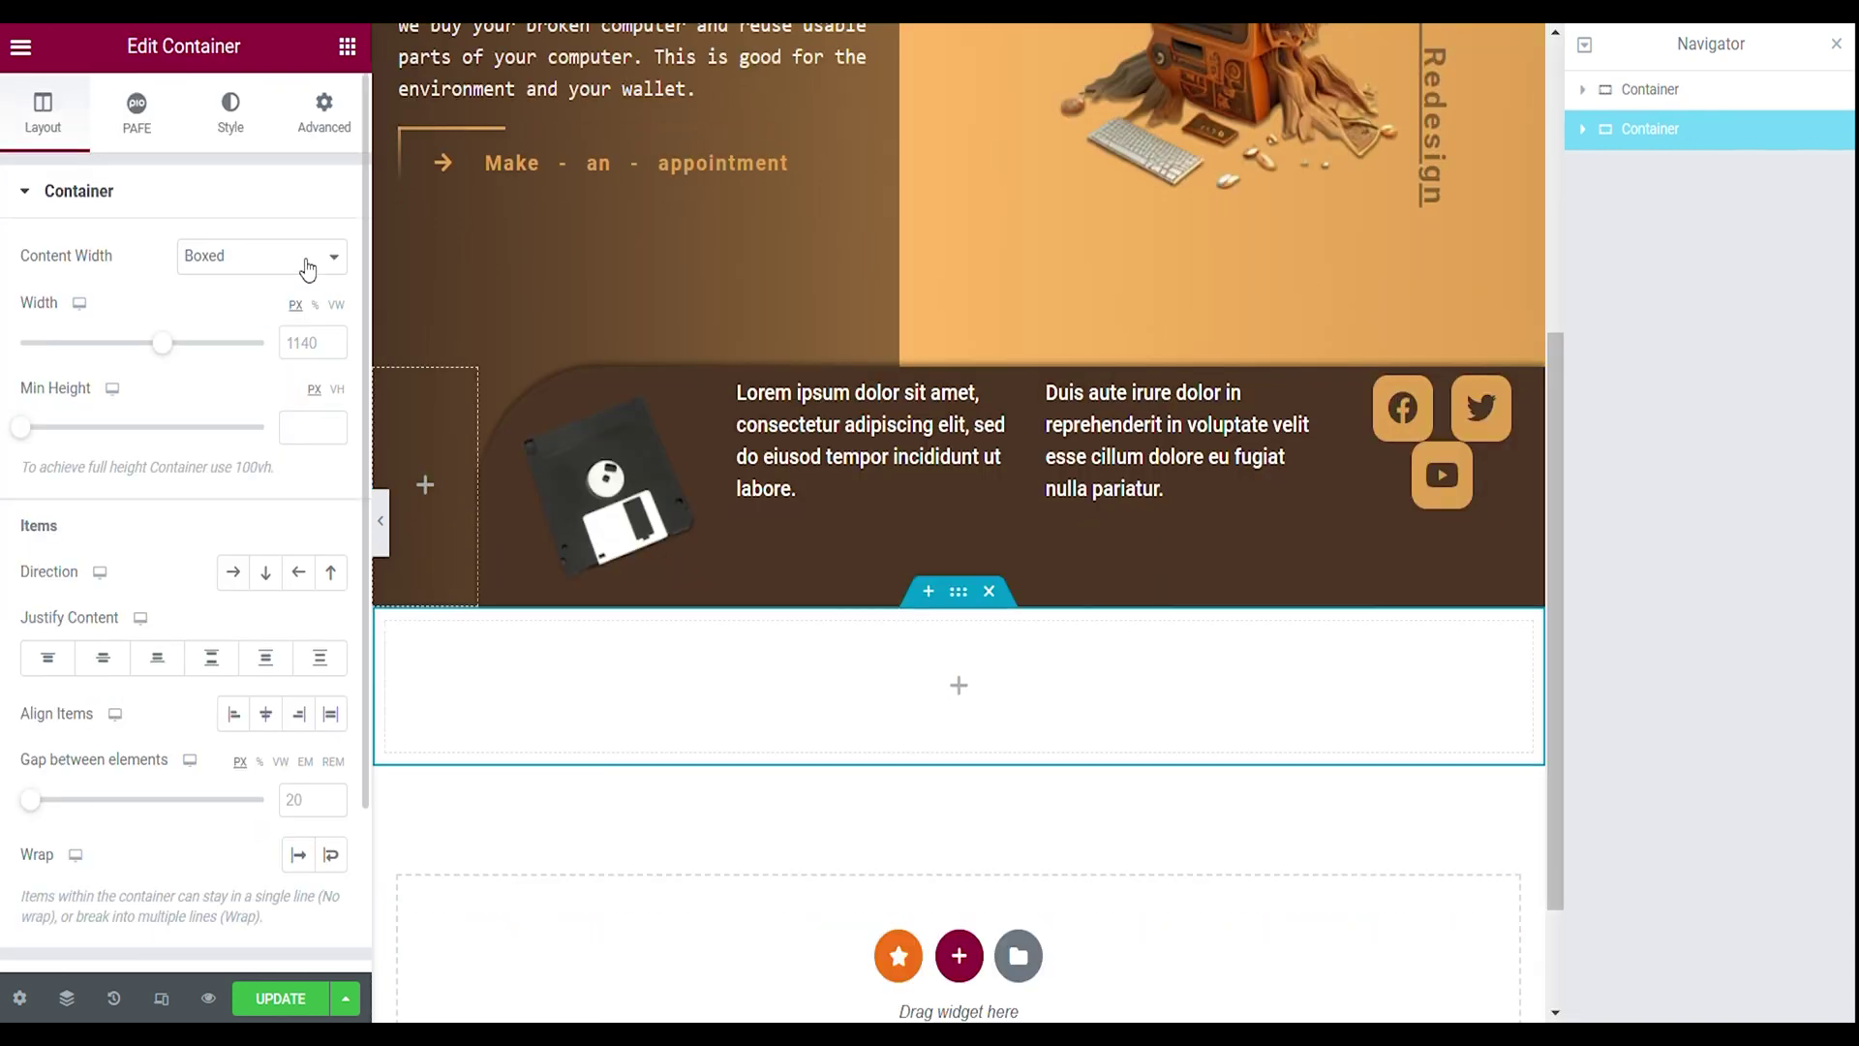
- Make the new container full width, column direction, with 100 VH minimum height
click(250, 314)
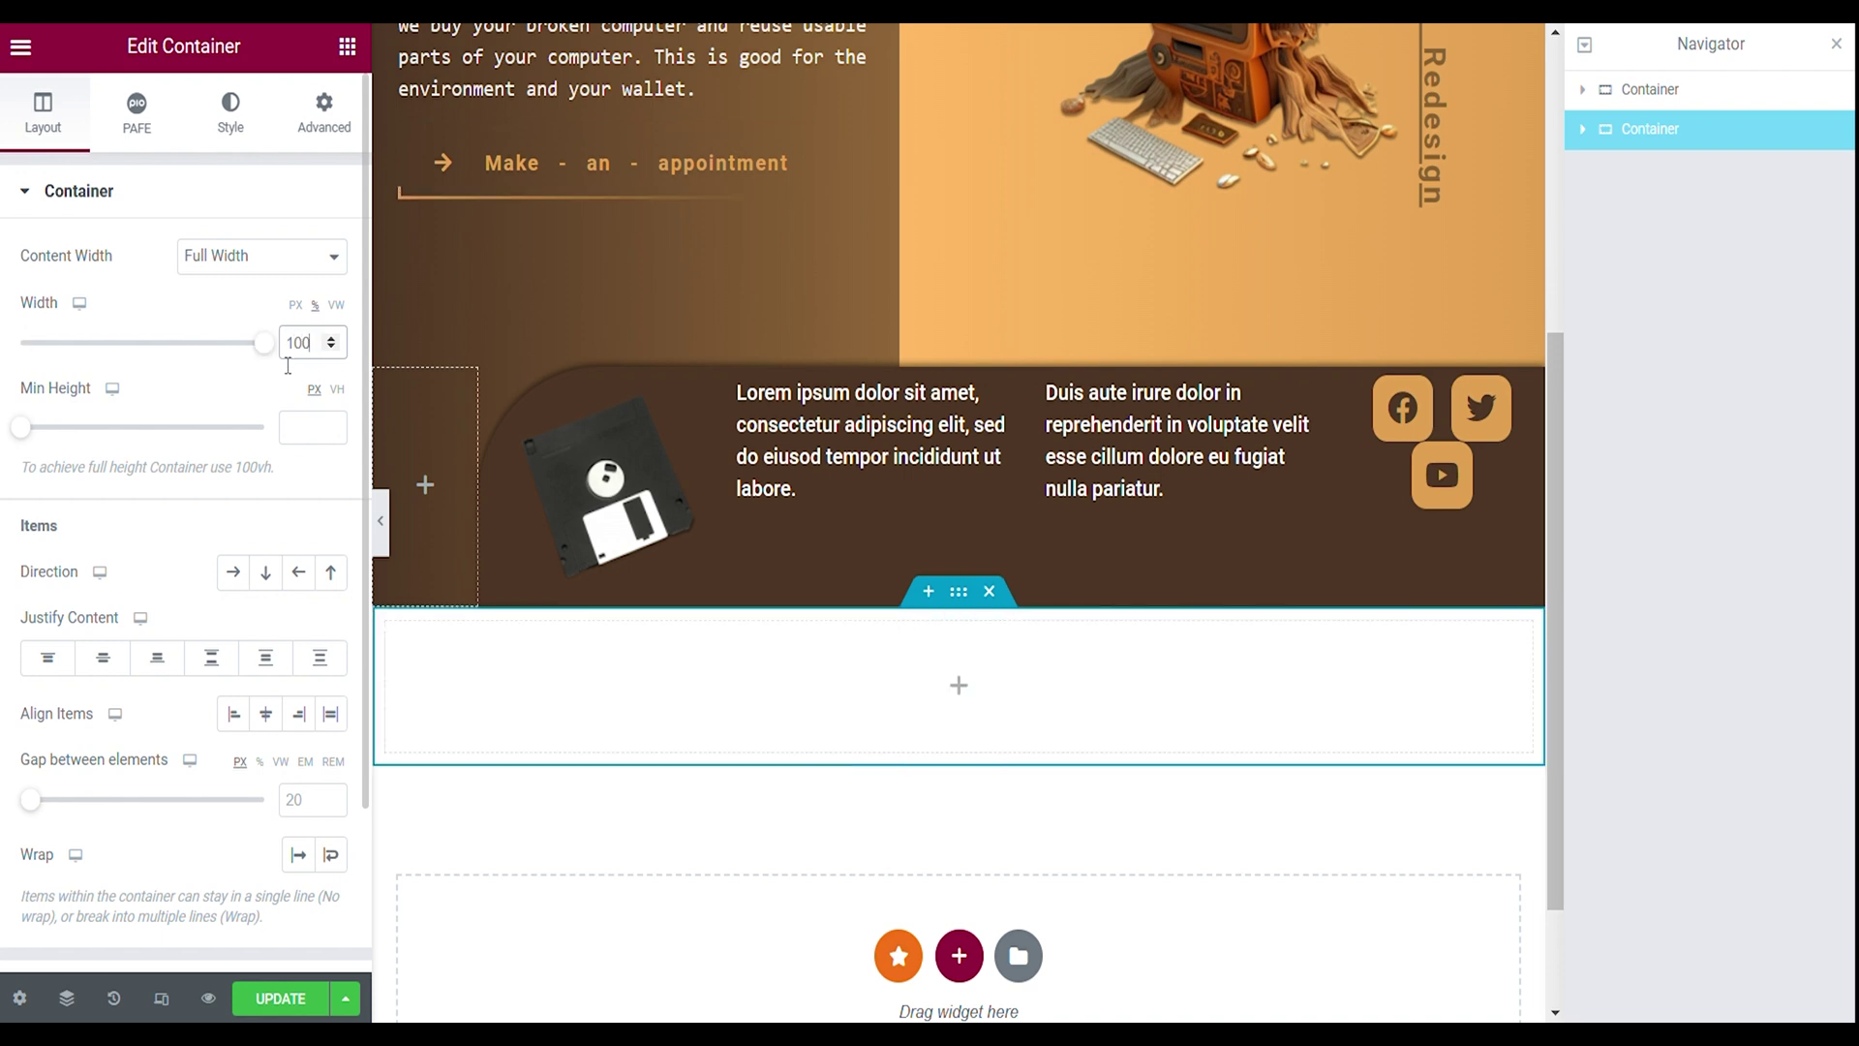
click(265, 572)
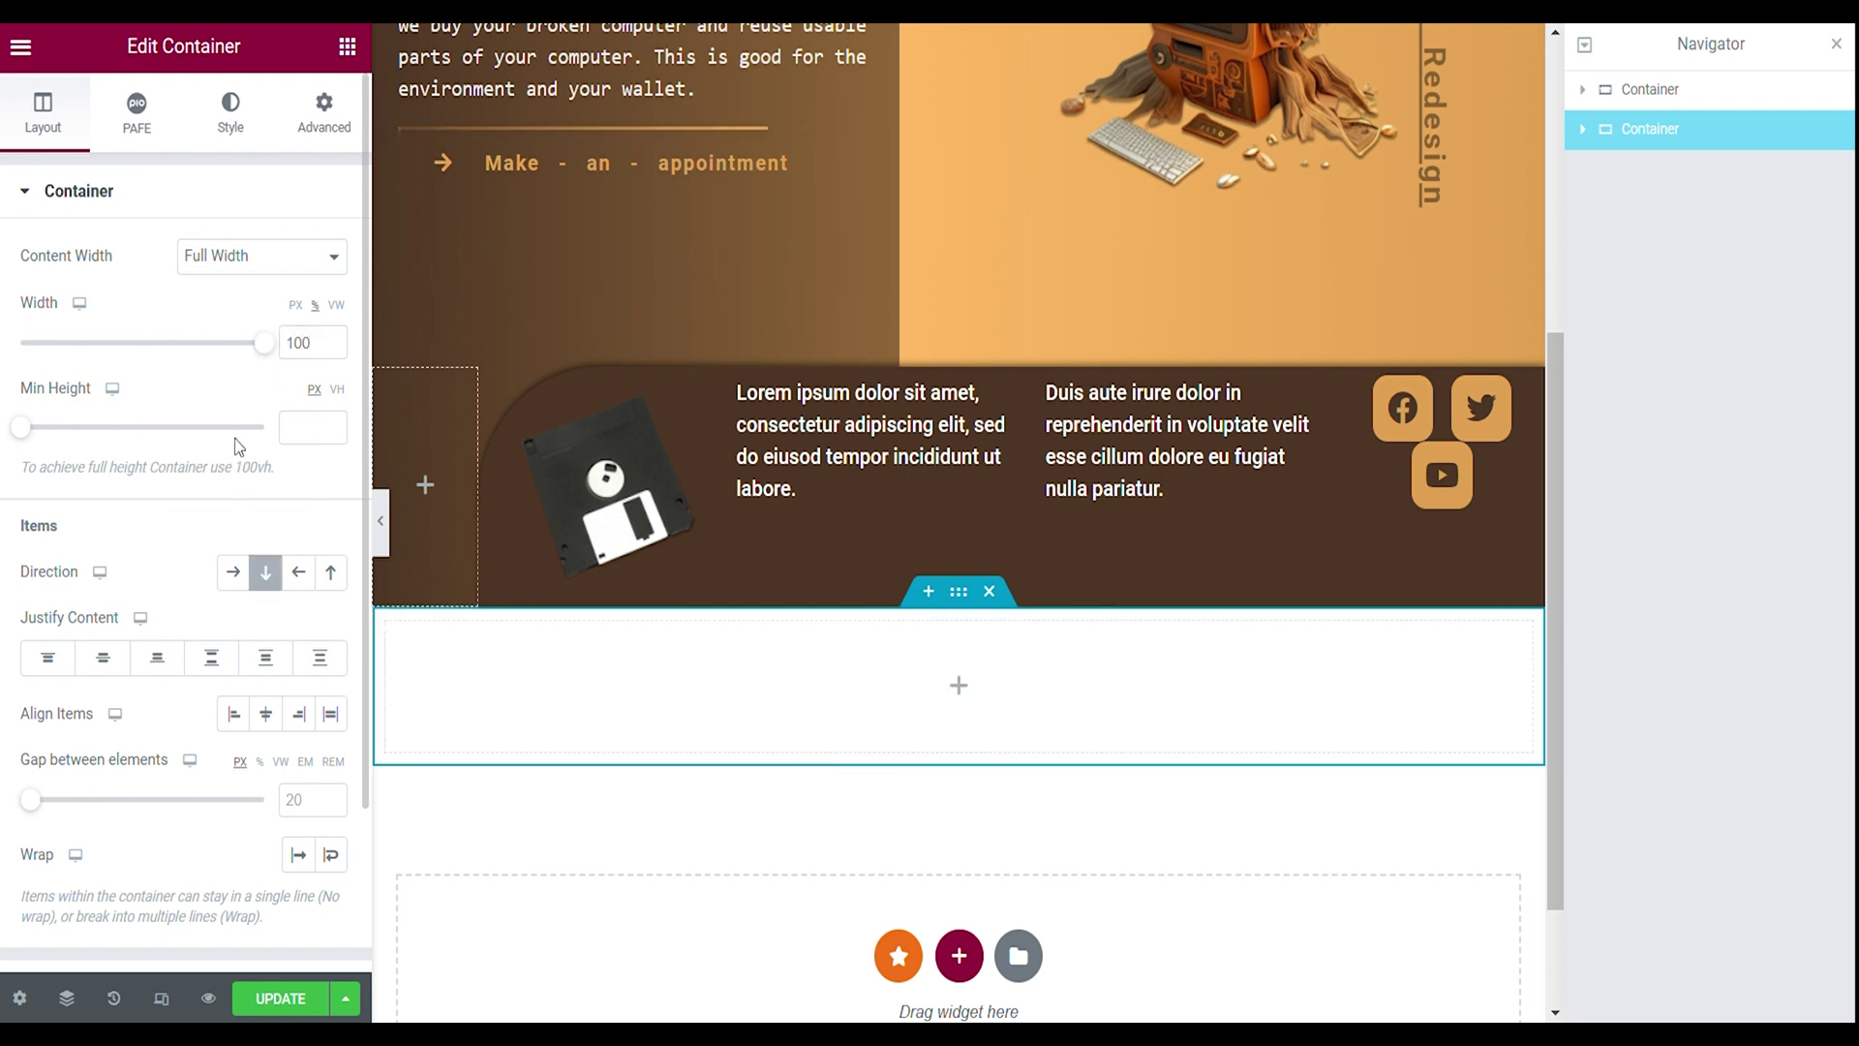
click(337, 389)
click(295, 427)
text(100)
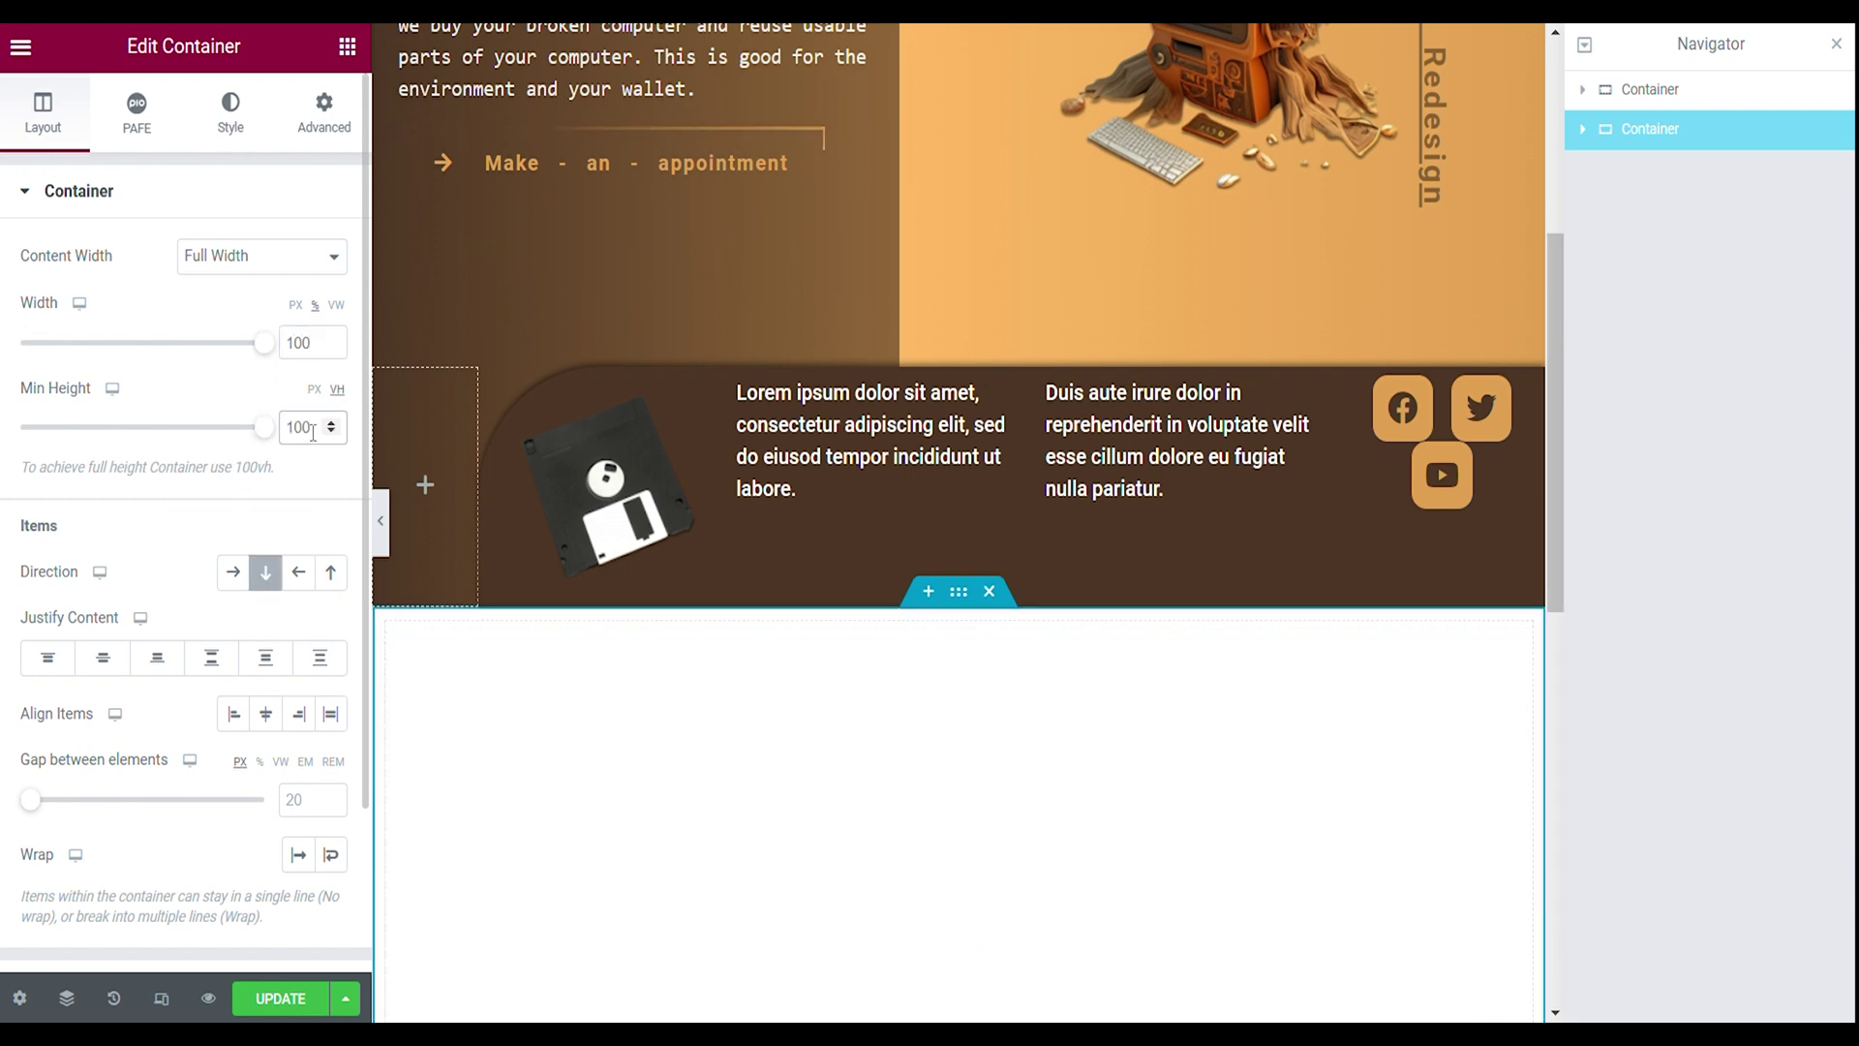
- Hide the new container on desktop and tablet so it shows only on mobile
click(324, 114)
scroll(136, 620, down, 6)
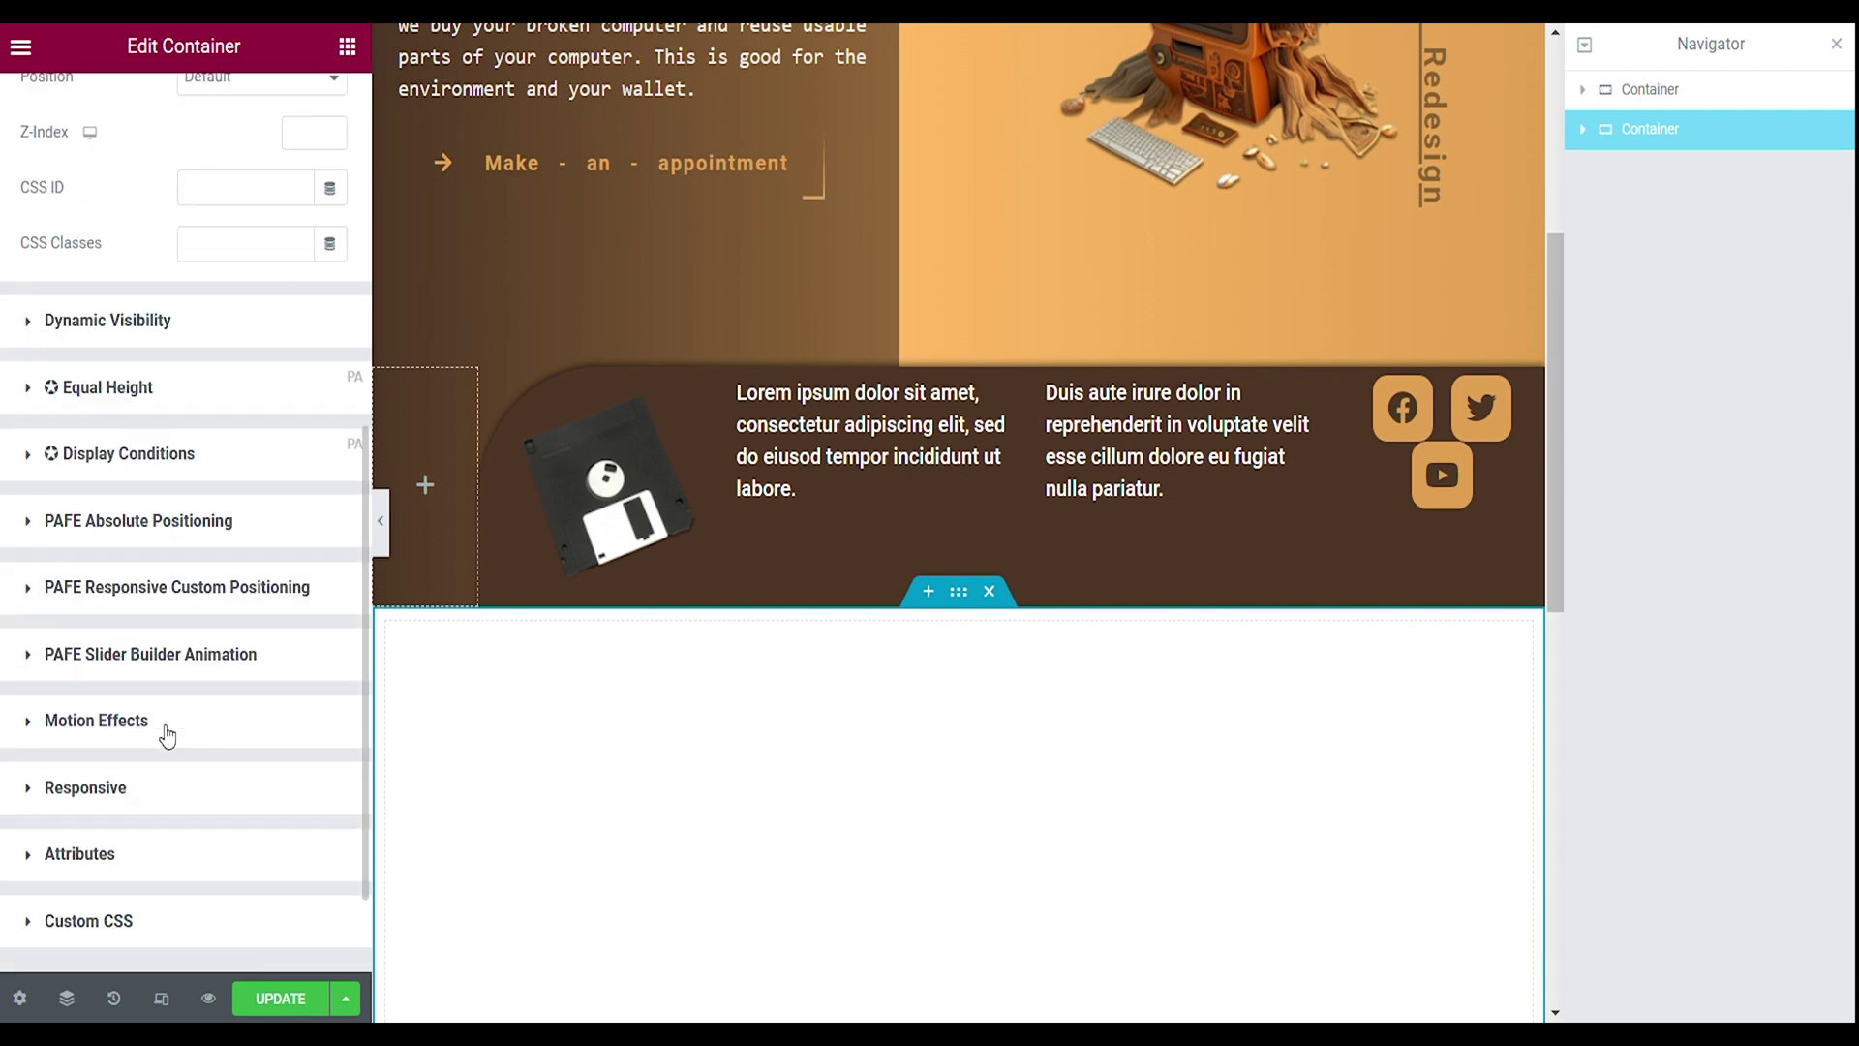
click(165, 787)
click(324, 714)
click(323, 762)
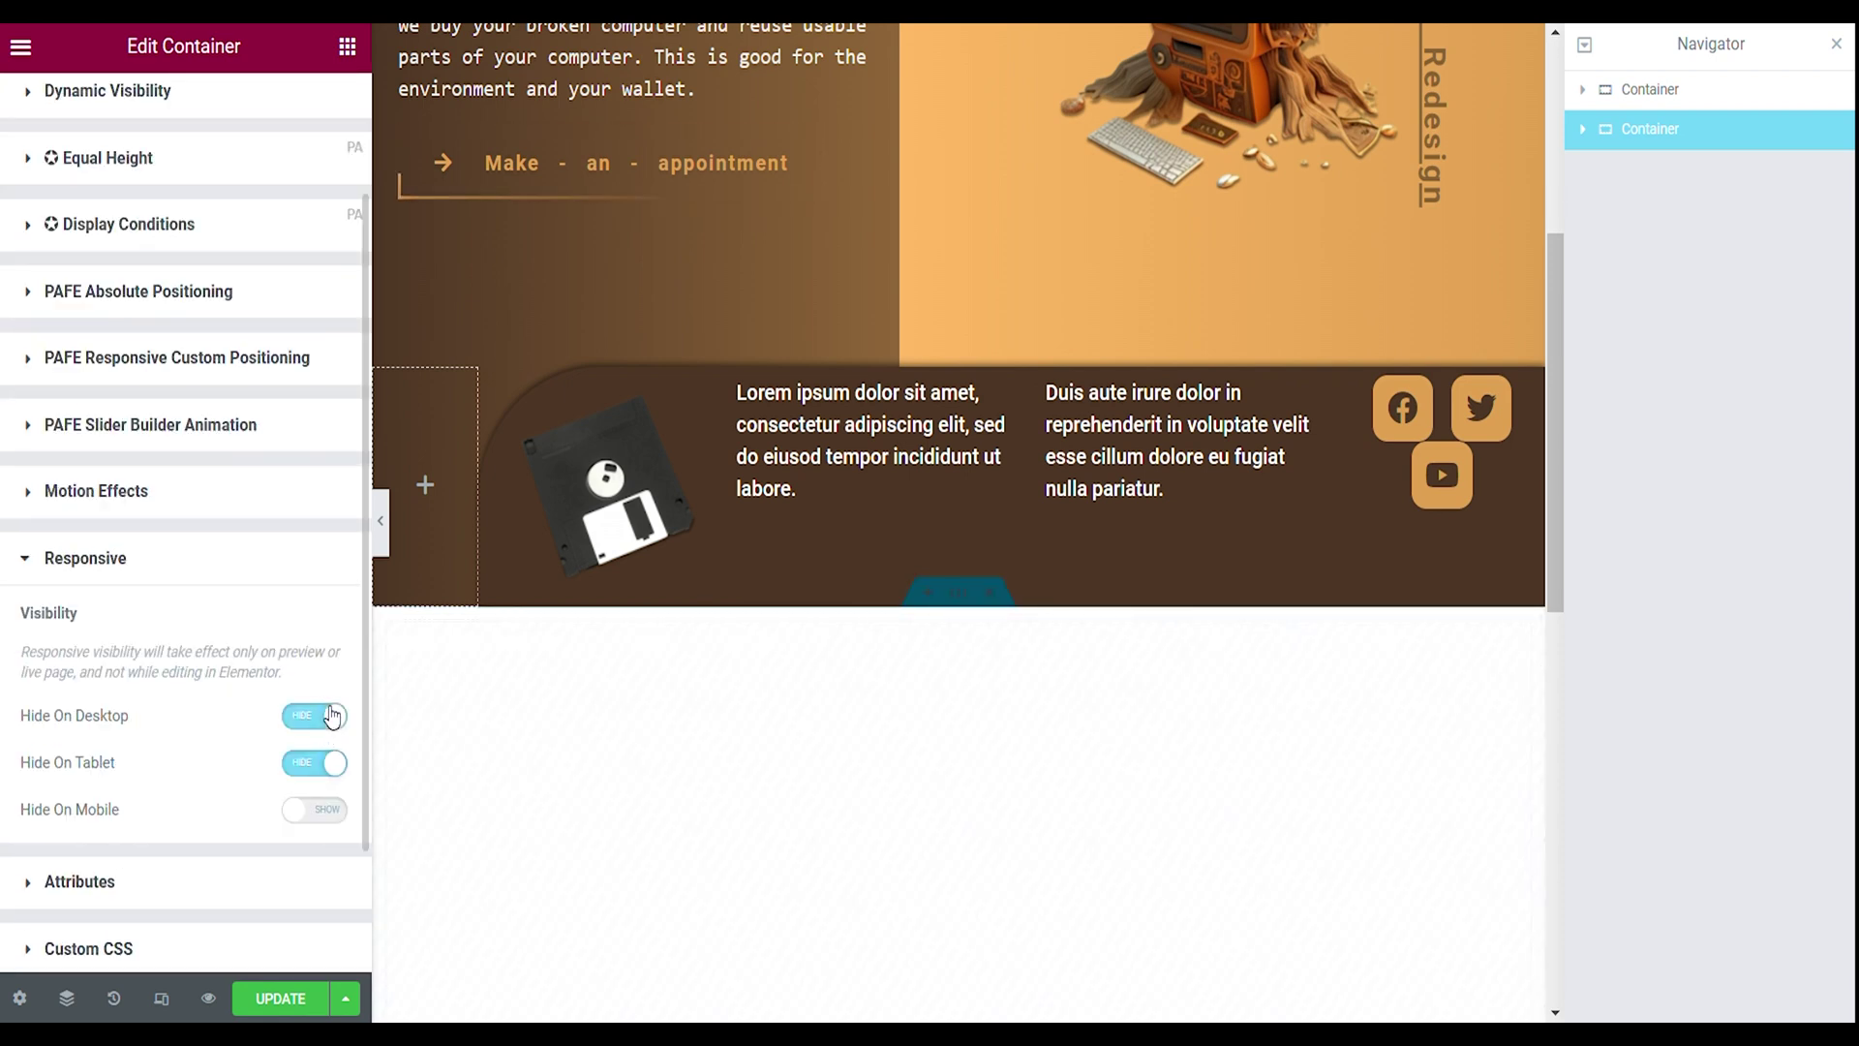
scroll(497, 769, down, 3)
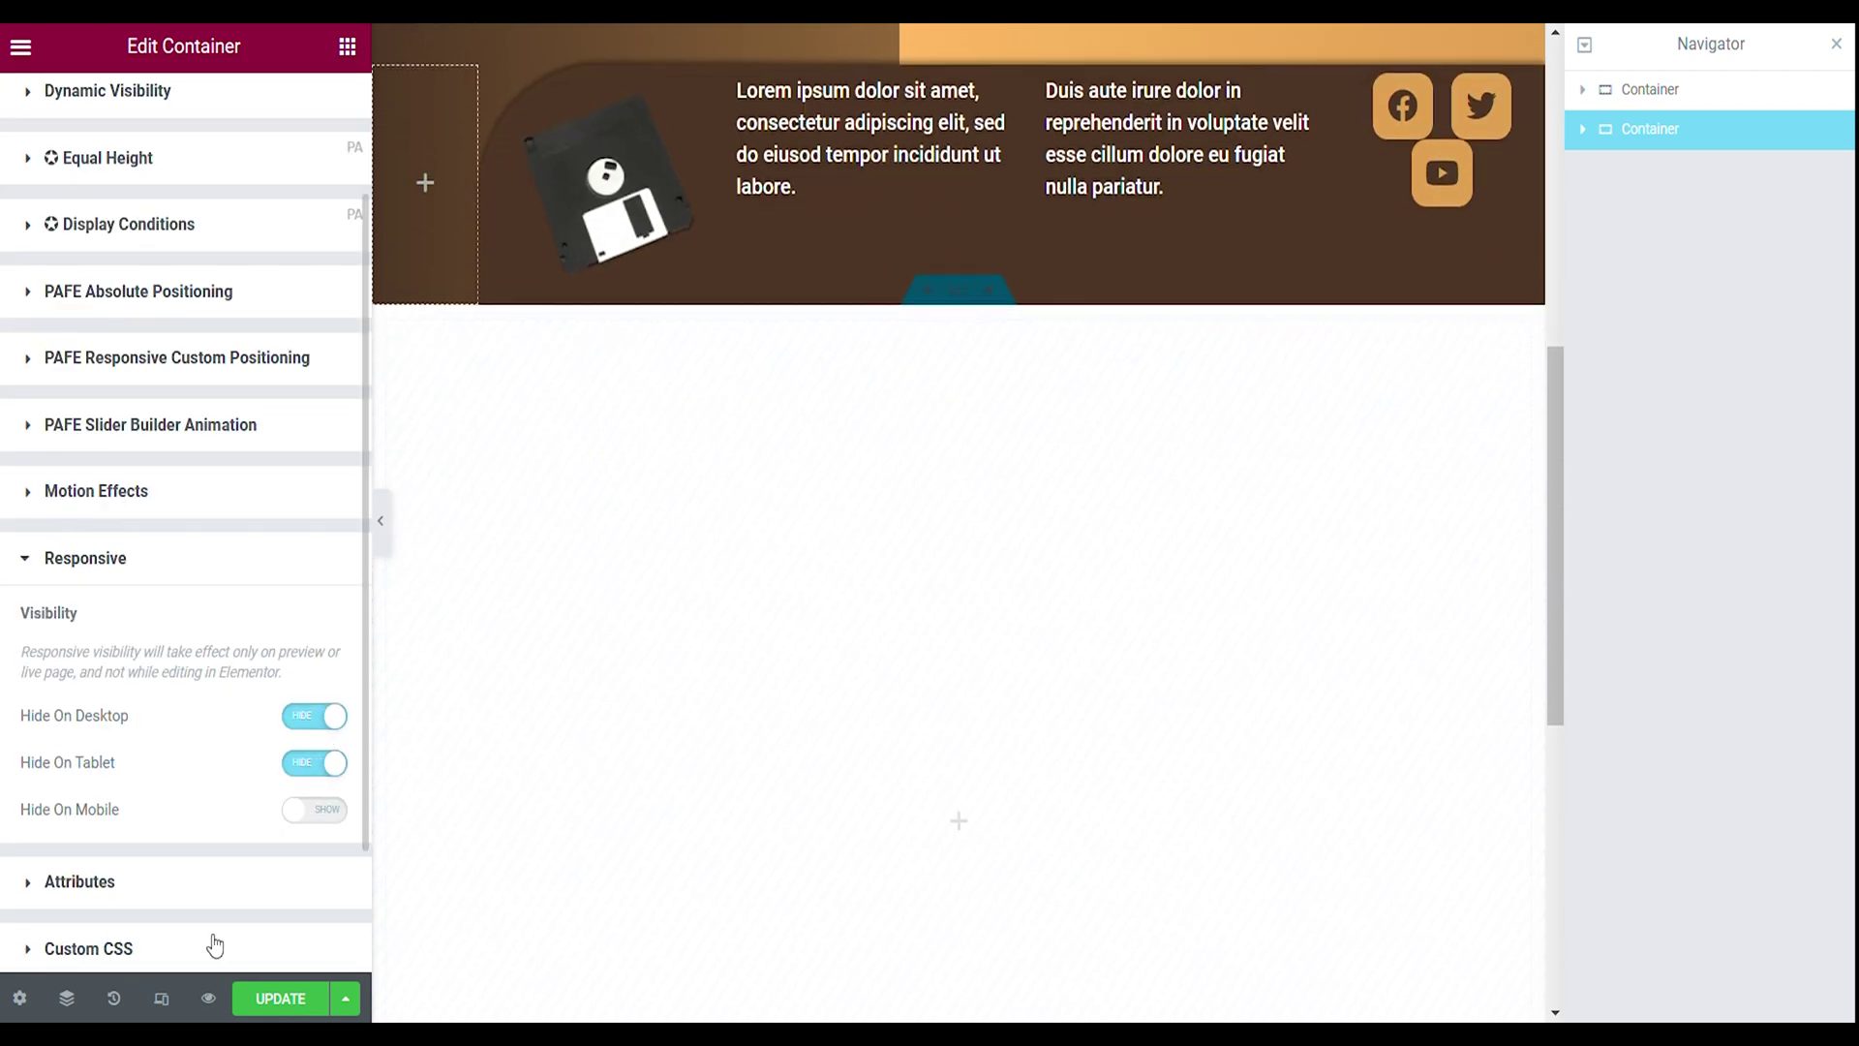
click(161, 998)
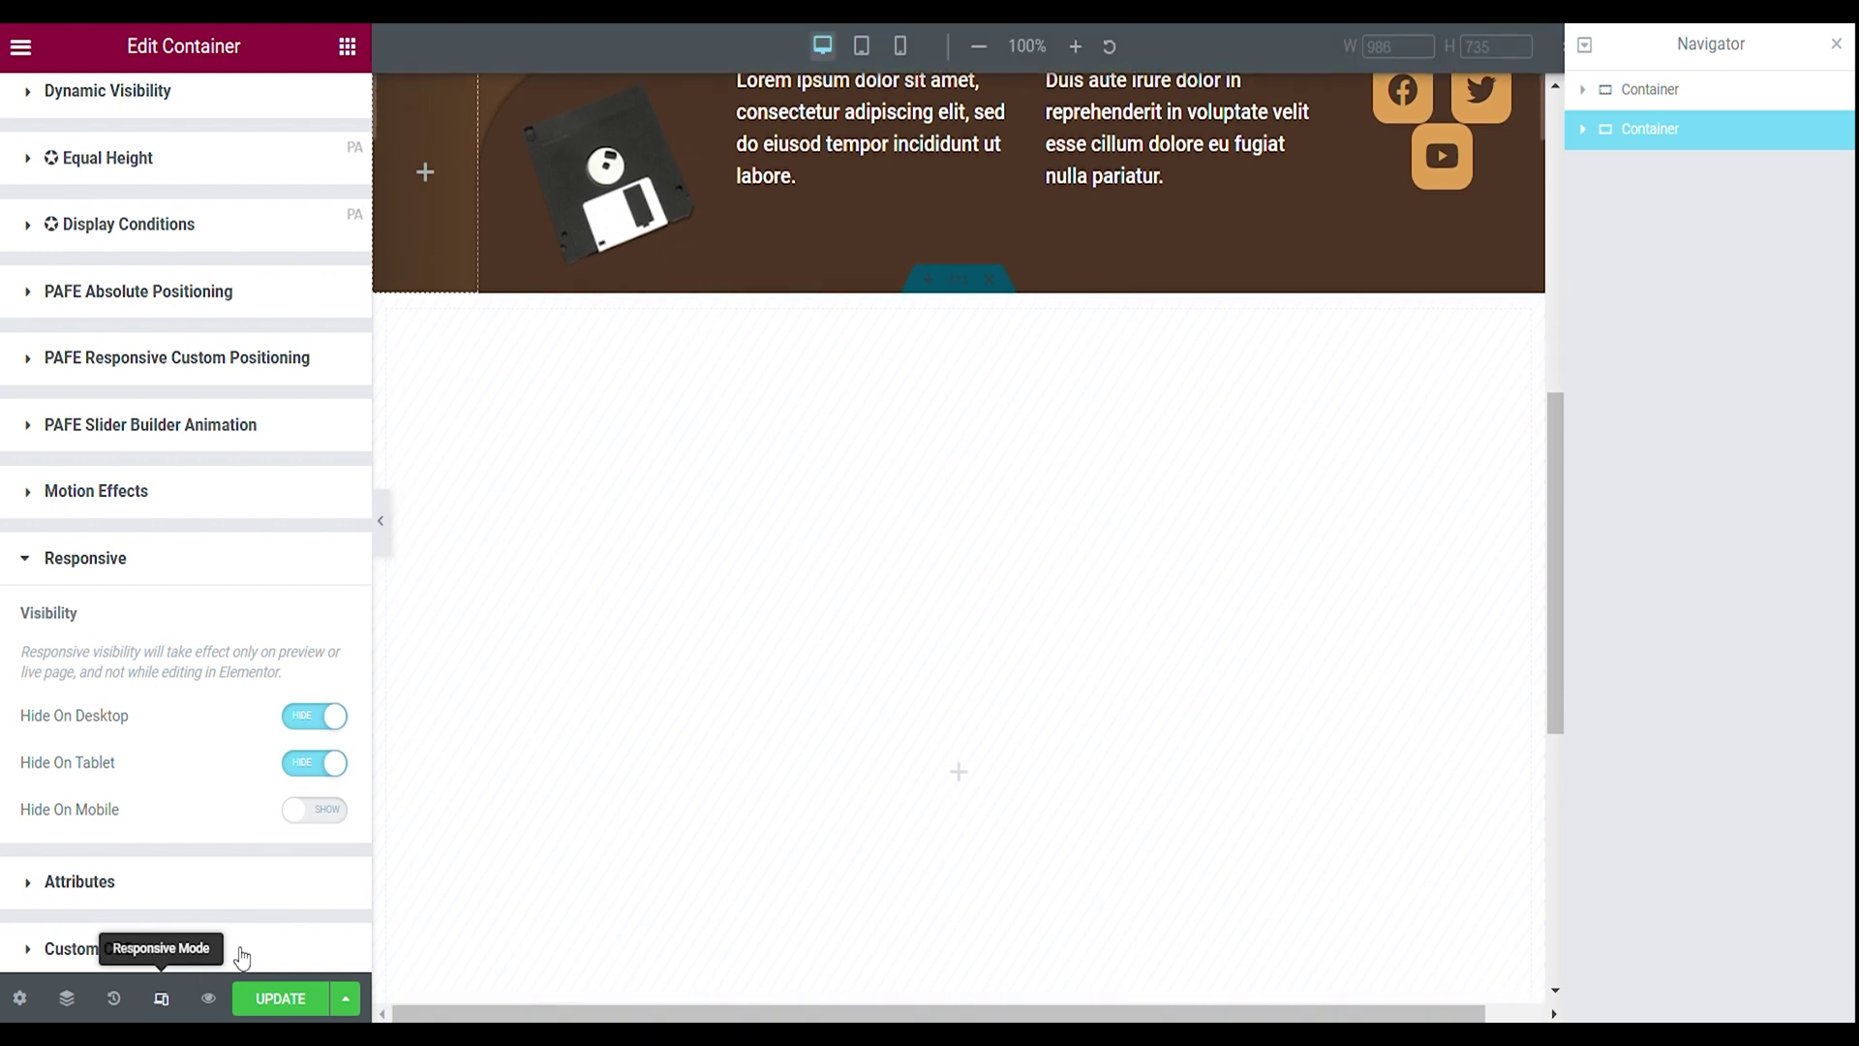
- Switch to the mobile preview and set the container's margin and padding to 0
click(900, 46)
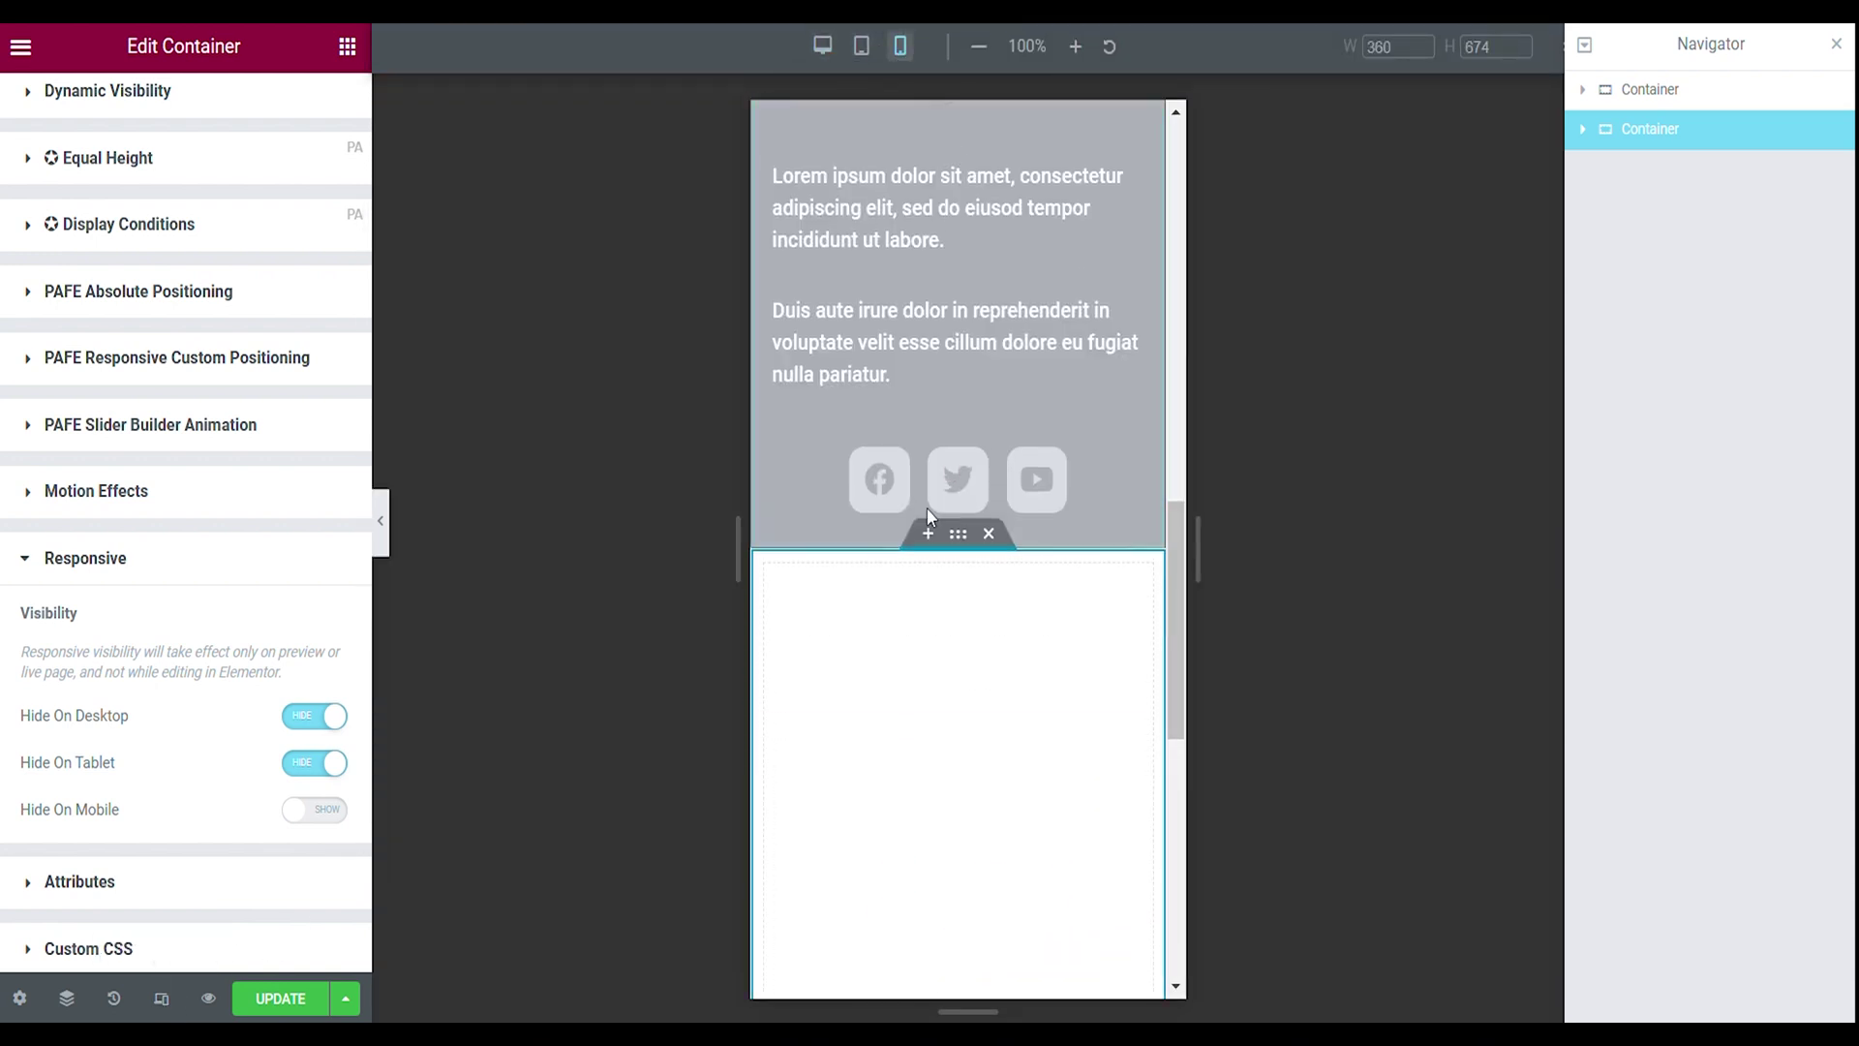
scroll(924, 511, down, 5)
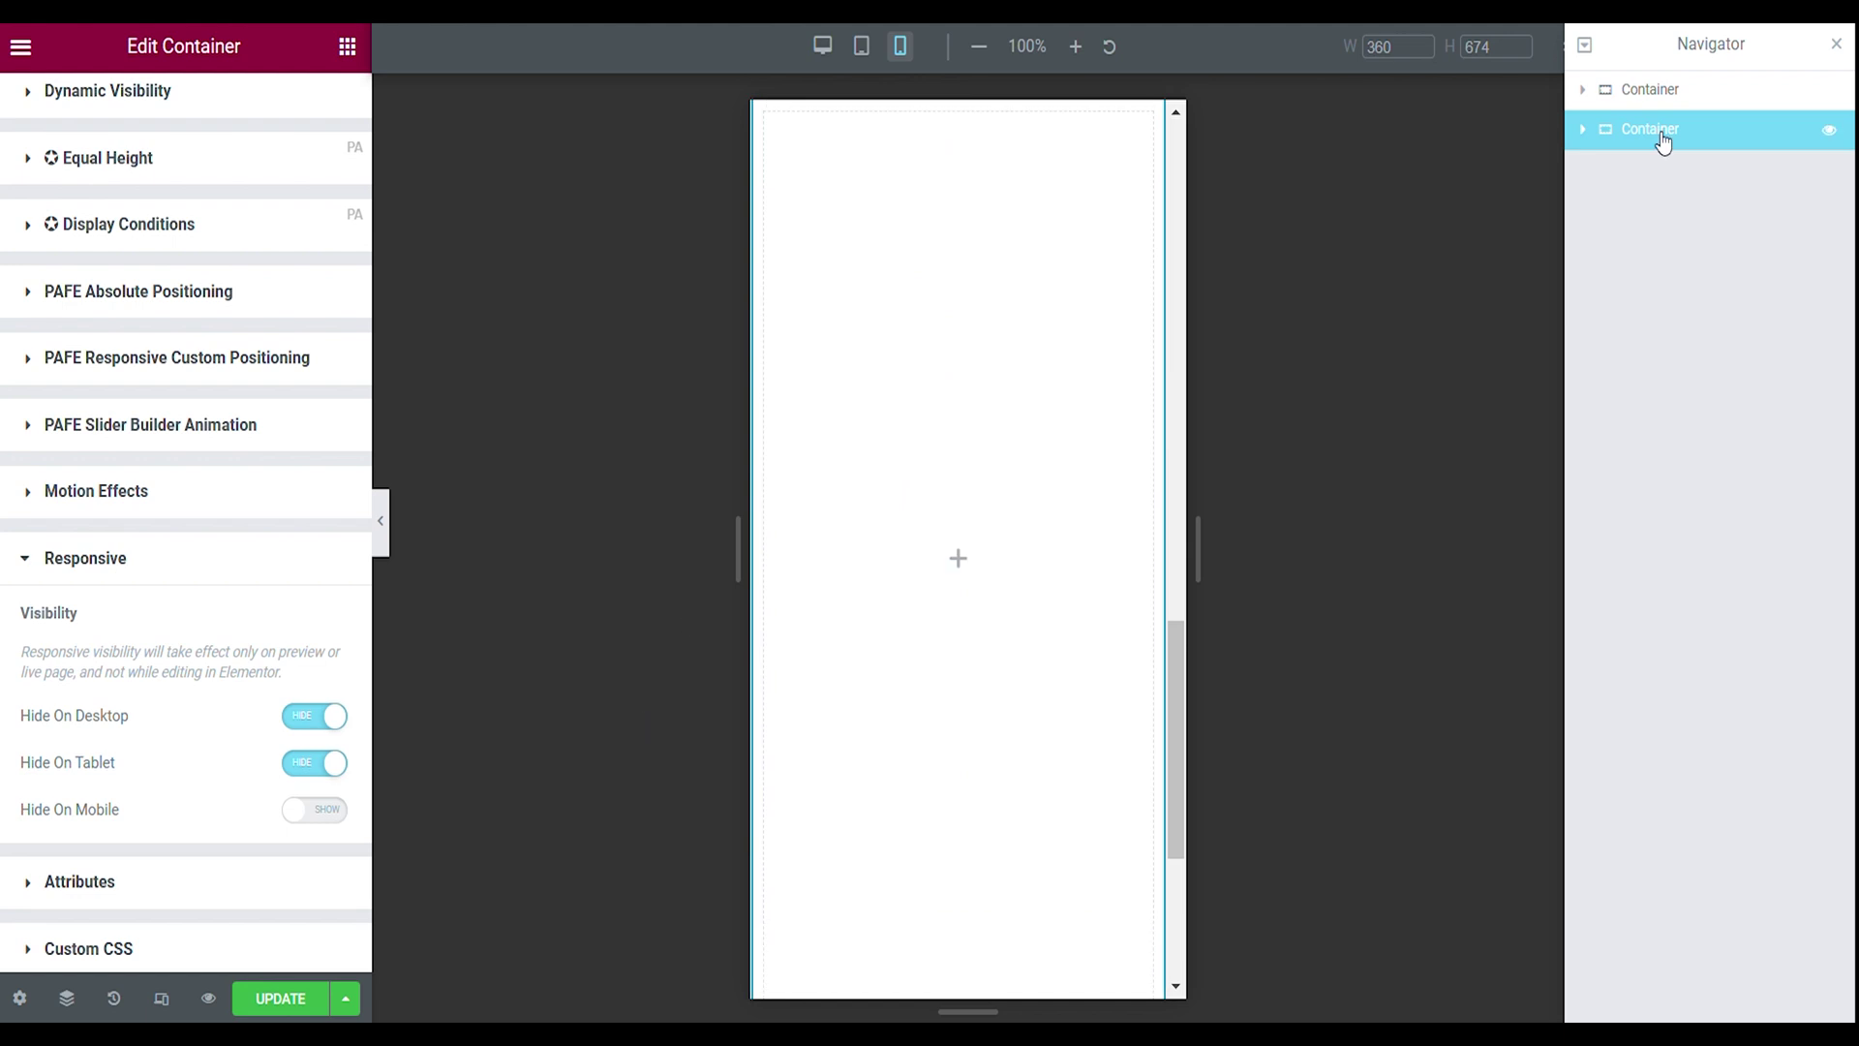
scroll(54, 199, up, 2)
click(145, 191)
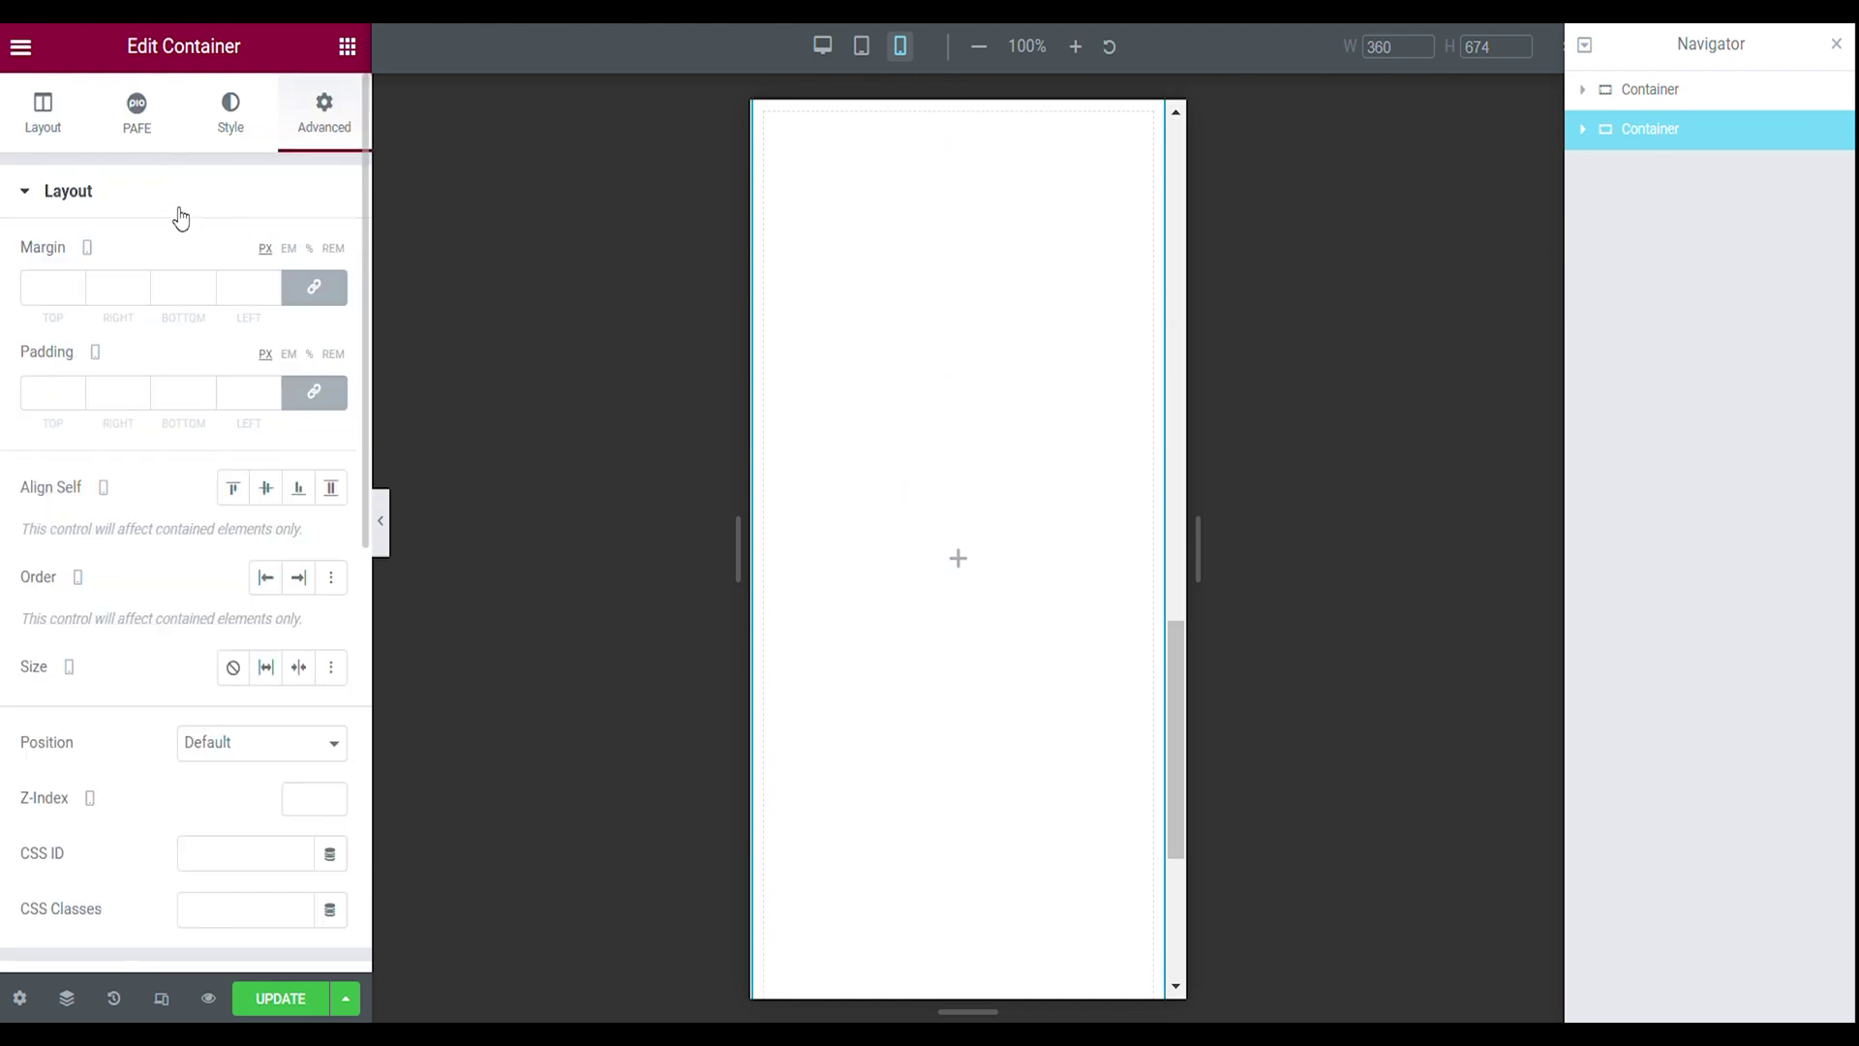
click(313, 287)
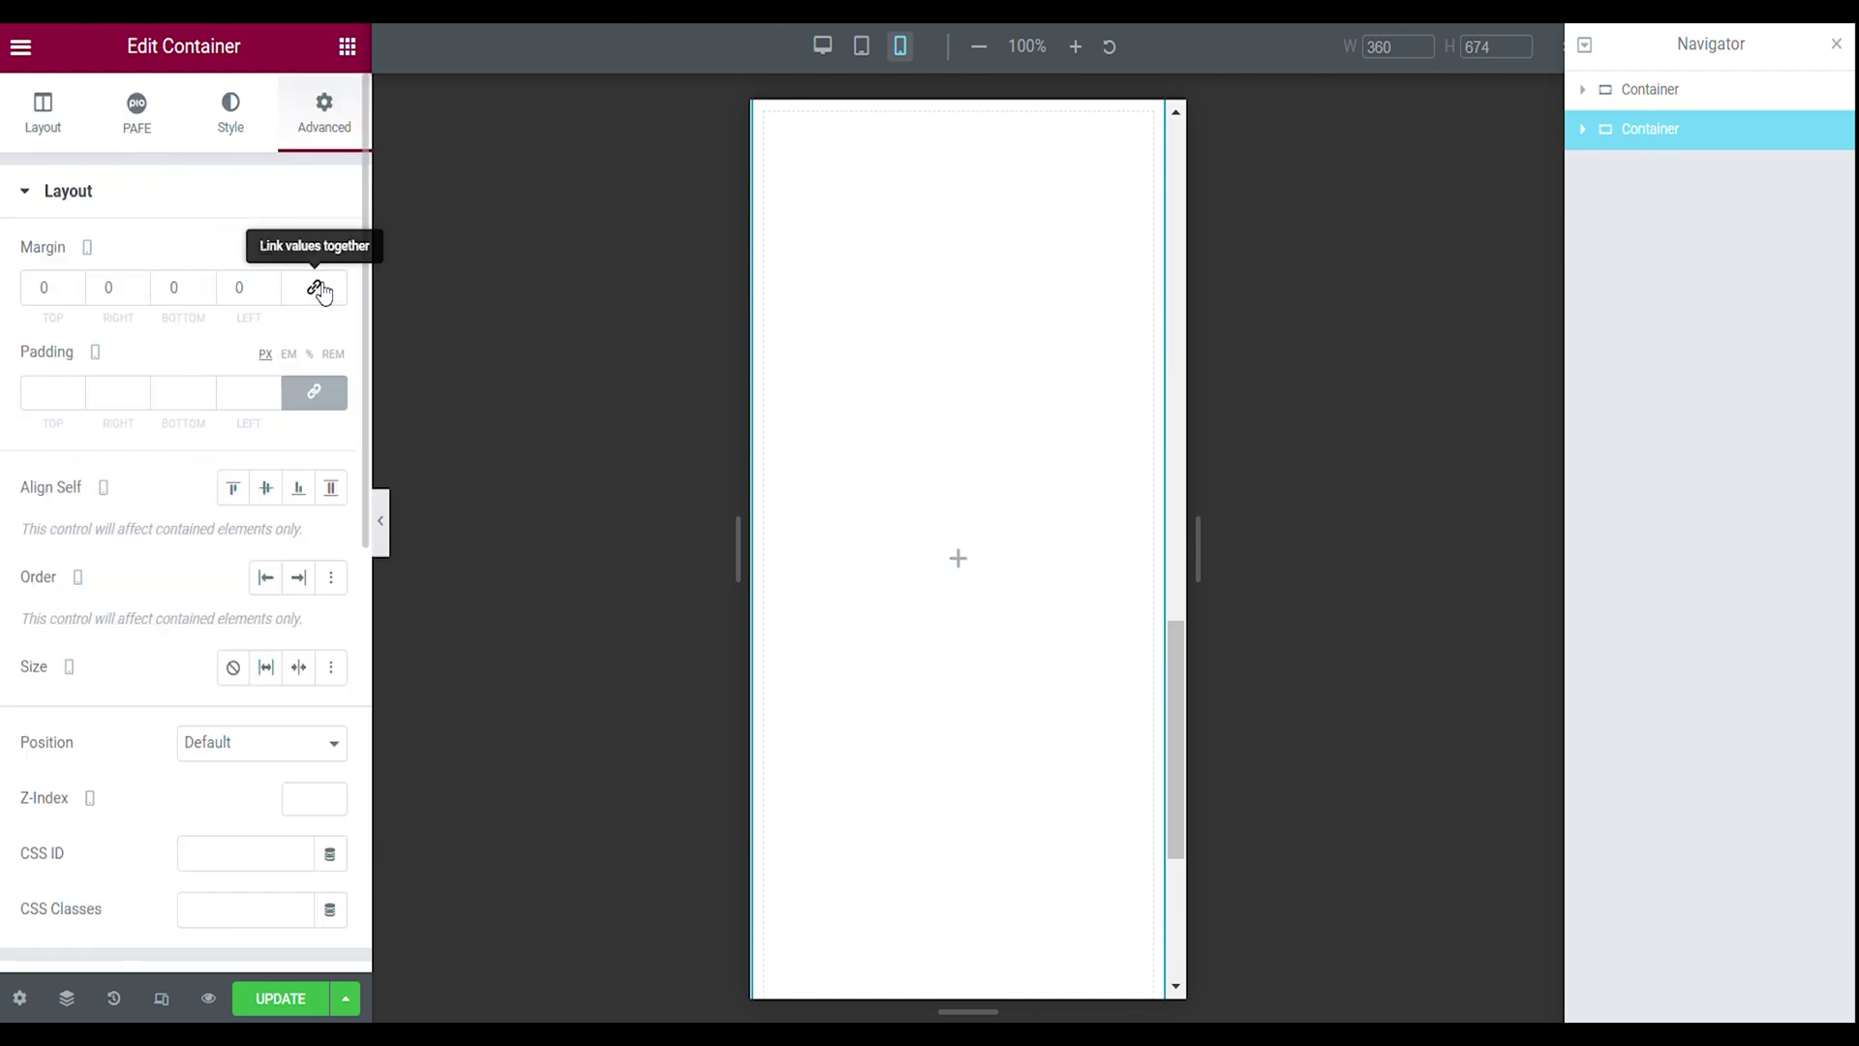
click(315, 391)
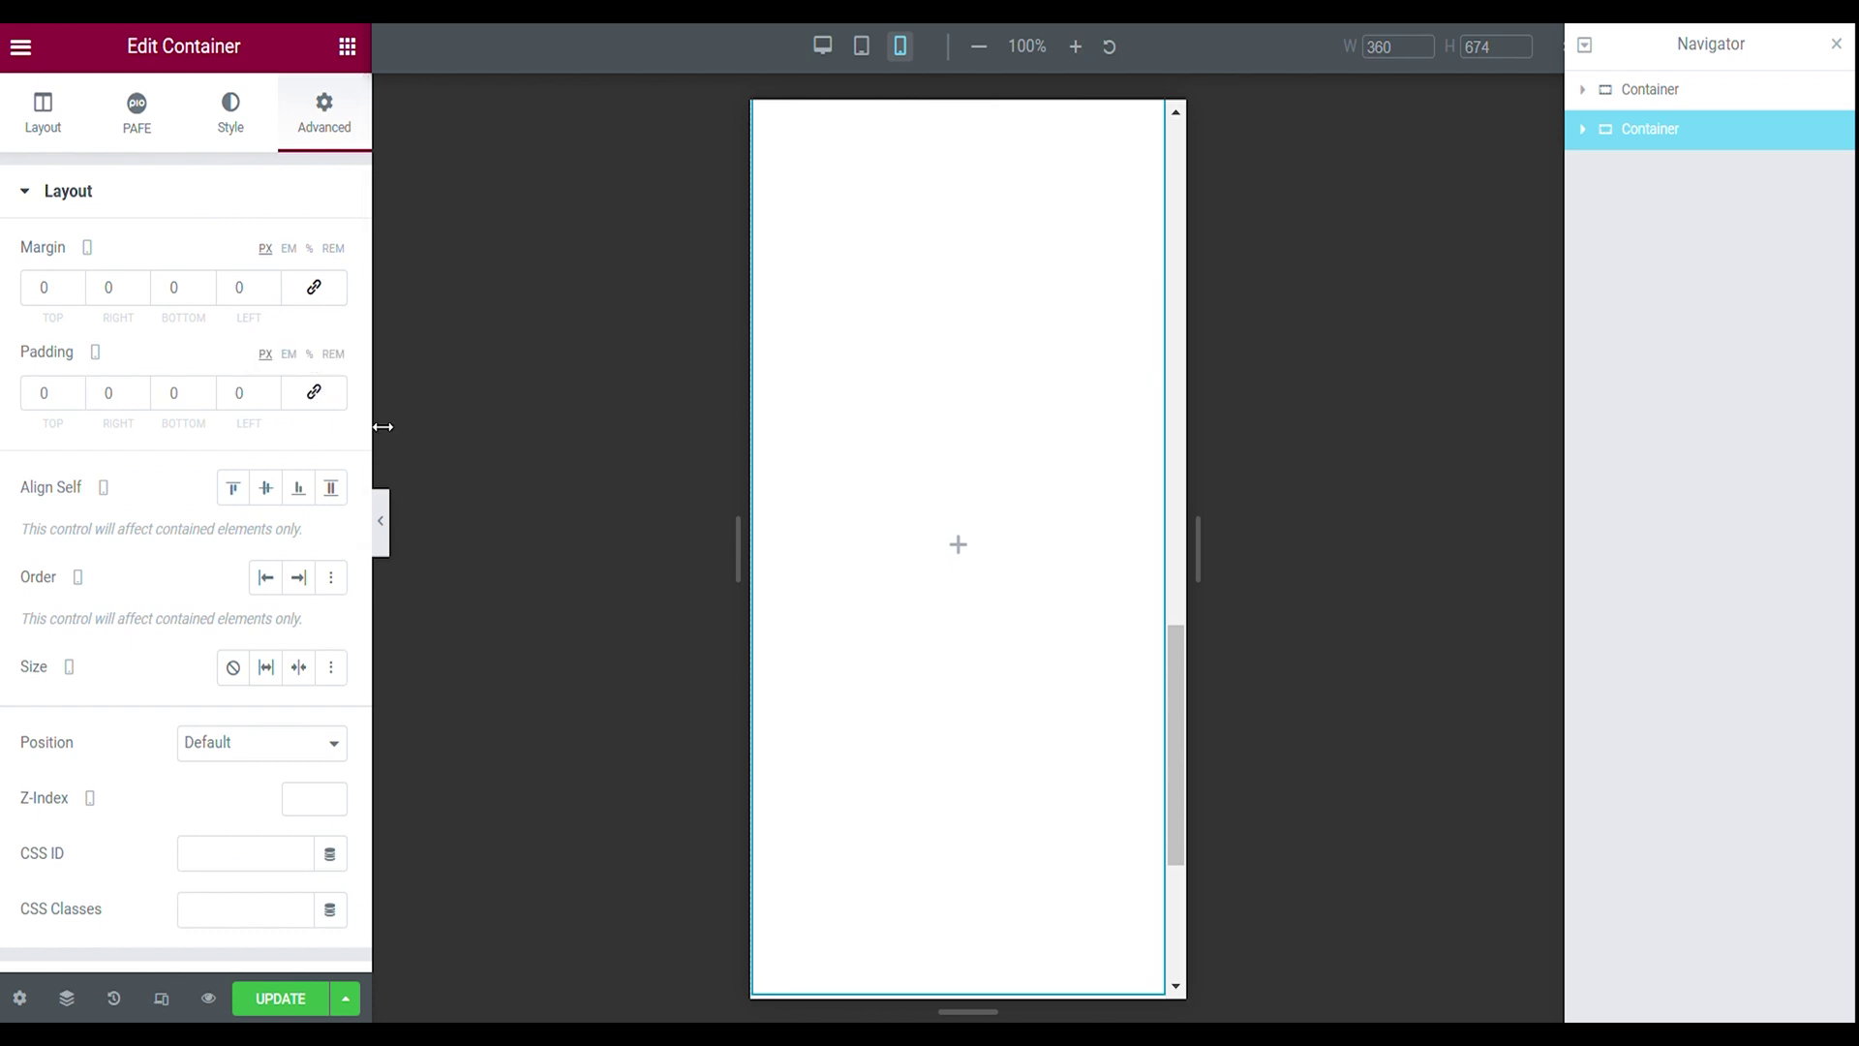
- Nest a new Container inside the mobile container
click(42, 114)
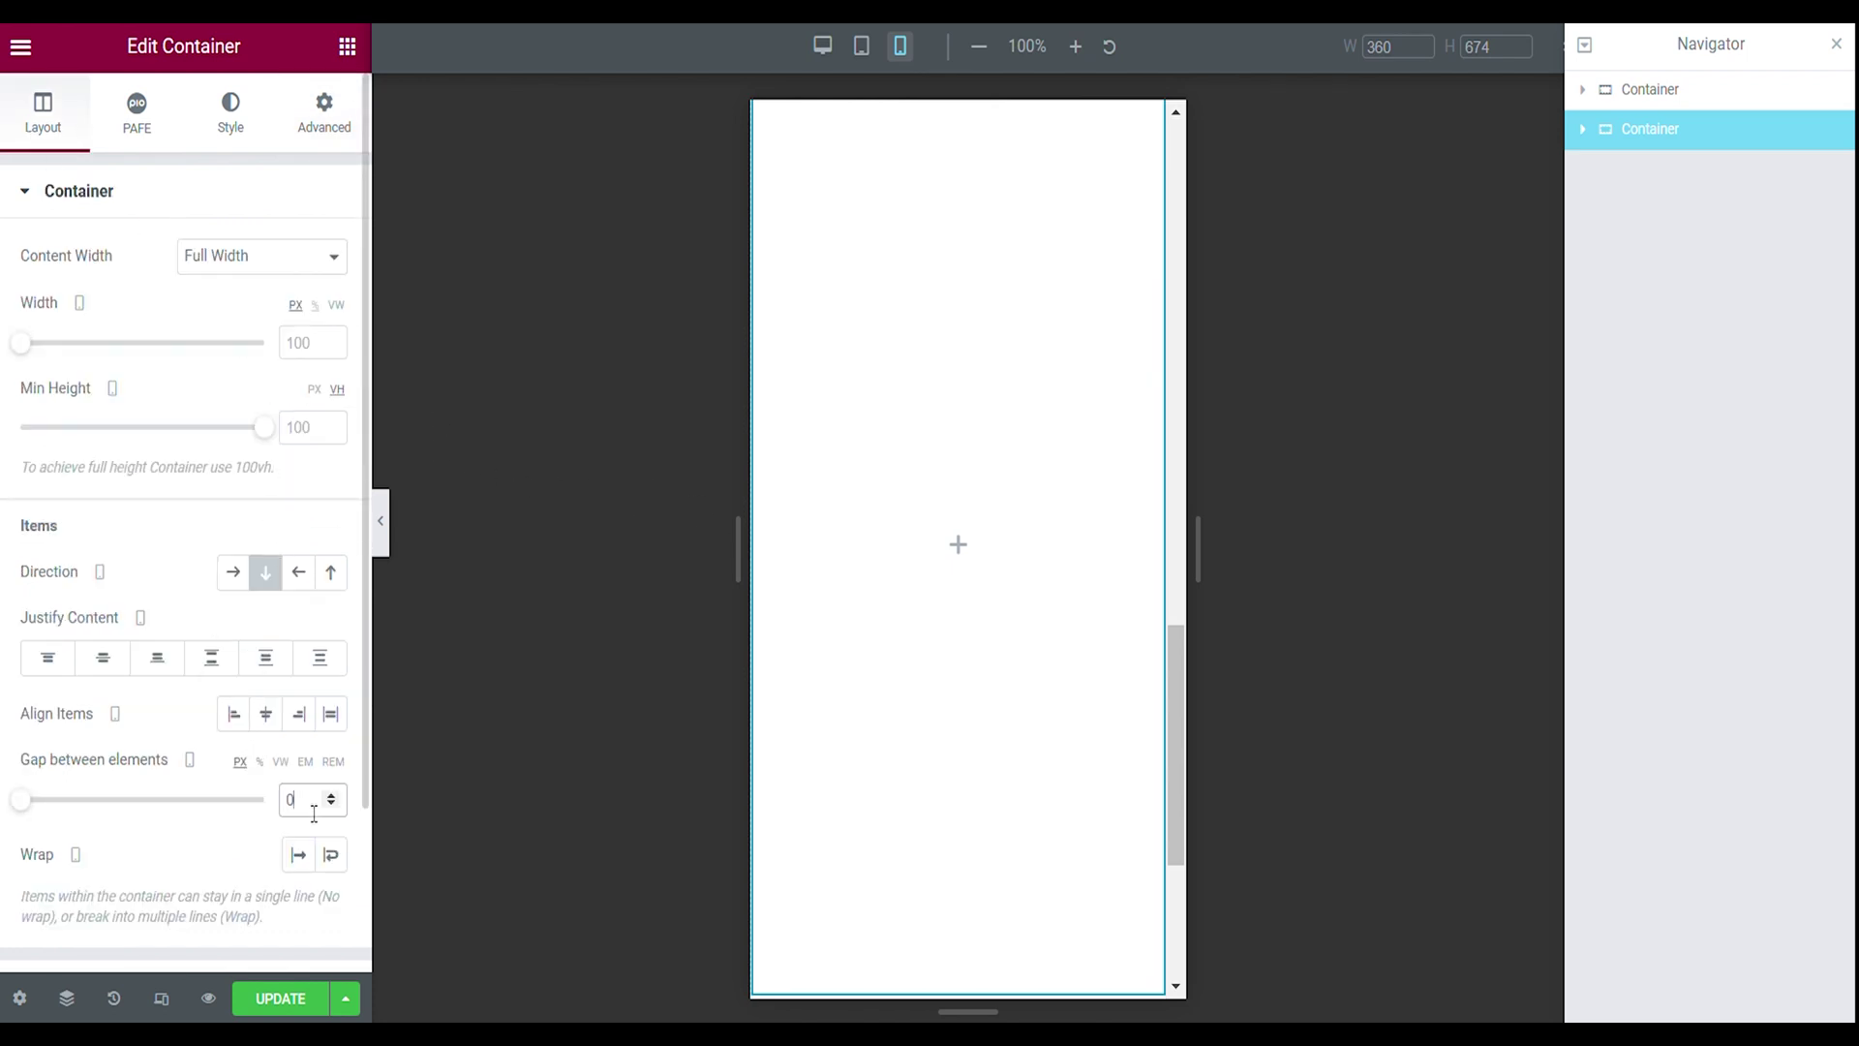
click(347, 46)
drag(93, 397, 989, 456)
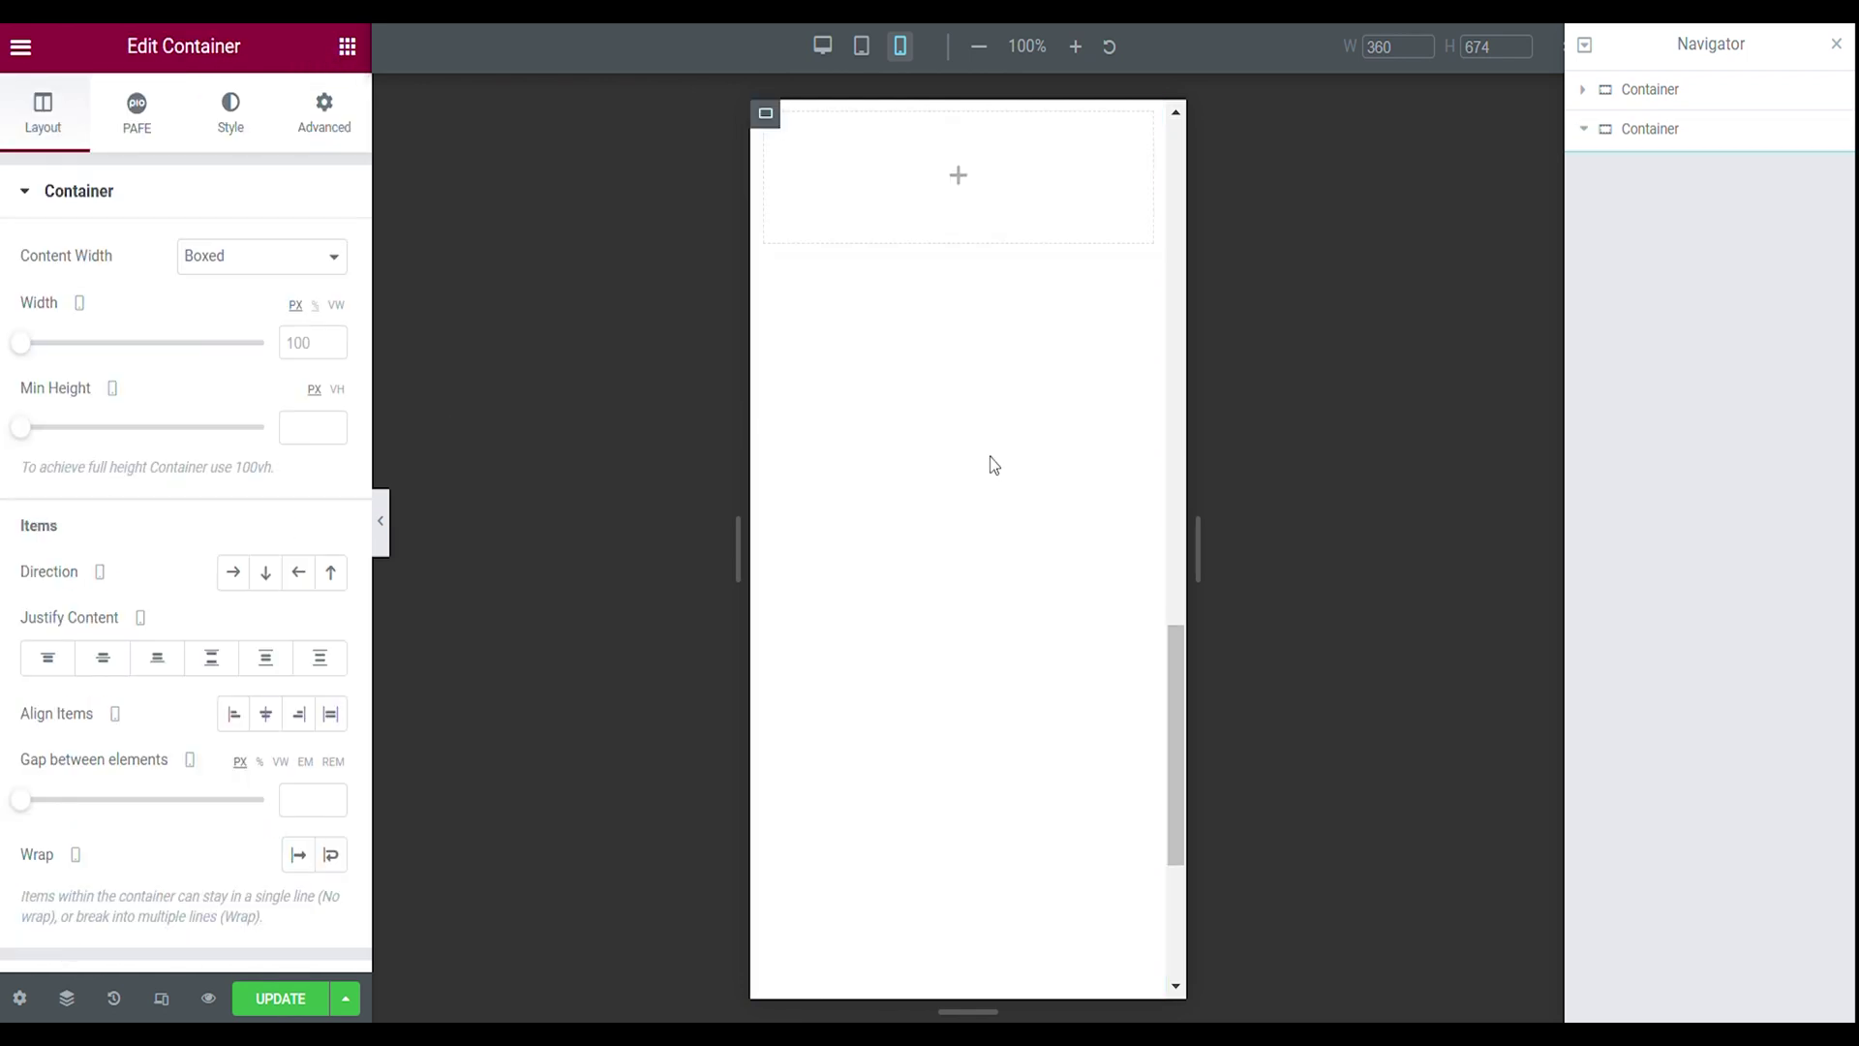
- Make the inner container full width at 100%, 10 VH tall, row direction, space-between, centred
click(238, 310)
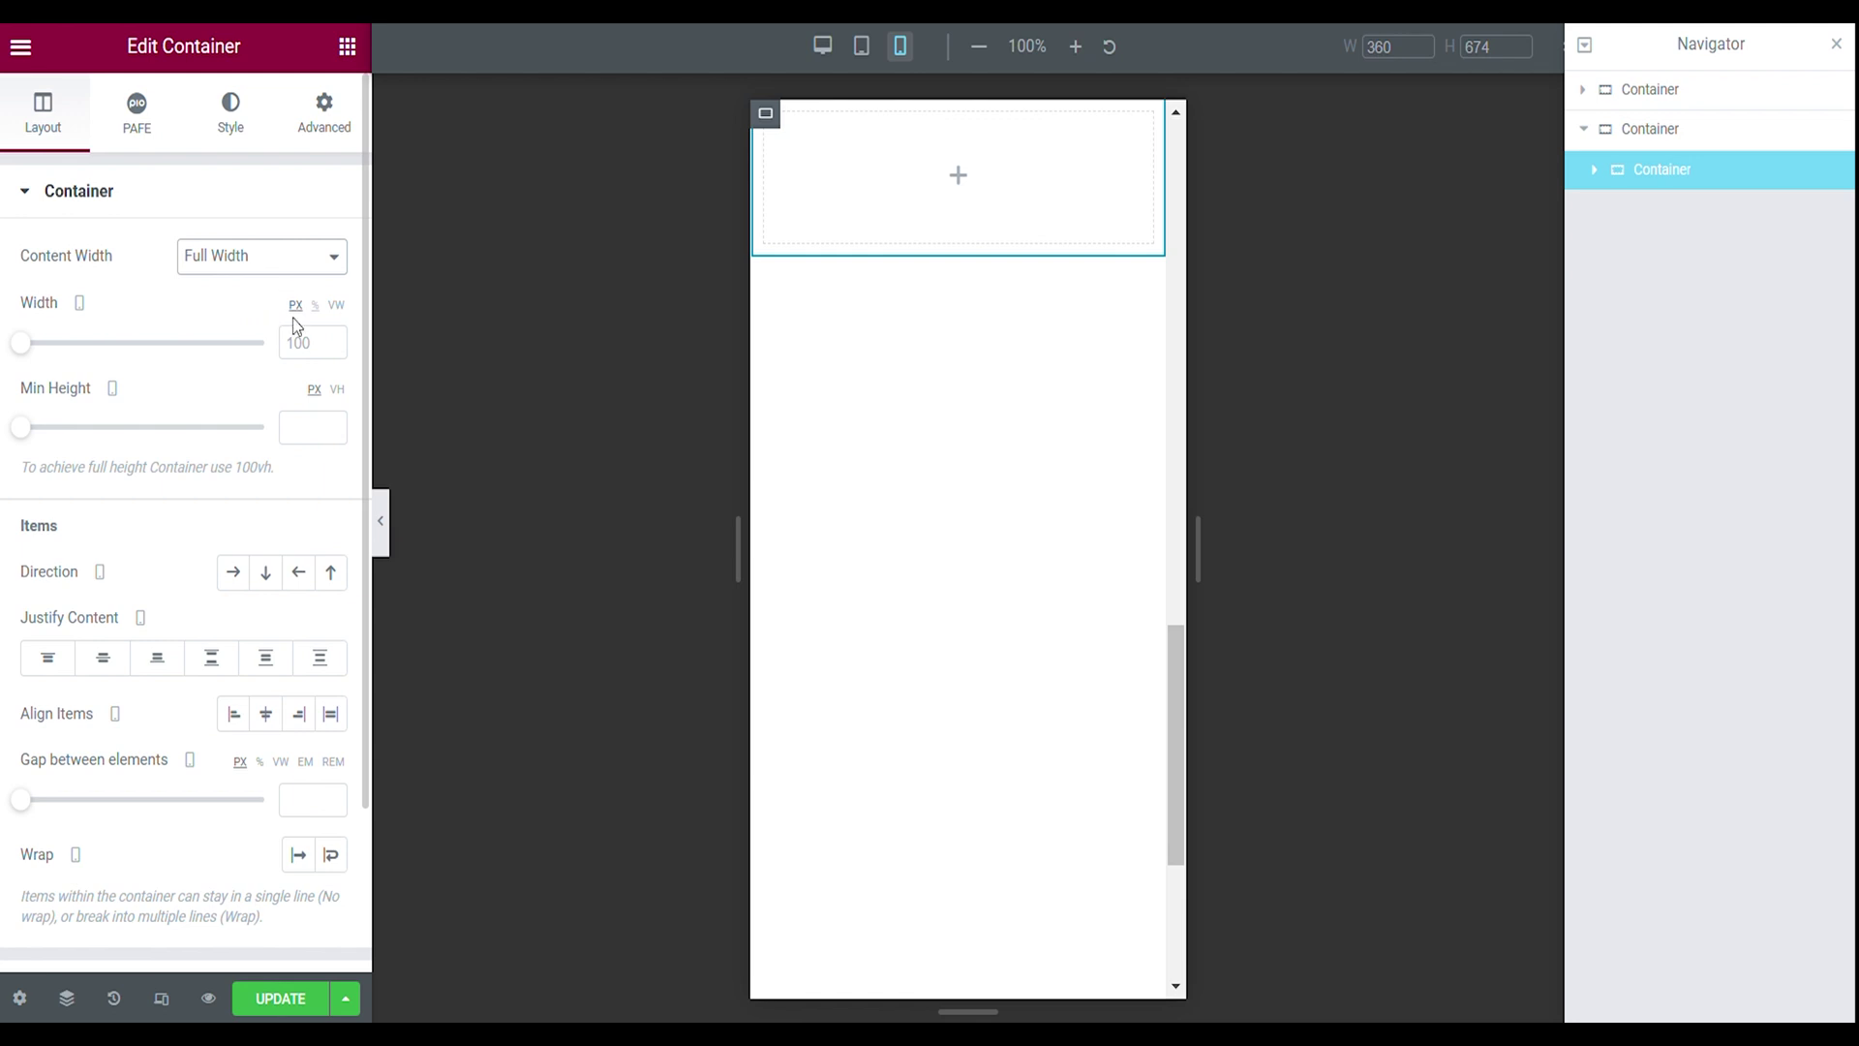
click(315, 305)
click(337, 389)
click(323, 426)
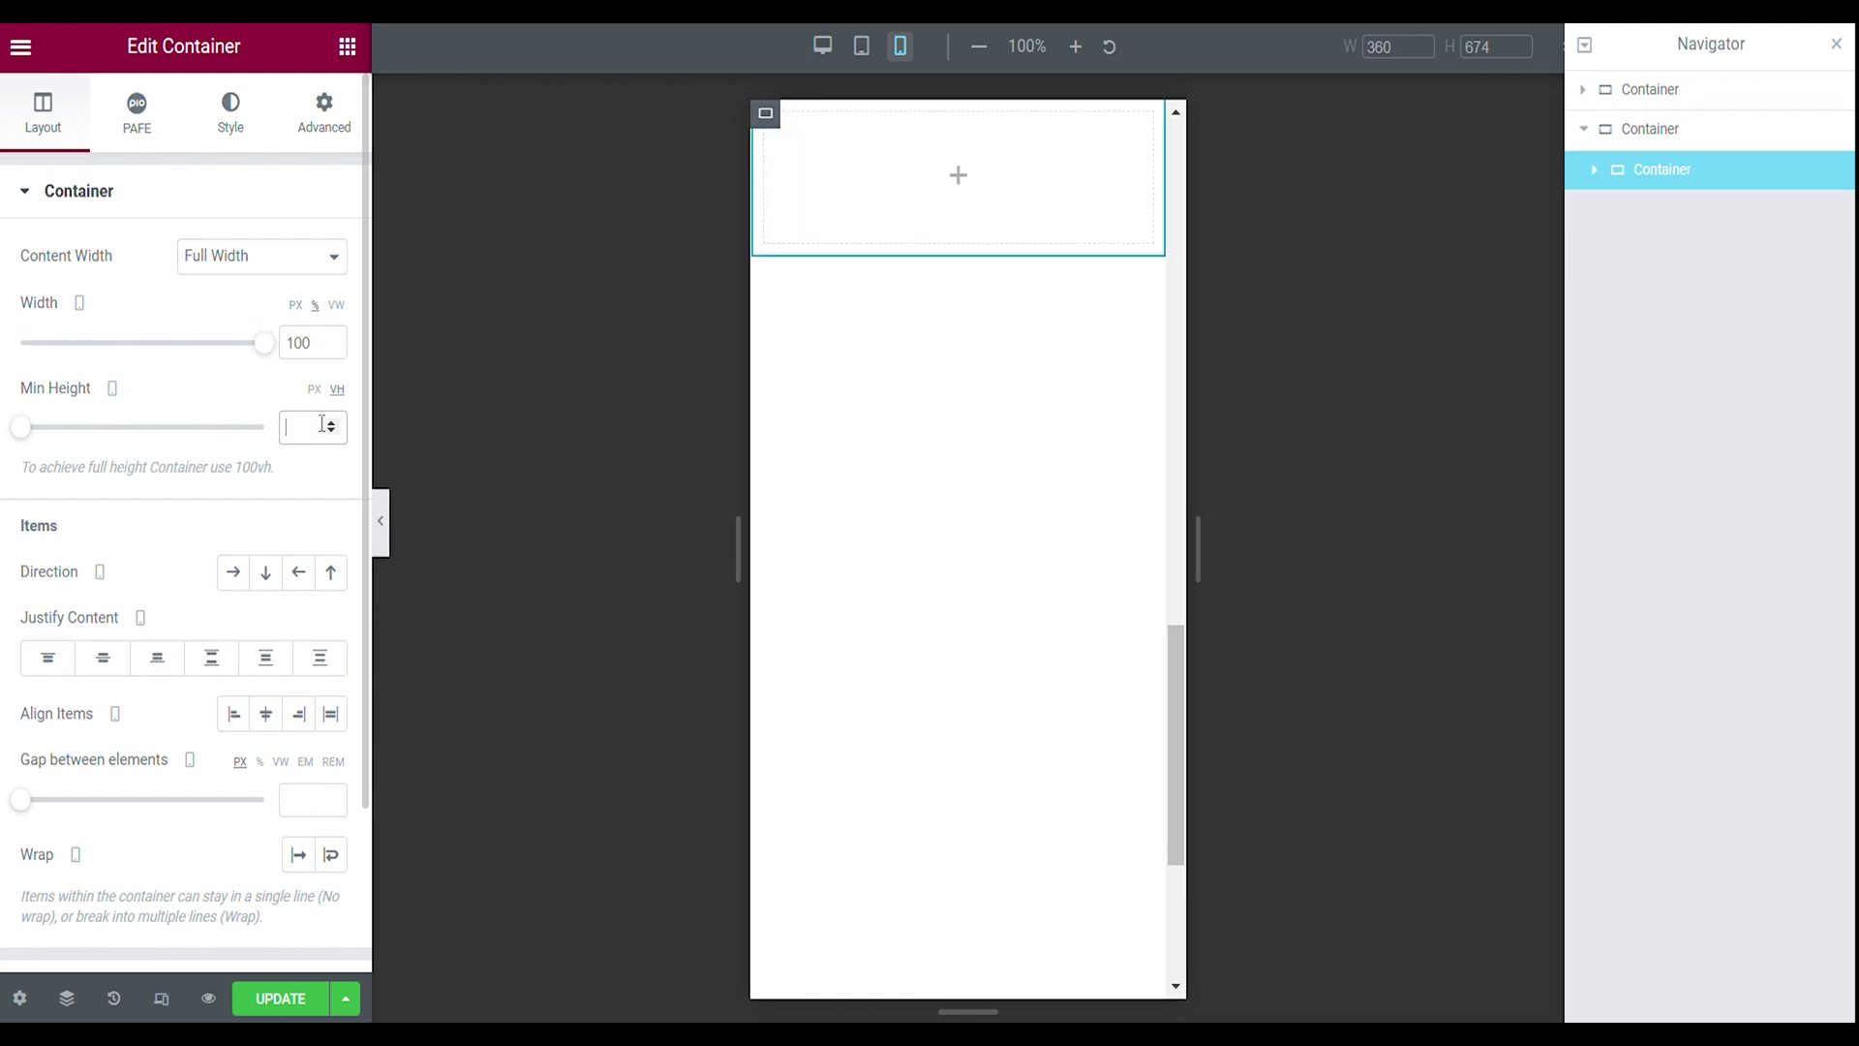
text(10)
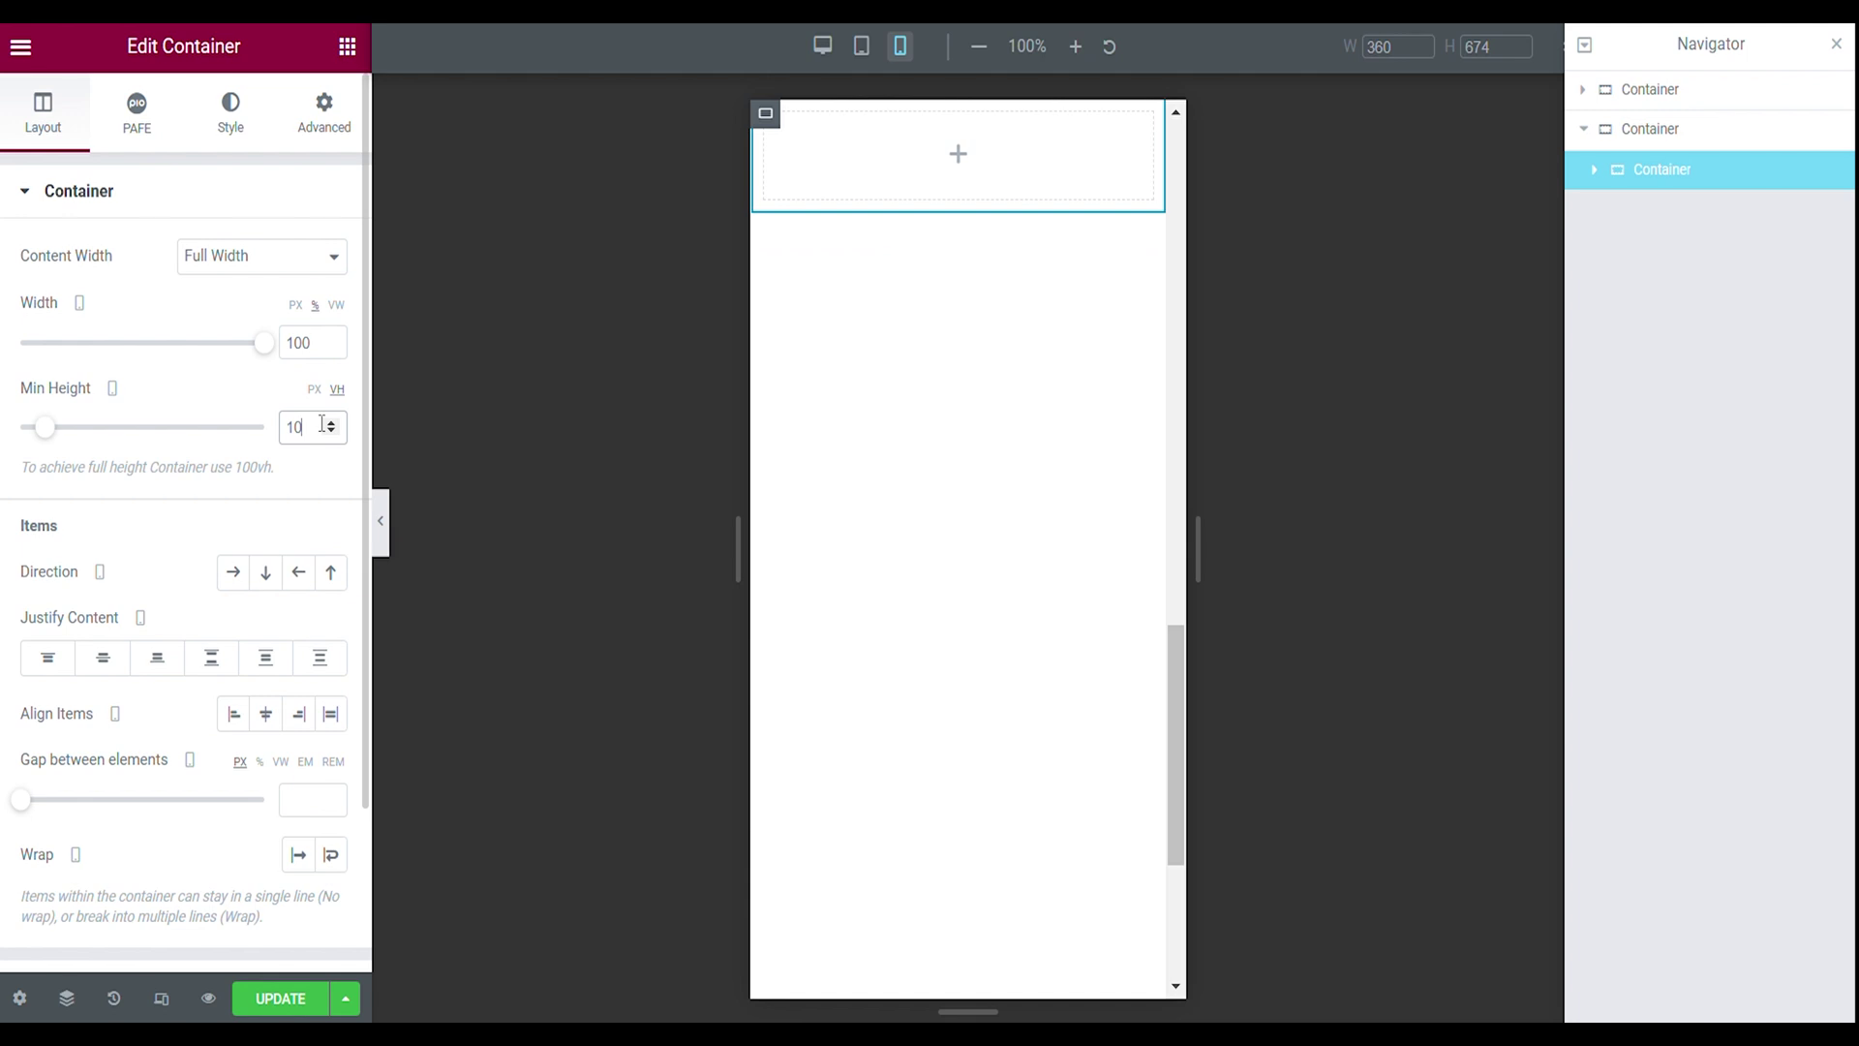
click(234, 576)
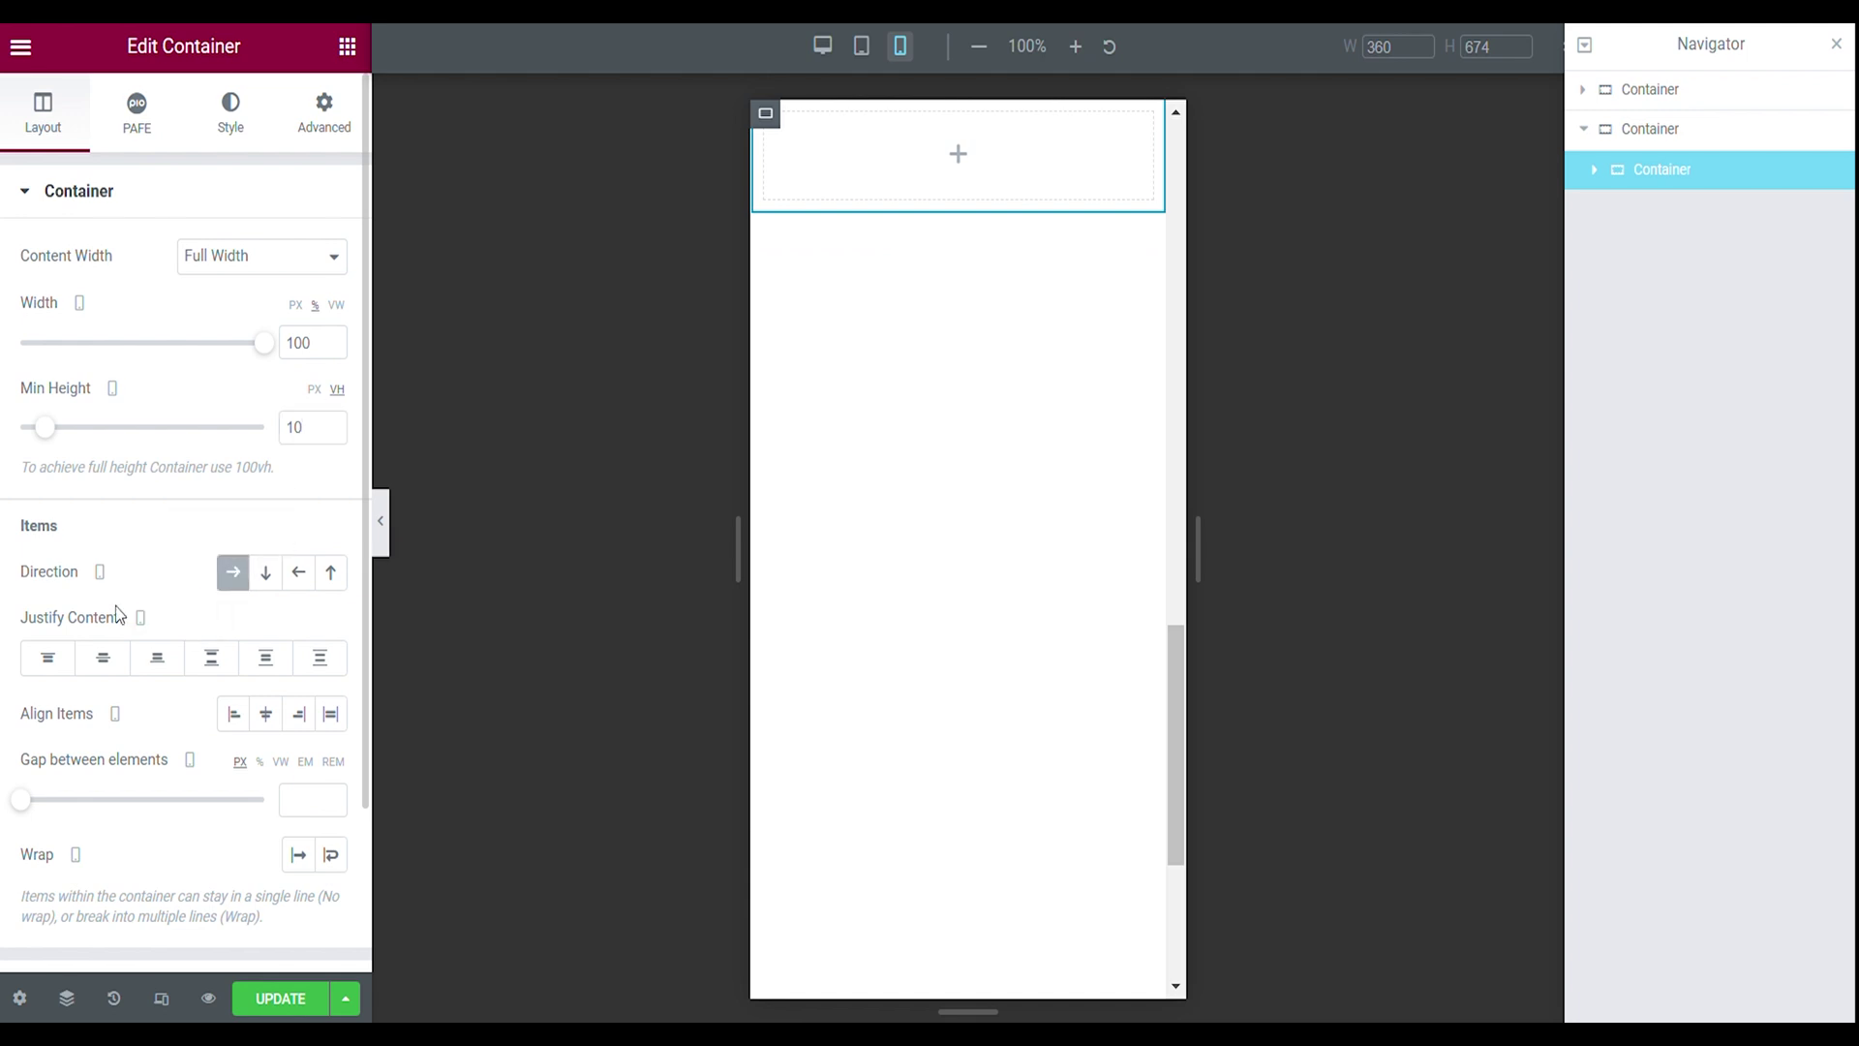
click(219, 664)
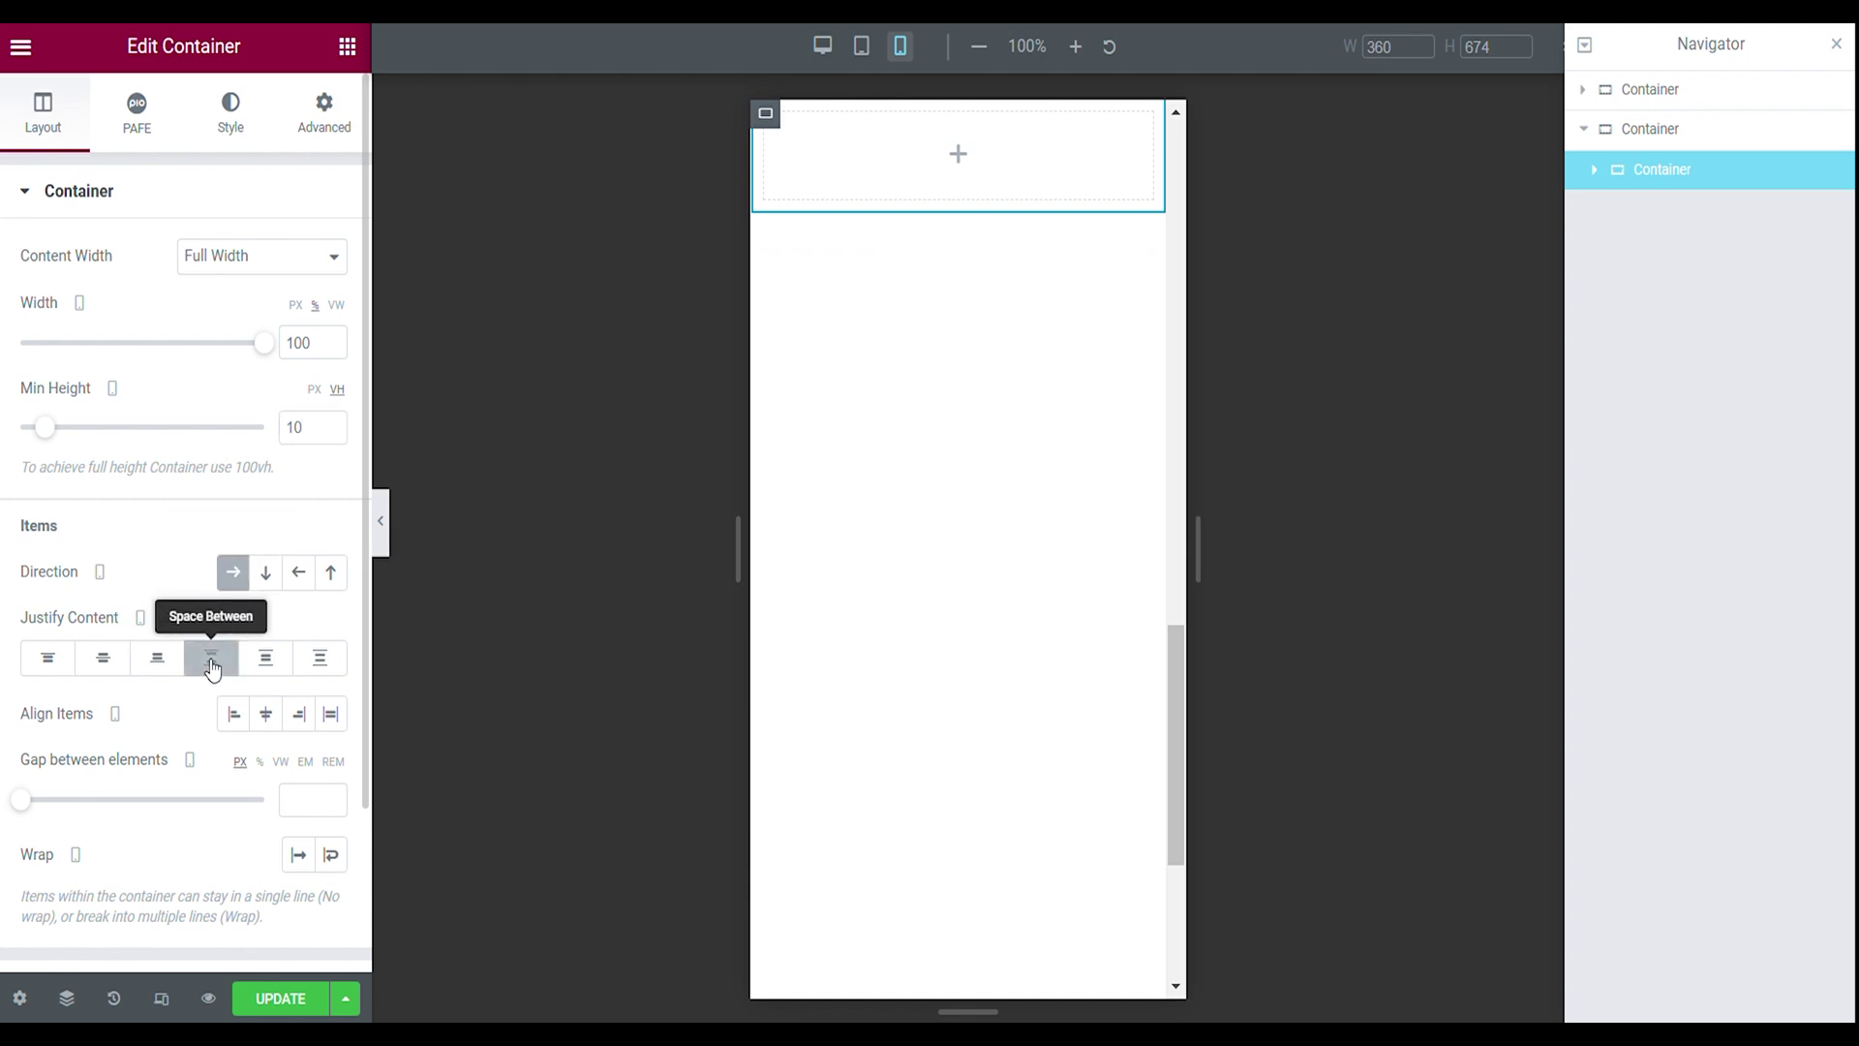
click(272, 723)
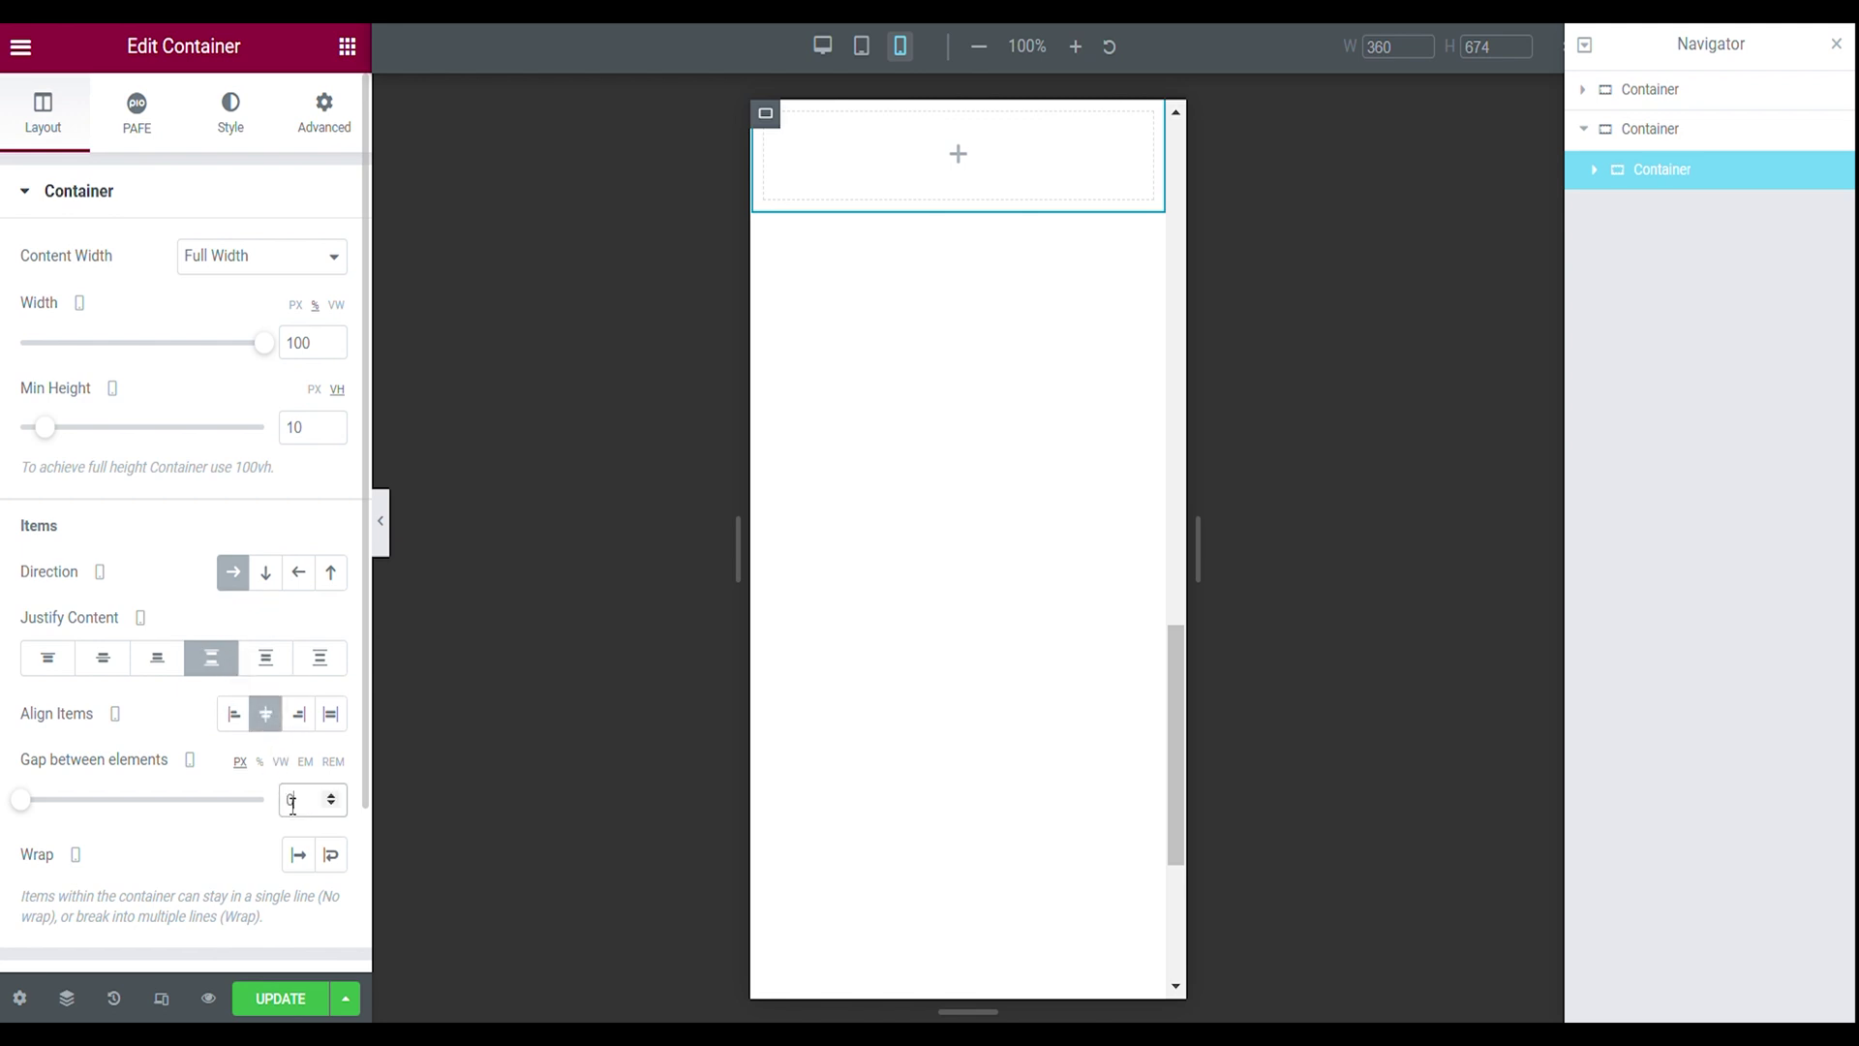
- Set the inner container's margin and padding to 0
click(332, 139)
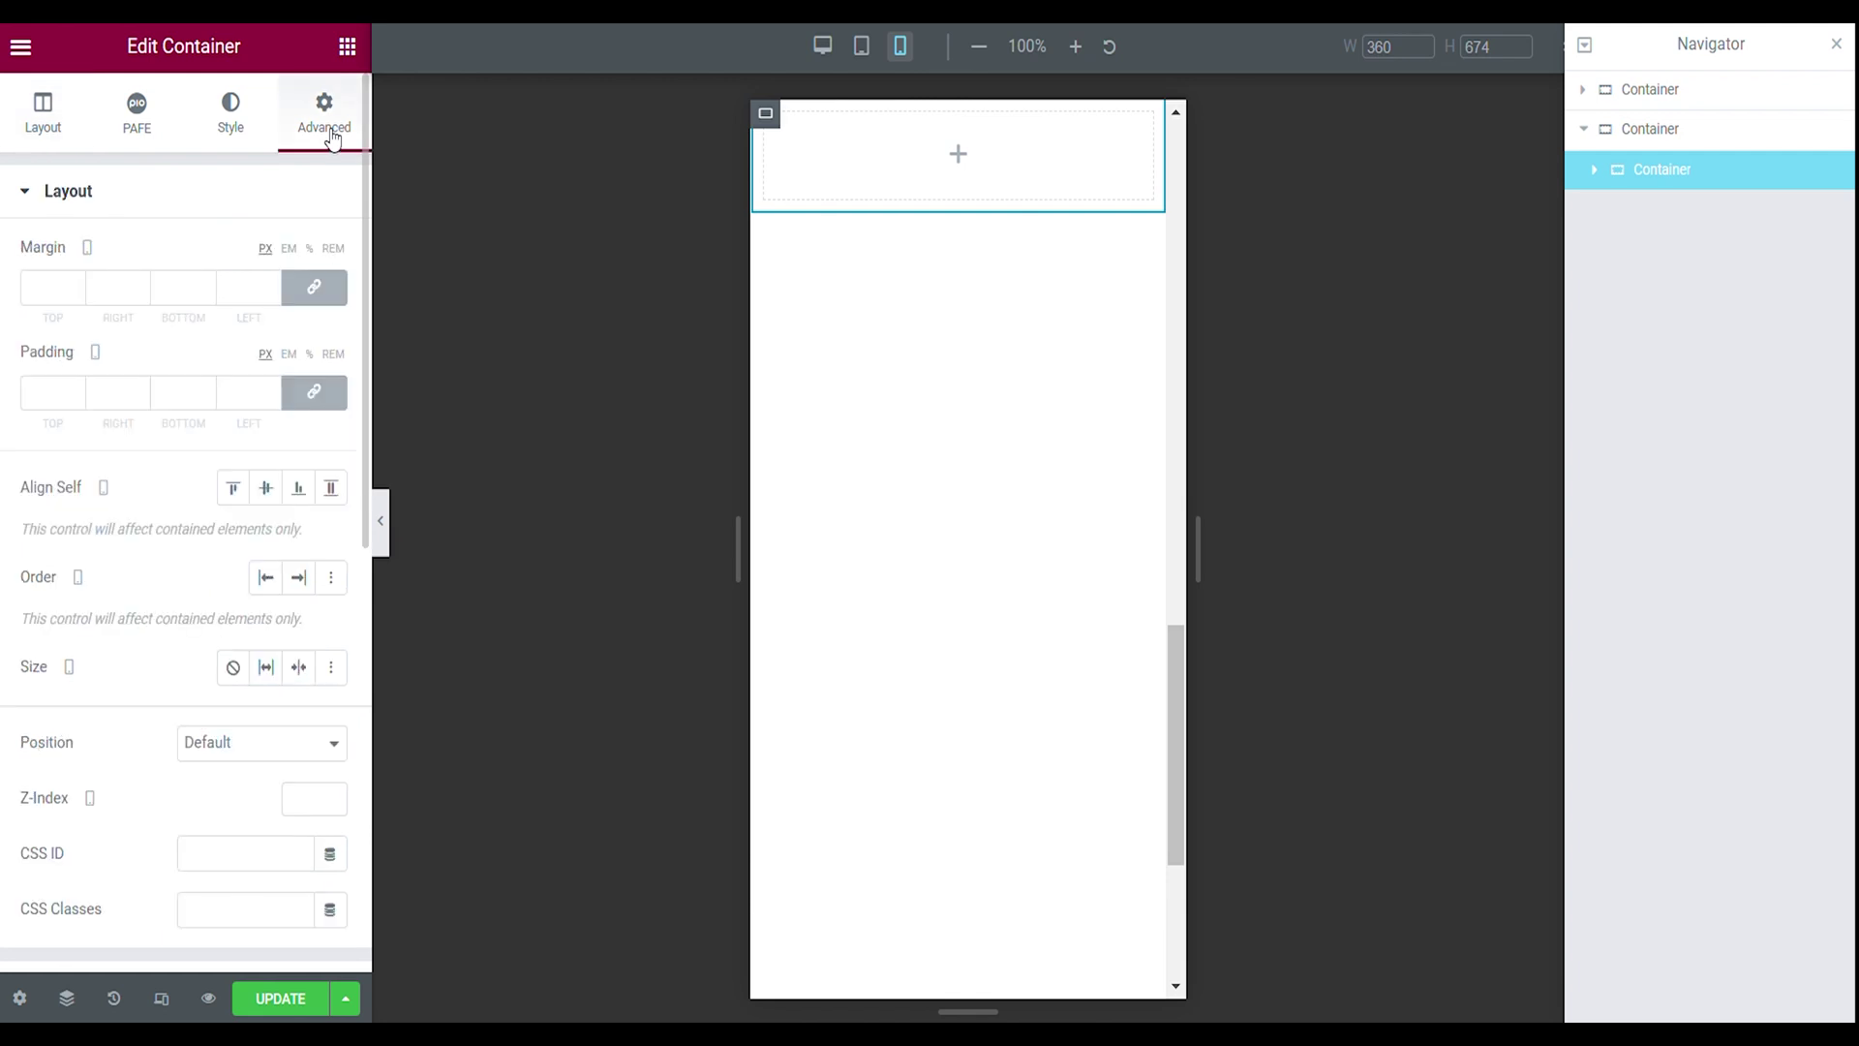
click(315, 290)
click(318, 392)
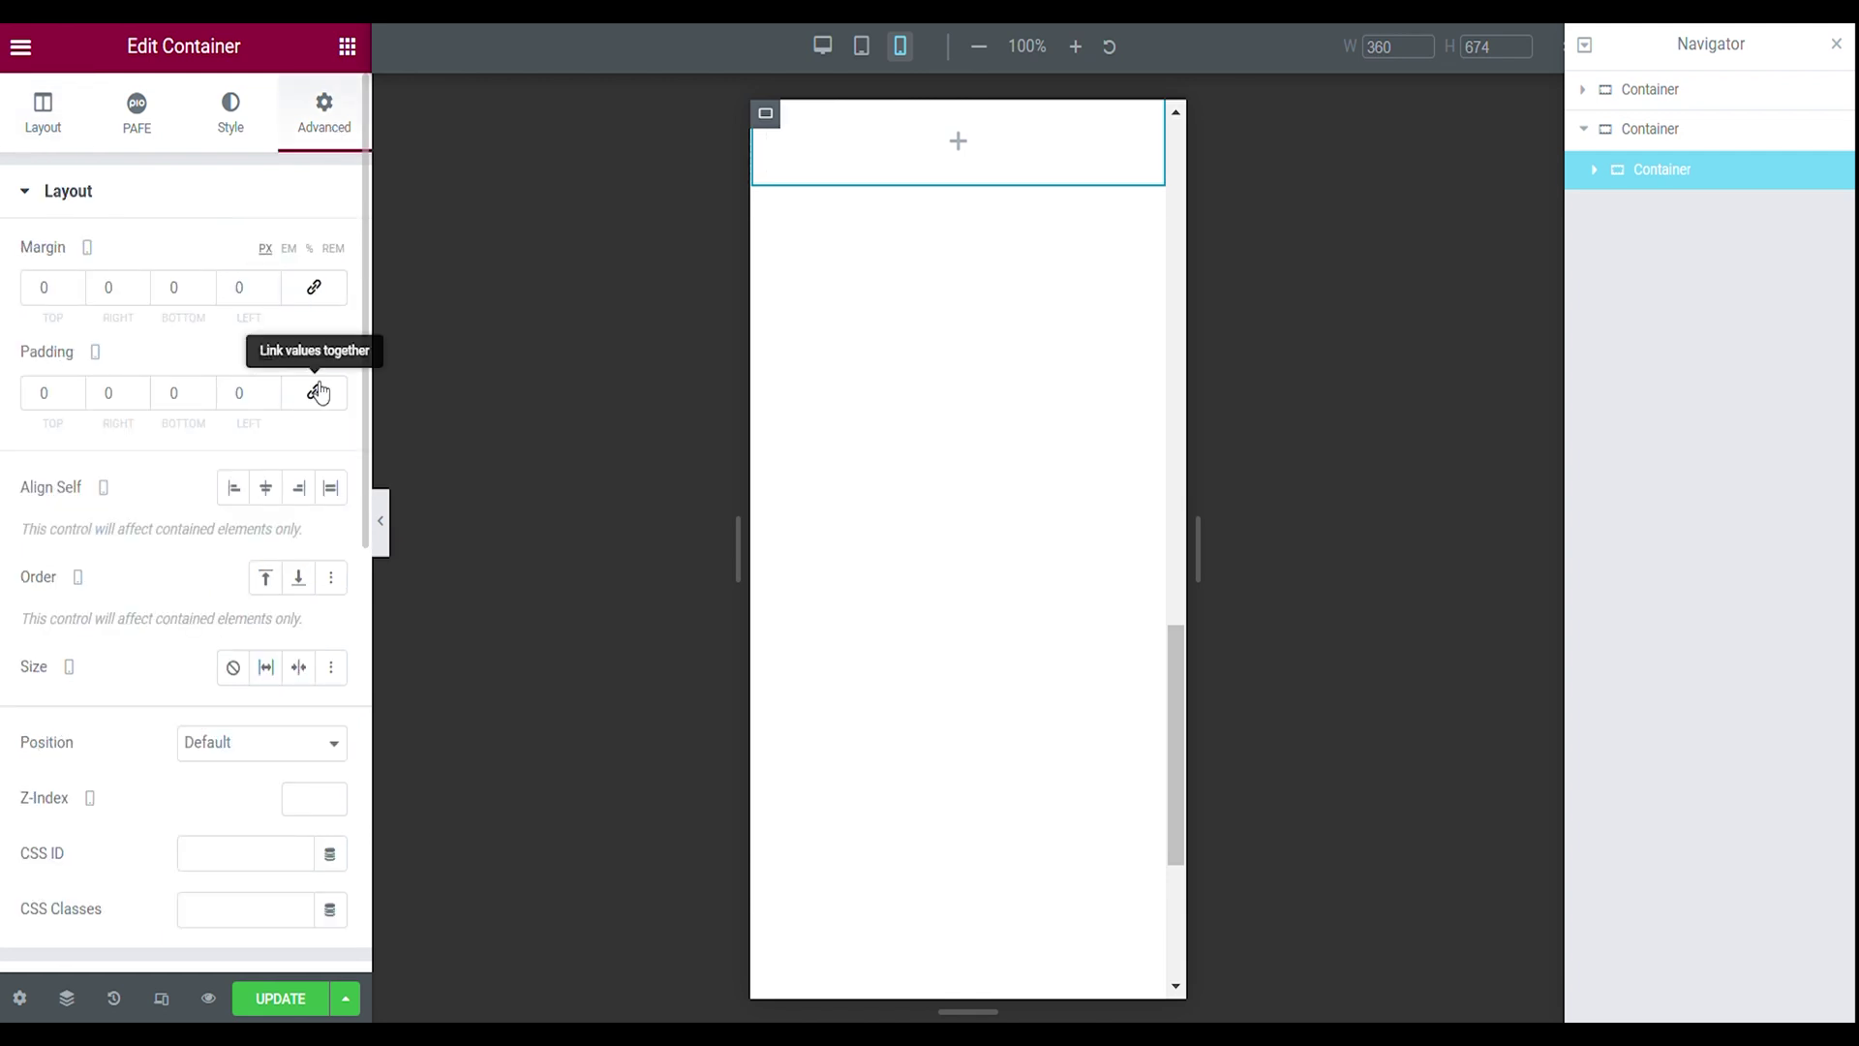
scroll(830, 373, up, 3)
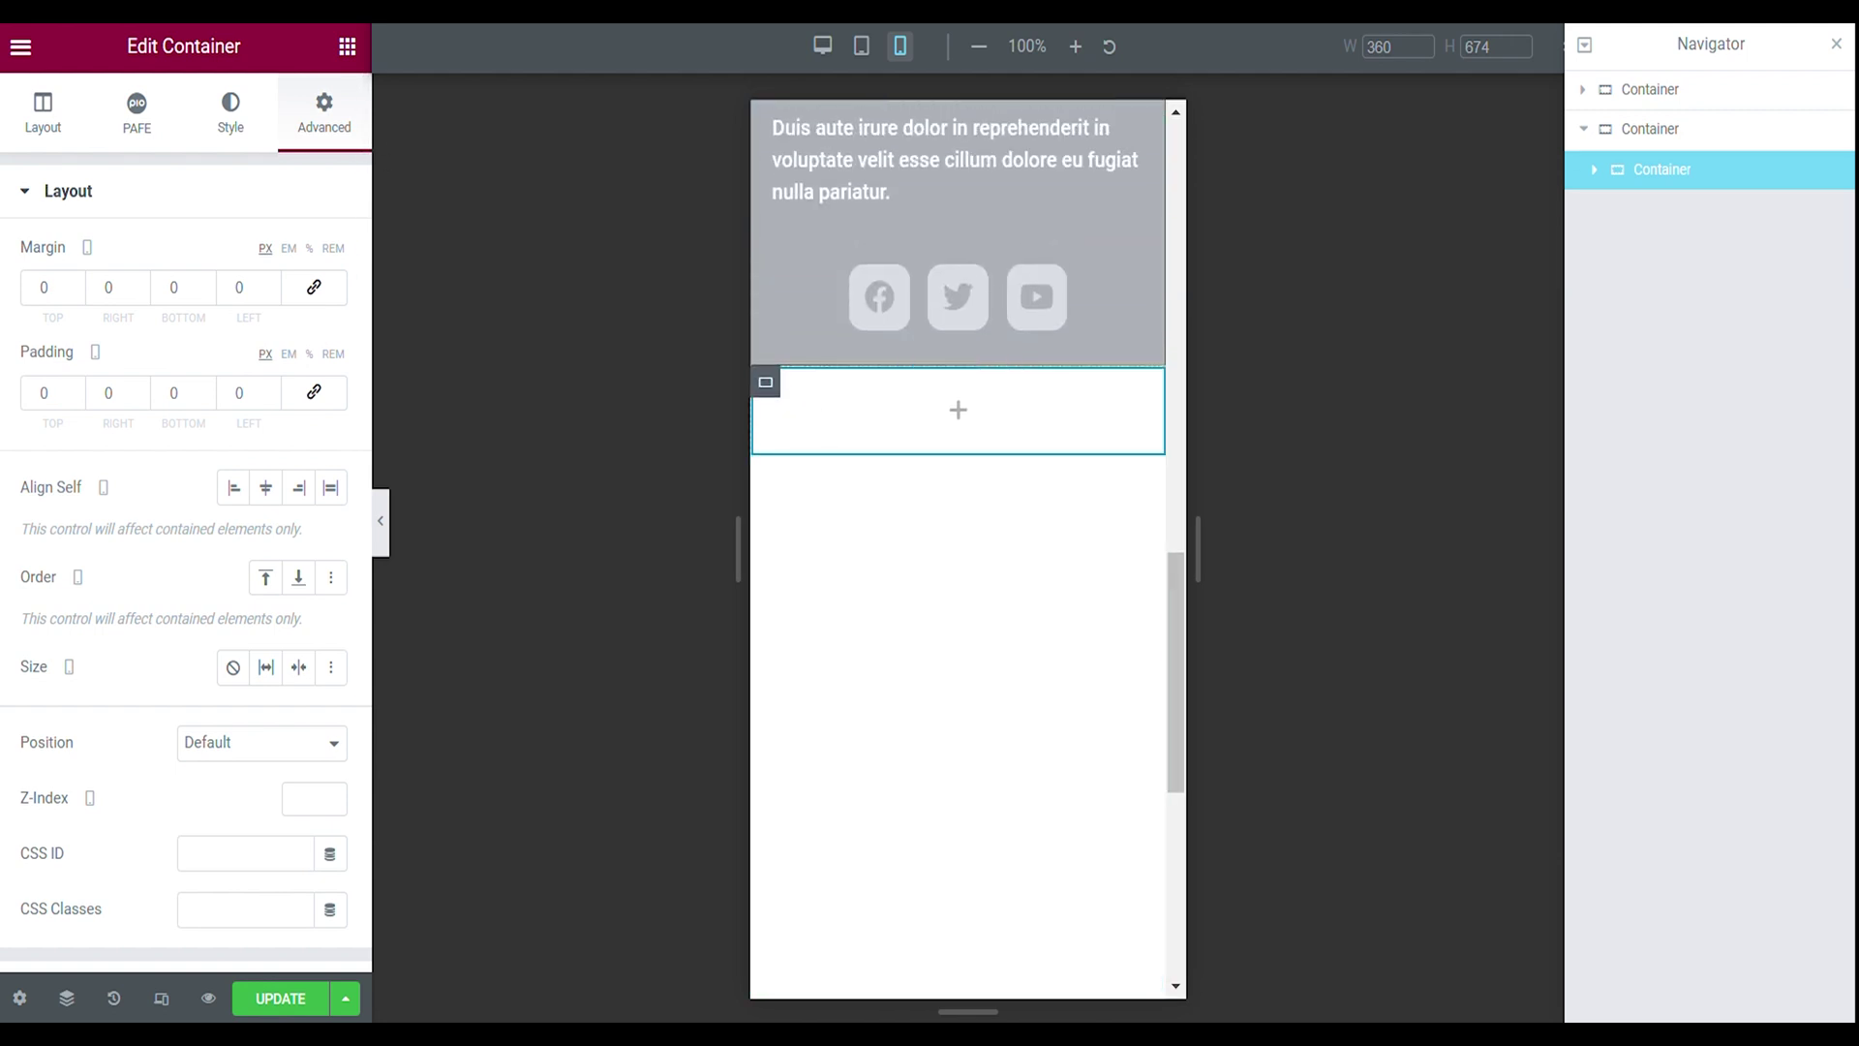
click(349, 47)
- Add an Image widget showing the T/R logo and set its width to 25
click(261, 552)
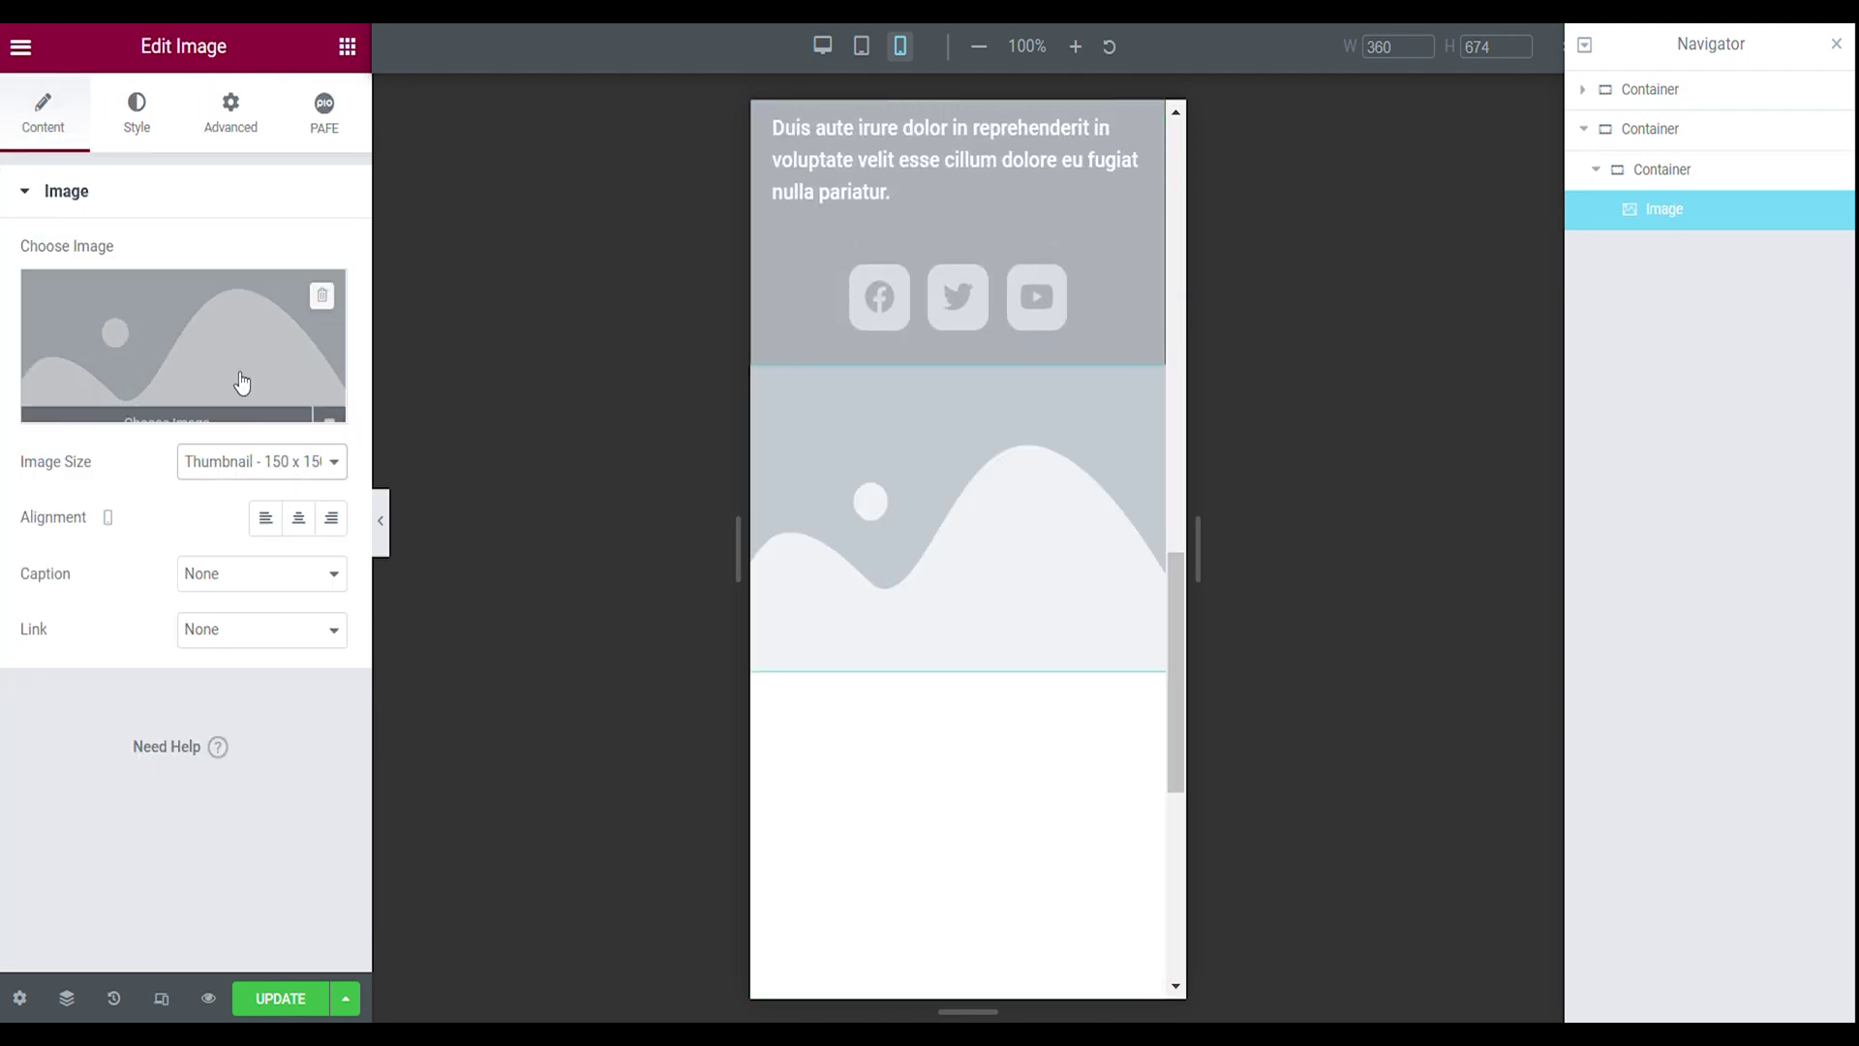
click(236, 378)
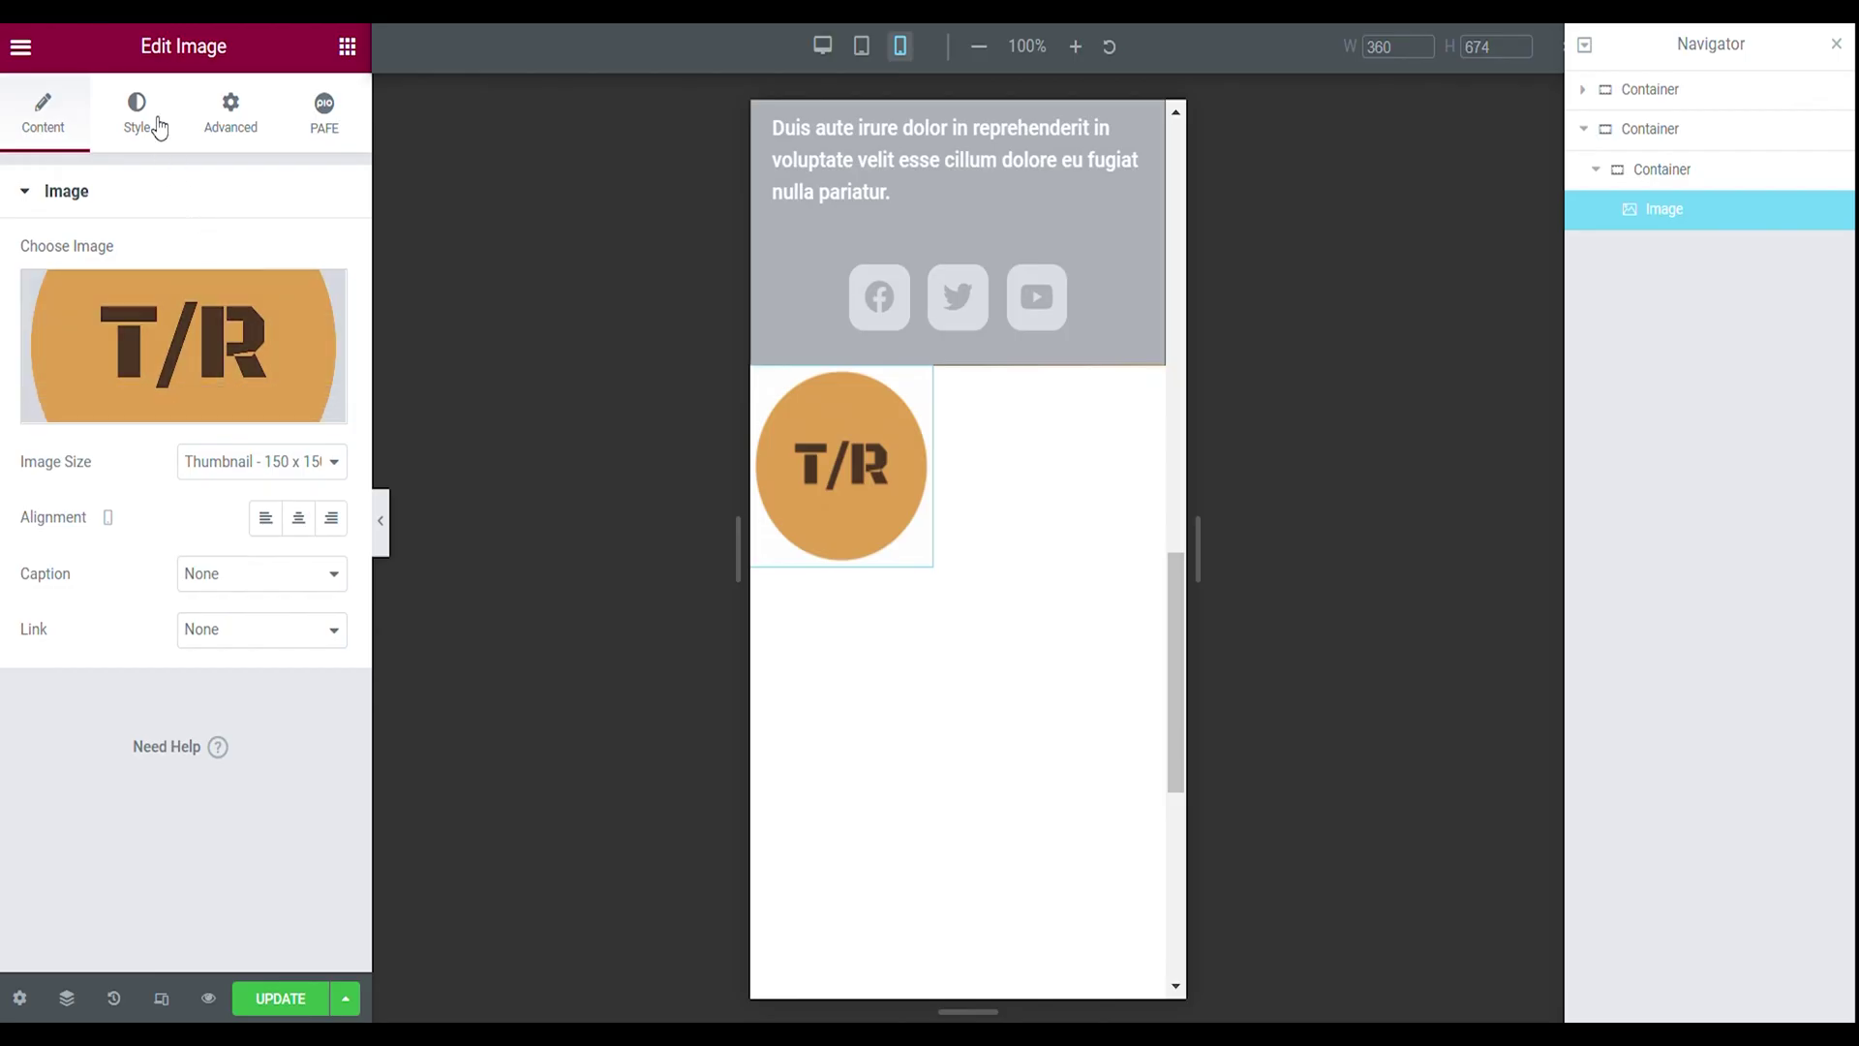
click(145, 121)
click(304, 280)
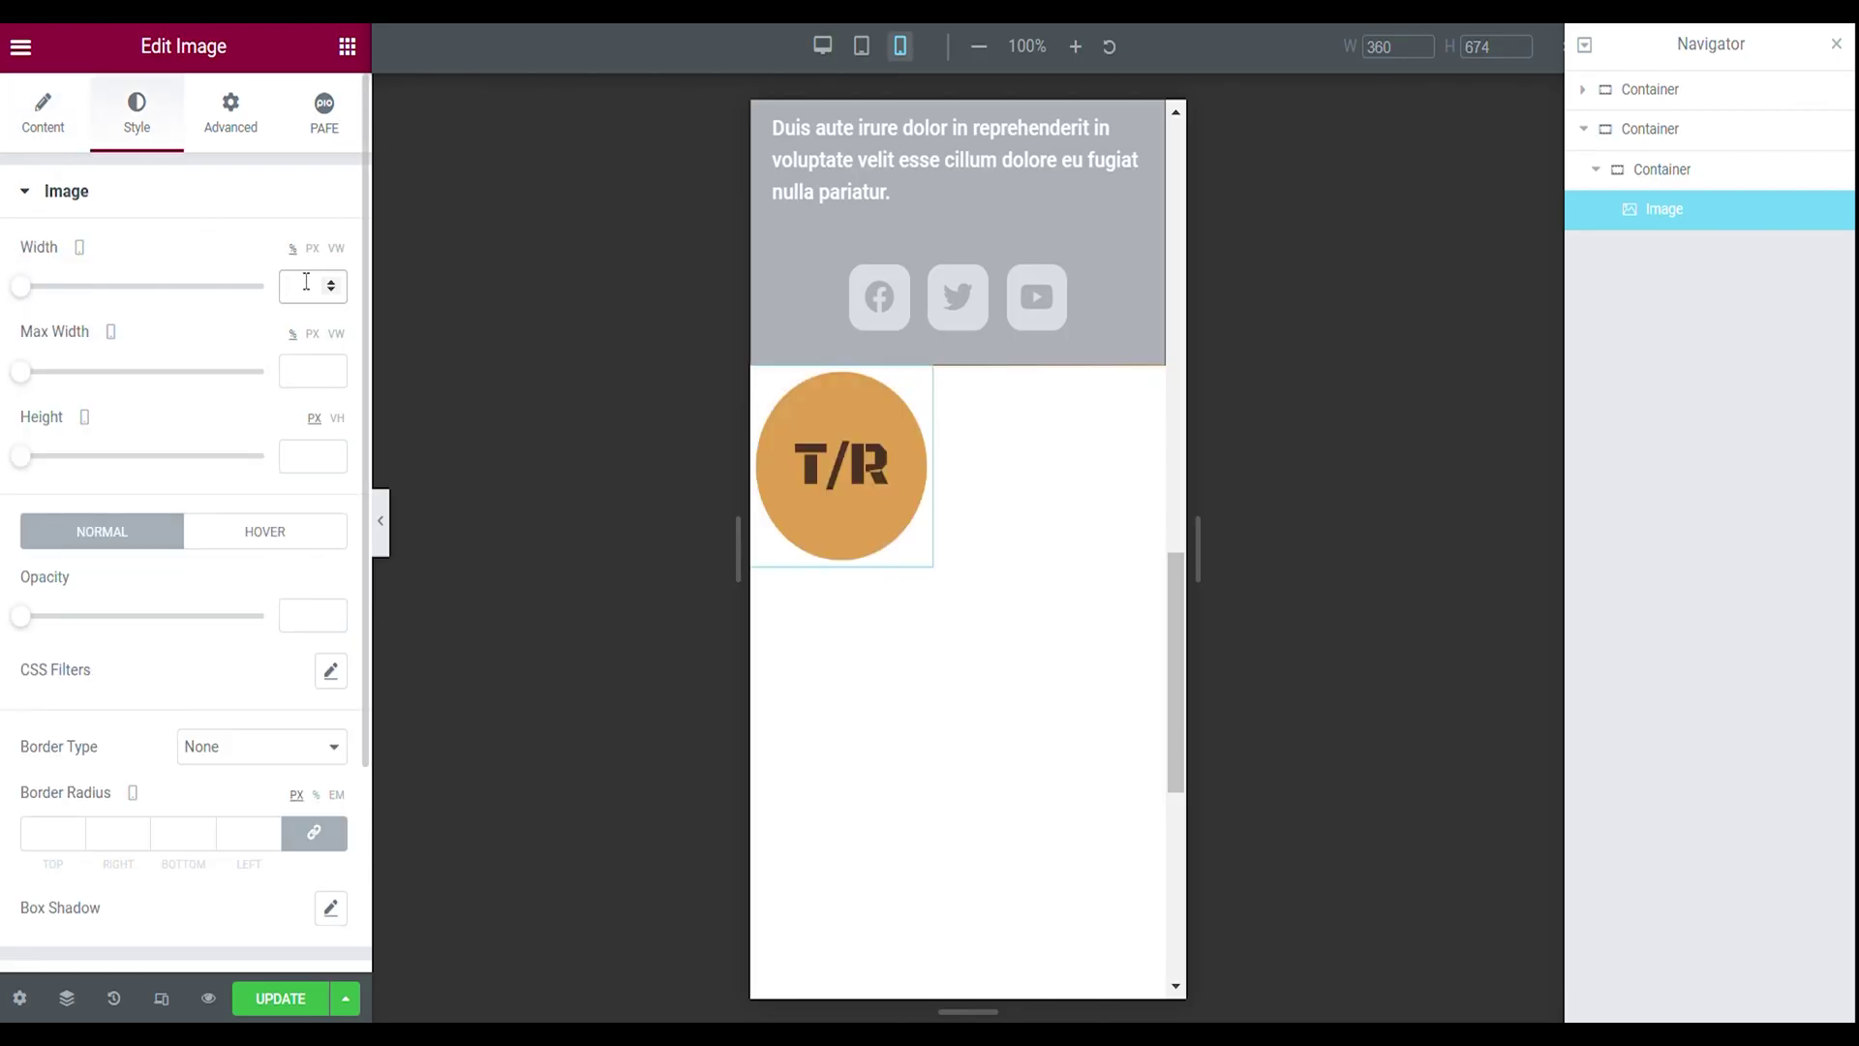
text(25)
click(70, 145)
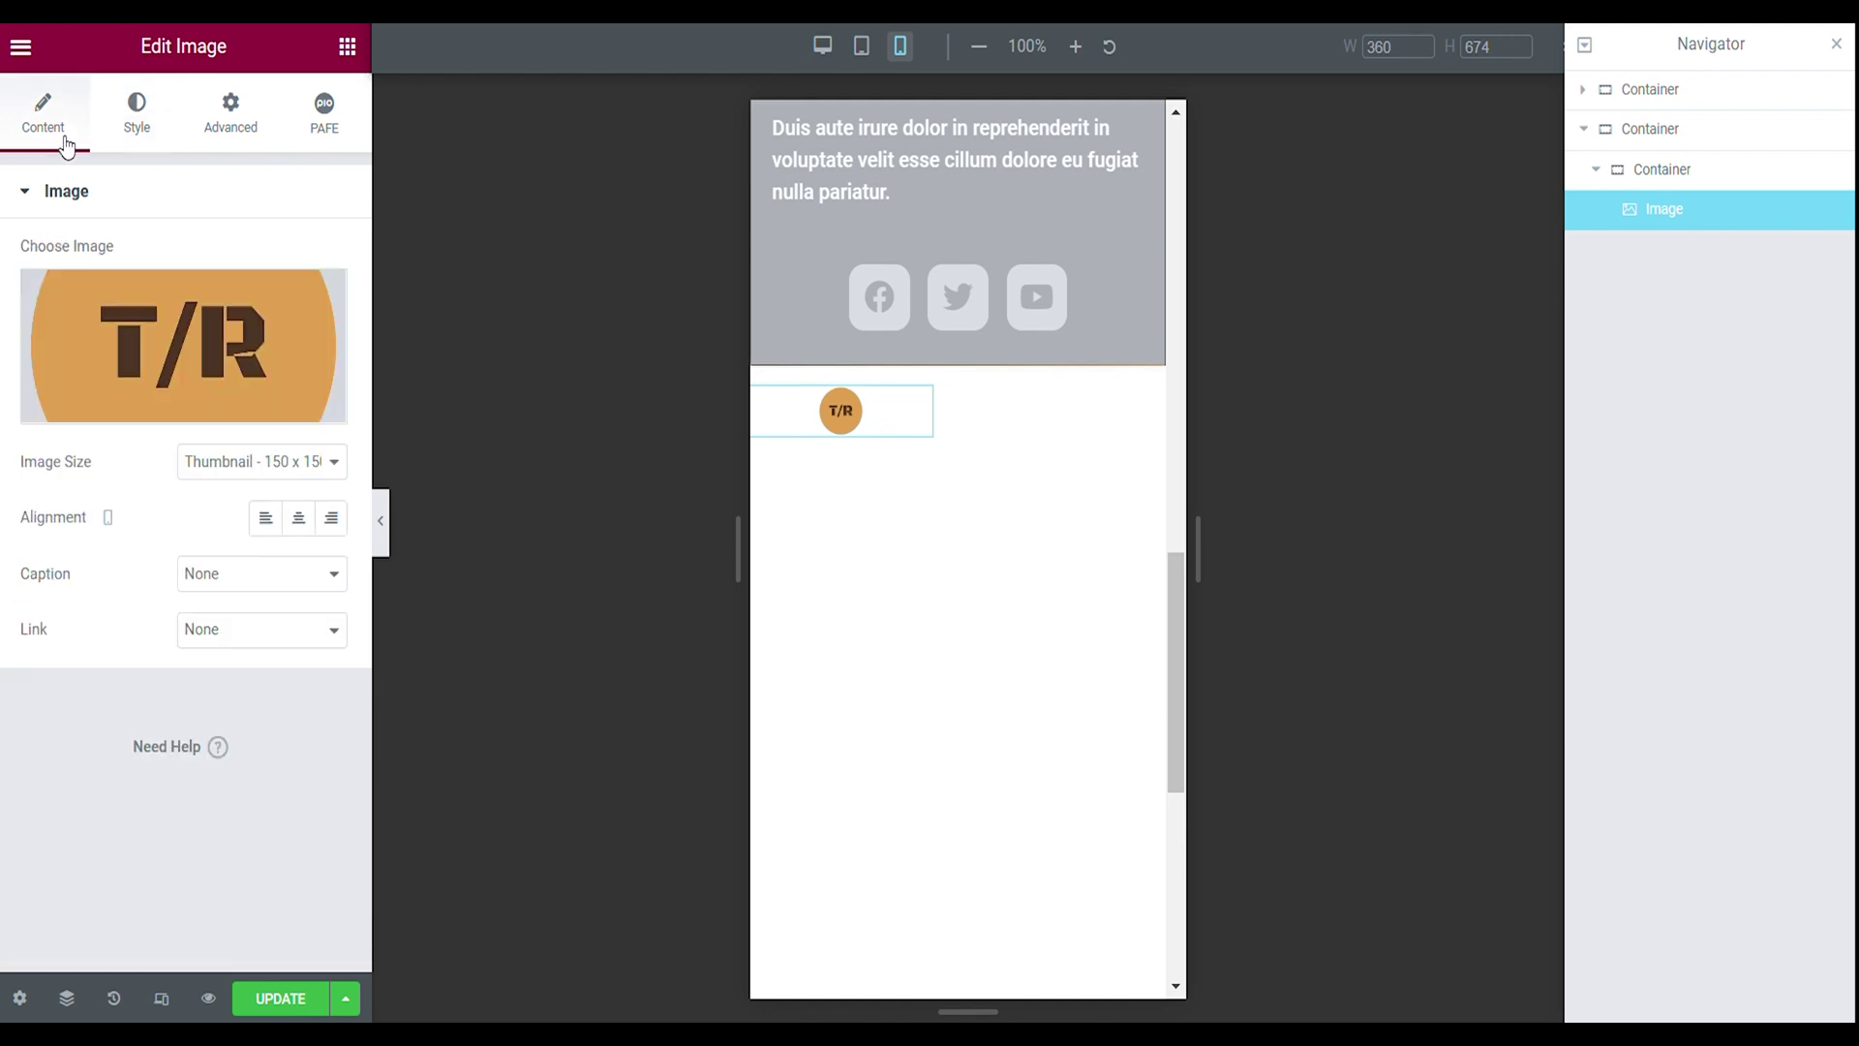
- Left-align the logo, unlink margin and padding, and give it a 10 px left margin
click(275, 523)
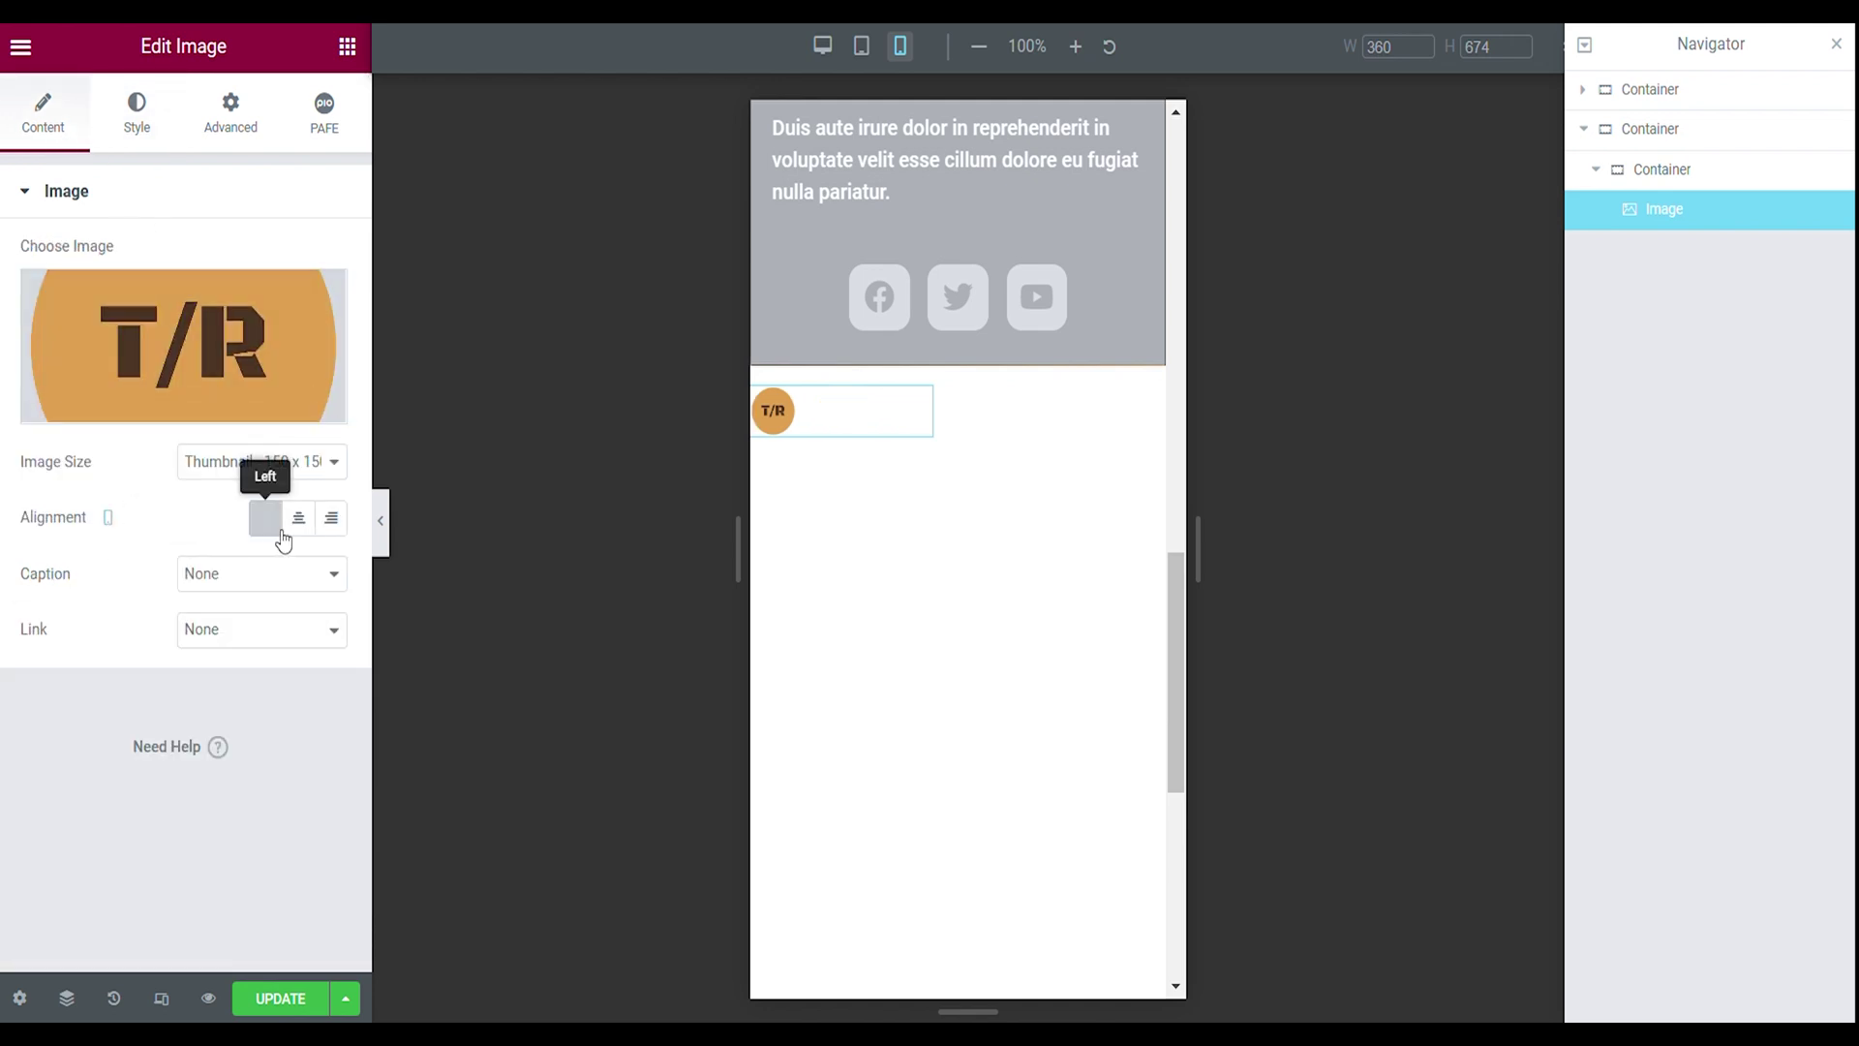
click(246, 136)
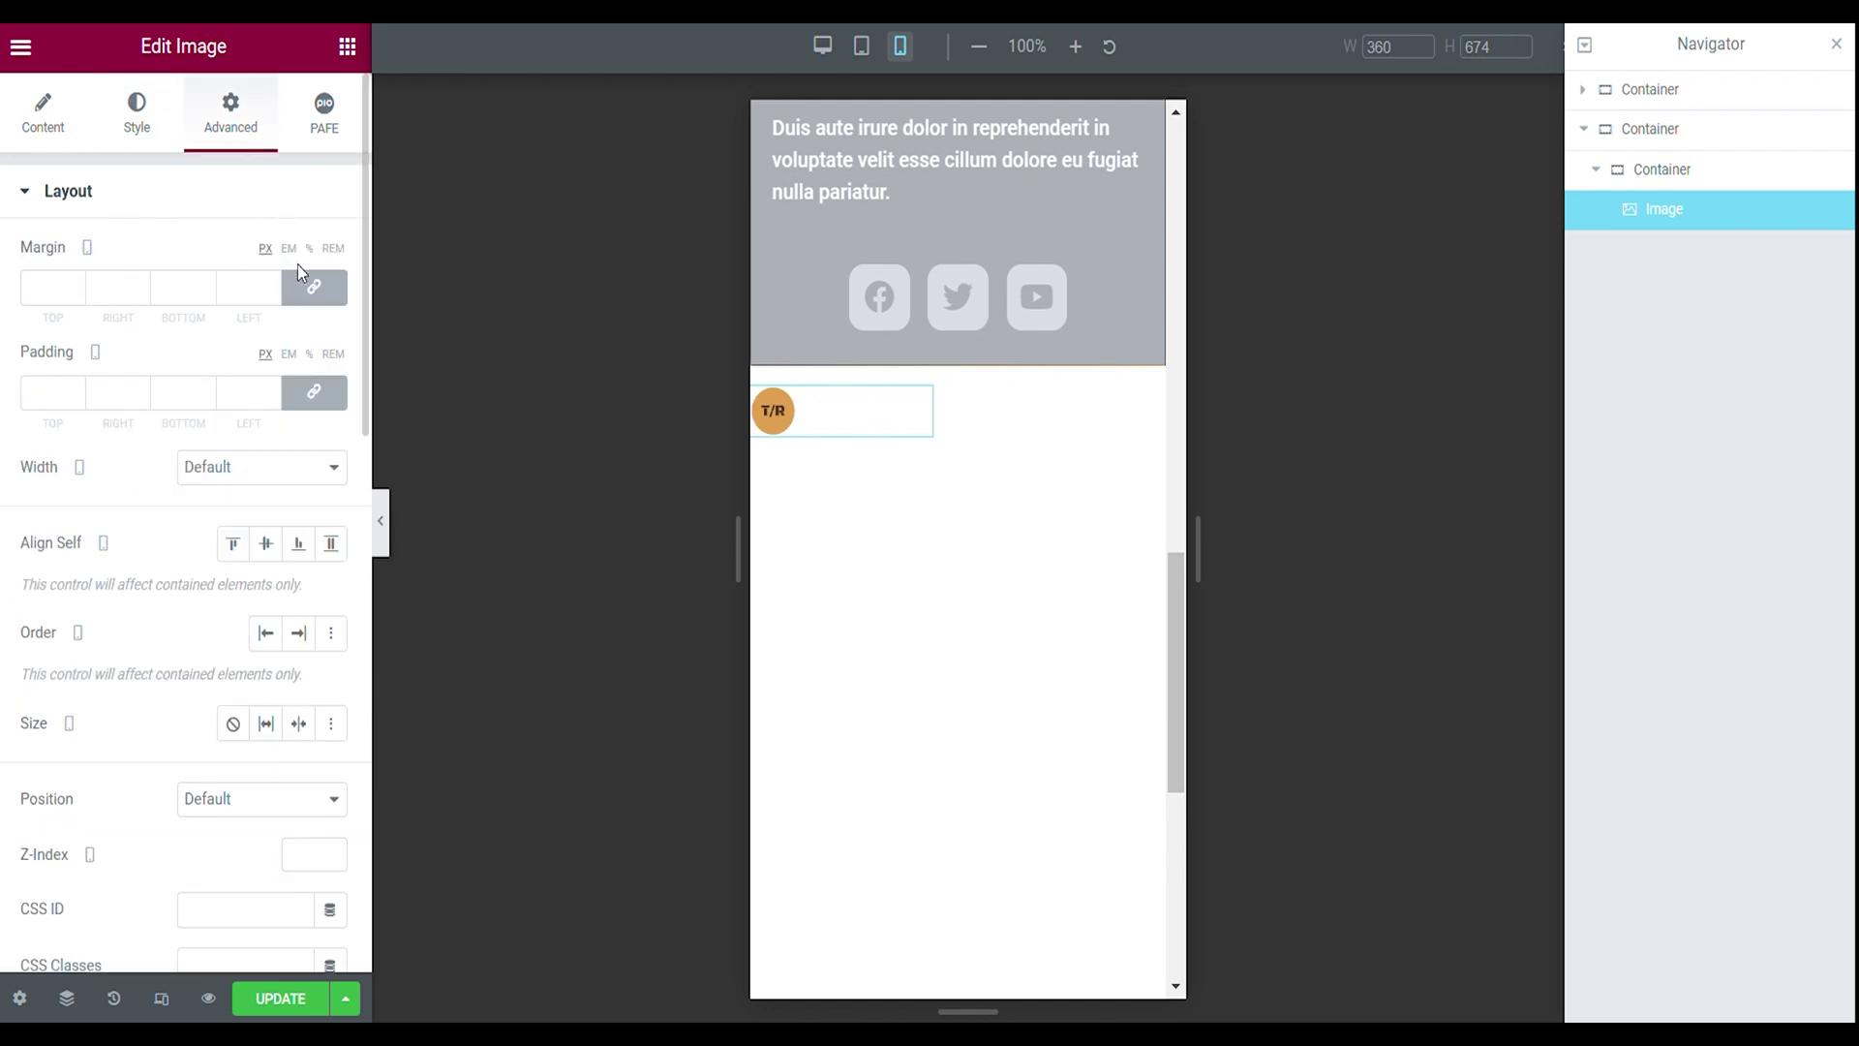
click(313, 288)
click(312, 395)
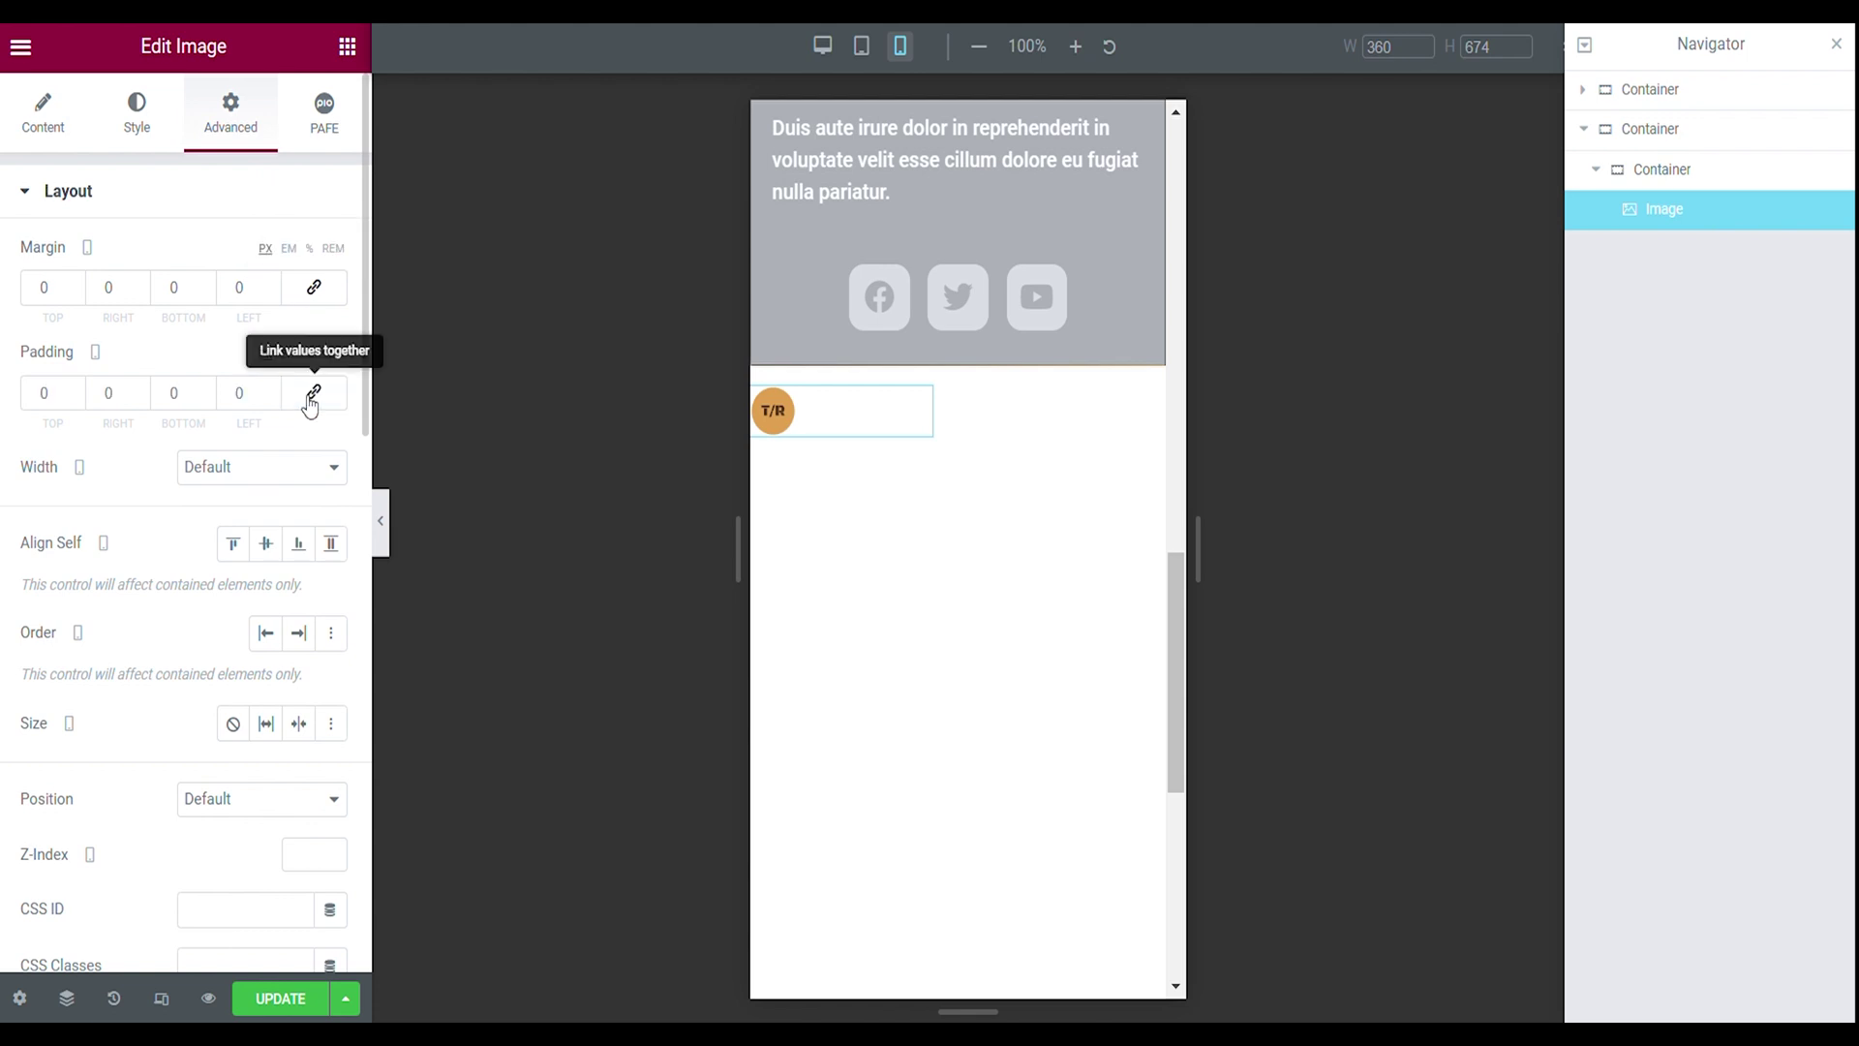
click(274, 284)
click(274, 283)
click(274, 284)
click(274, 284)
click(274, 284)
click(274, 284)
click(274, 284)
click(274, 284)
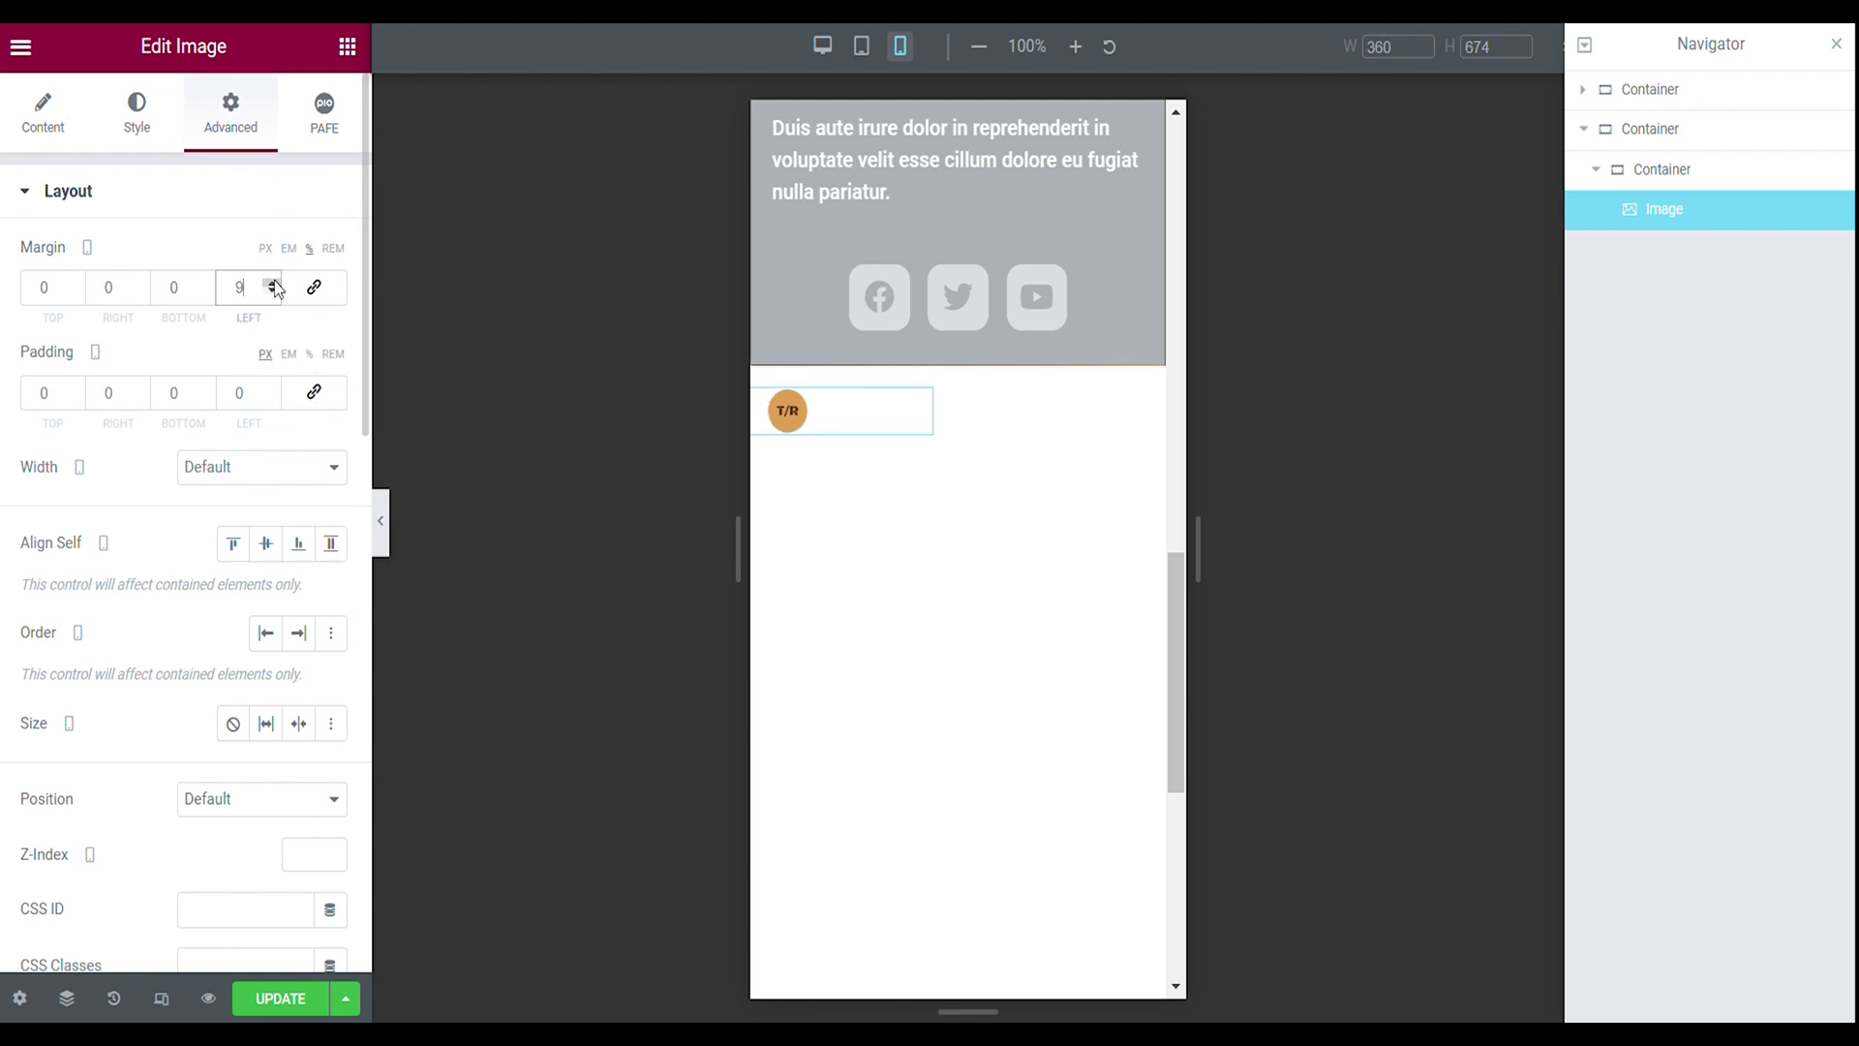
click(274, 284)
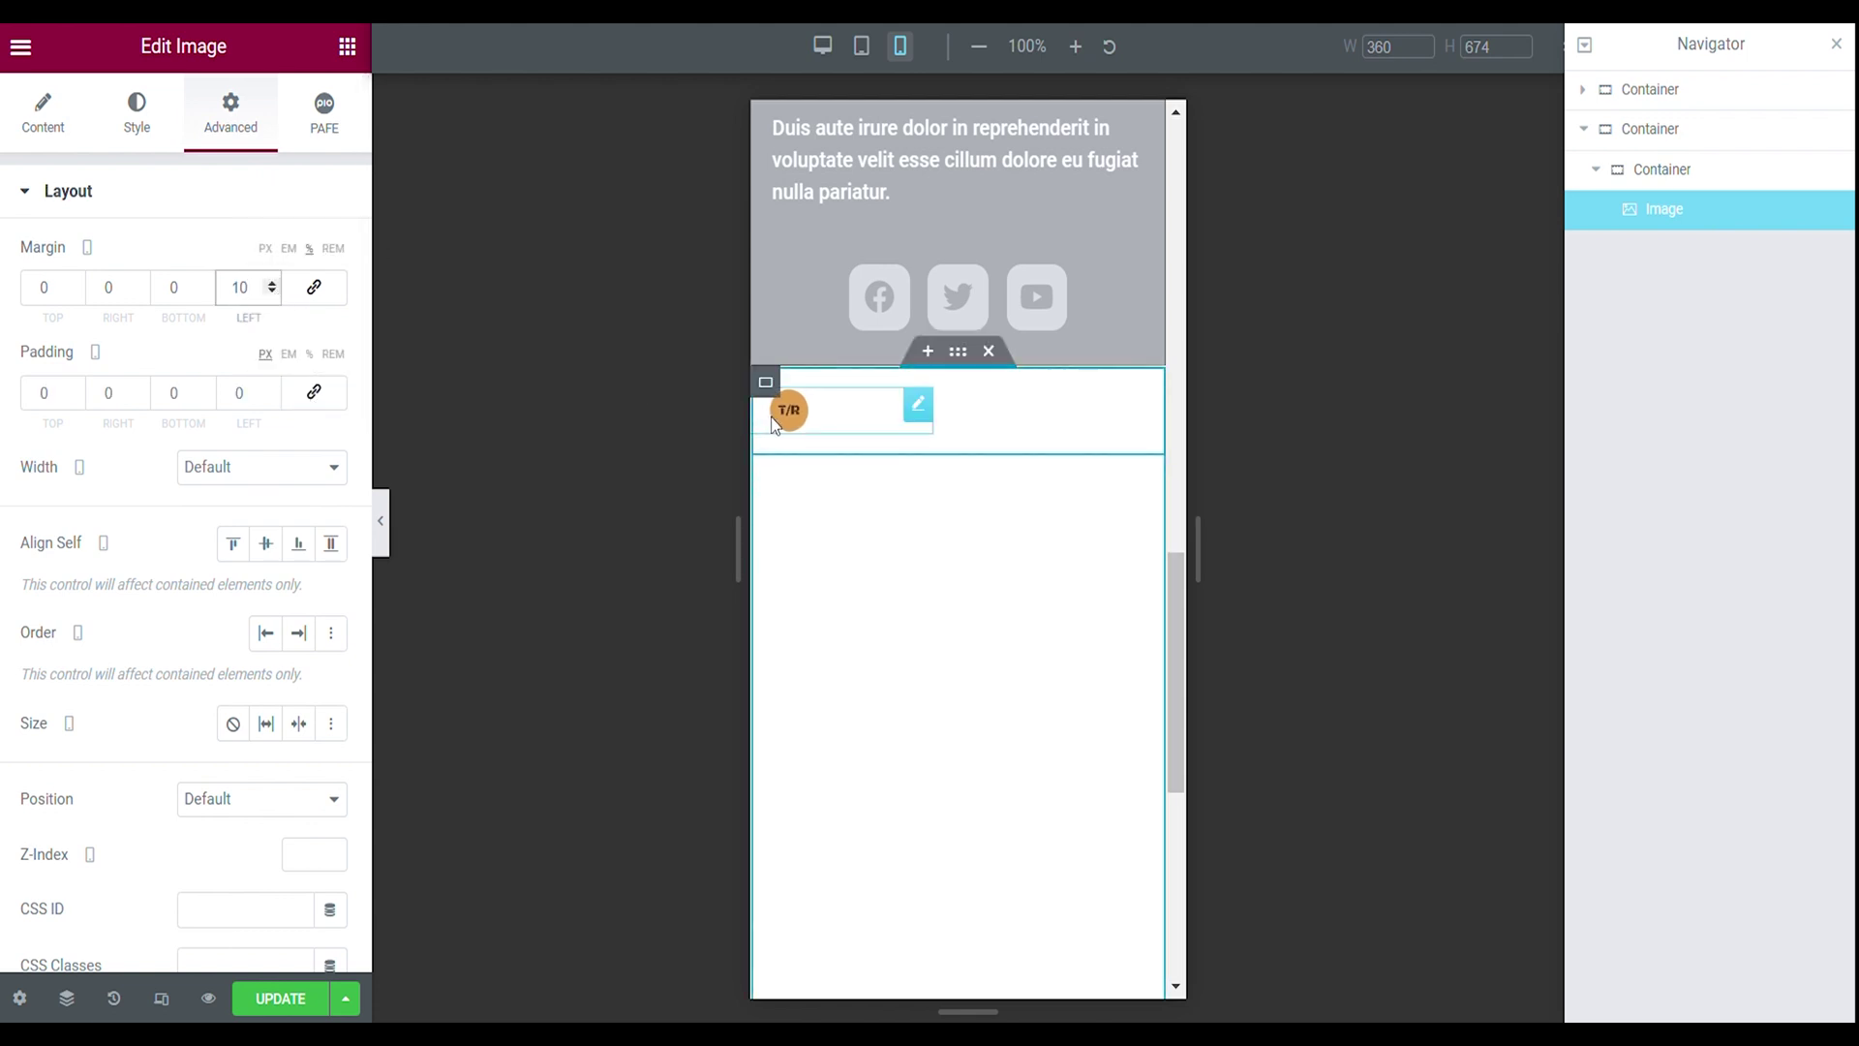
click(346, 45)
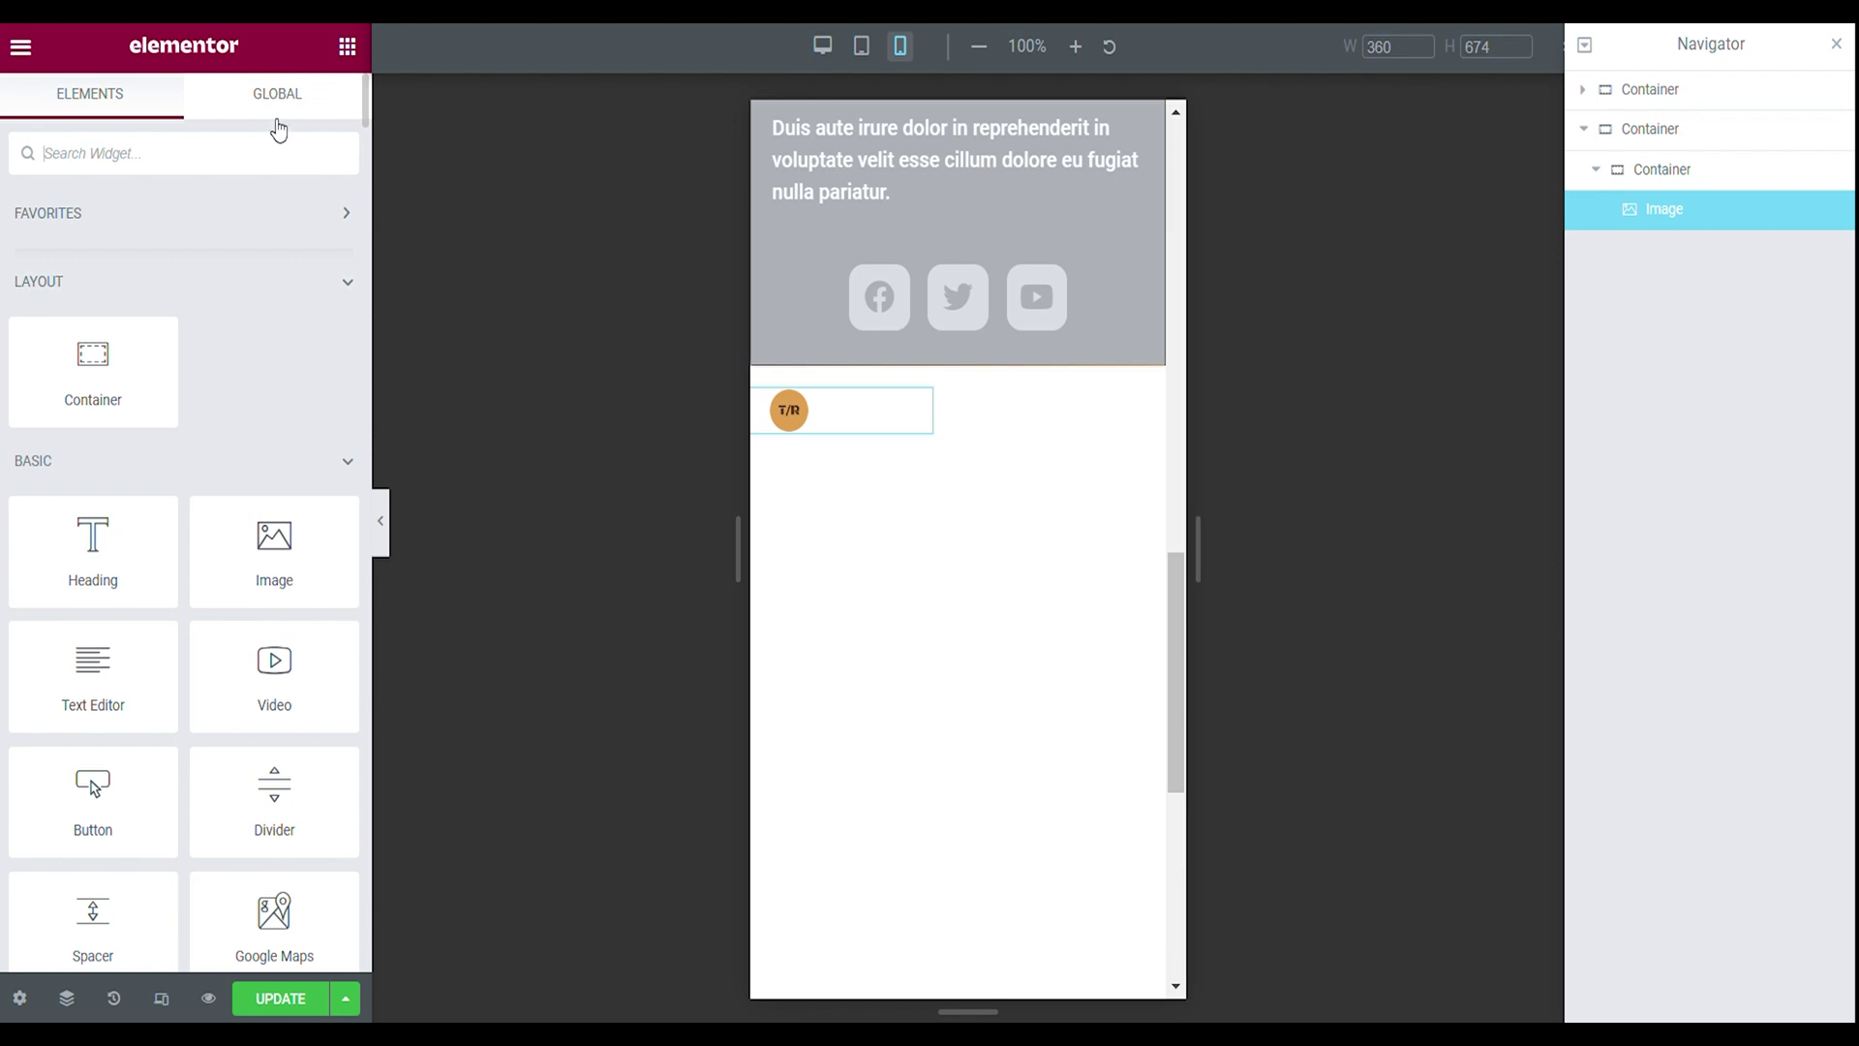
- Search widgets for 'ani' and add an Animated Hamburger Icon next to the T/R logo
click(267, 153)
text(ani)
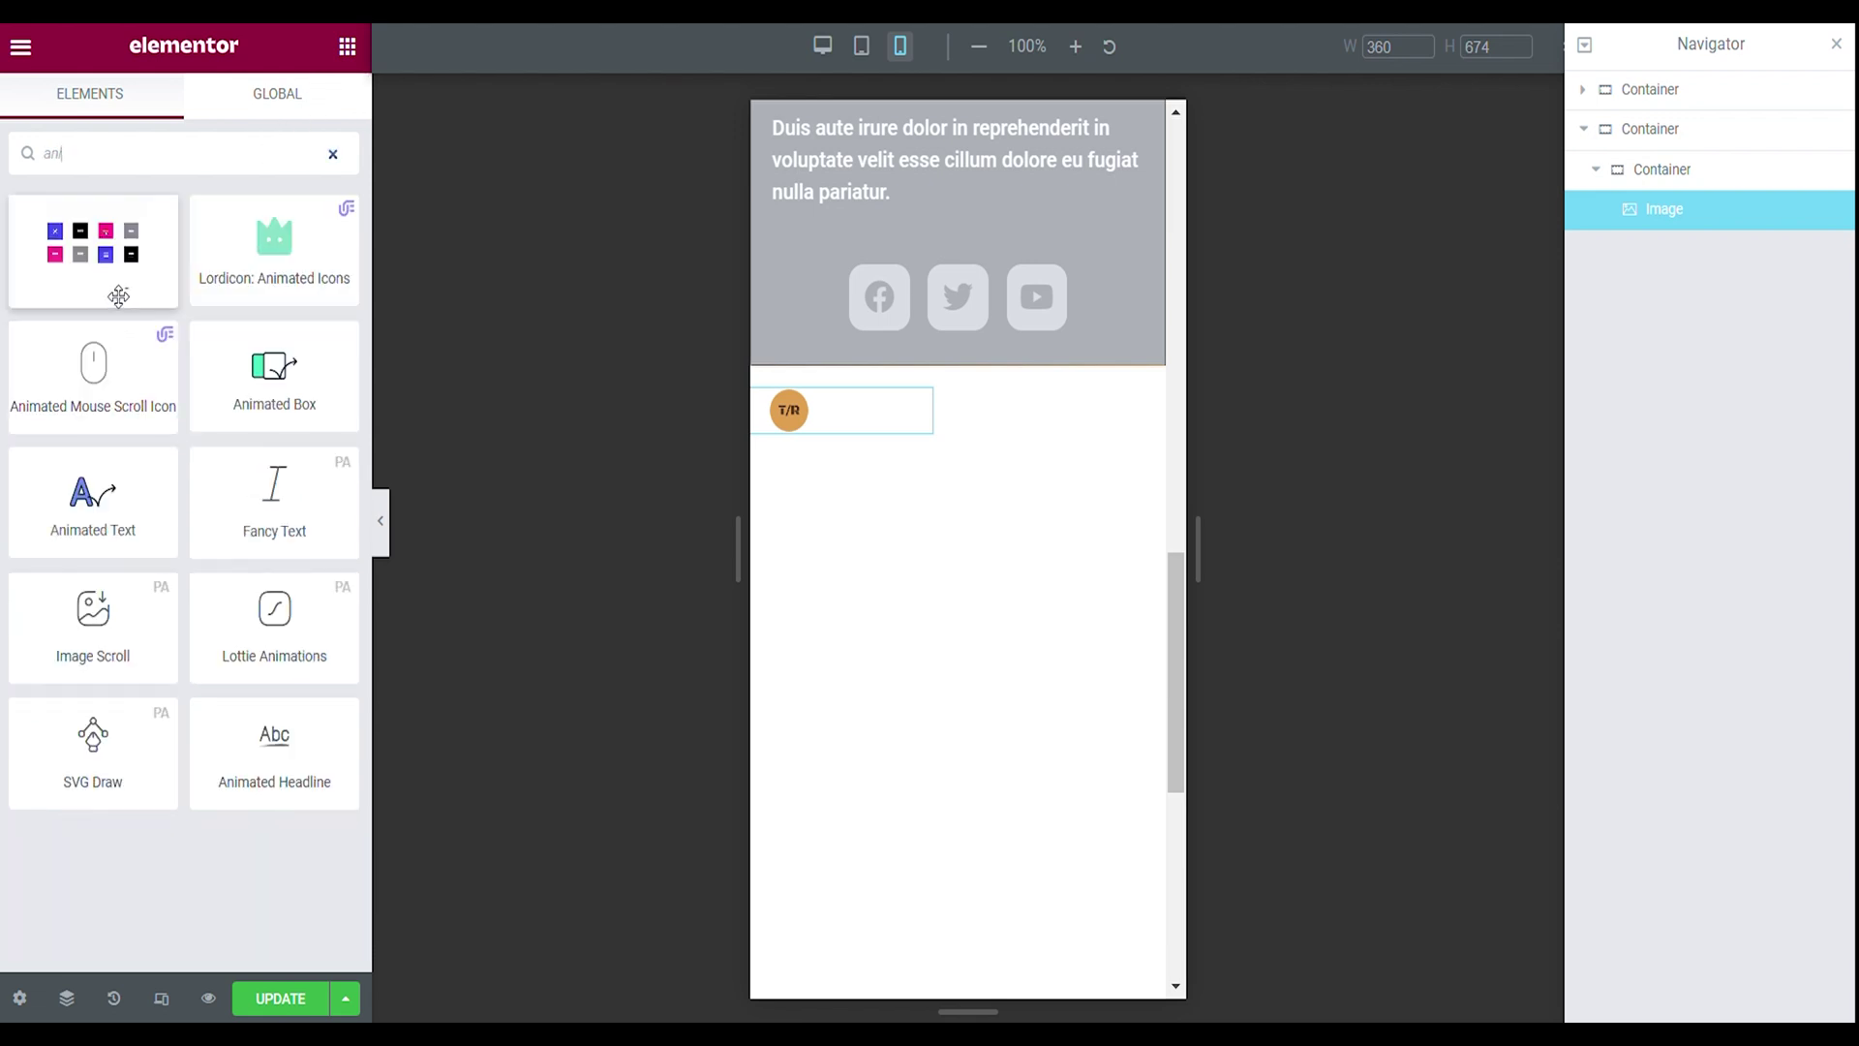
click(121, 290)
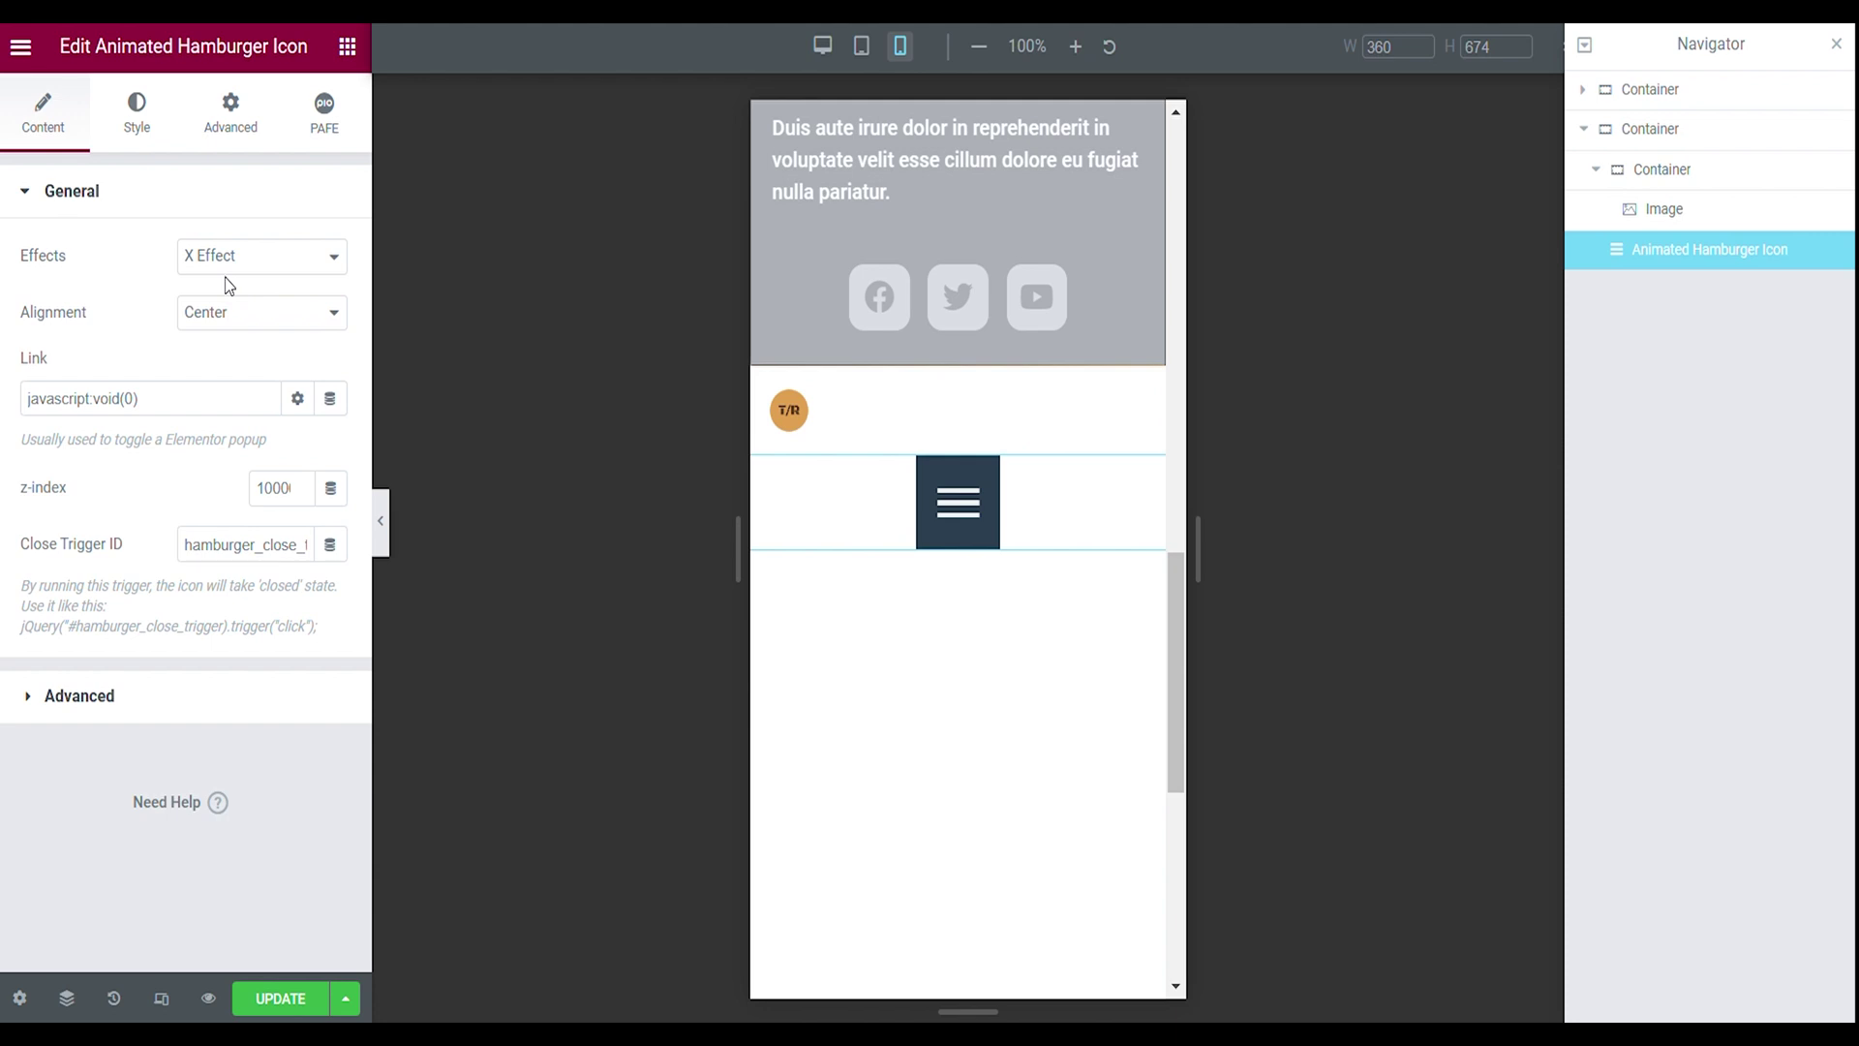
click(143, 111)
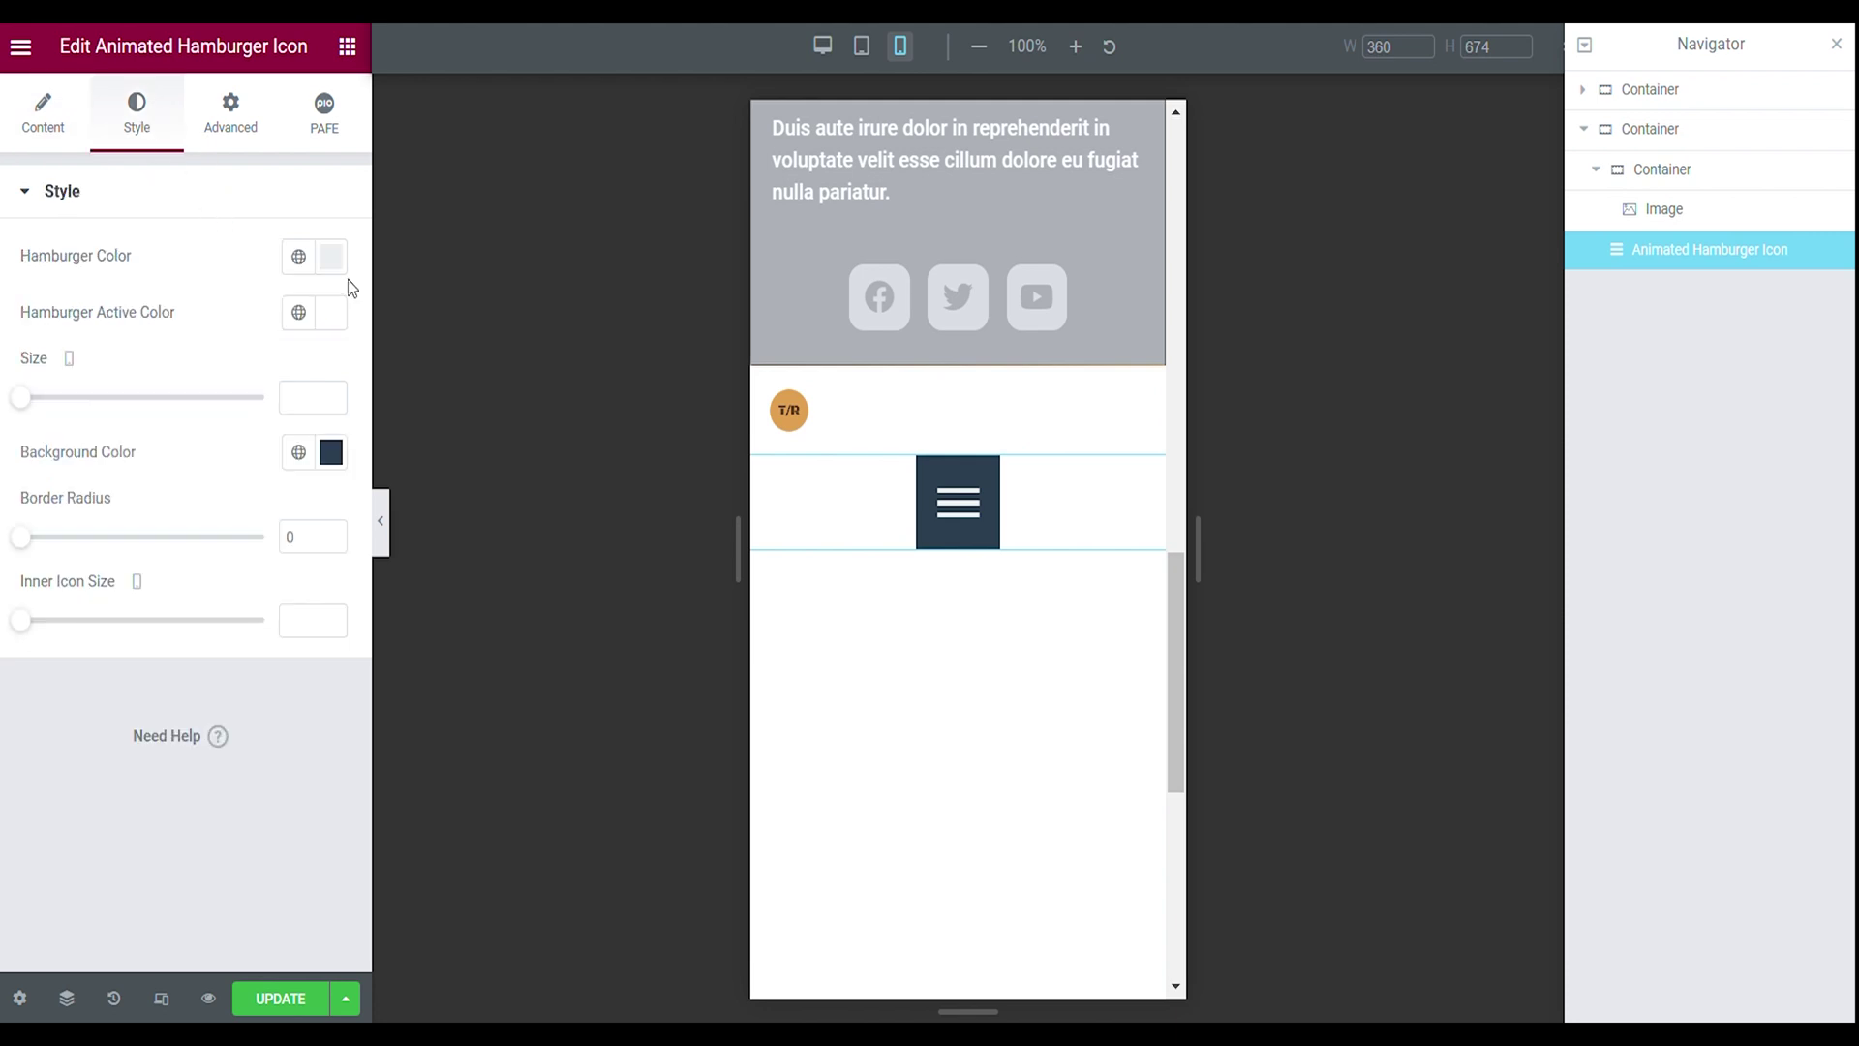
click(331, 257)
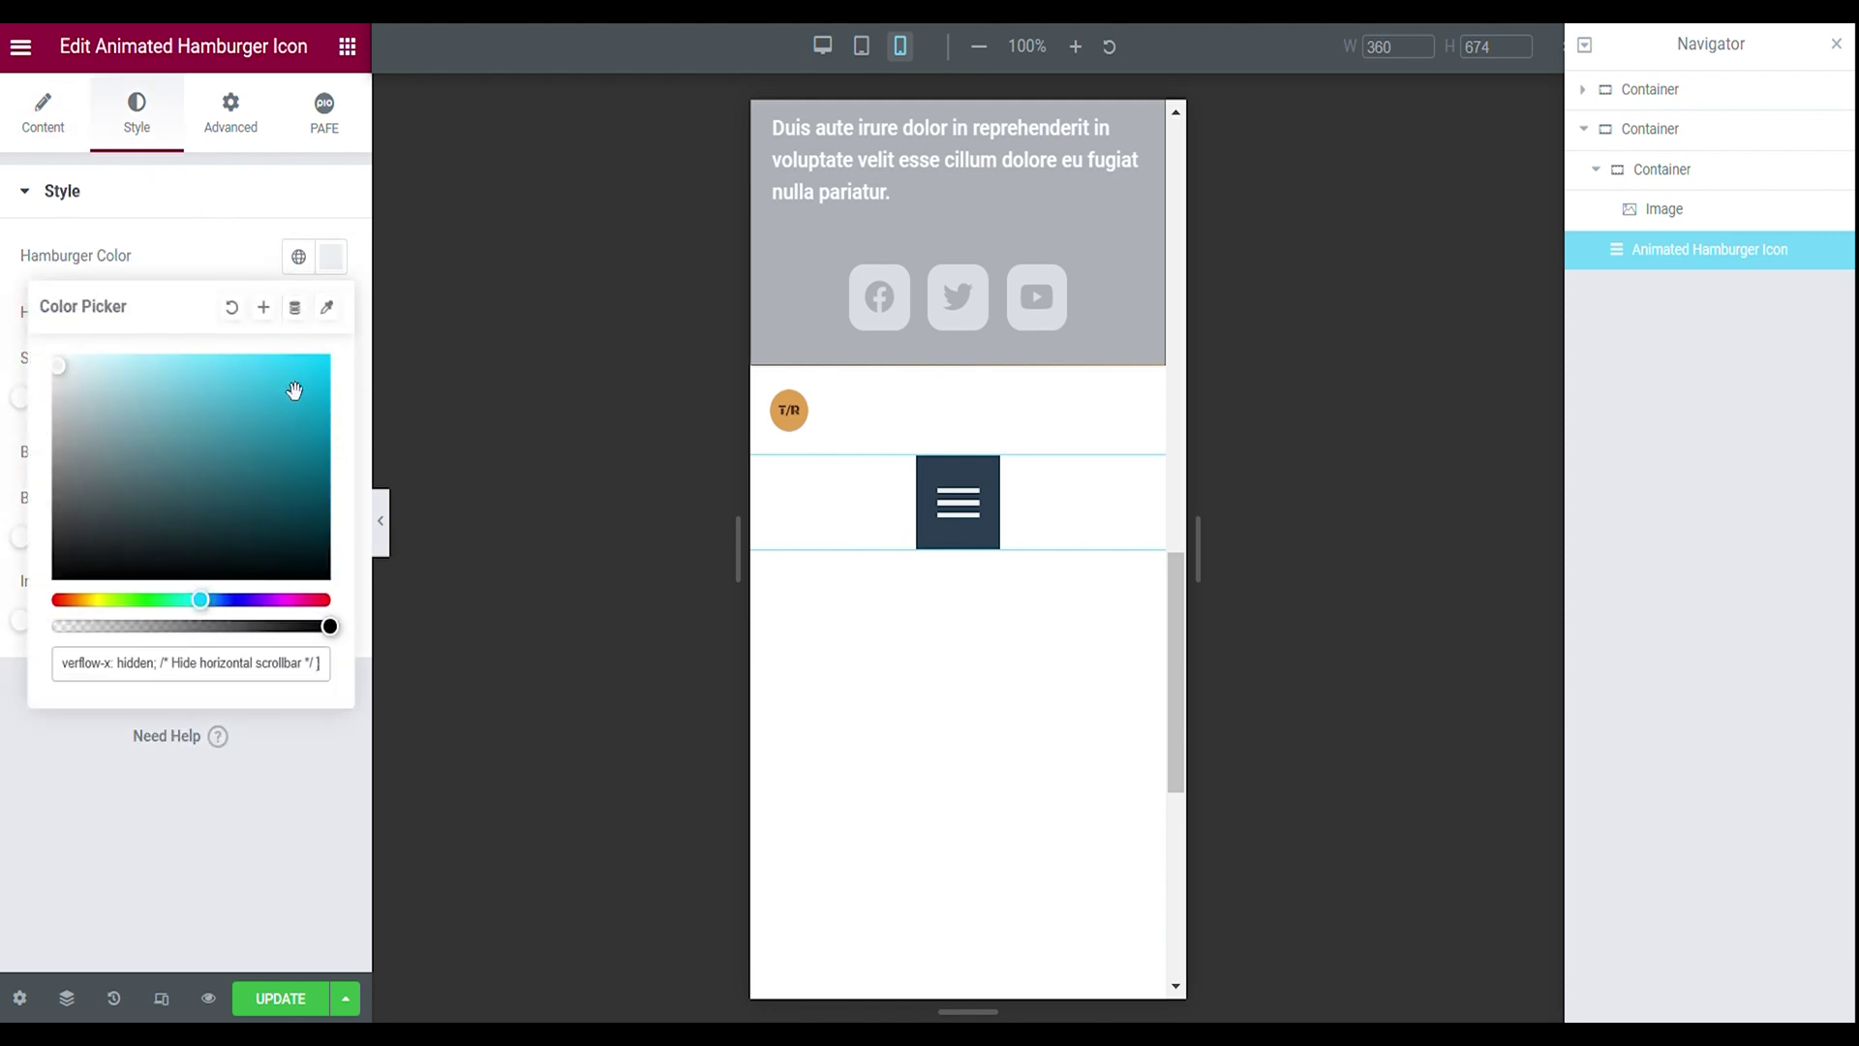
- Look up the hero gradient's first colour, #4D3624, then reselect the hamburger icon
click(1650, 90)
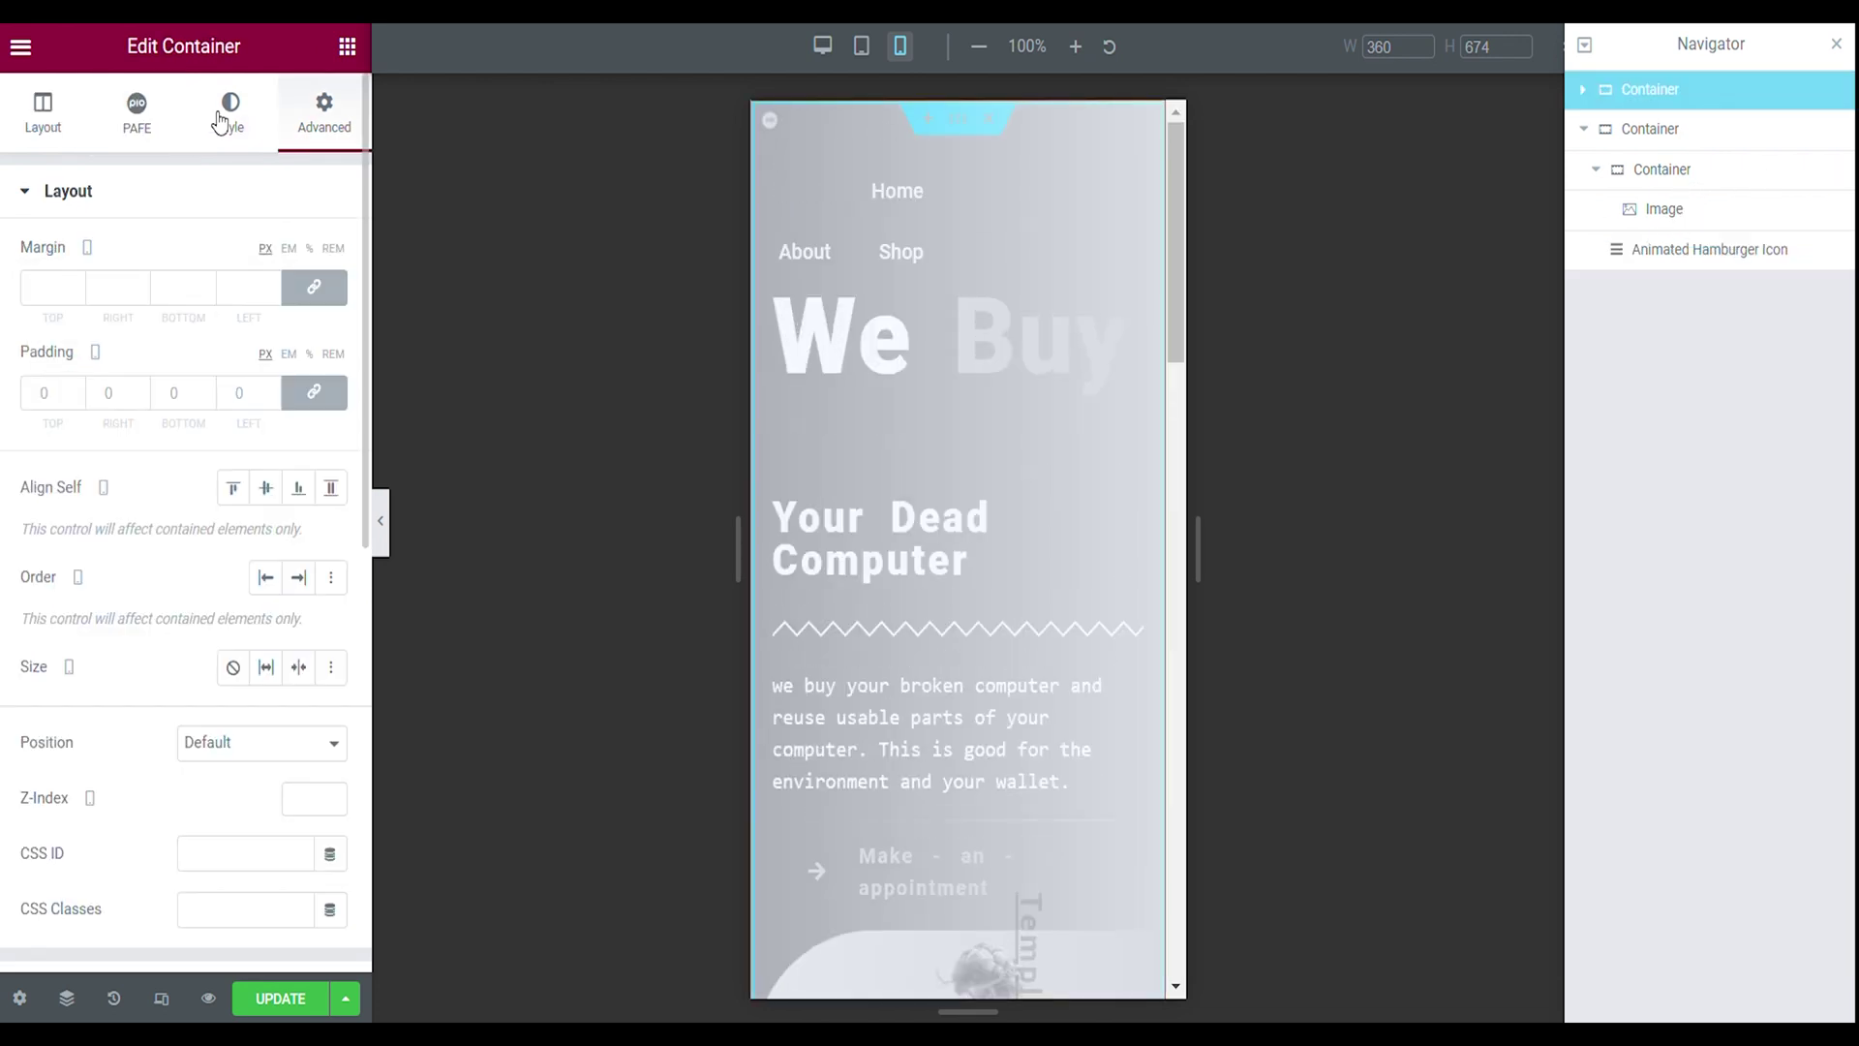
click(230, 111)
click(83, 427)
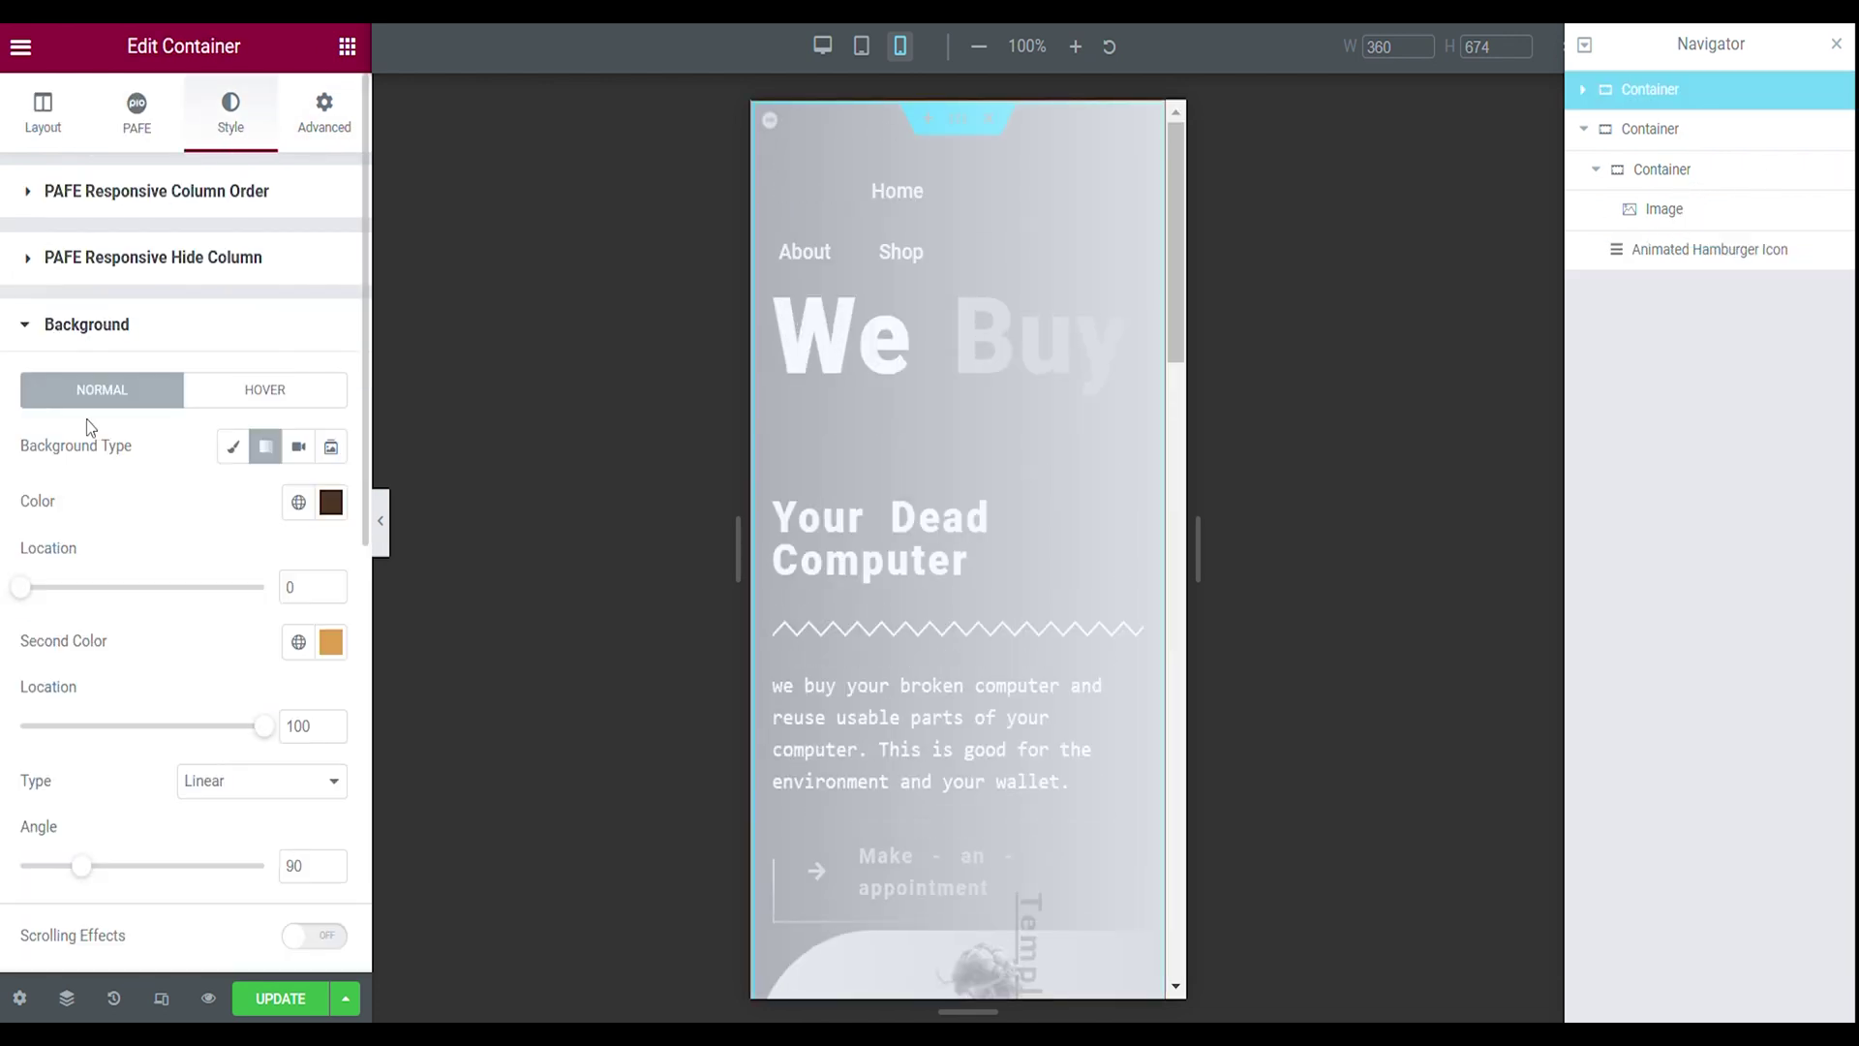
click(332, 499)
drag(1709, 249, 1639, 271)
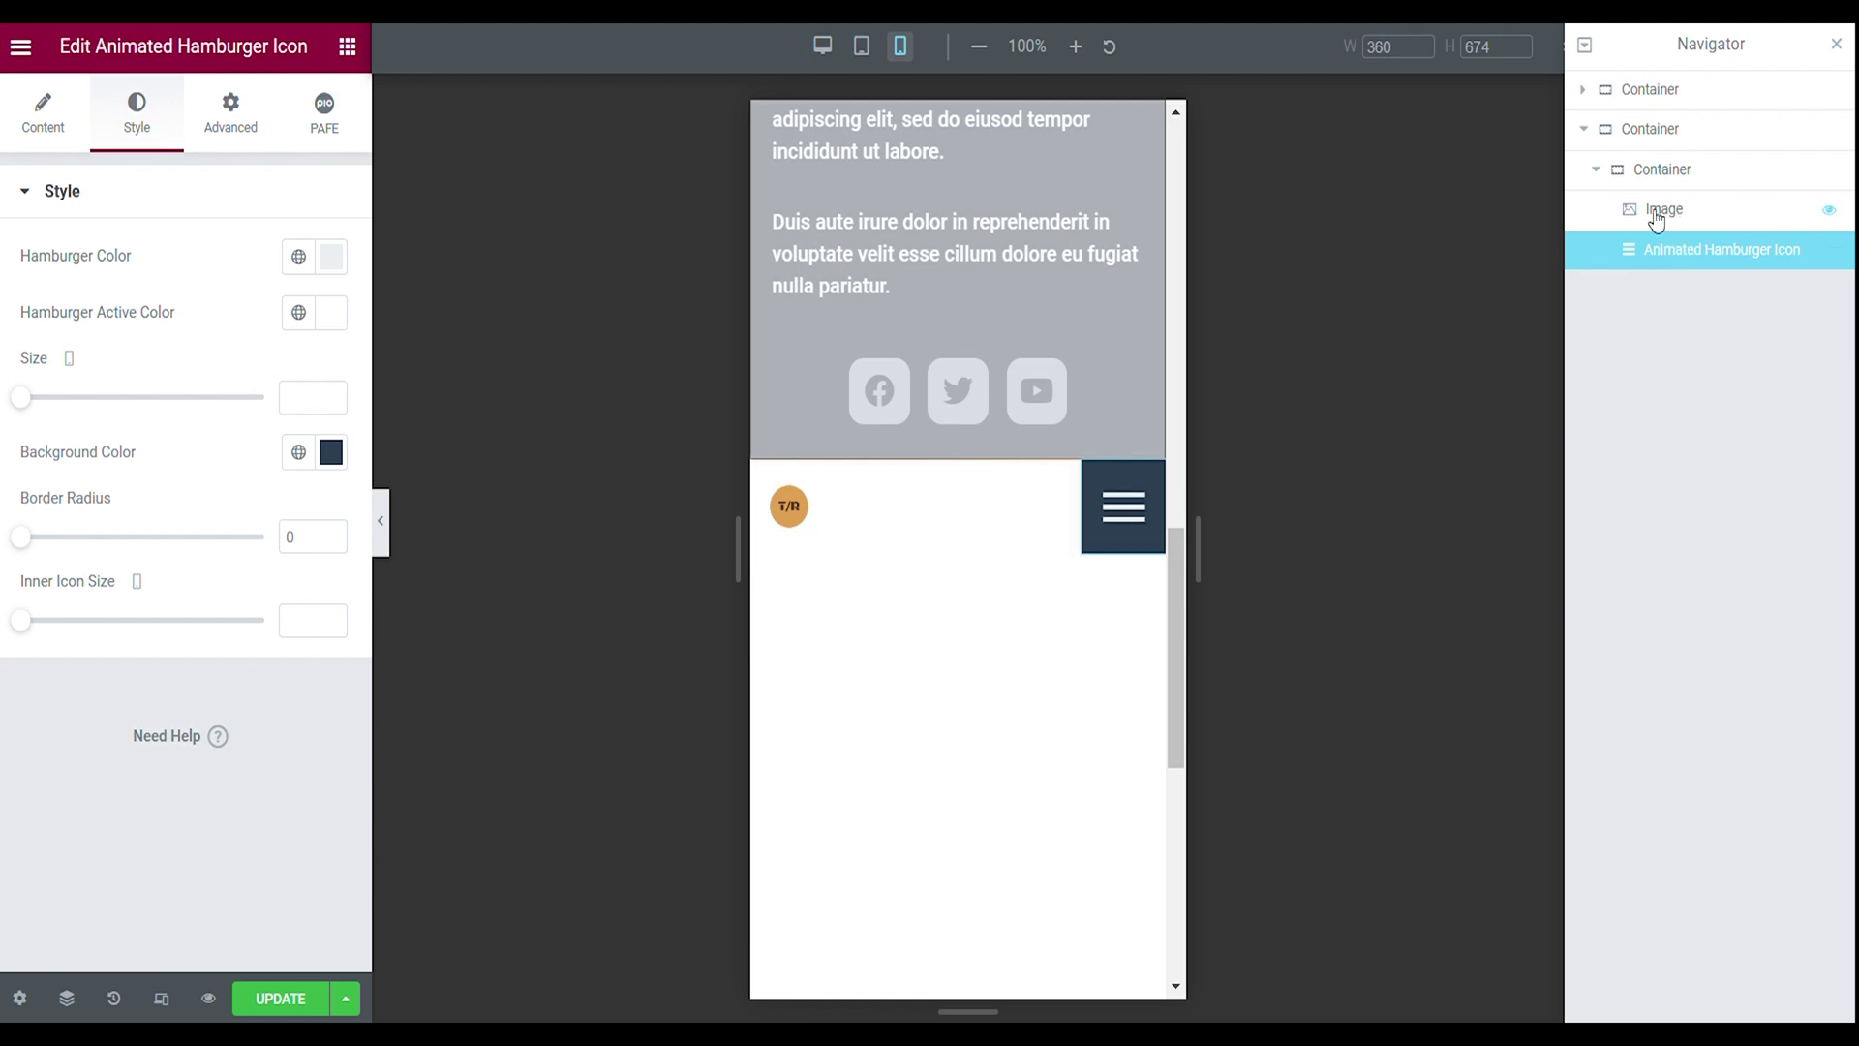
- Set the hamburger's active colour to #4D3624 and its background fully transparent, then test it
click(333, 326)
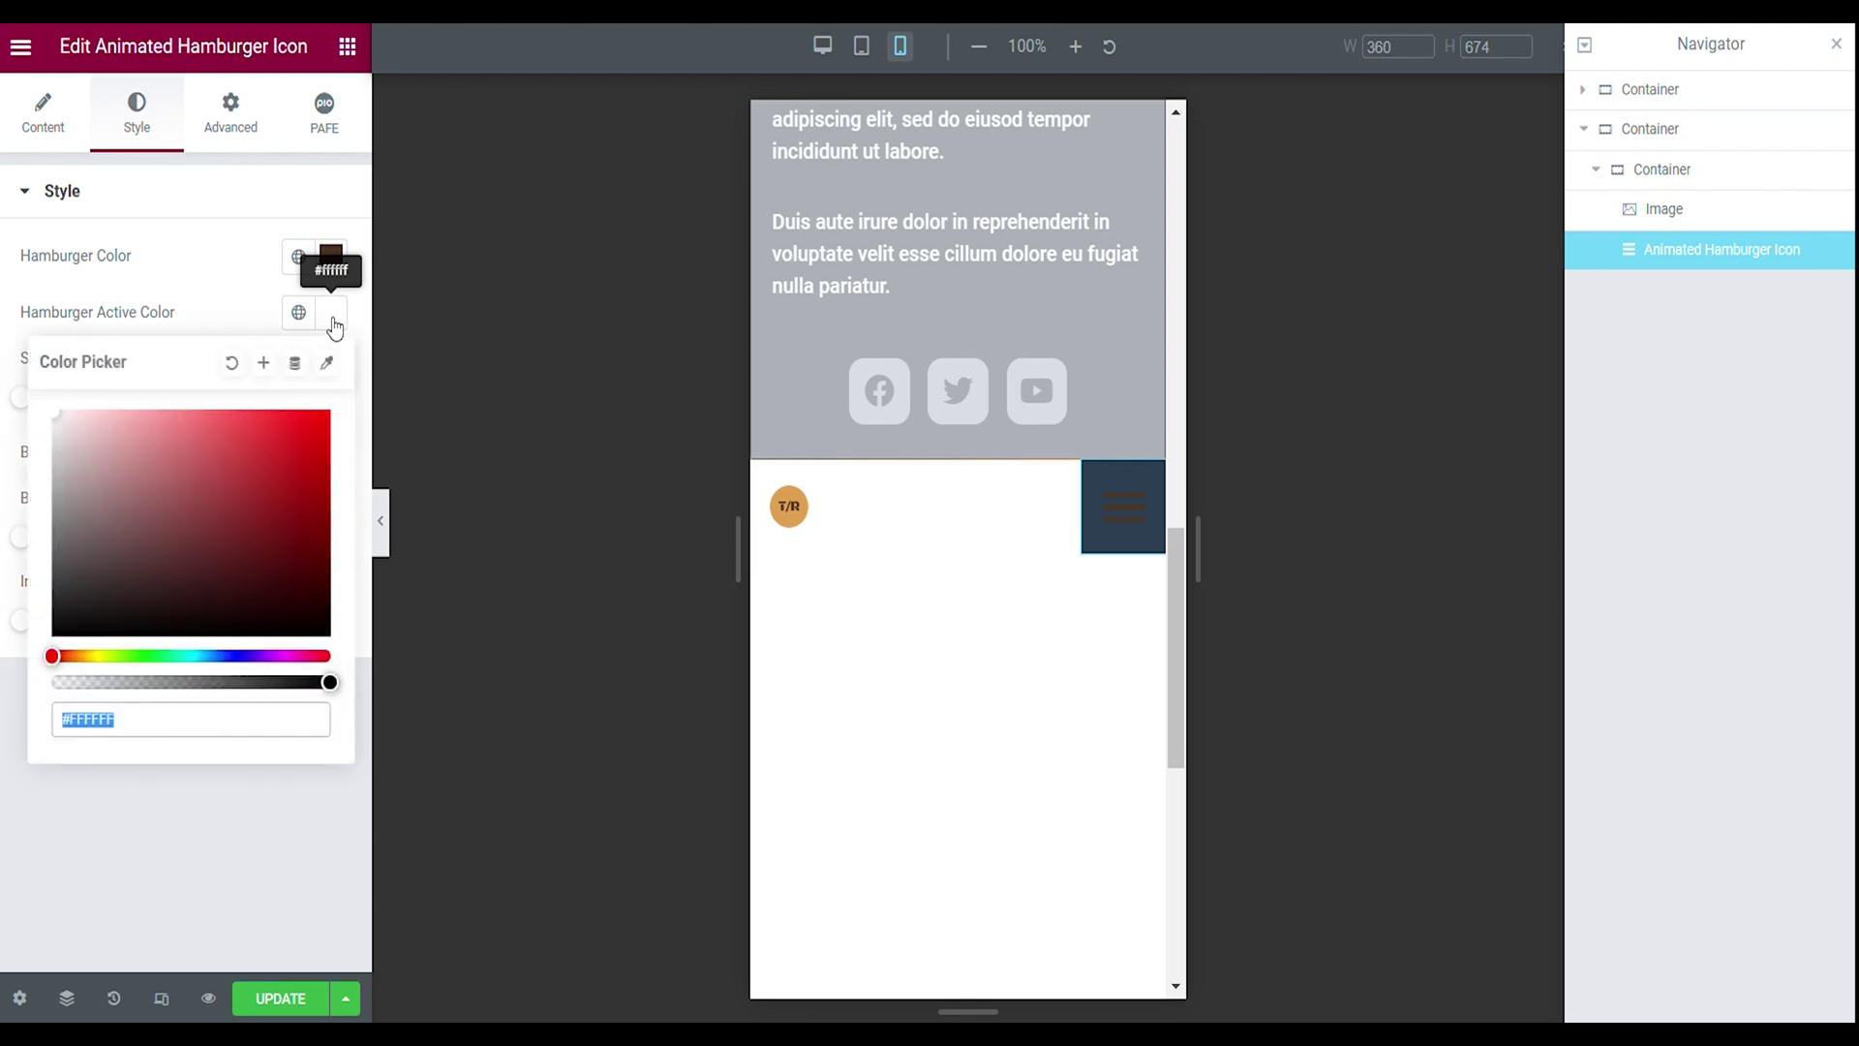
text(#4D3624)
click(223, 305)
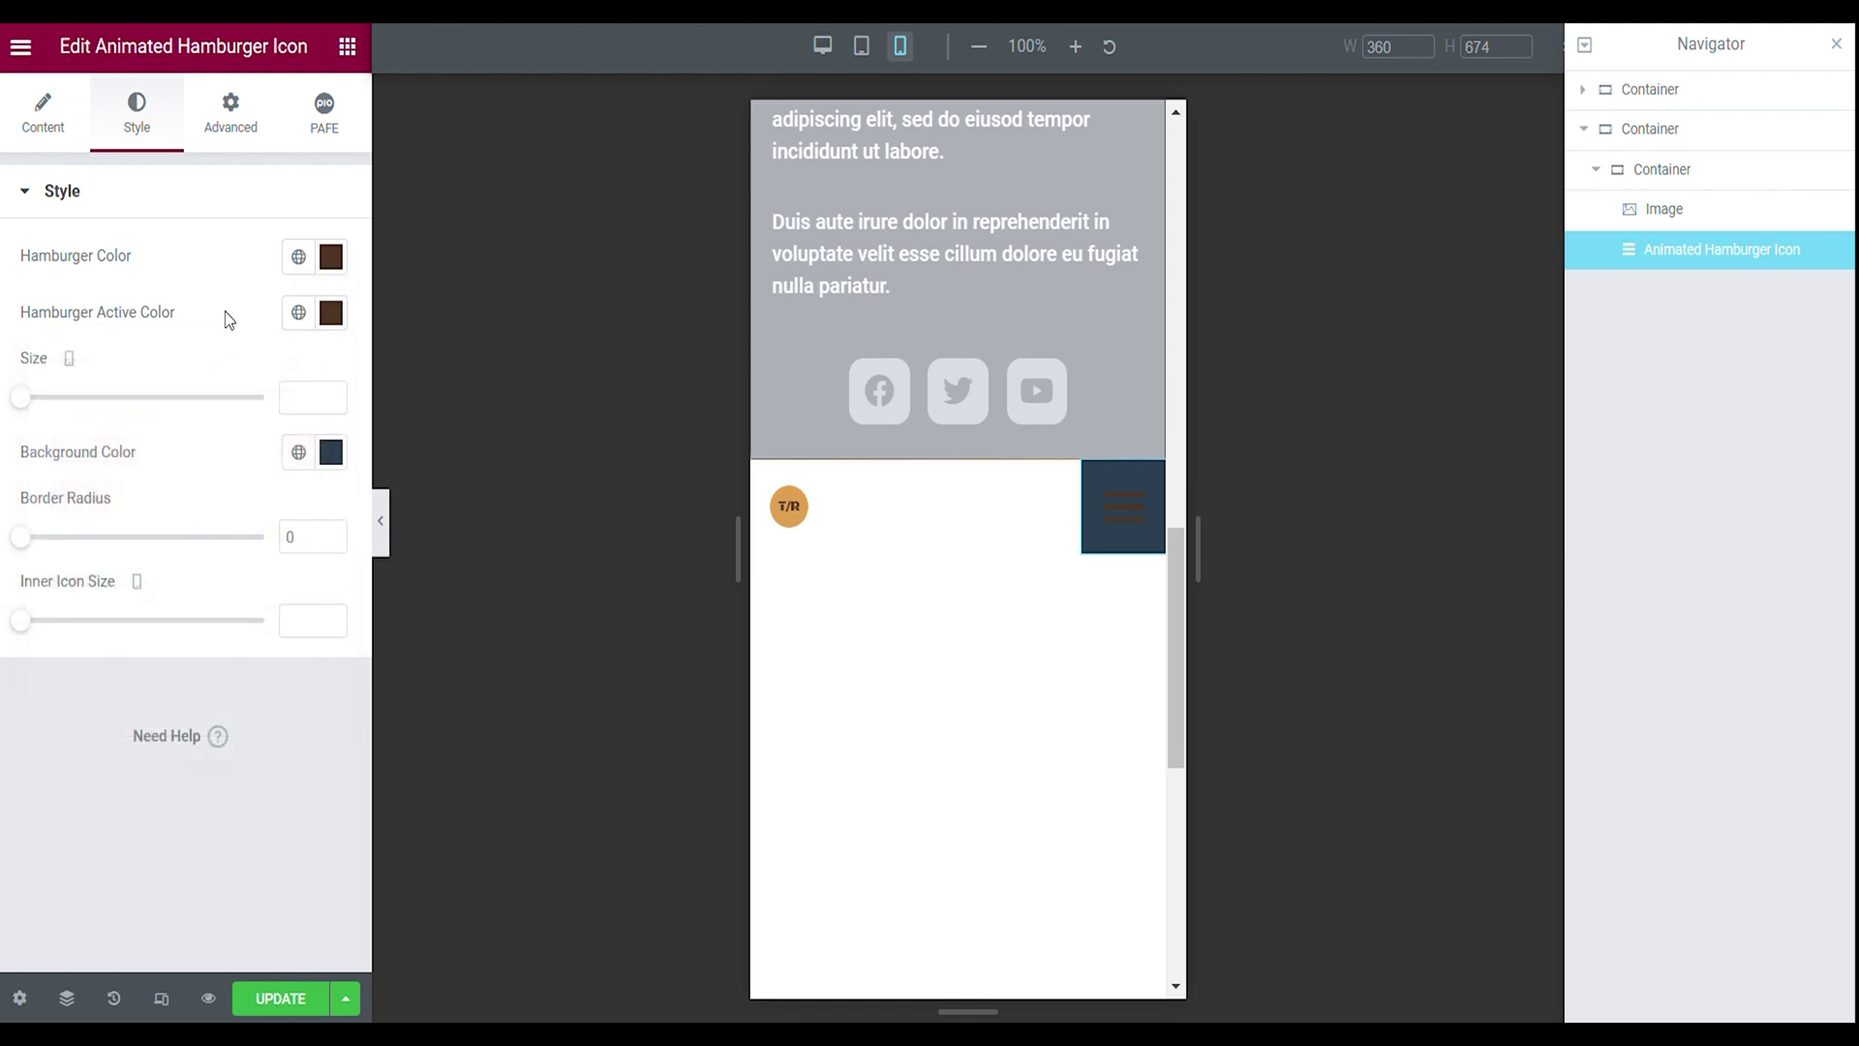
click(334, 453)
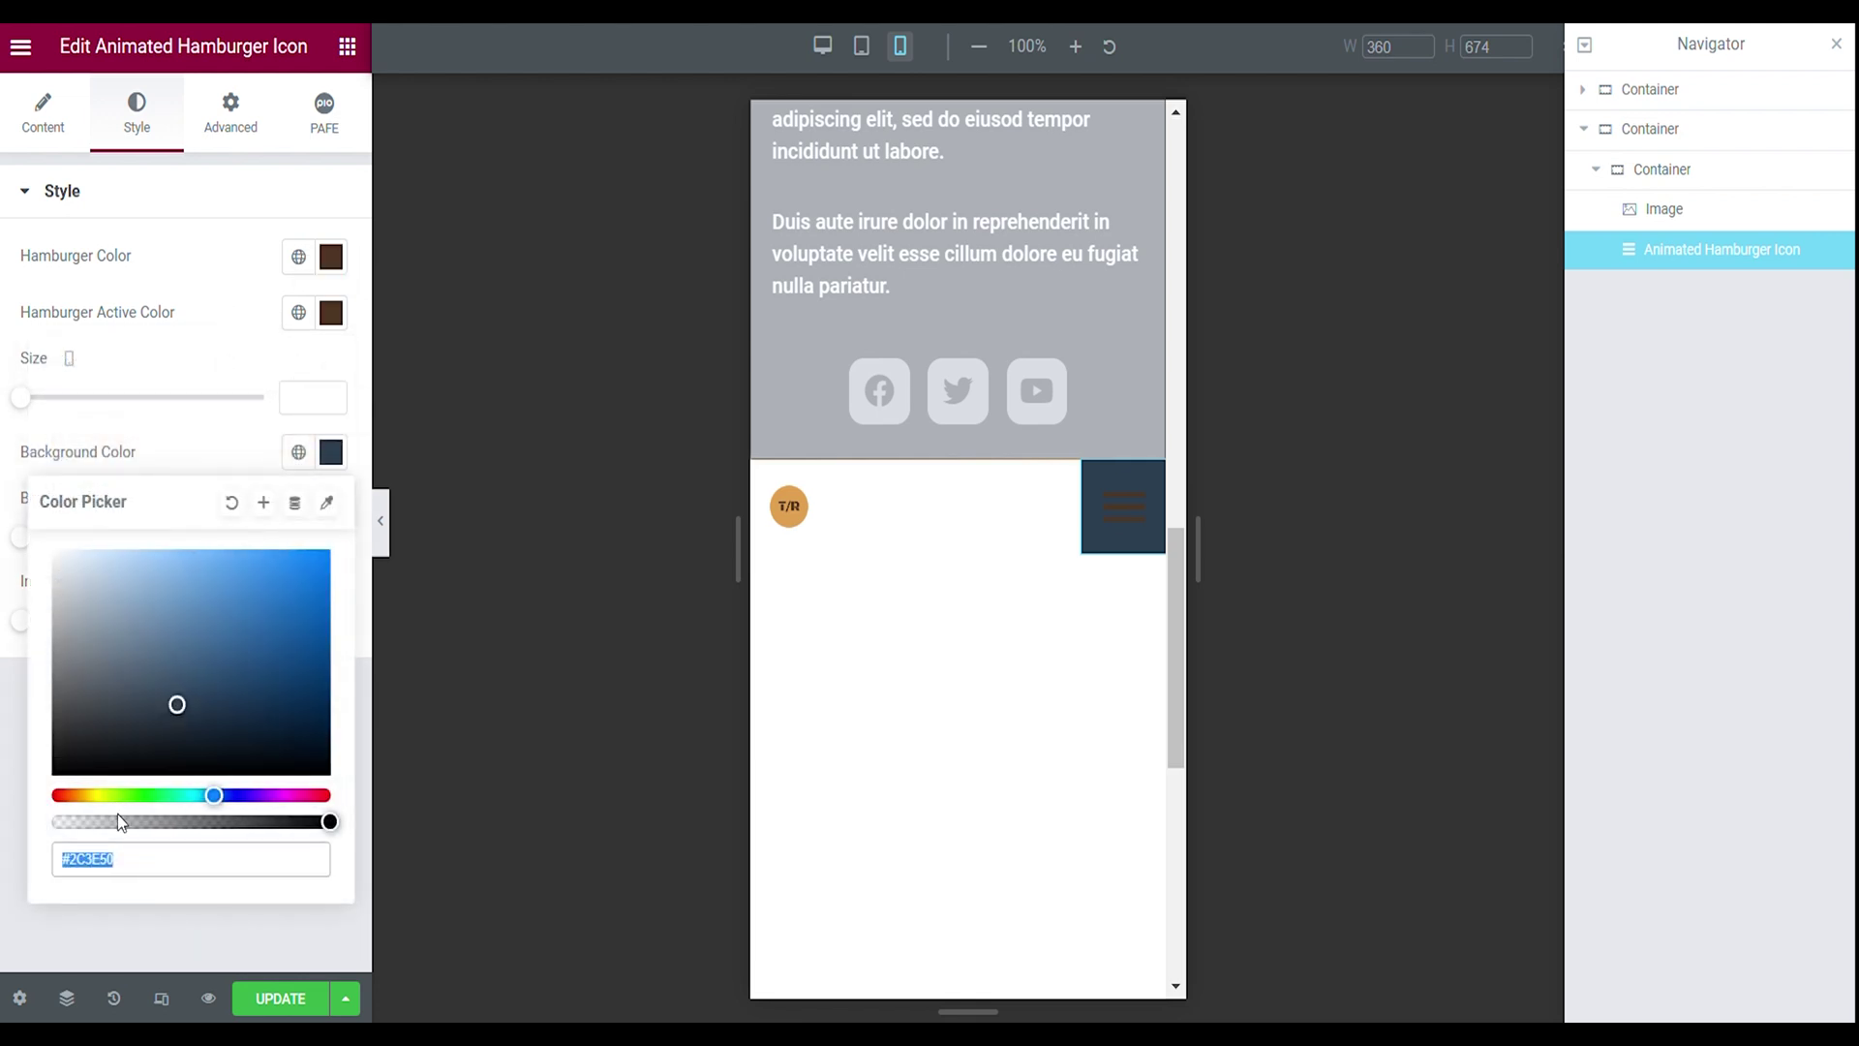
drag(121, 821, 10, 823)
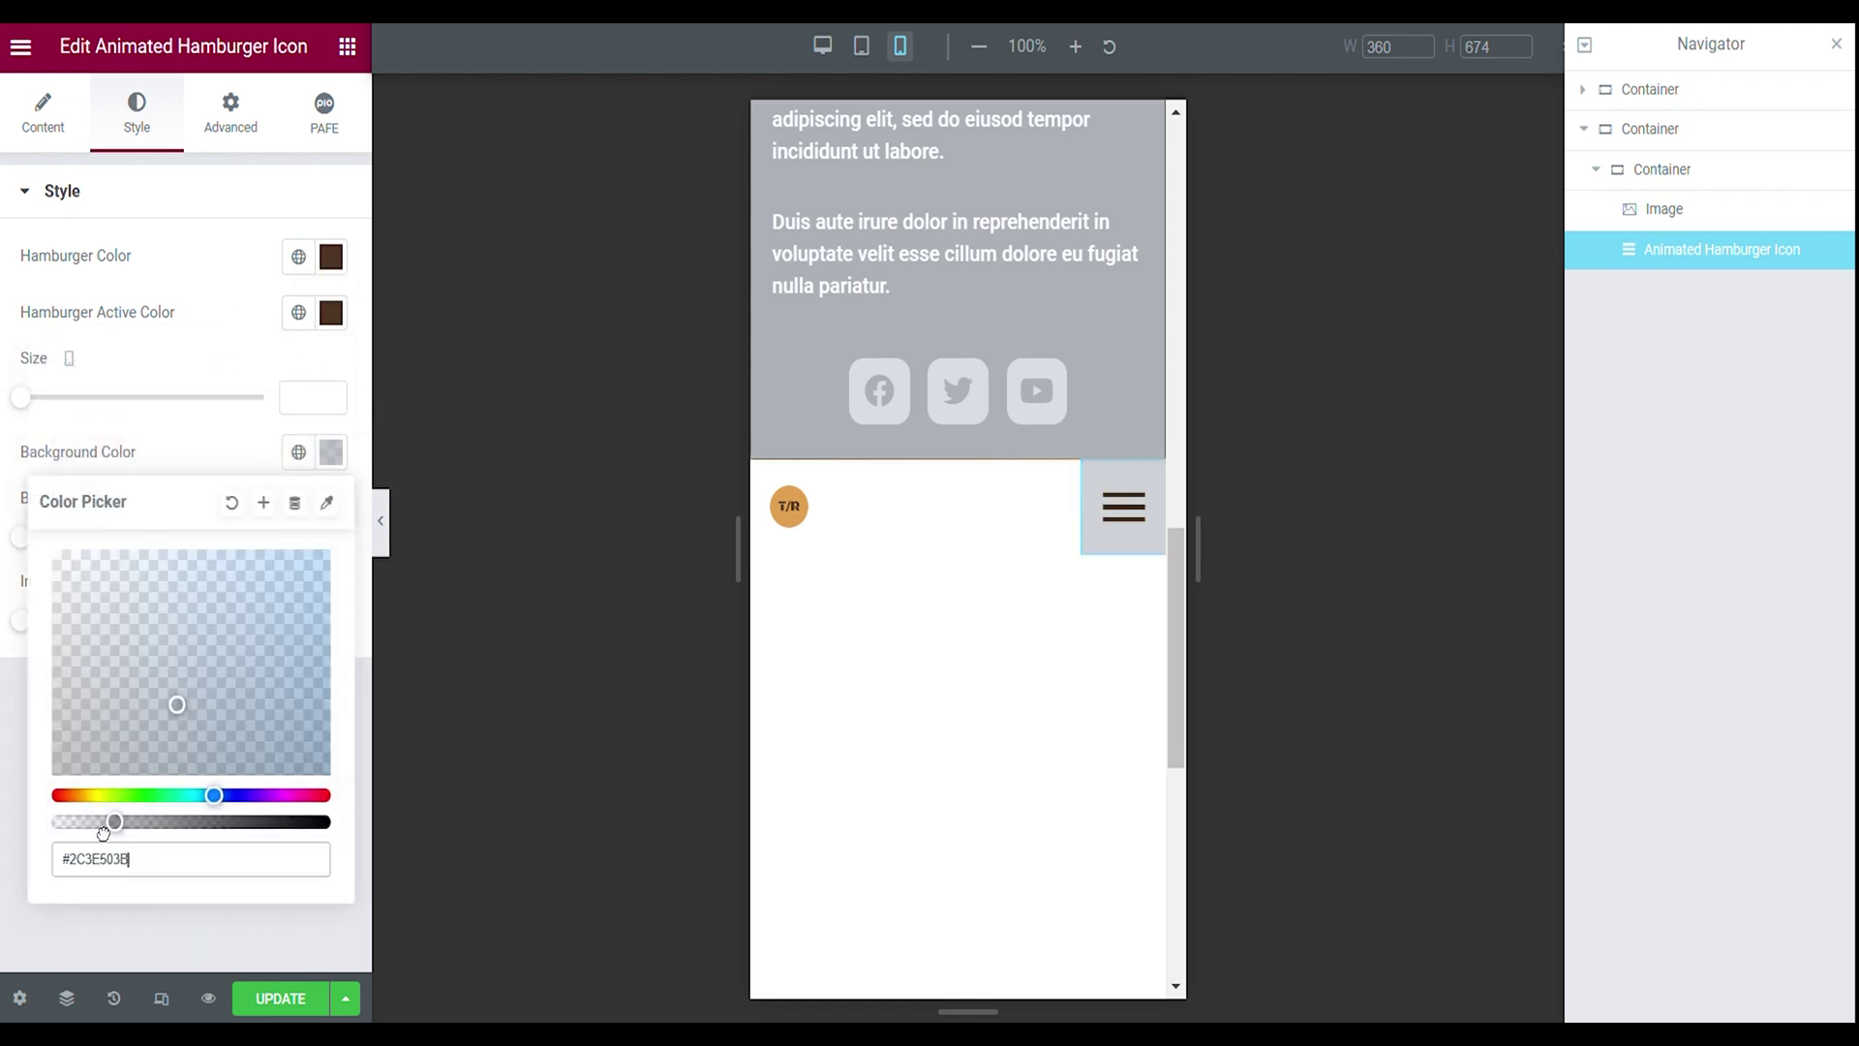
click(1128, 532)
click(1128, 531)
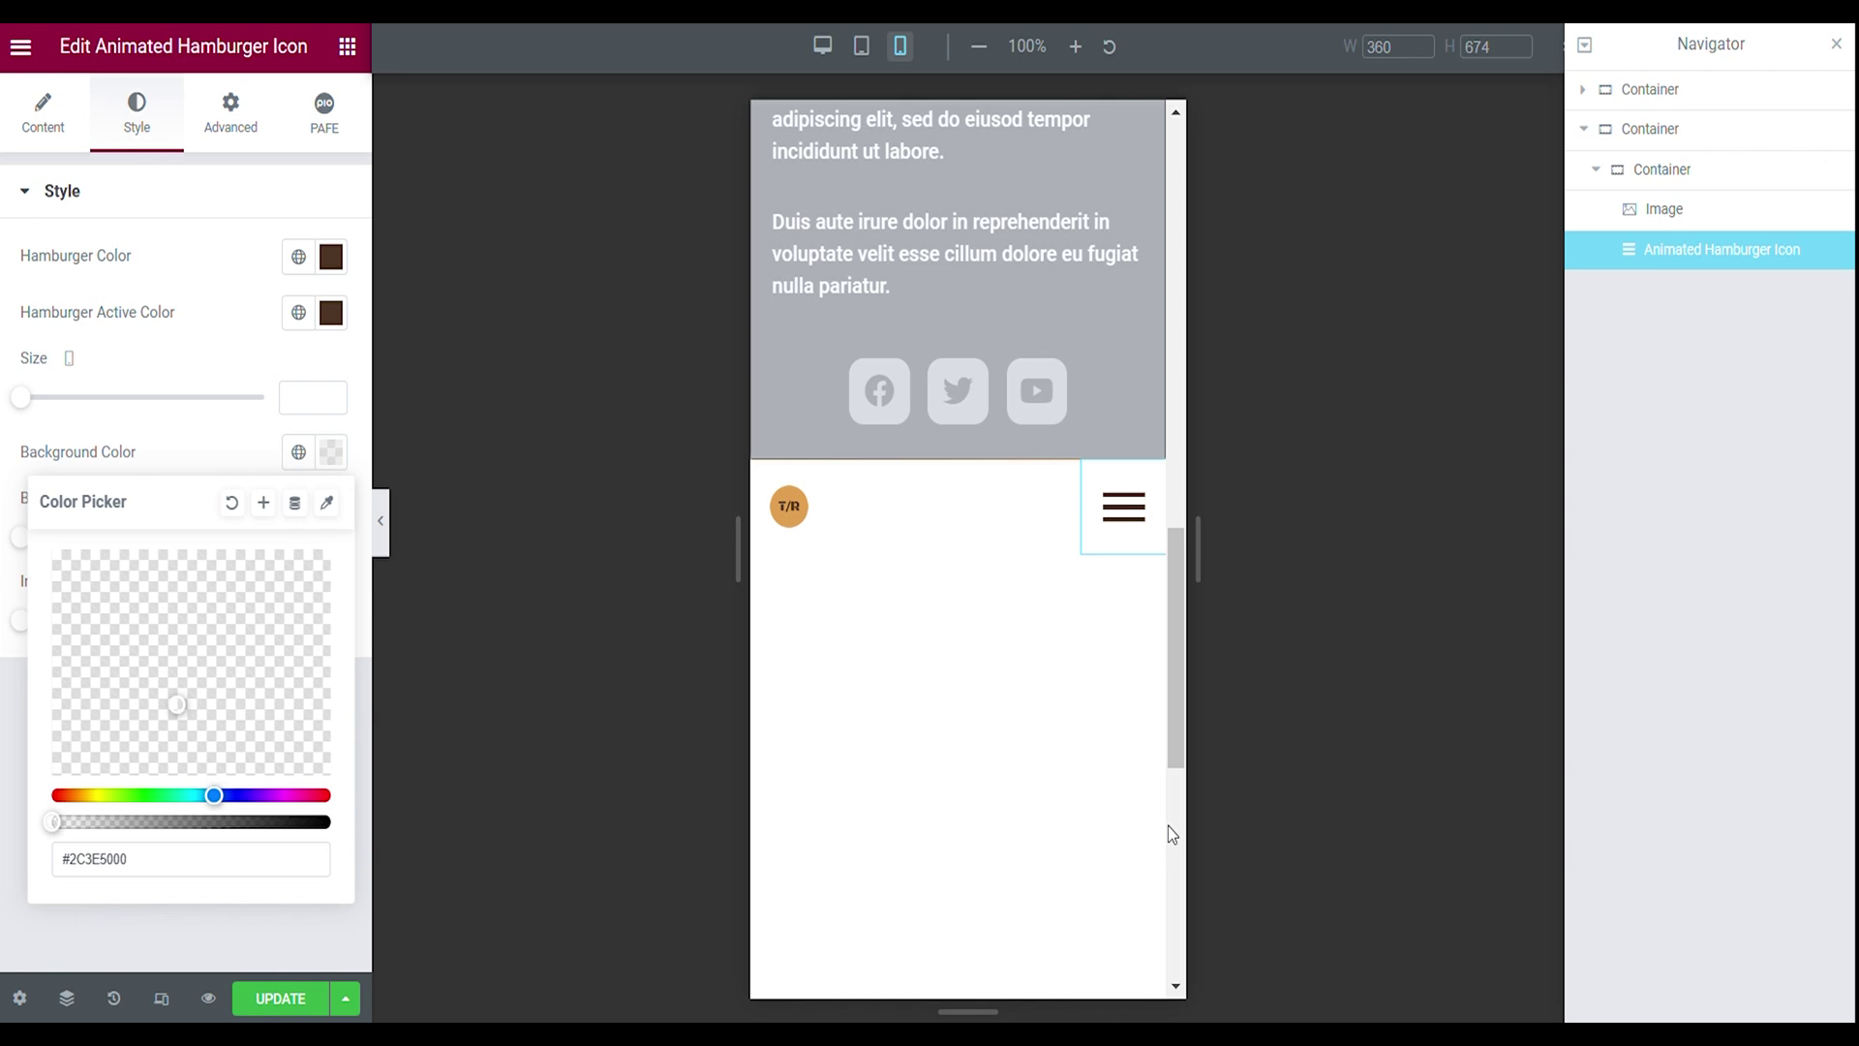
click(1637, 136)
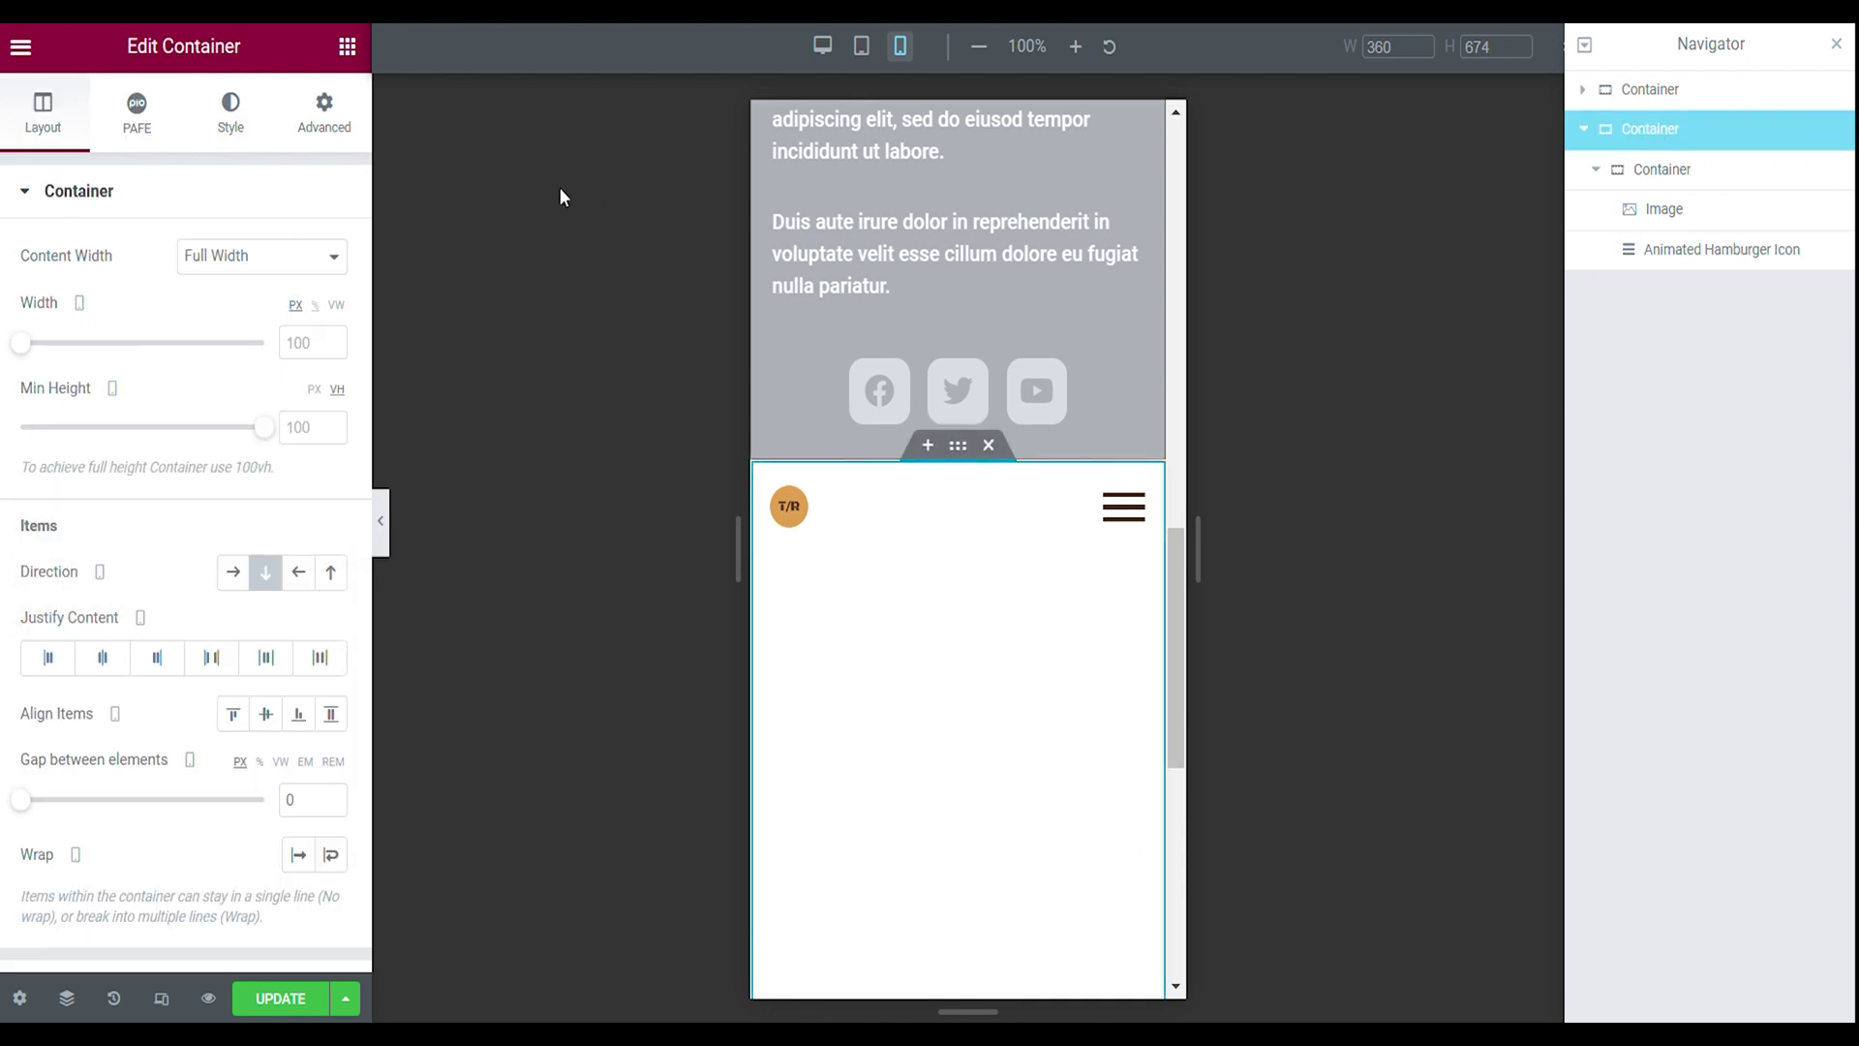
- Switch the header background to a gradient with first colour #4D3624
click(223, 124)
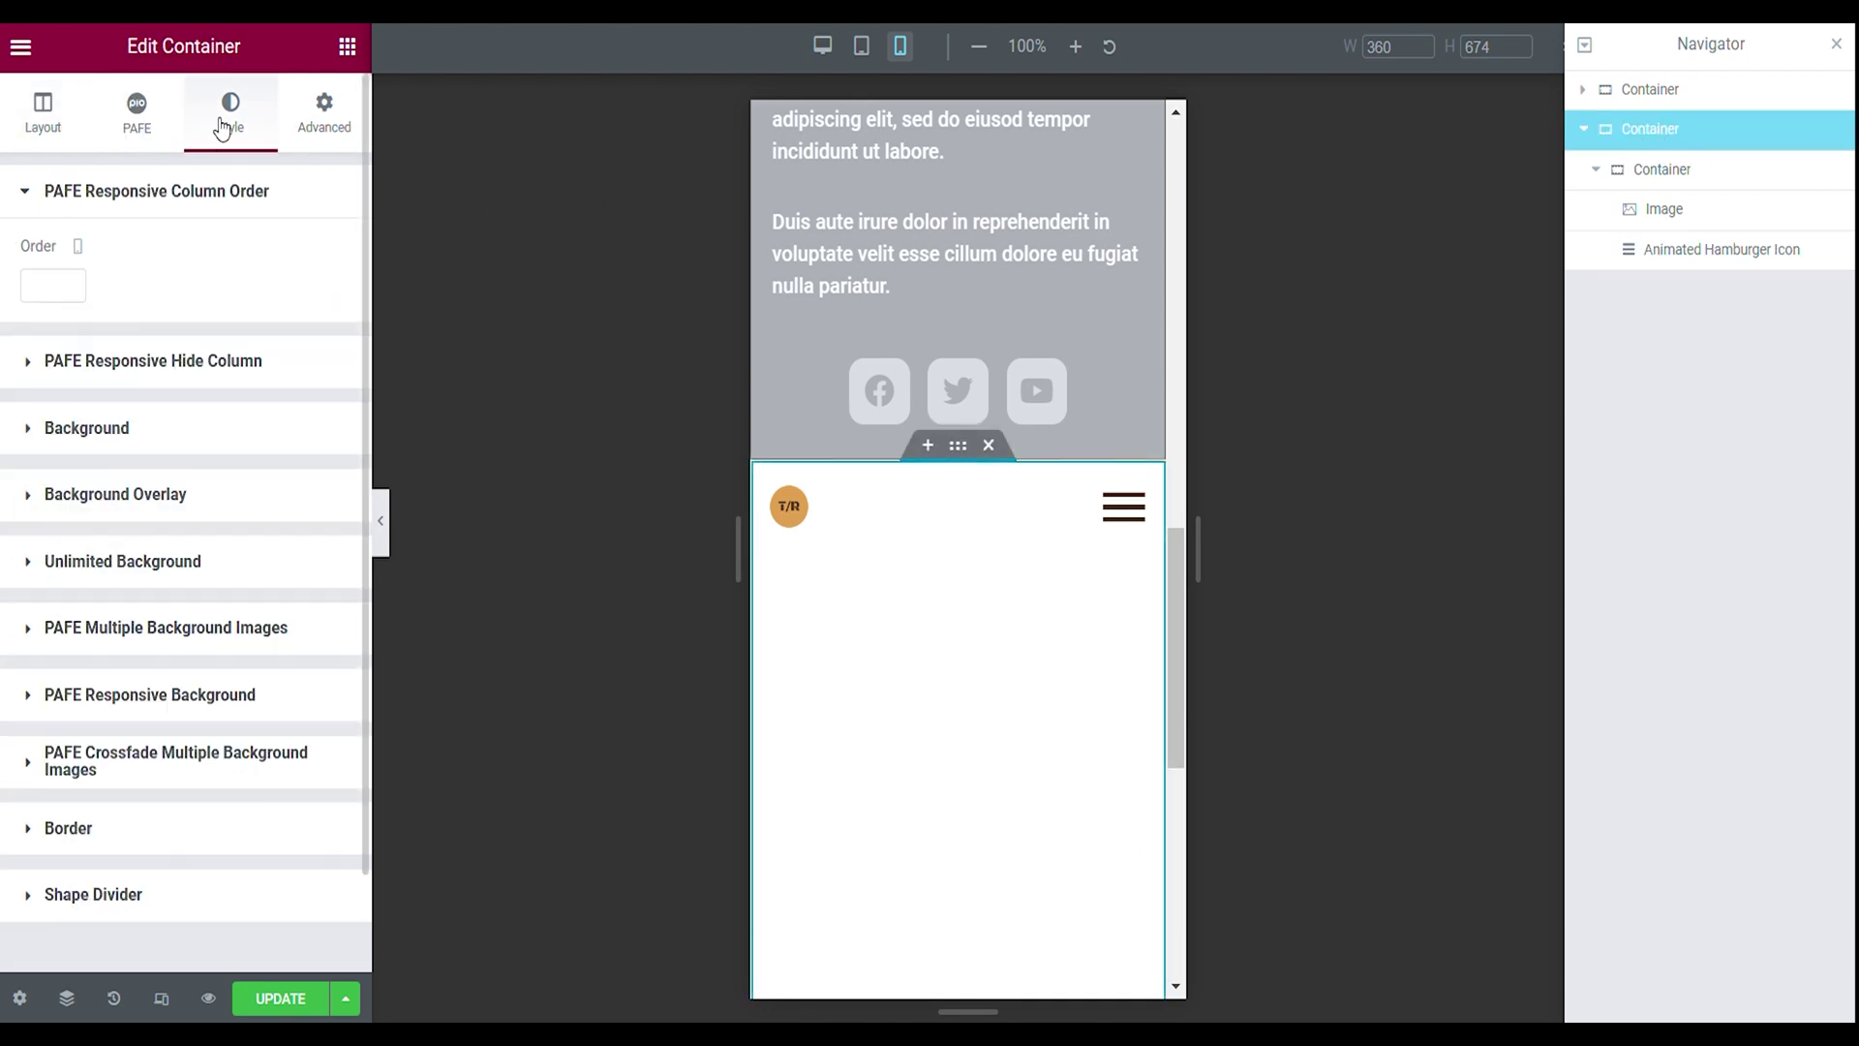
click(89, 433)
click(265, 453)
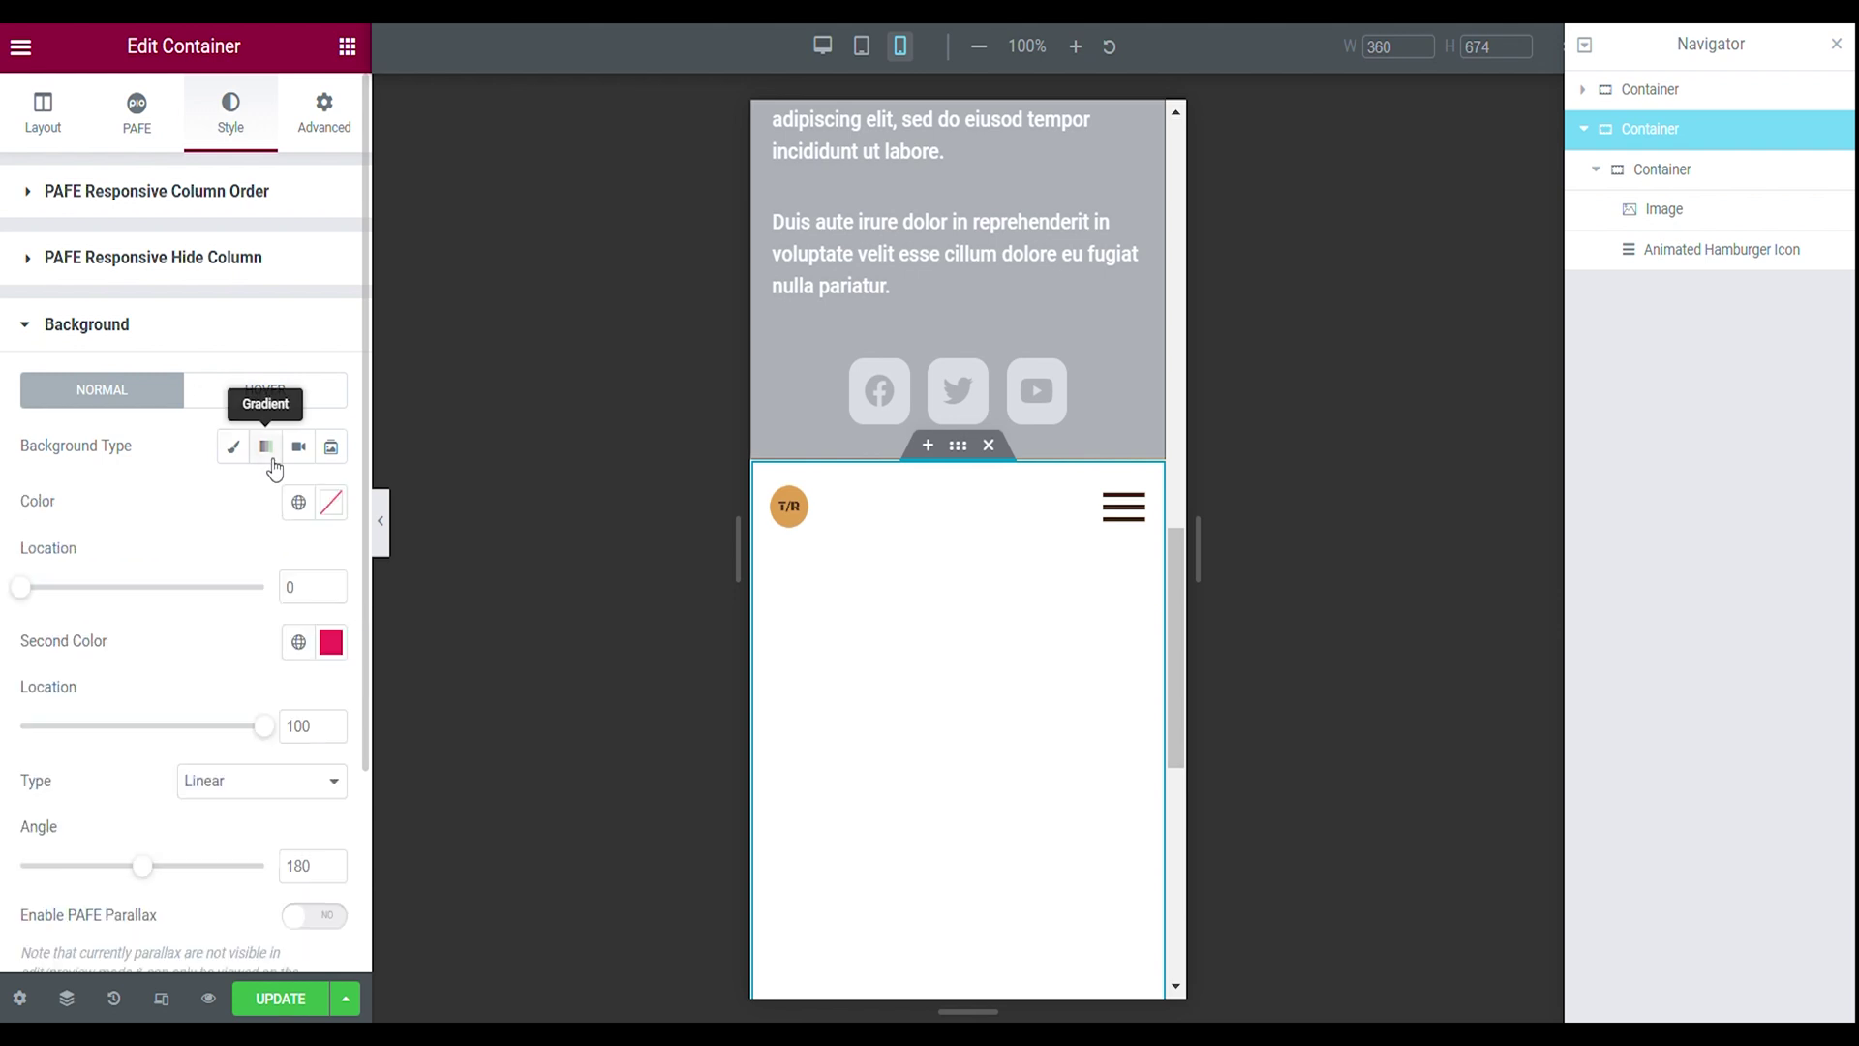
click(333, 502)
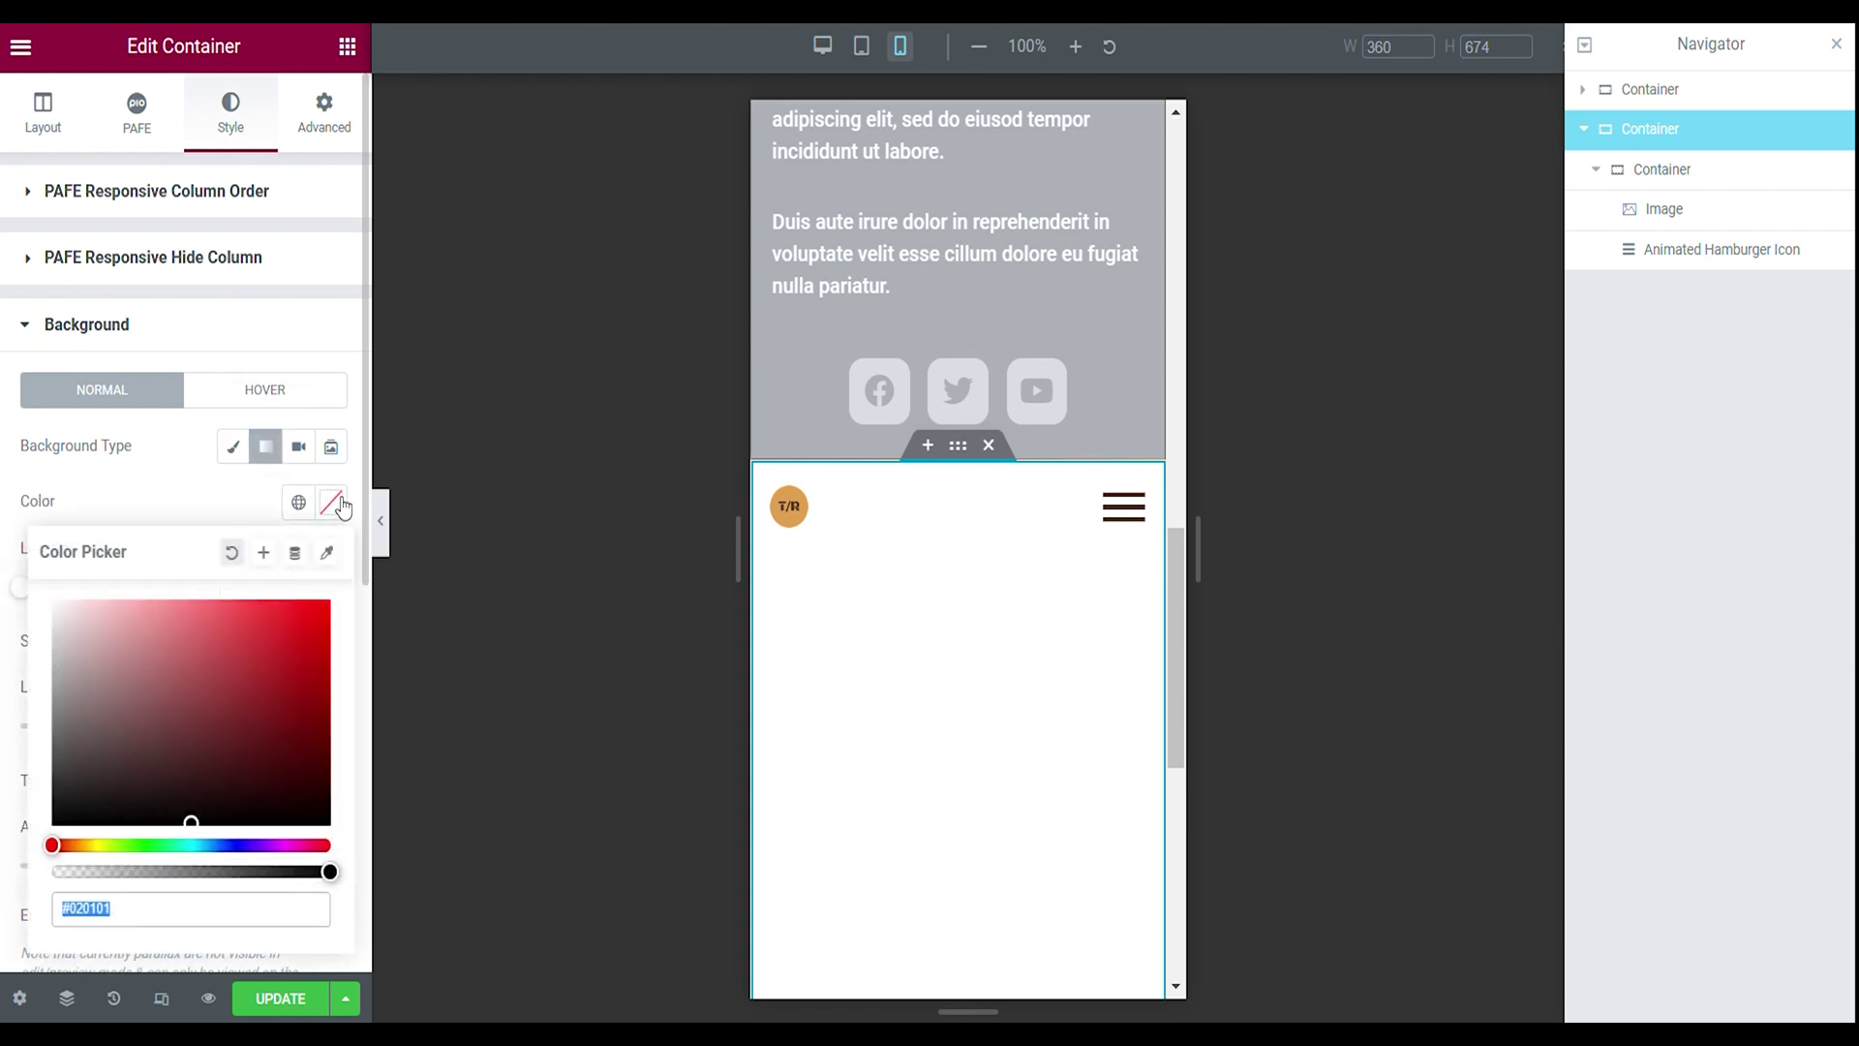
text(#4D3624)
- Check the hero's second gradient colour and set the header's second colour to #E1A151
click(1680, 93)
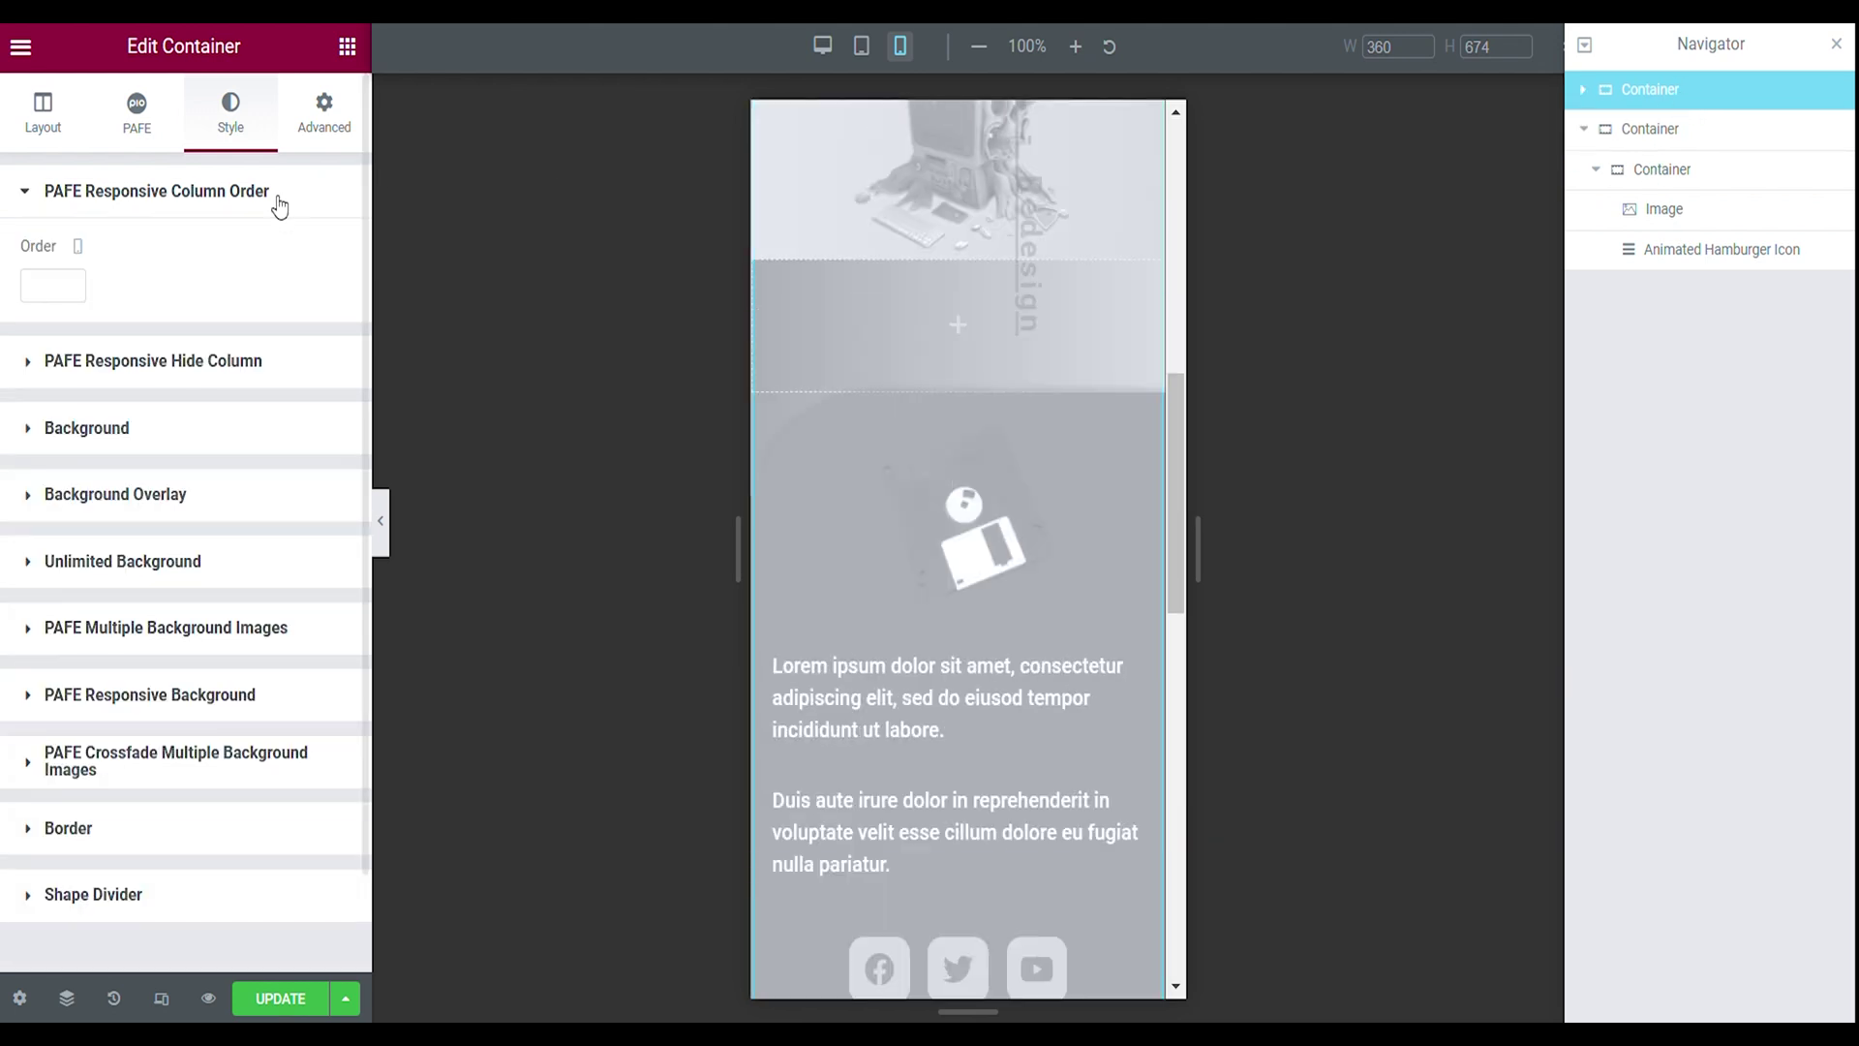
click(135, 420)
click(332, 642)
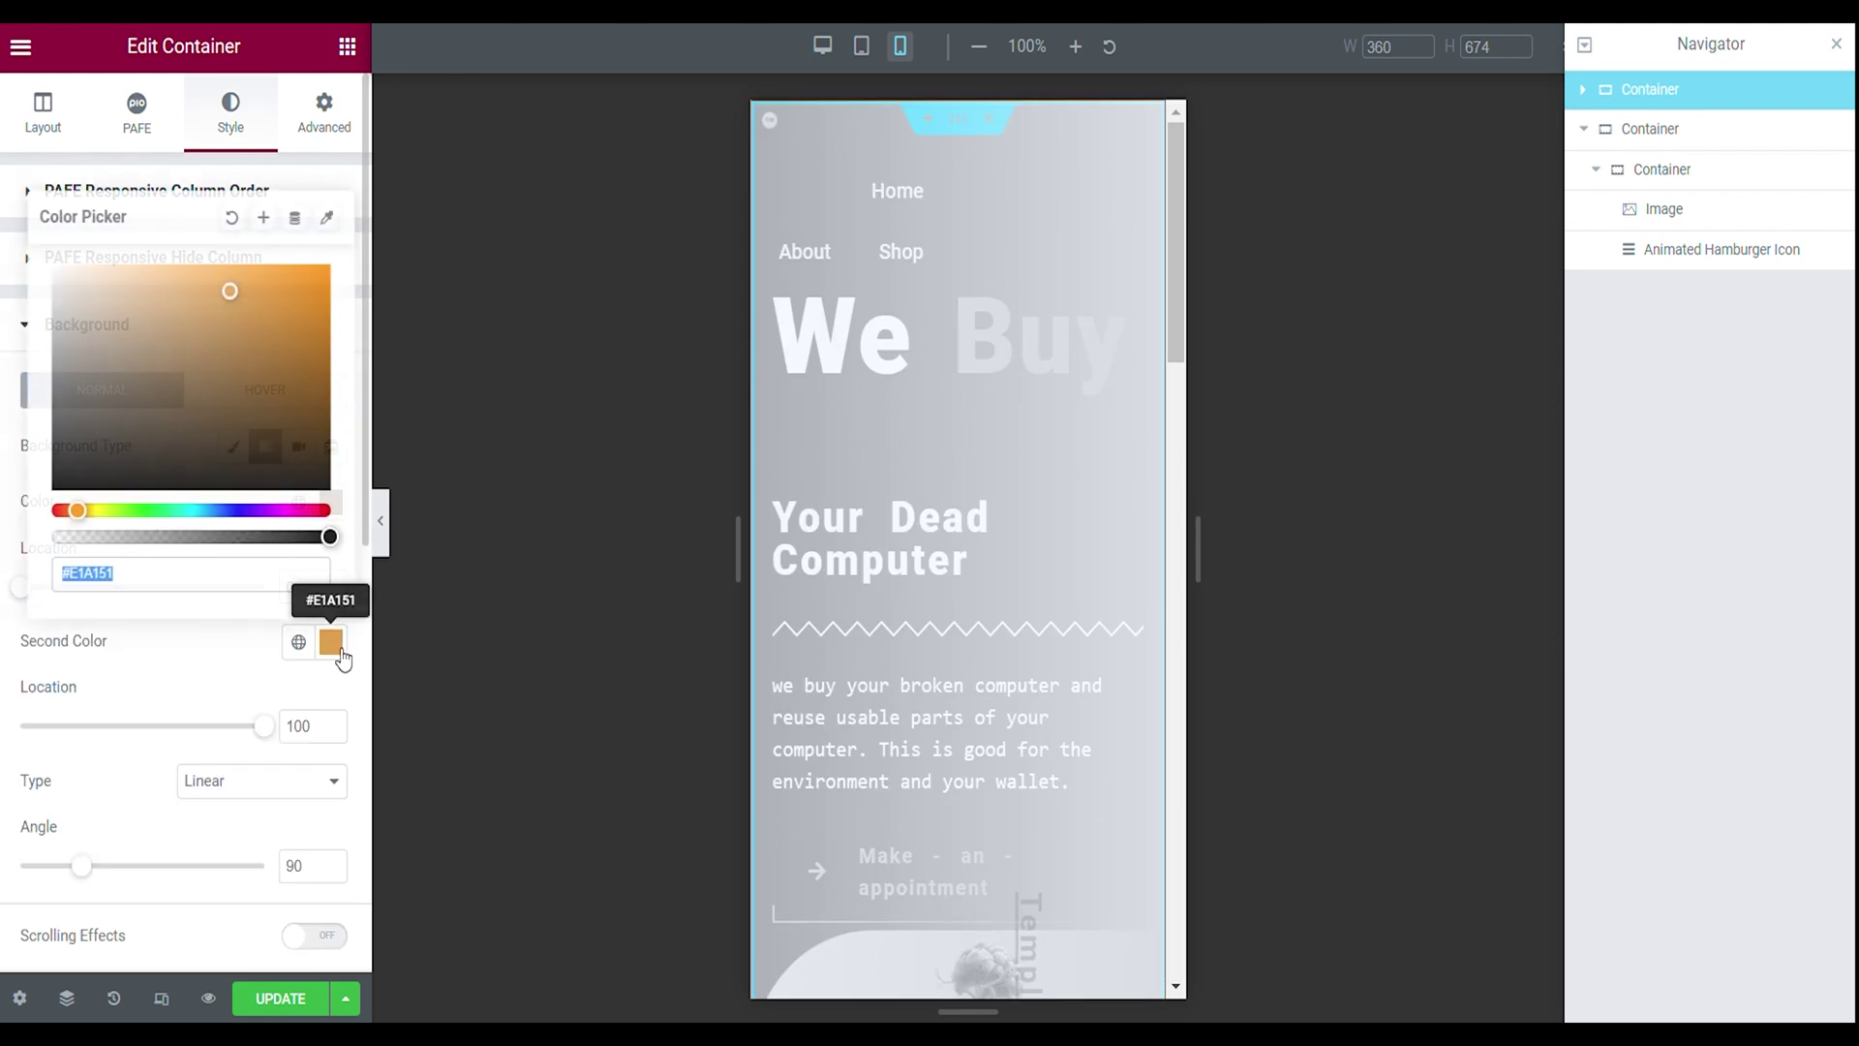
click(1706, 249)
click(1649, 129)
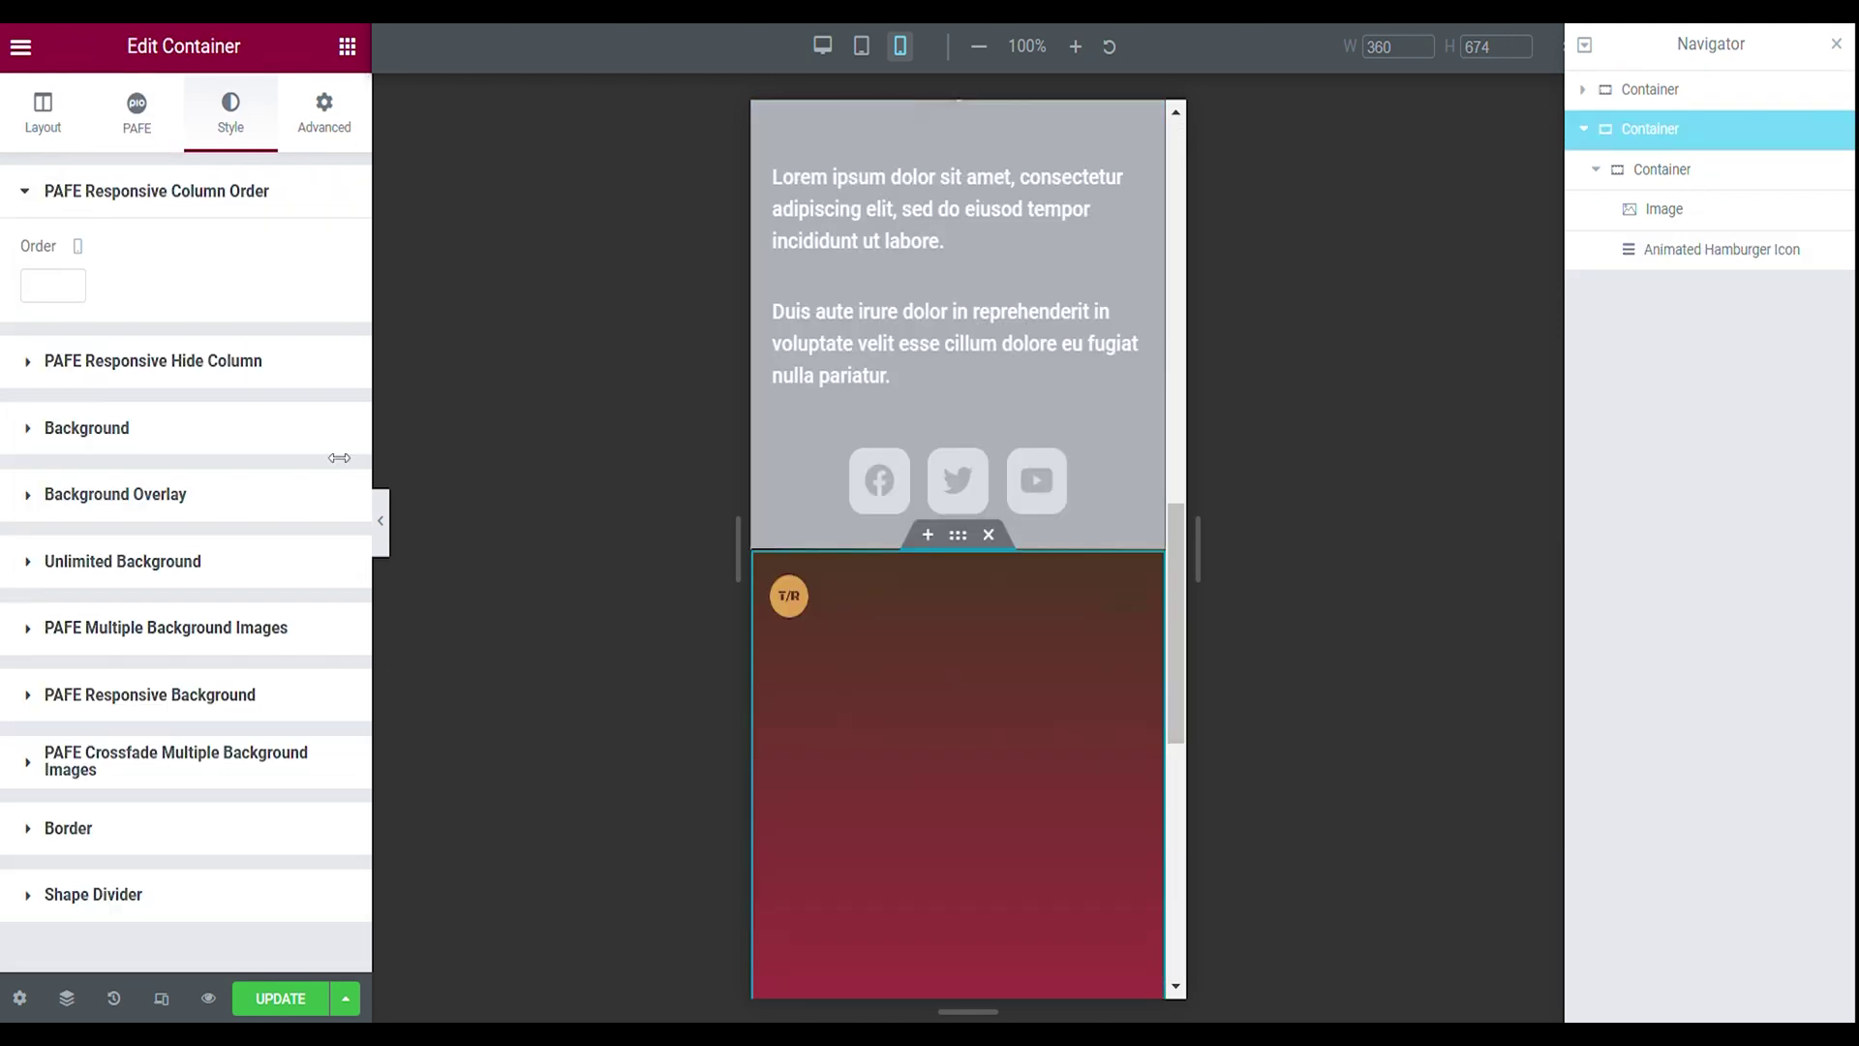
click(146, 426)
click(331, 642)
text(#E1A151)
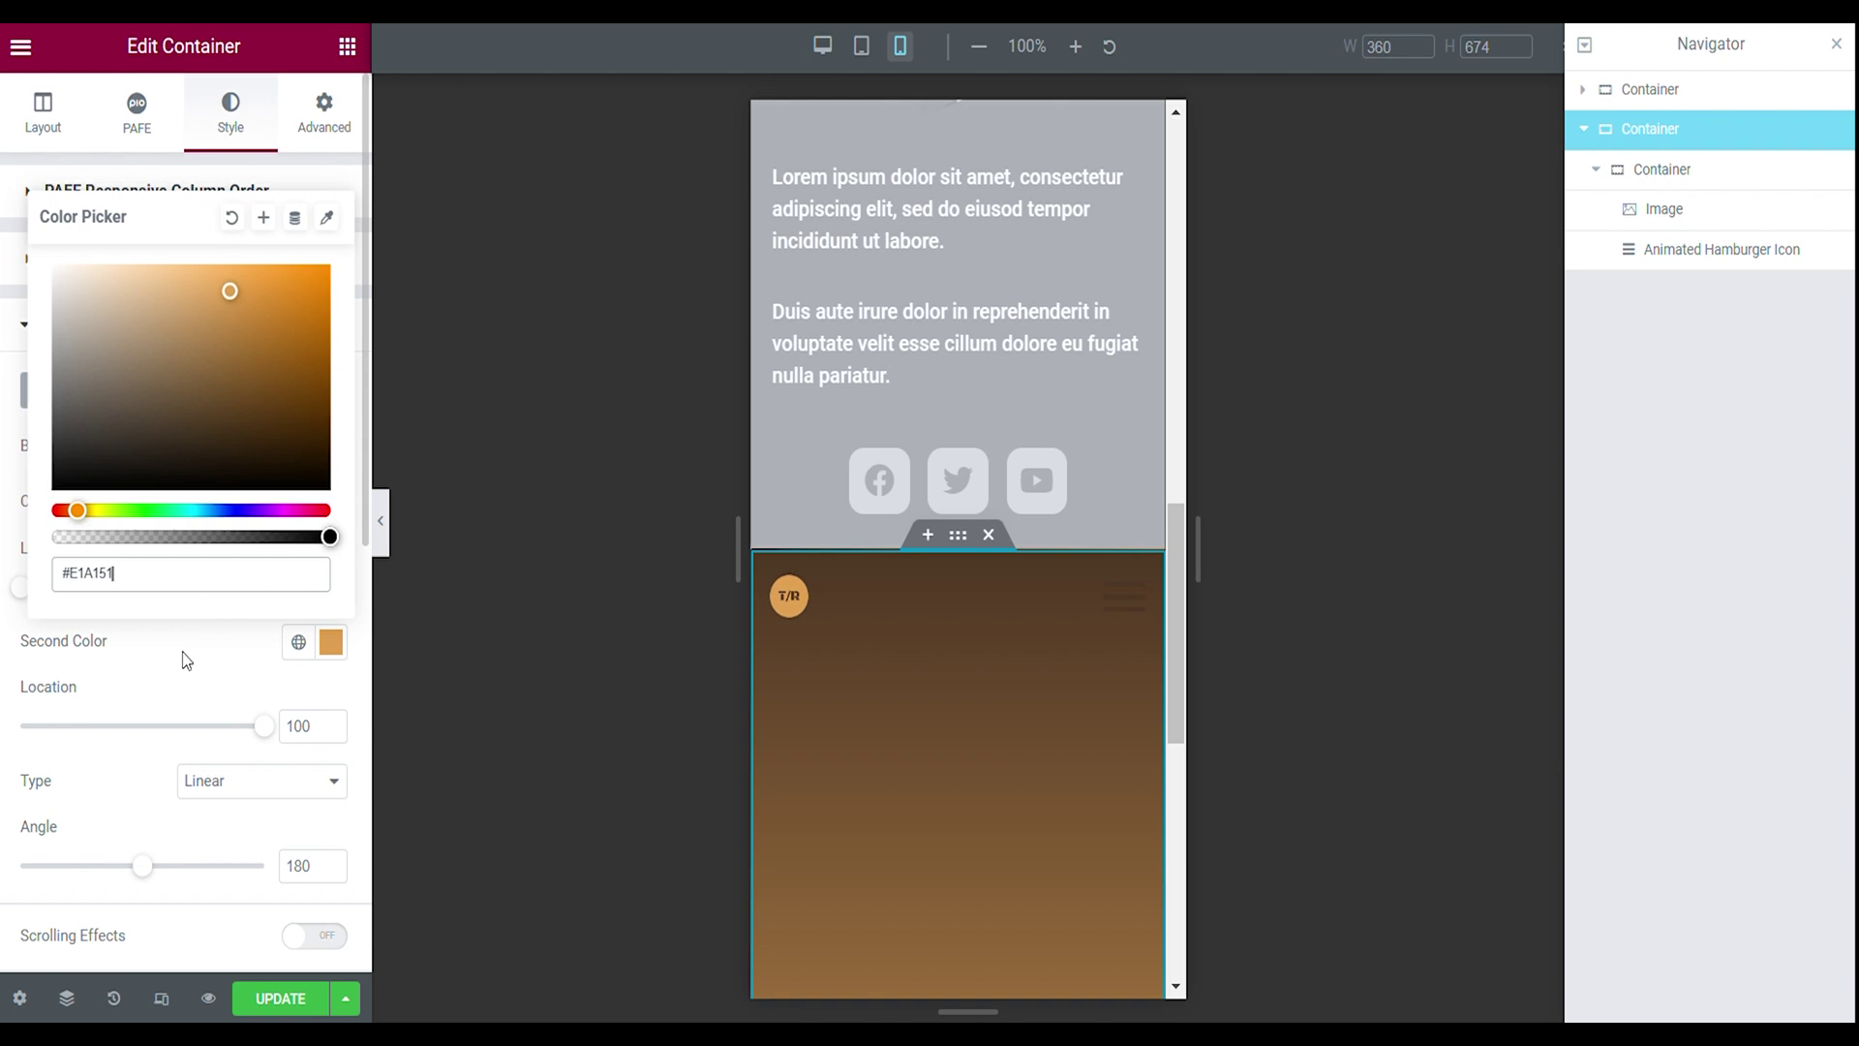
click(187, 660)
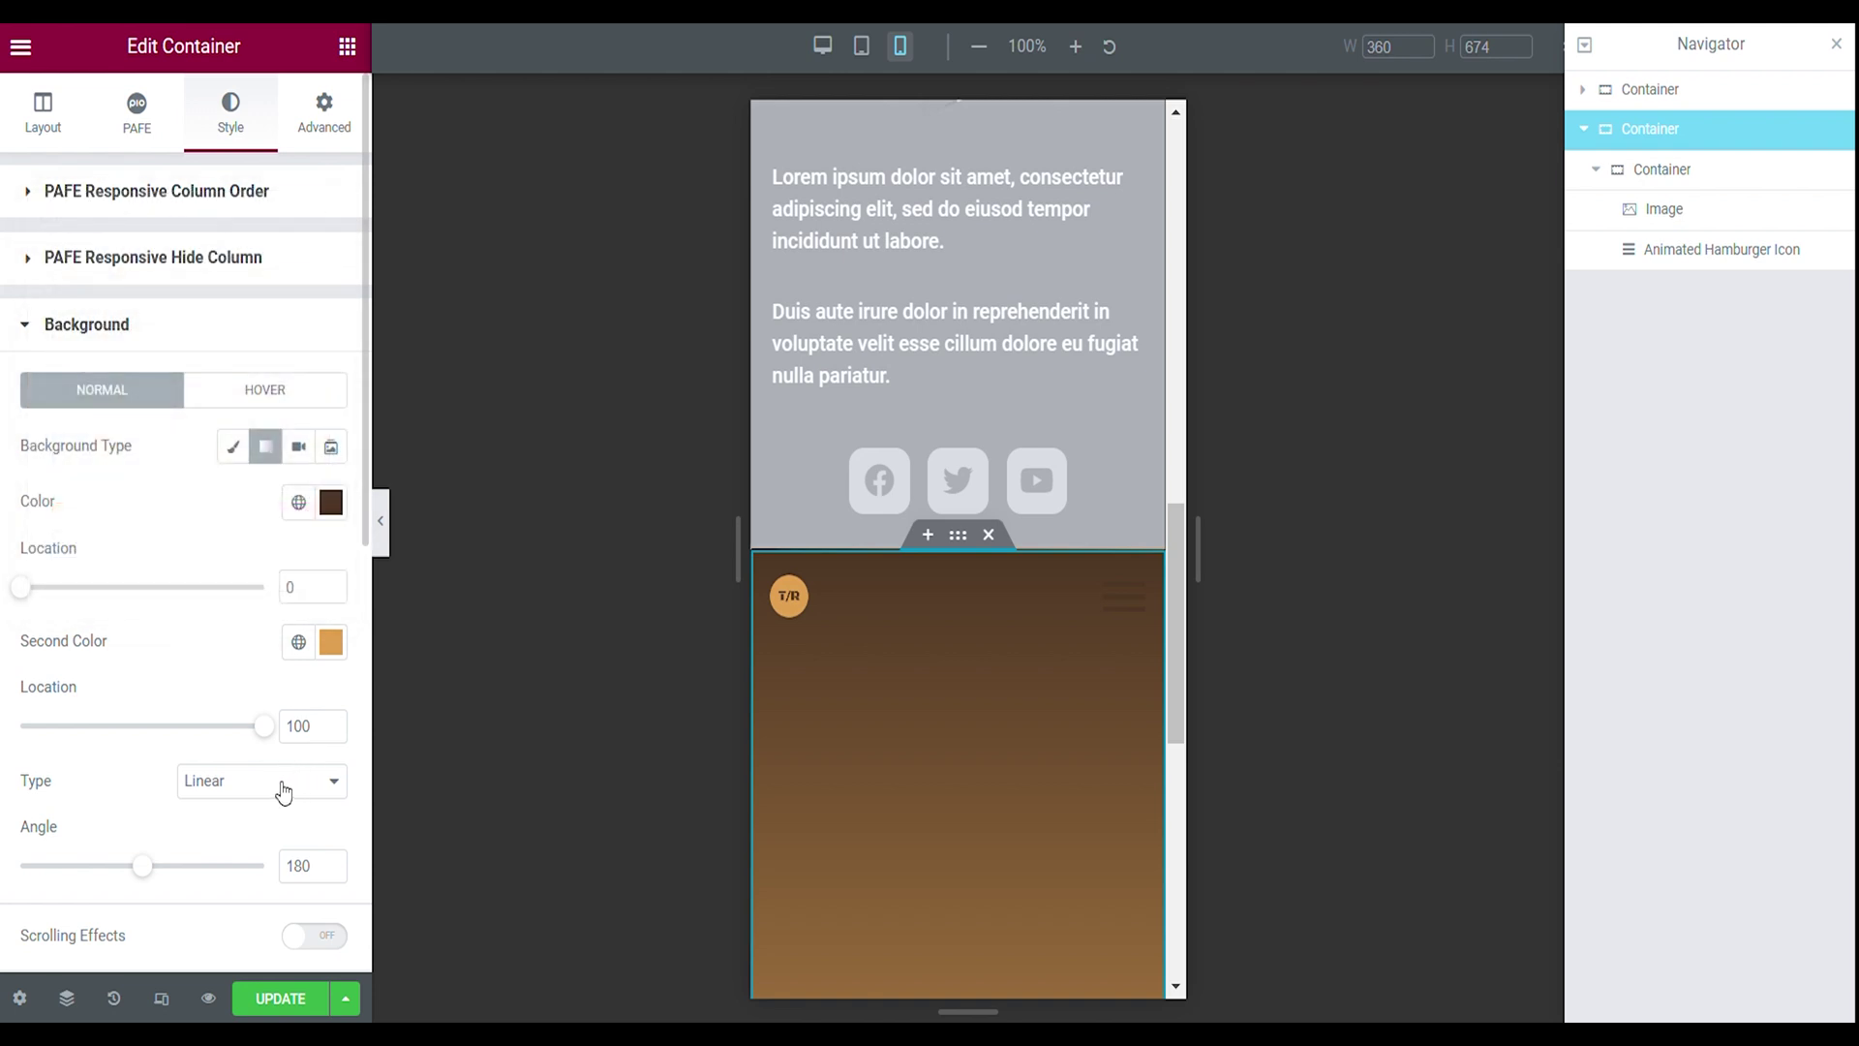
- Set the header gradient angle to 90 degrees
double_click(312, 866)
text(90)
scroll(897, 632, down, 5)
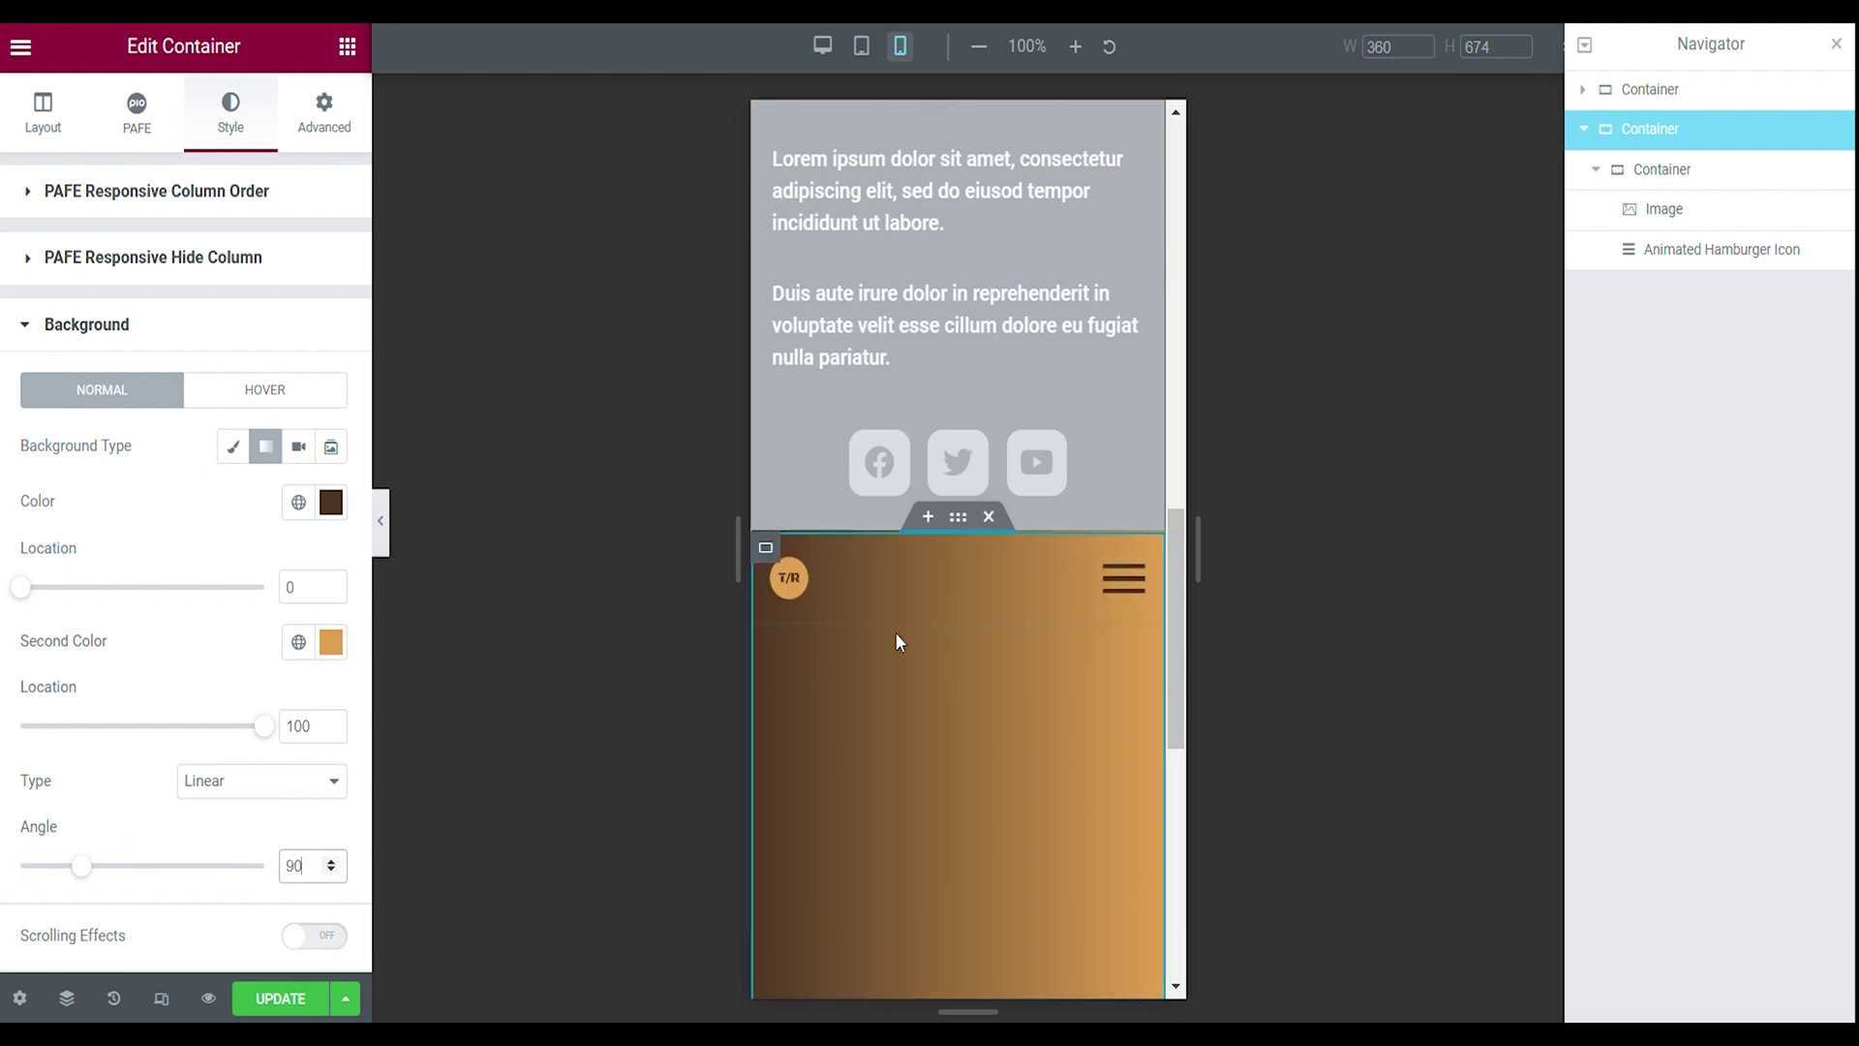
scroll(894, 513, up, 3)
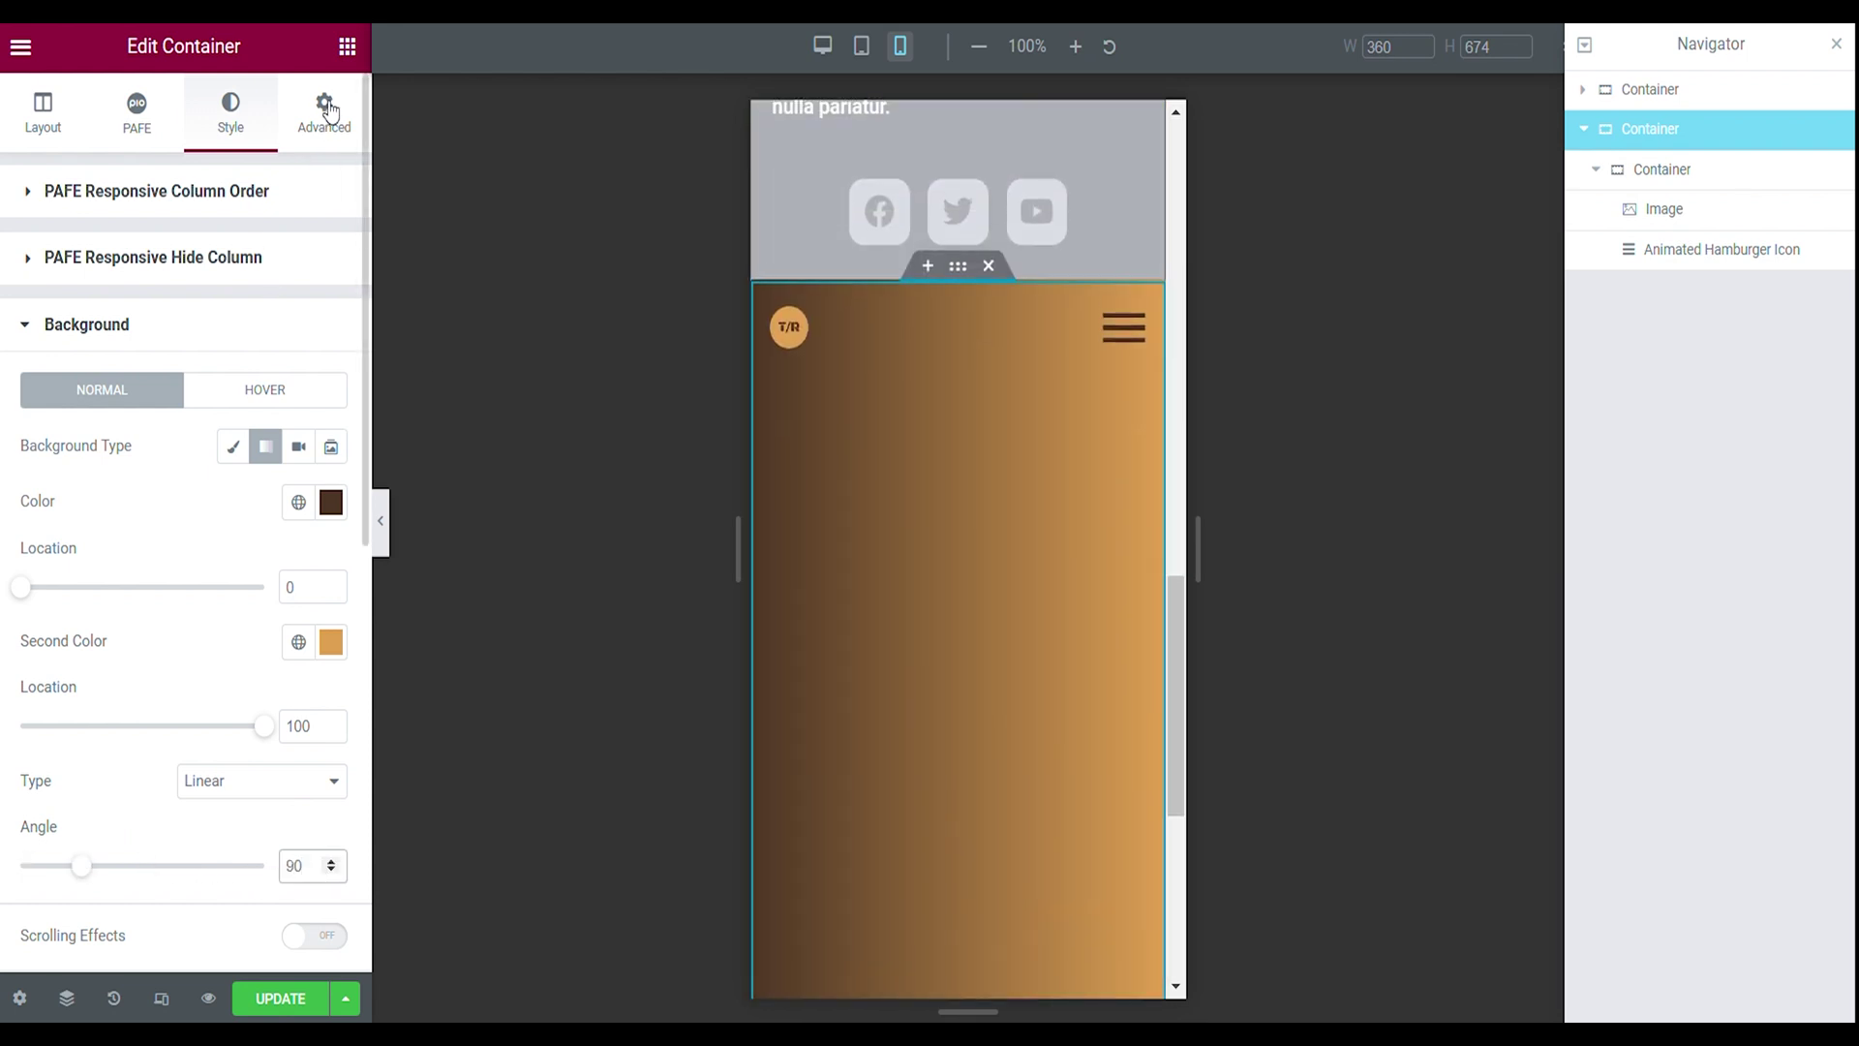
- Add a new container below the header, 100% wide with 90 VH minimum height
click(347, 46)
right_click(1661, 168)
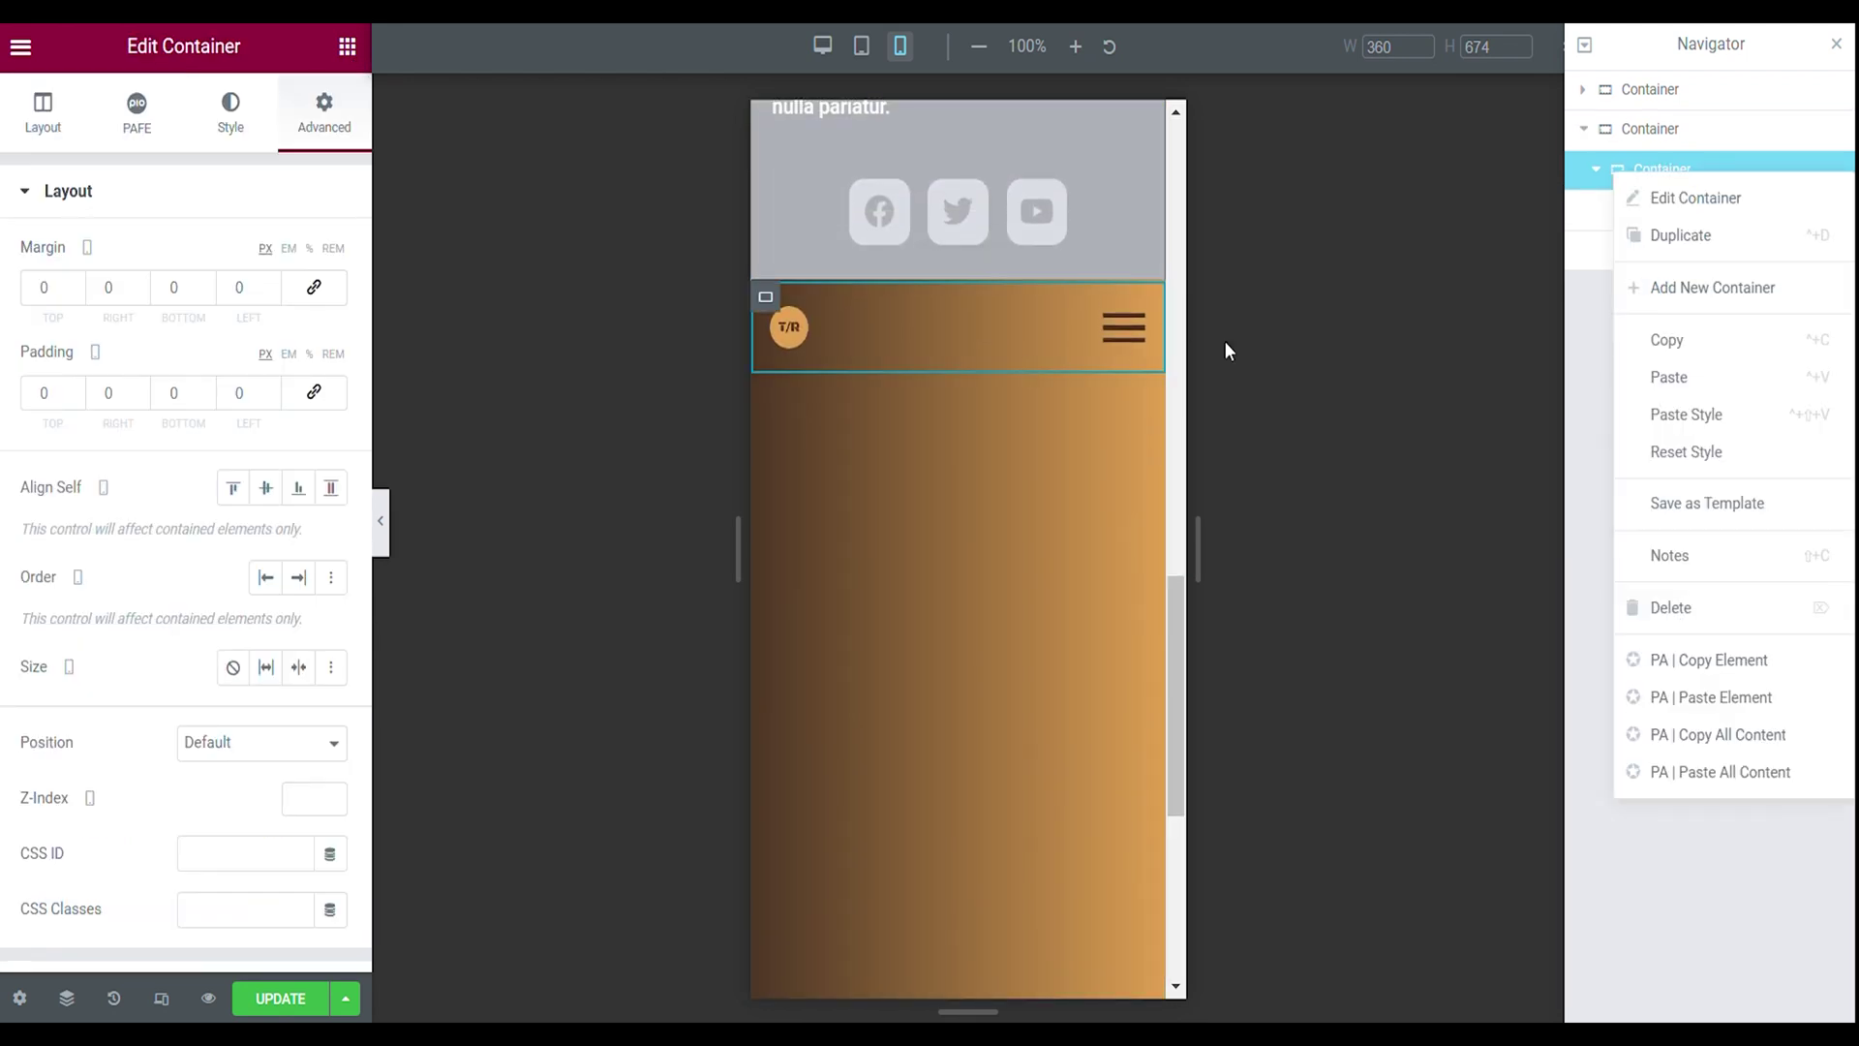
click(1706, 308)
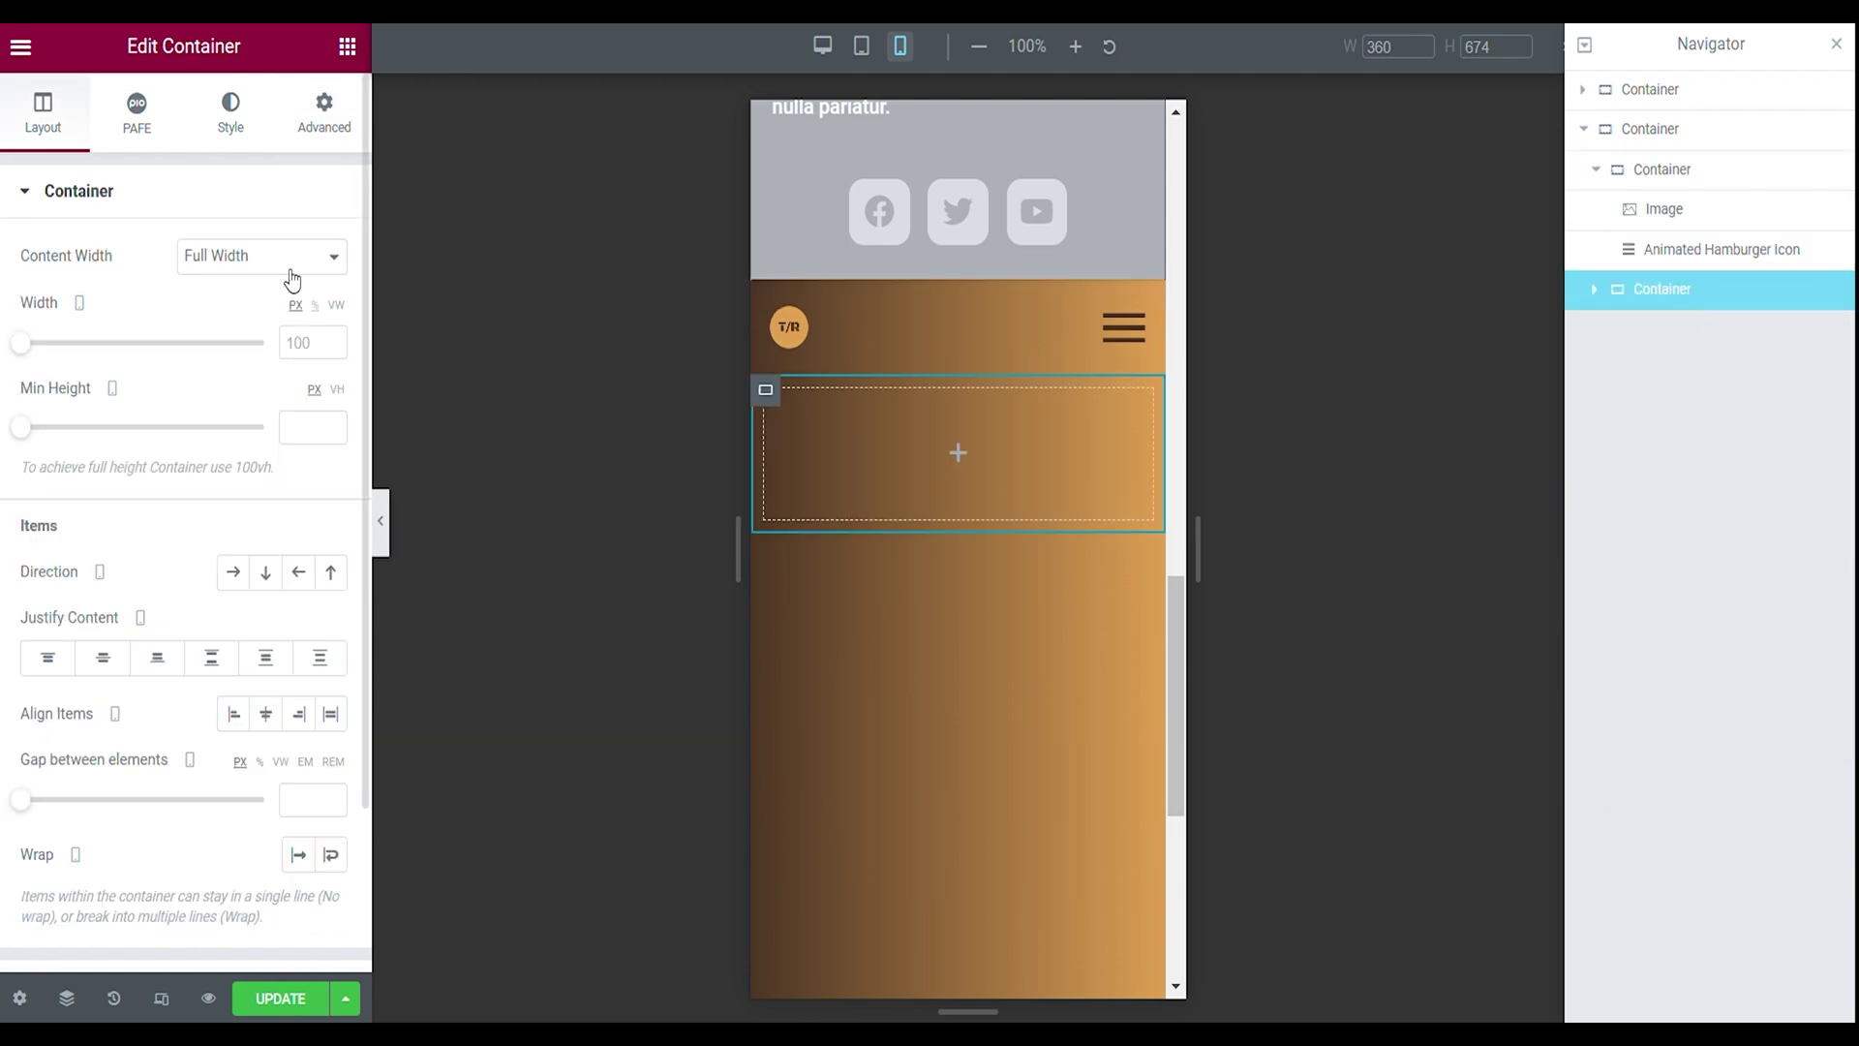
click(315, 305)
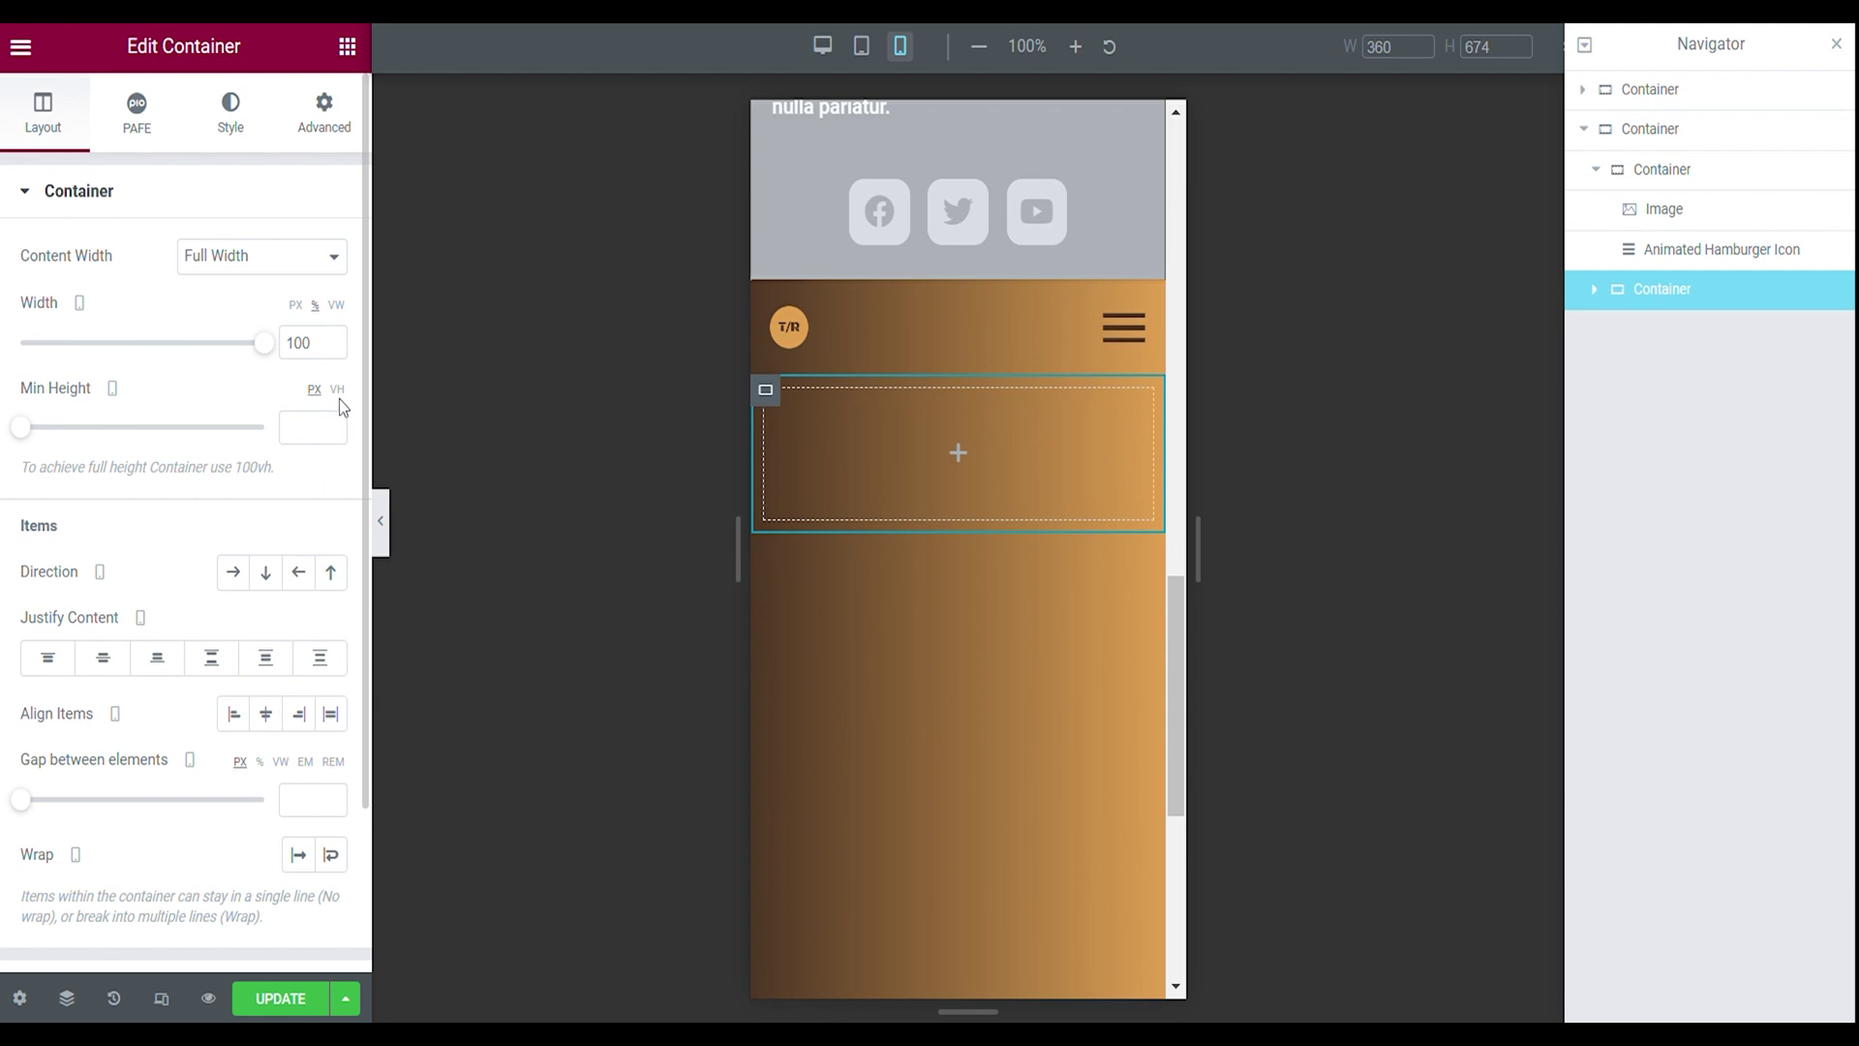
click(341, 391)
text(90)
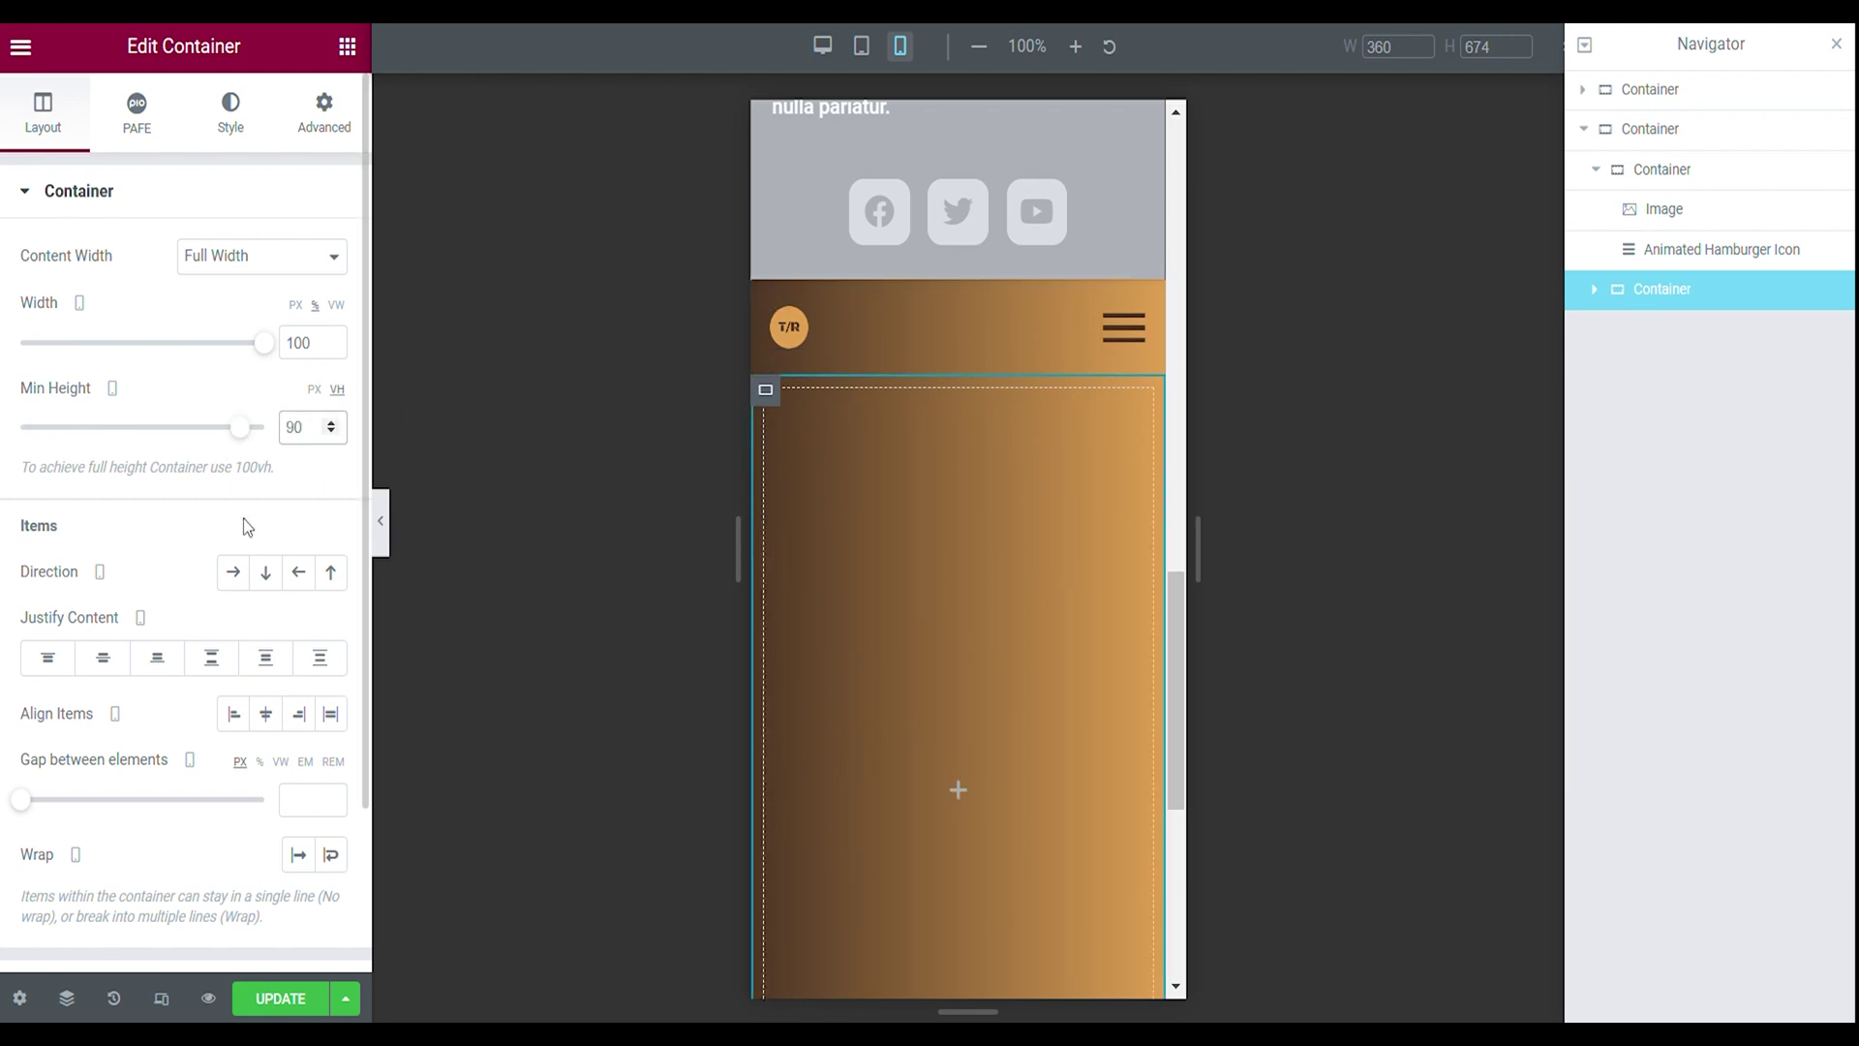
- Set the container to column direction with content justified and aligned to center
click(266, 581)
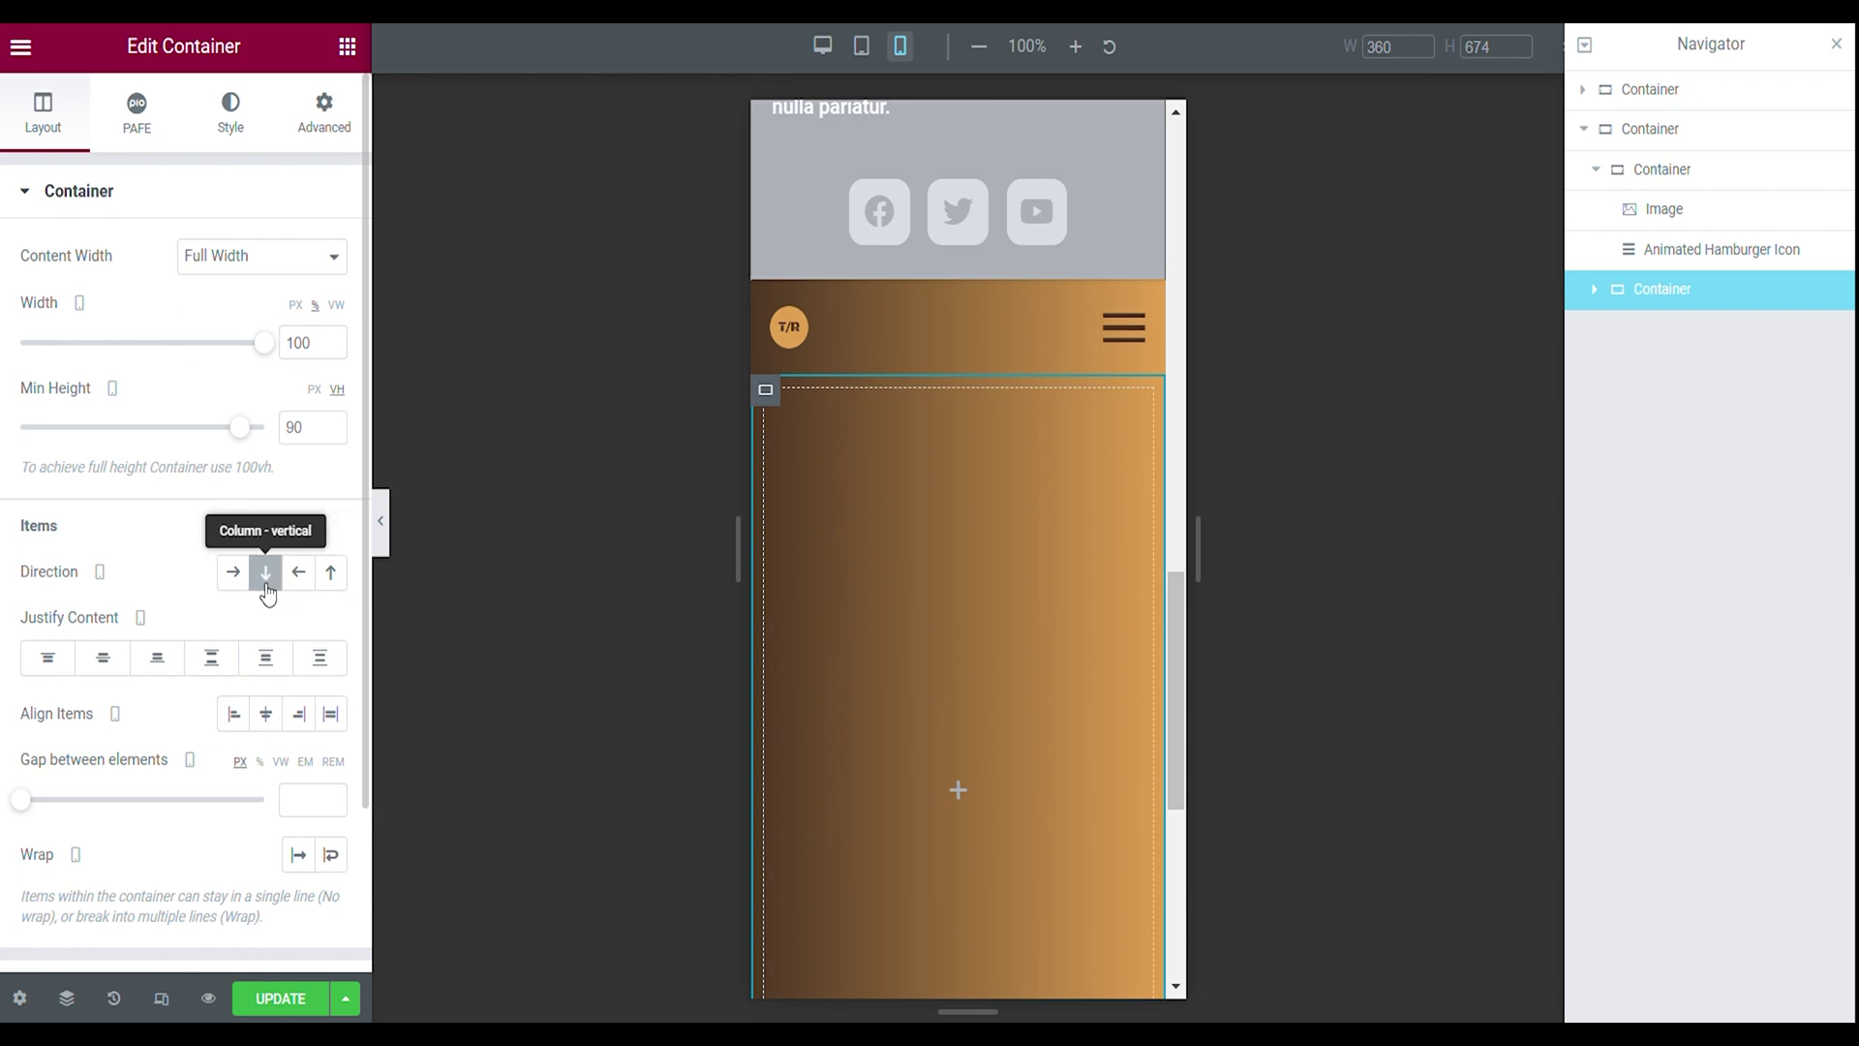
click(123, 664)
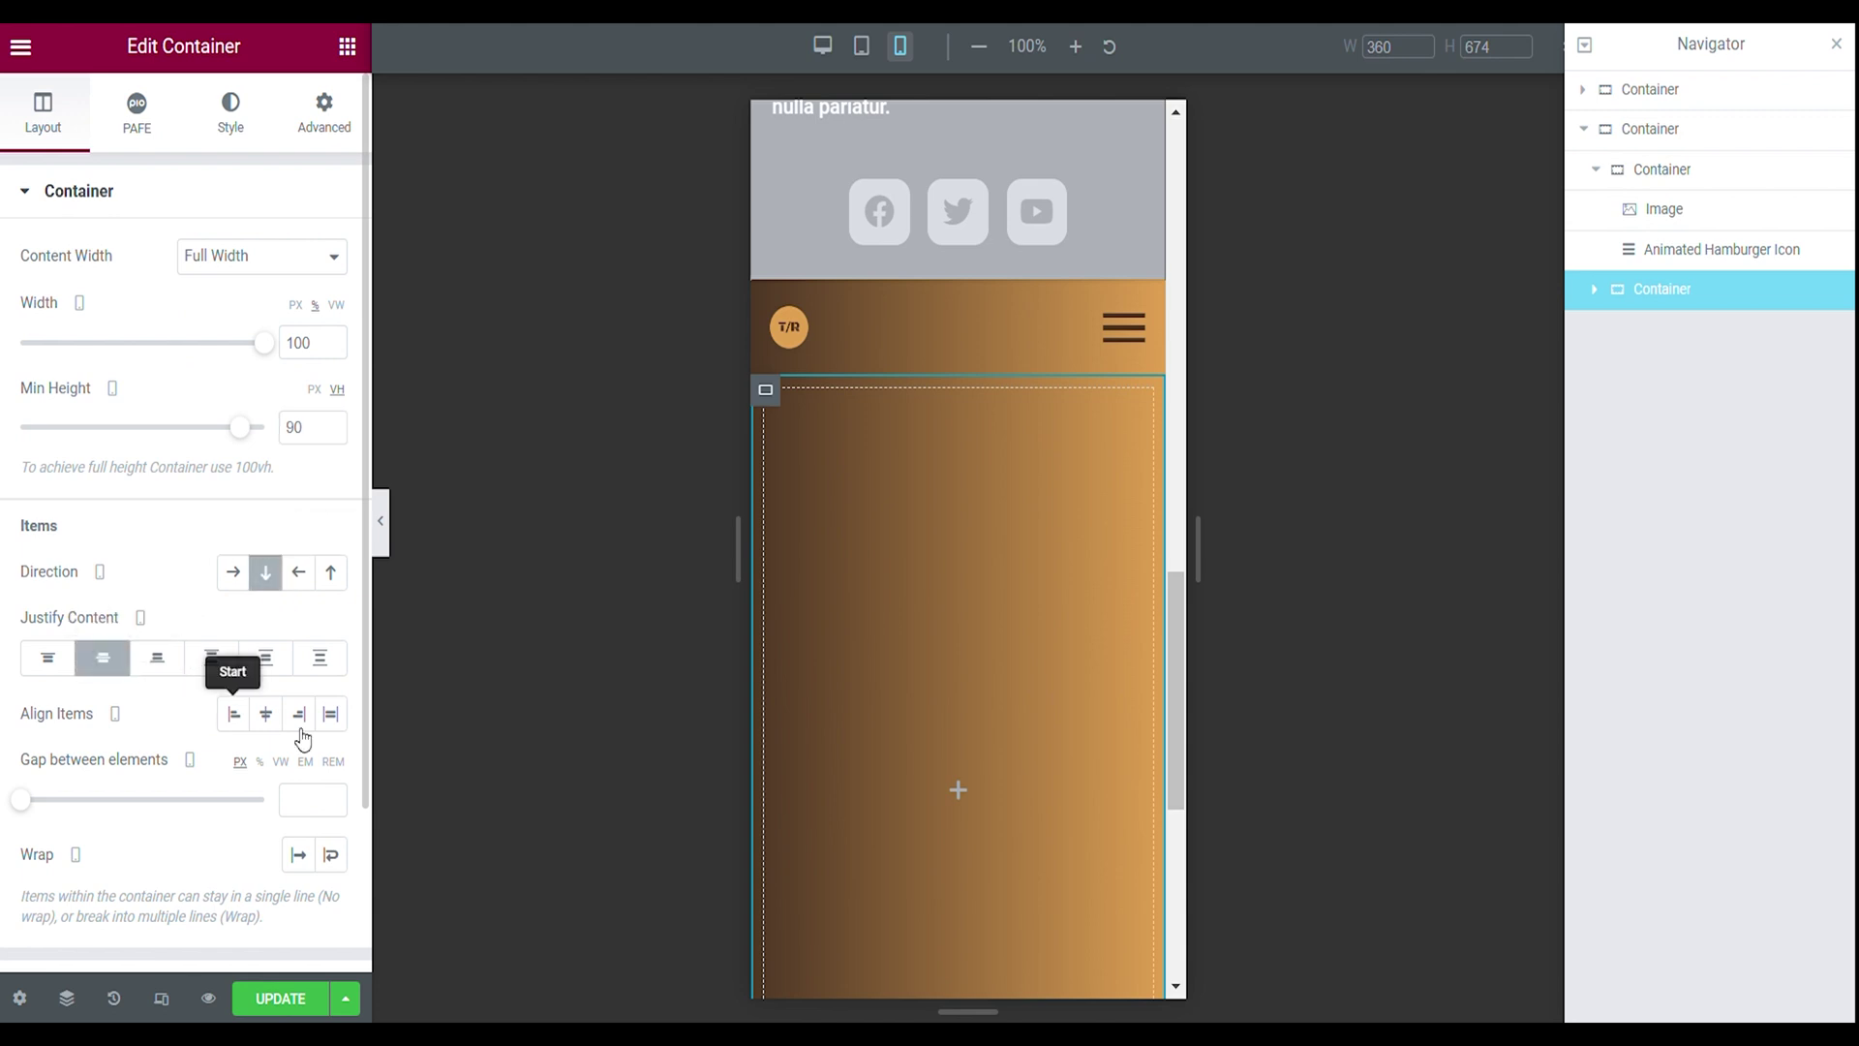
click(268, 722)
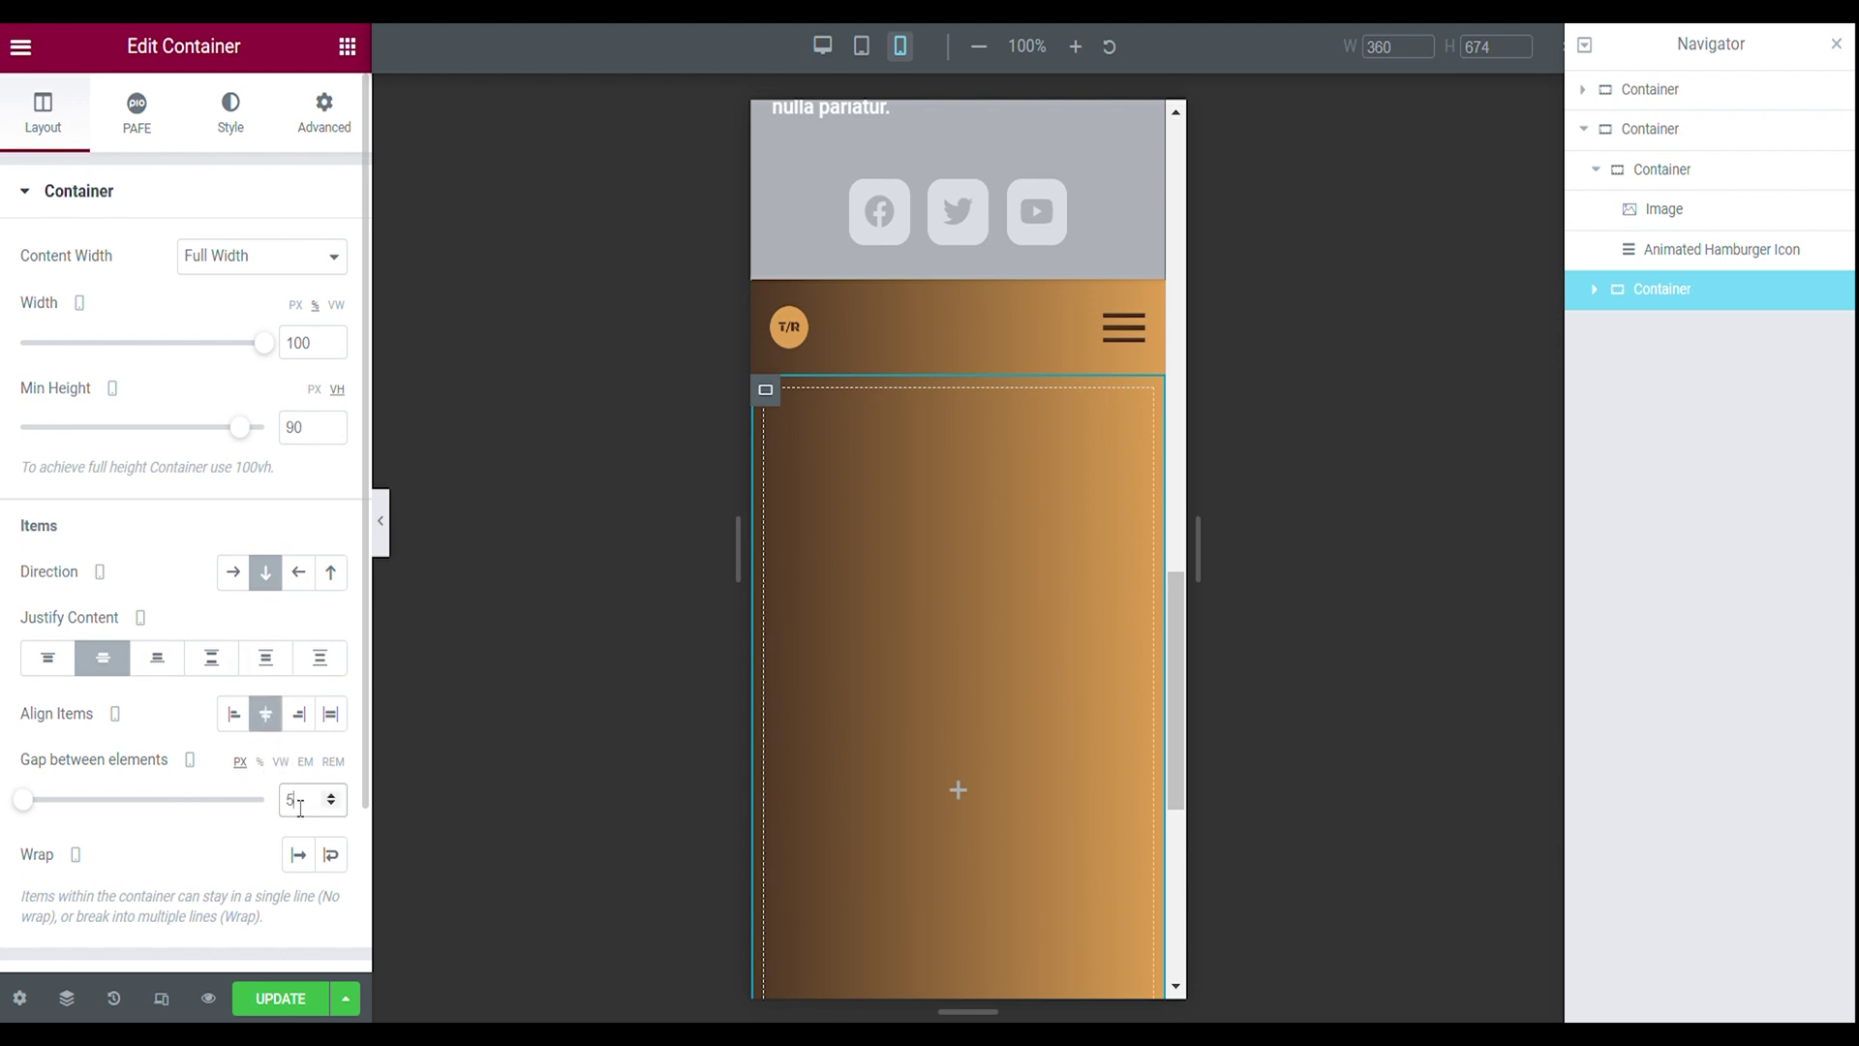
click(308, 119)
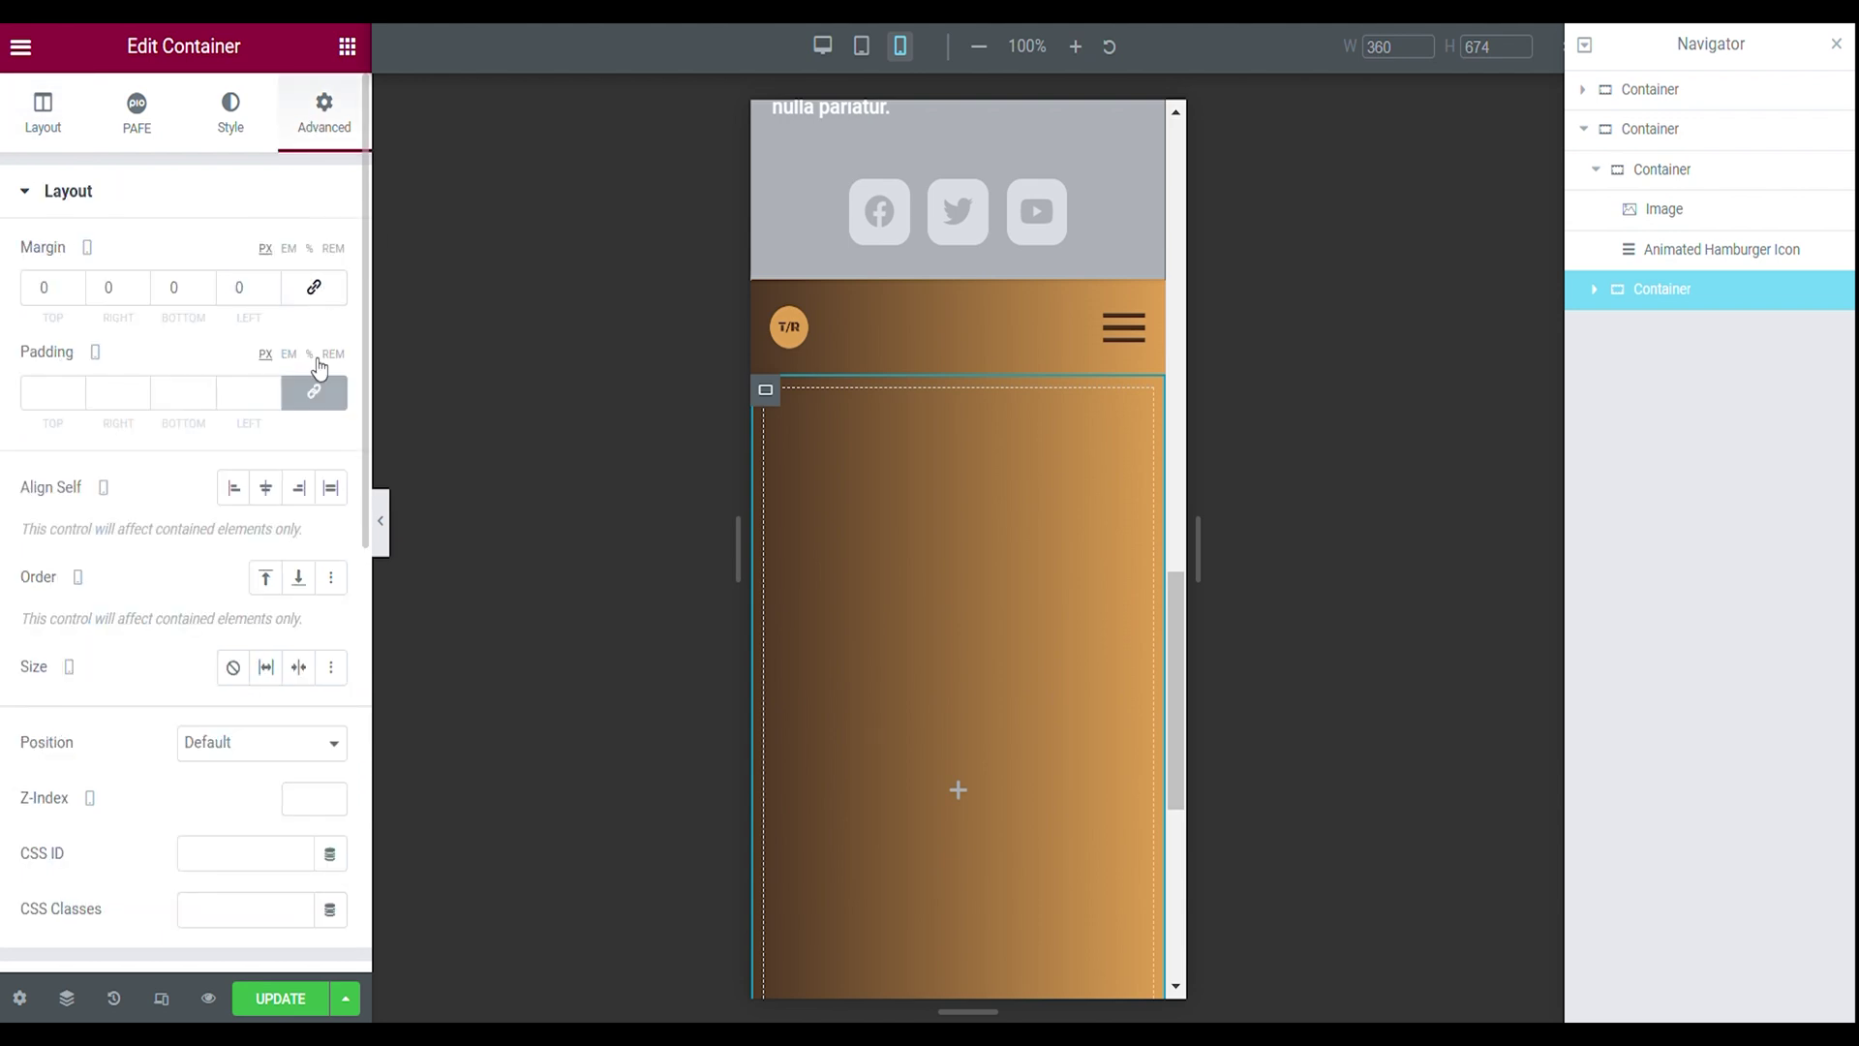
click(346, 46)
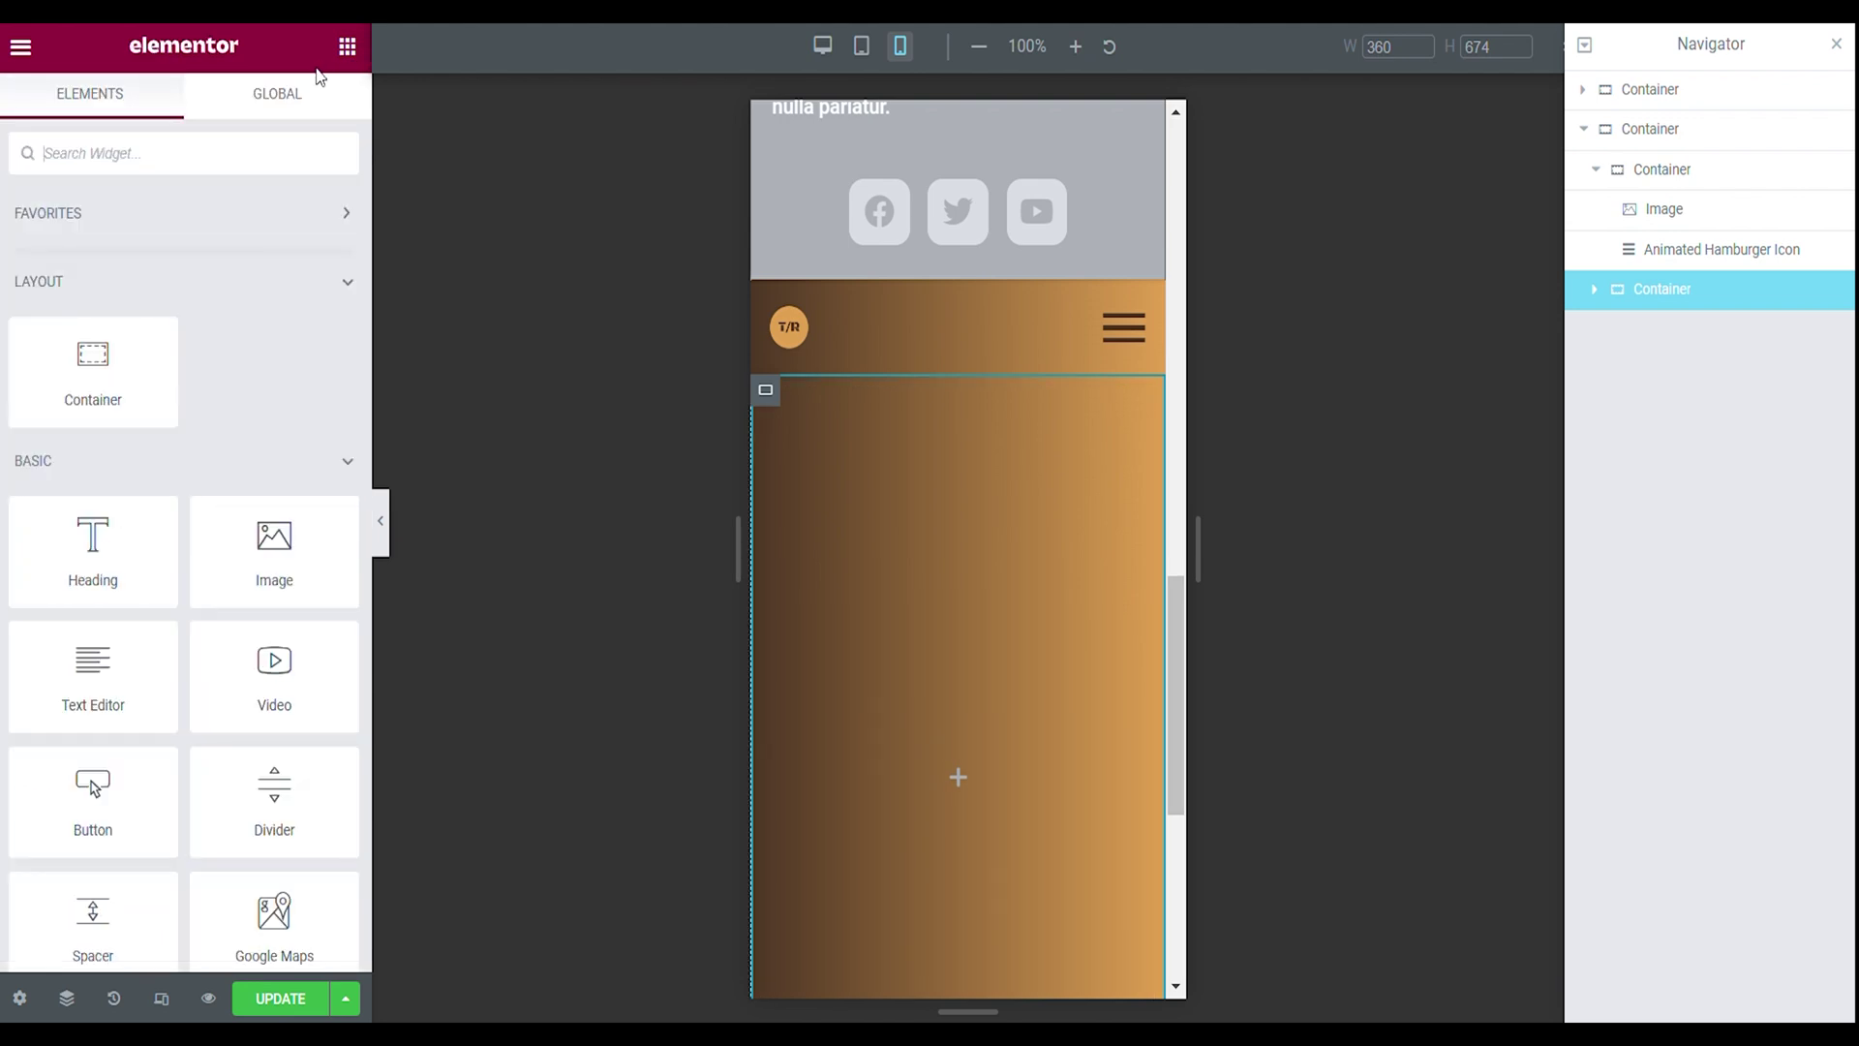
- Add a Spacer to the hero container with a height of 5 VH
click(225, 151)
text(spacer)
drag(798, 636, 964, 749)
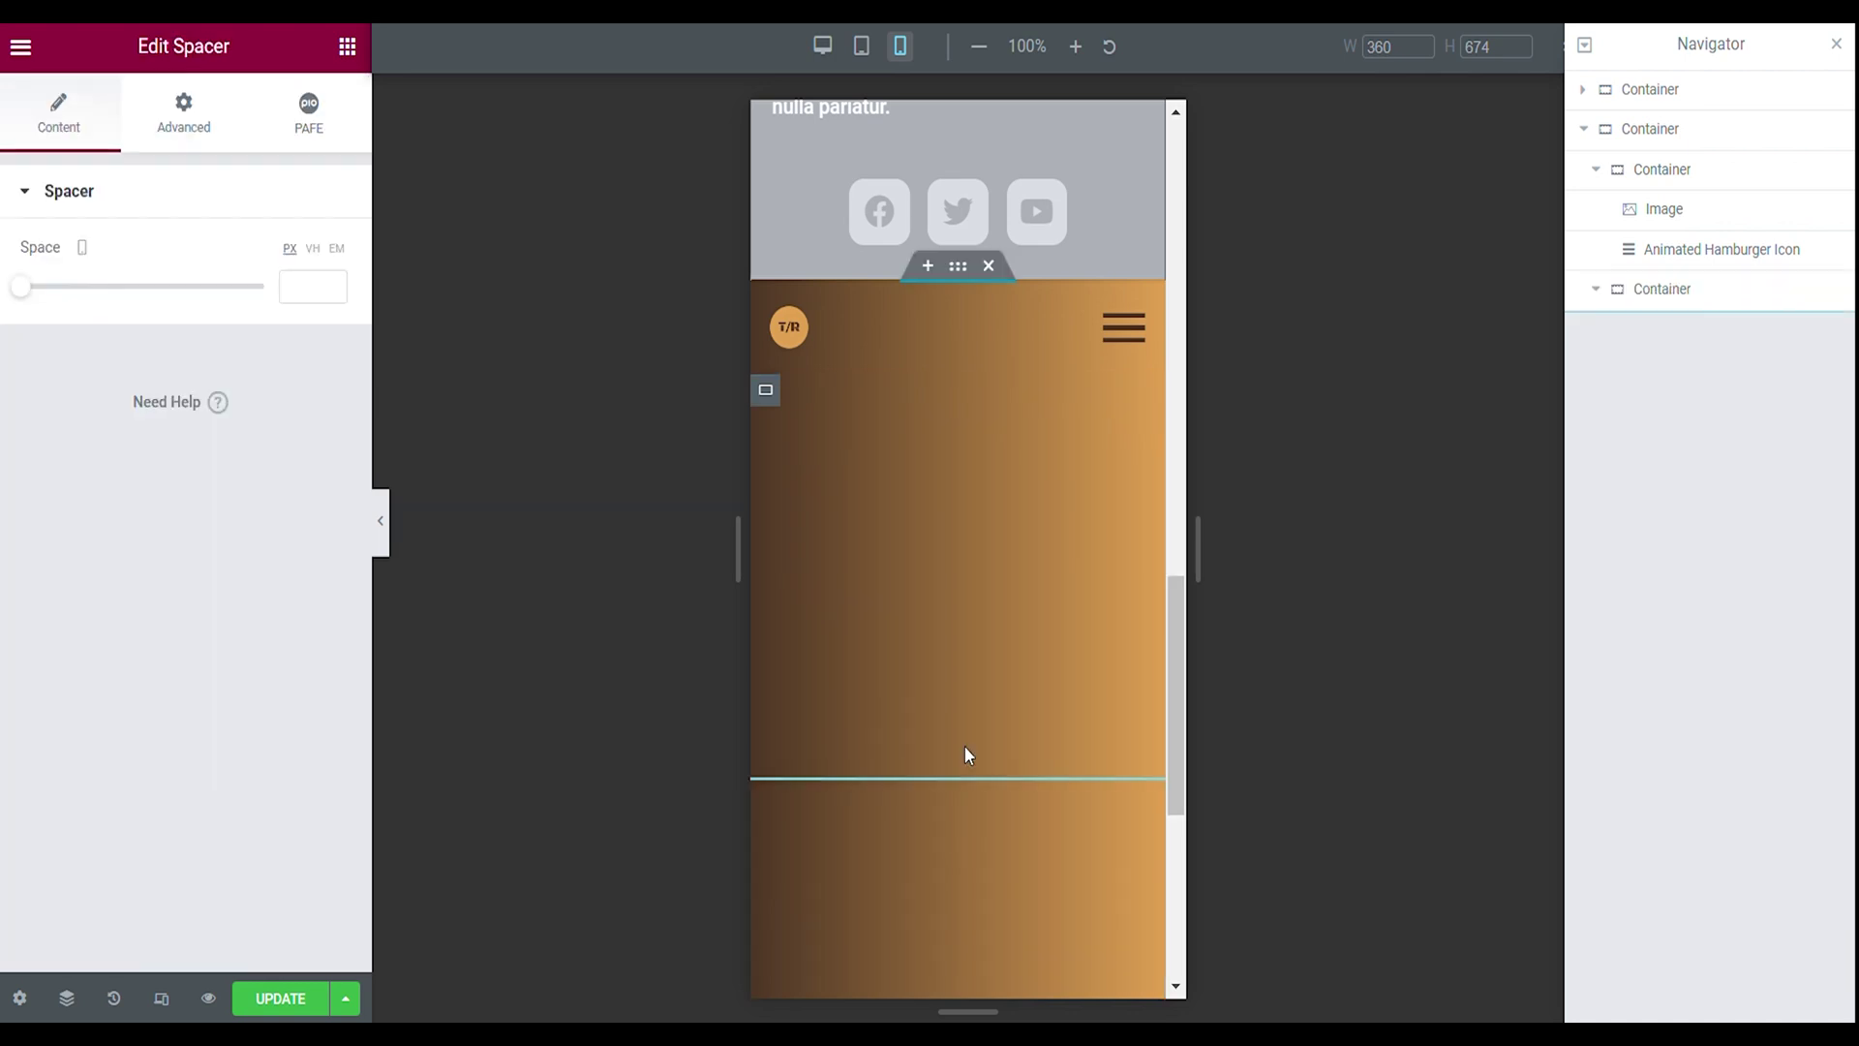
click(313, 249)
click(310, 287)
text(5)
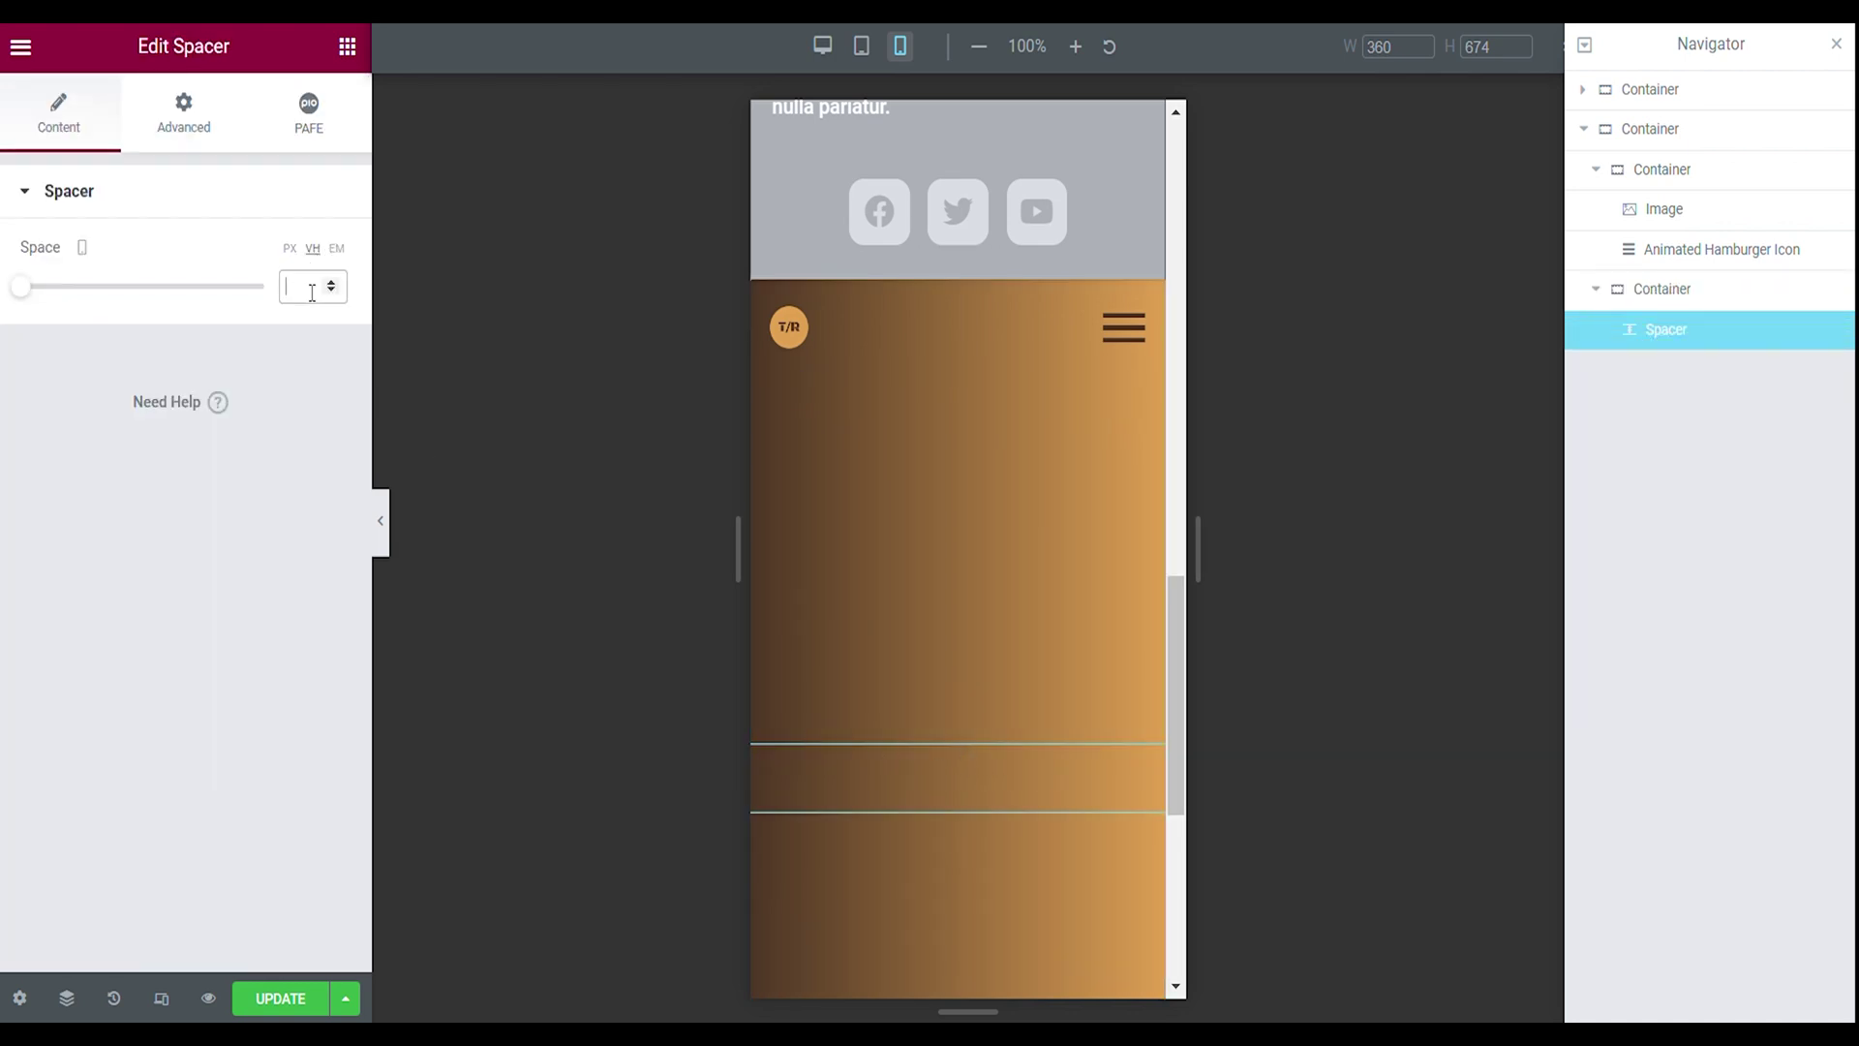
- Copy the original two-tone We Buy heading from the Navigator and paste it into the hero container
click(346, 48)
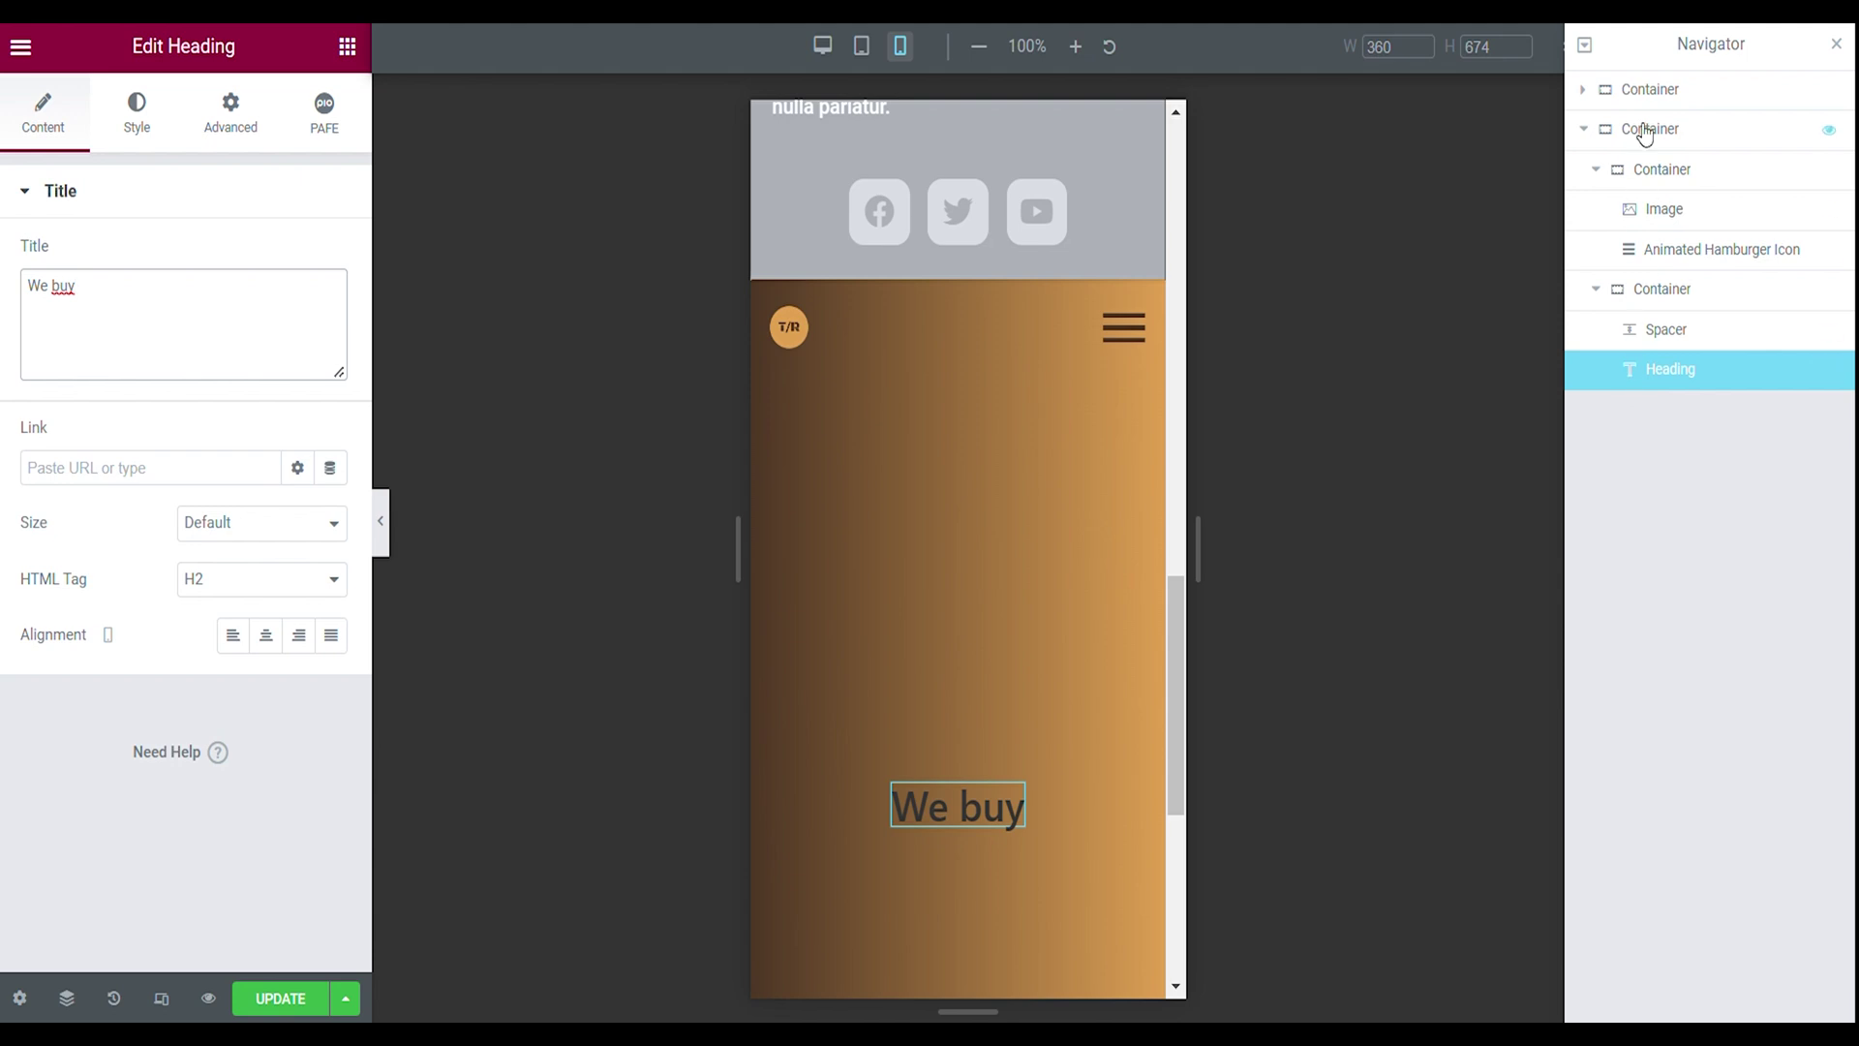
click(1584, 90)
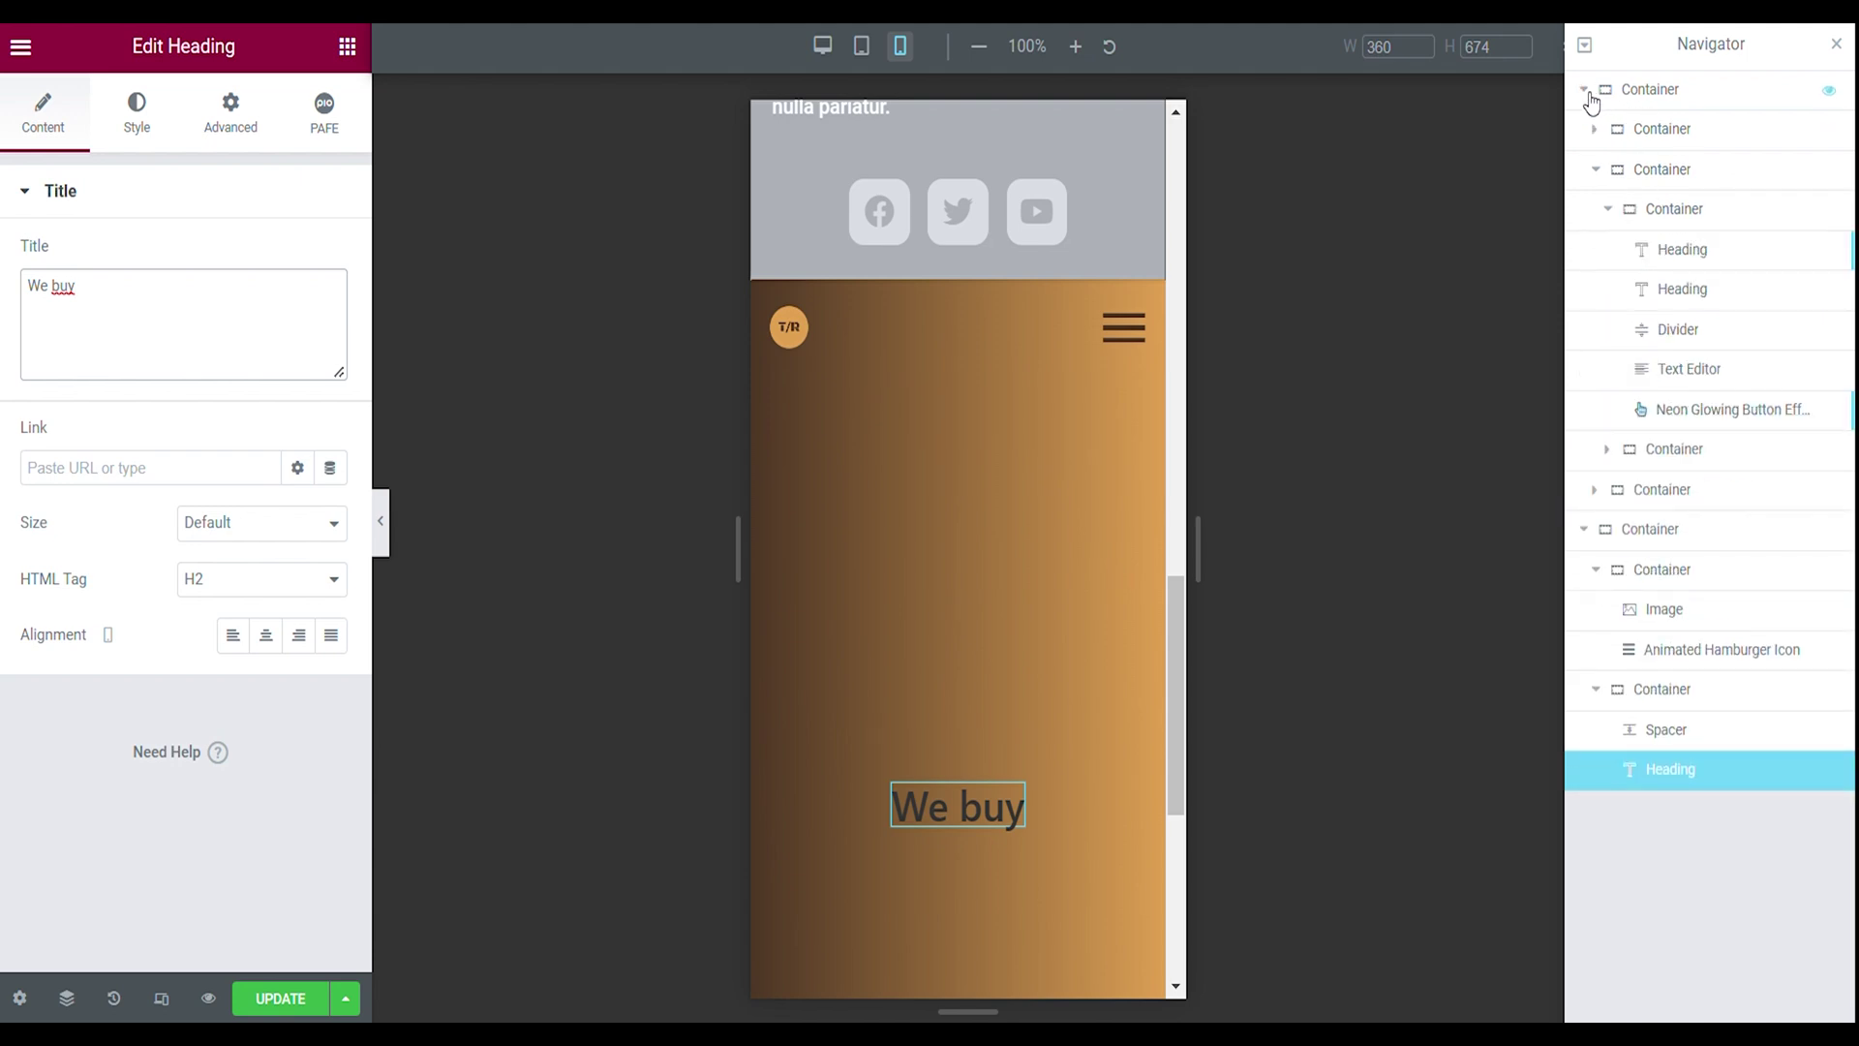
click(1700, 251)
right_click(1699, 252)
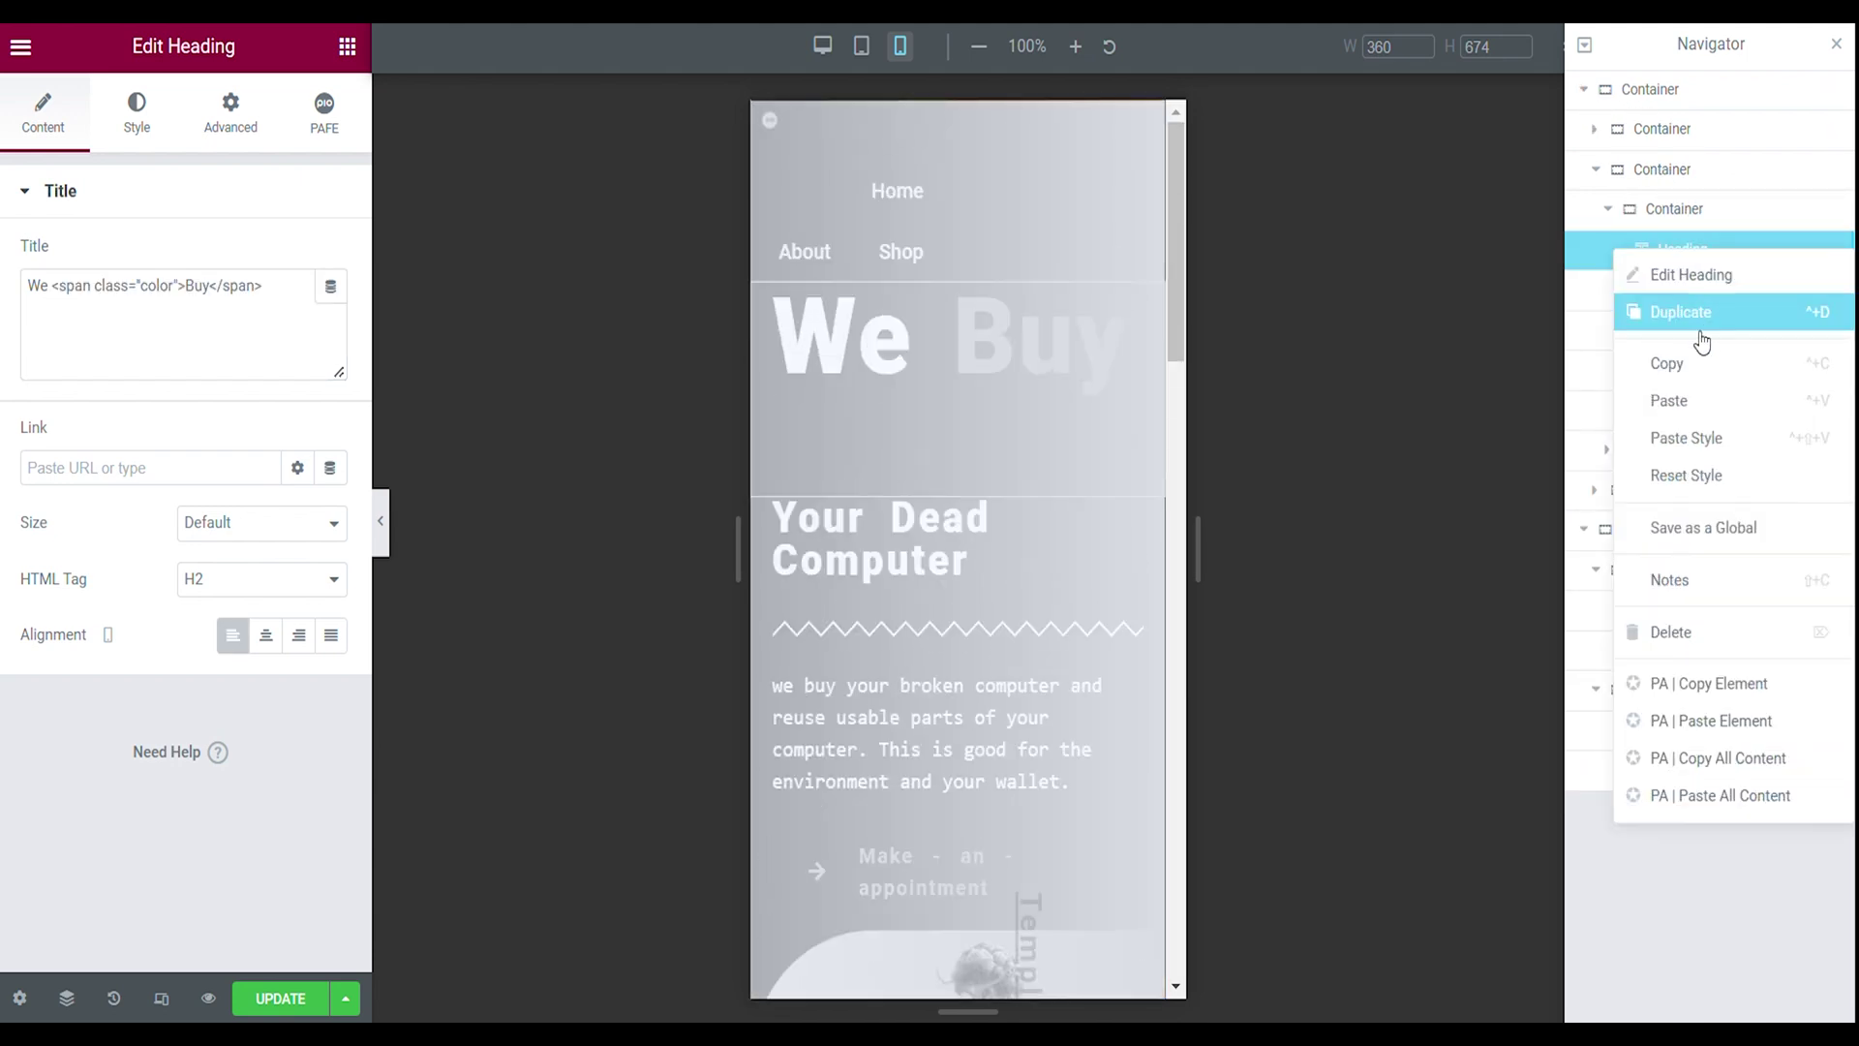
click(1695, 368)
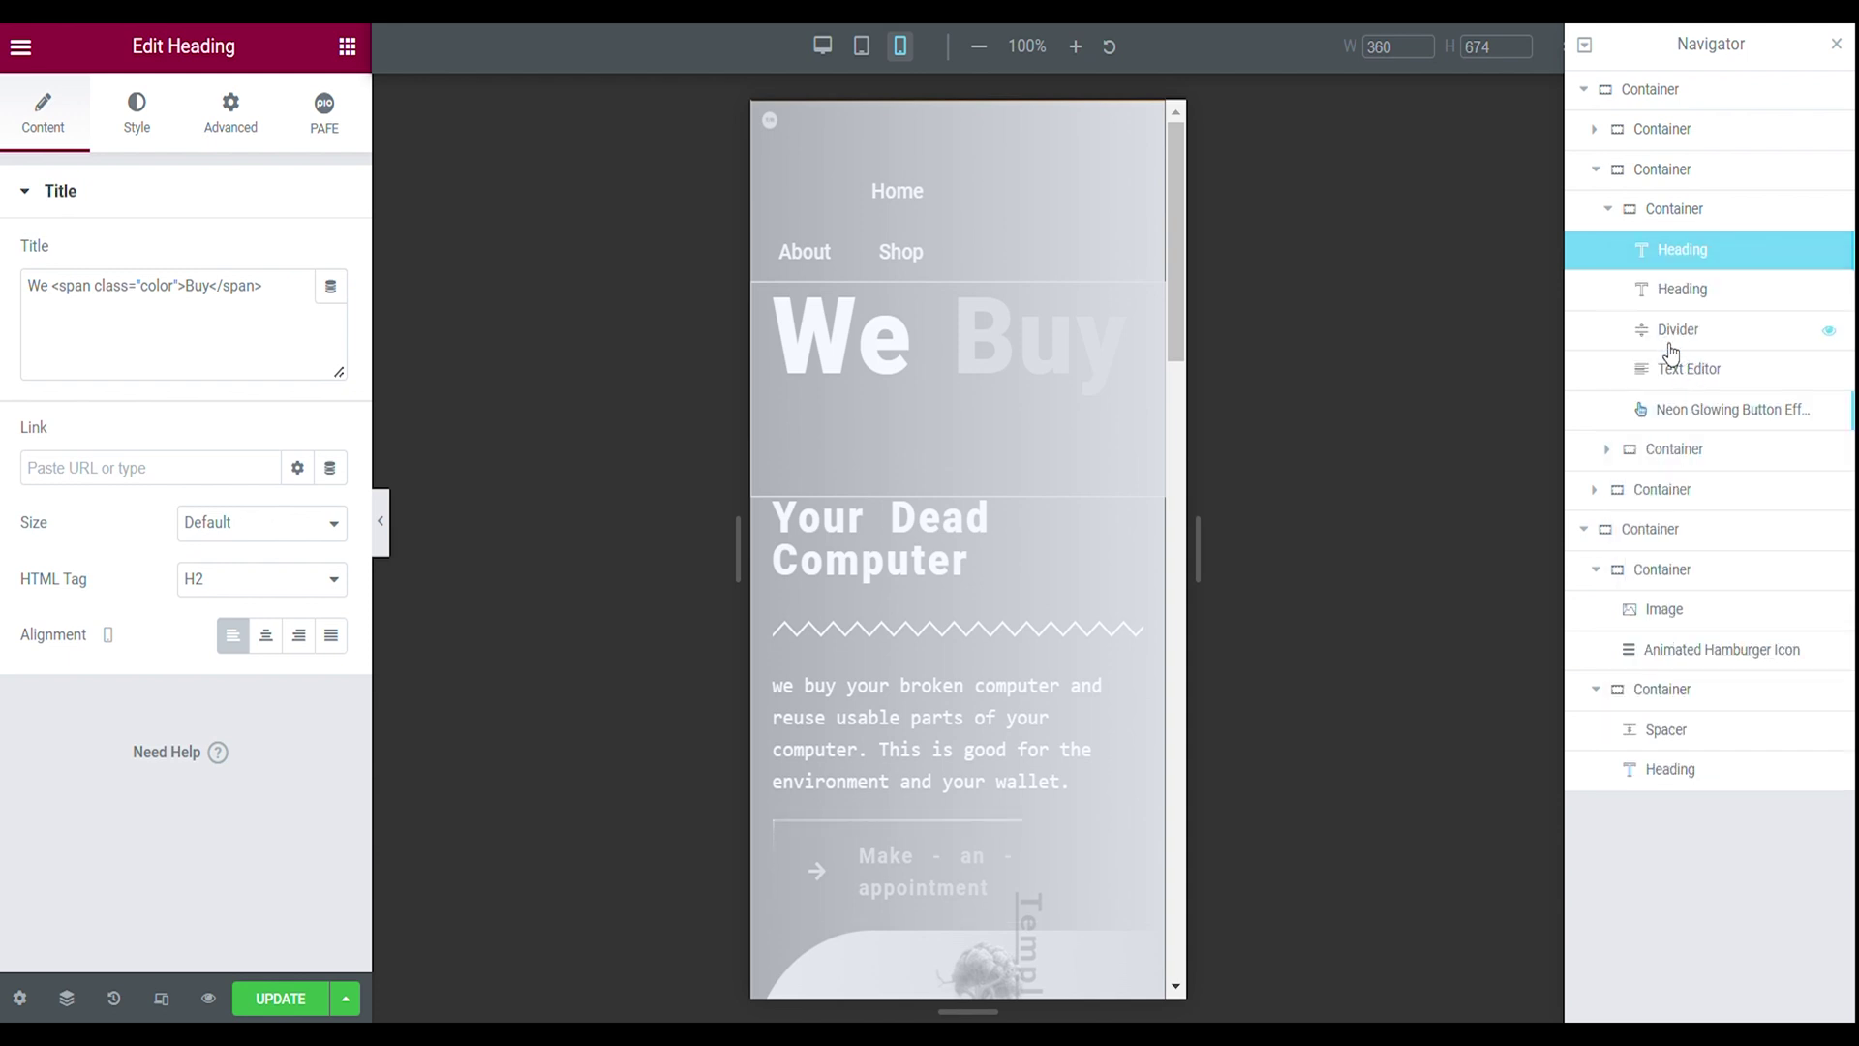
click(1659, 772)
right_click(1678, 778)
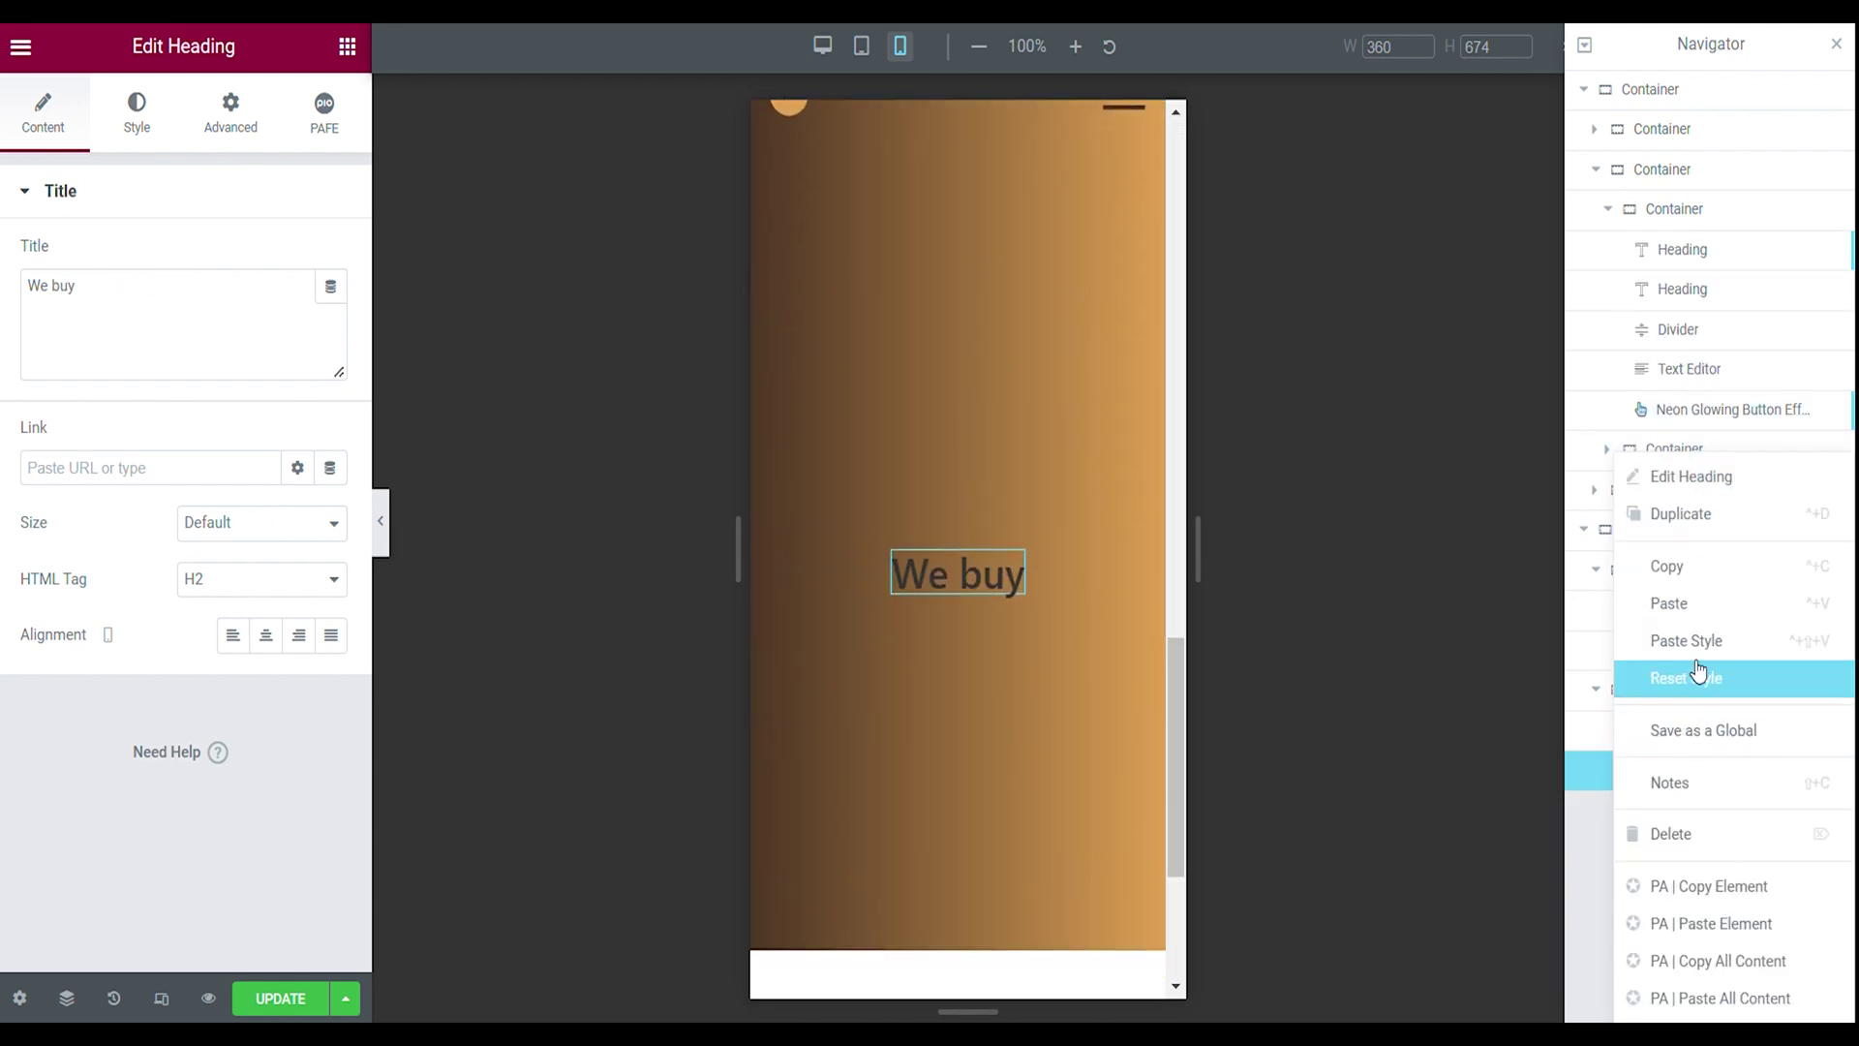
click(1690, 605)
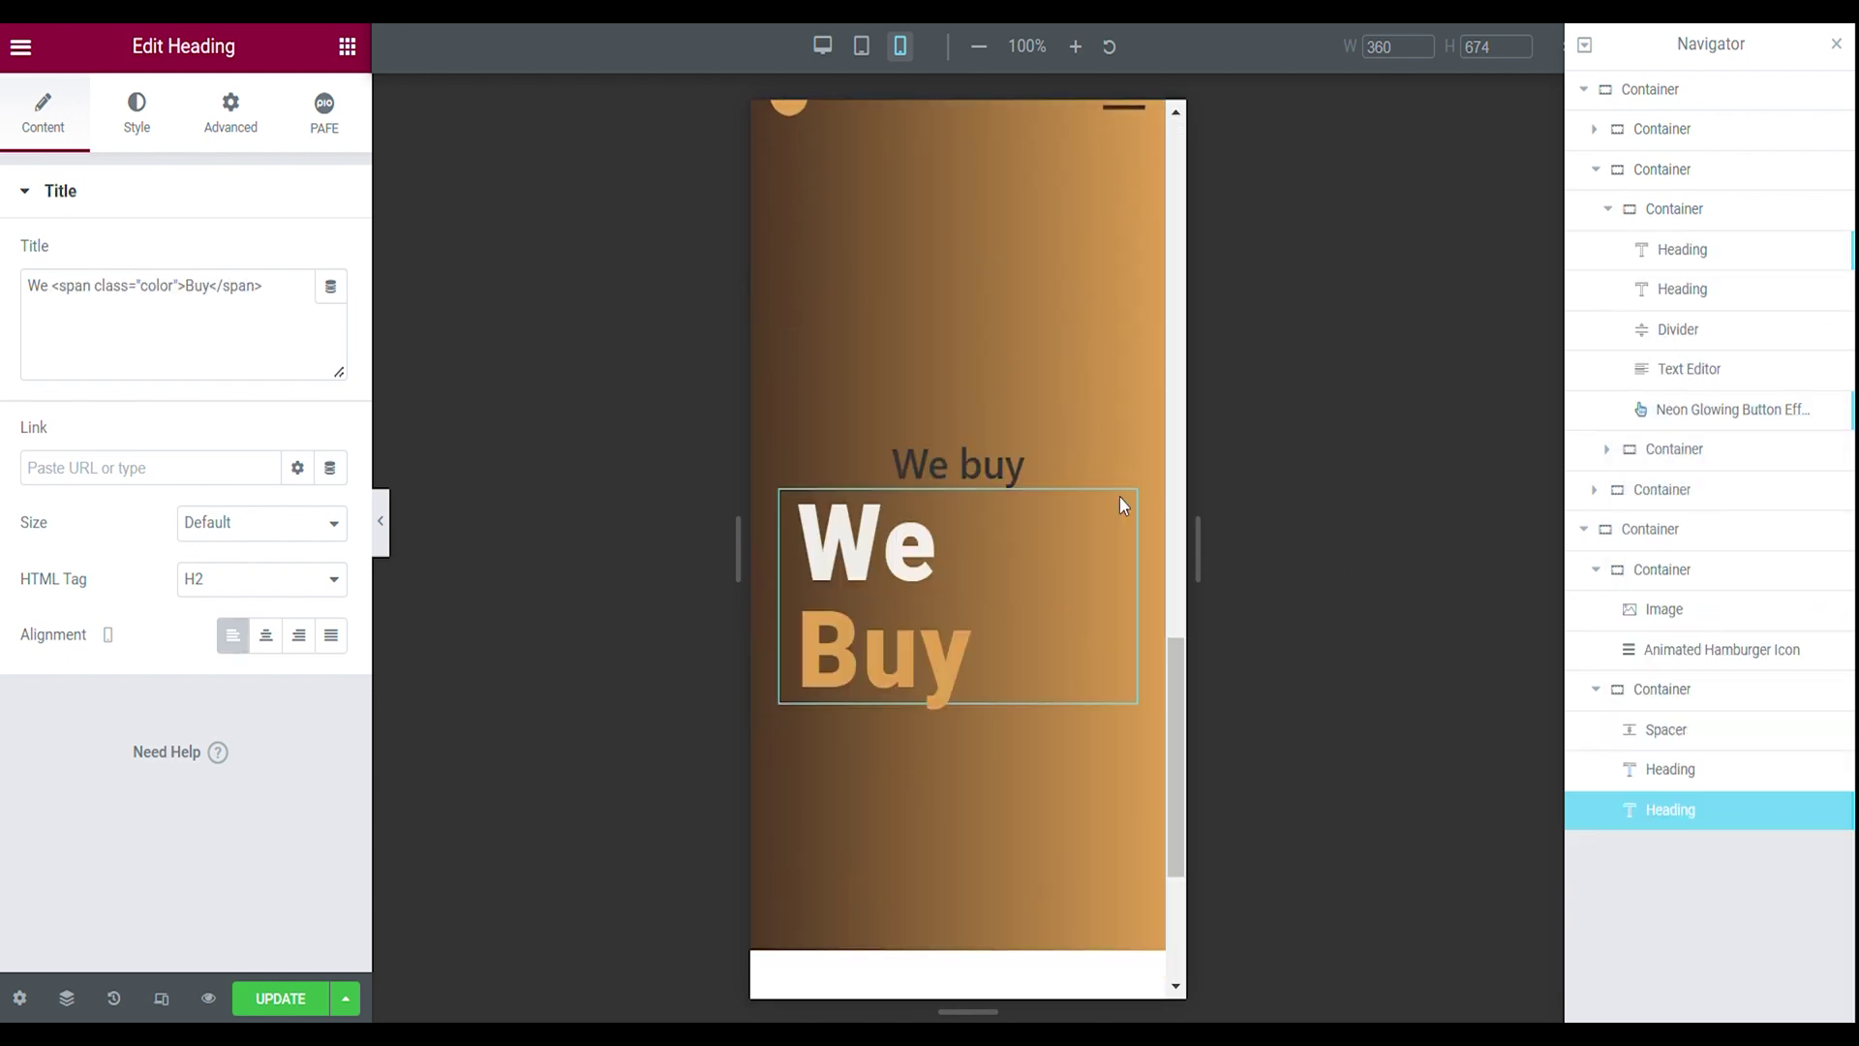
- Delete the small plain 'We buy' placeholder heading, keeping the pasted one
click(938, 447)
right_click(938, 447)
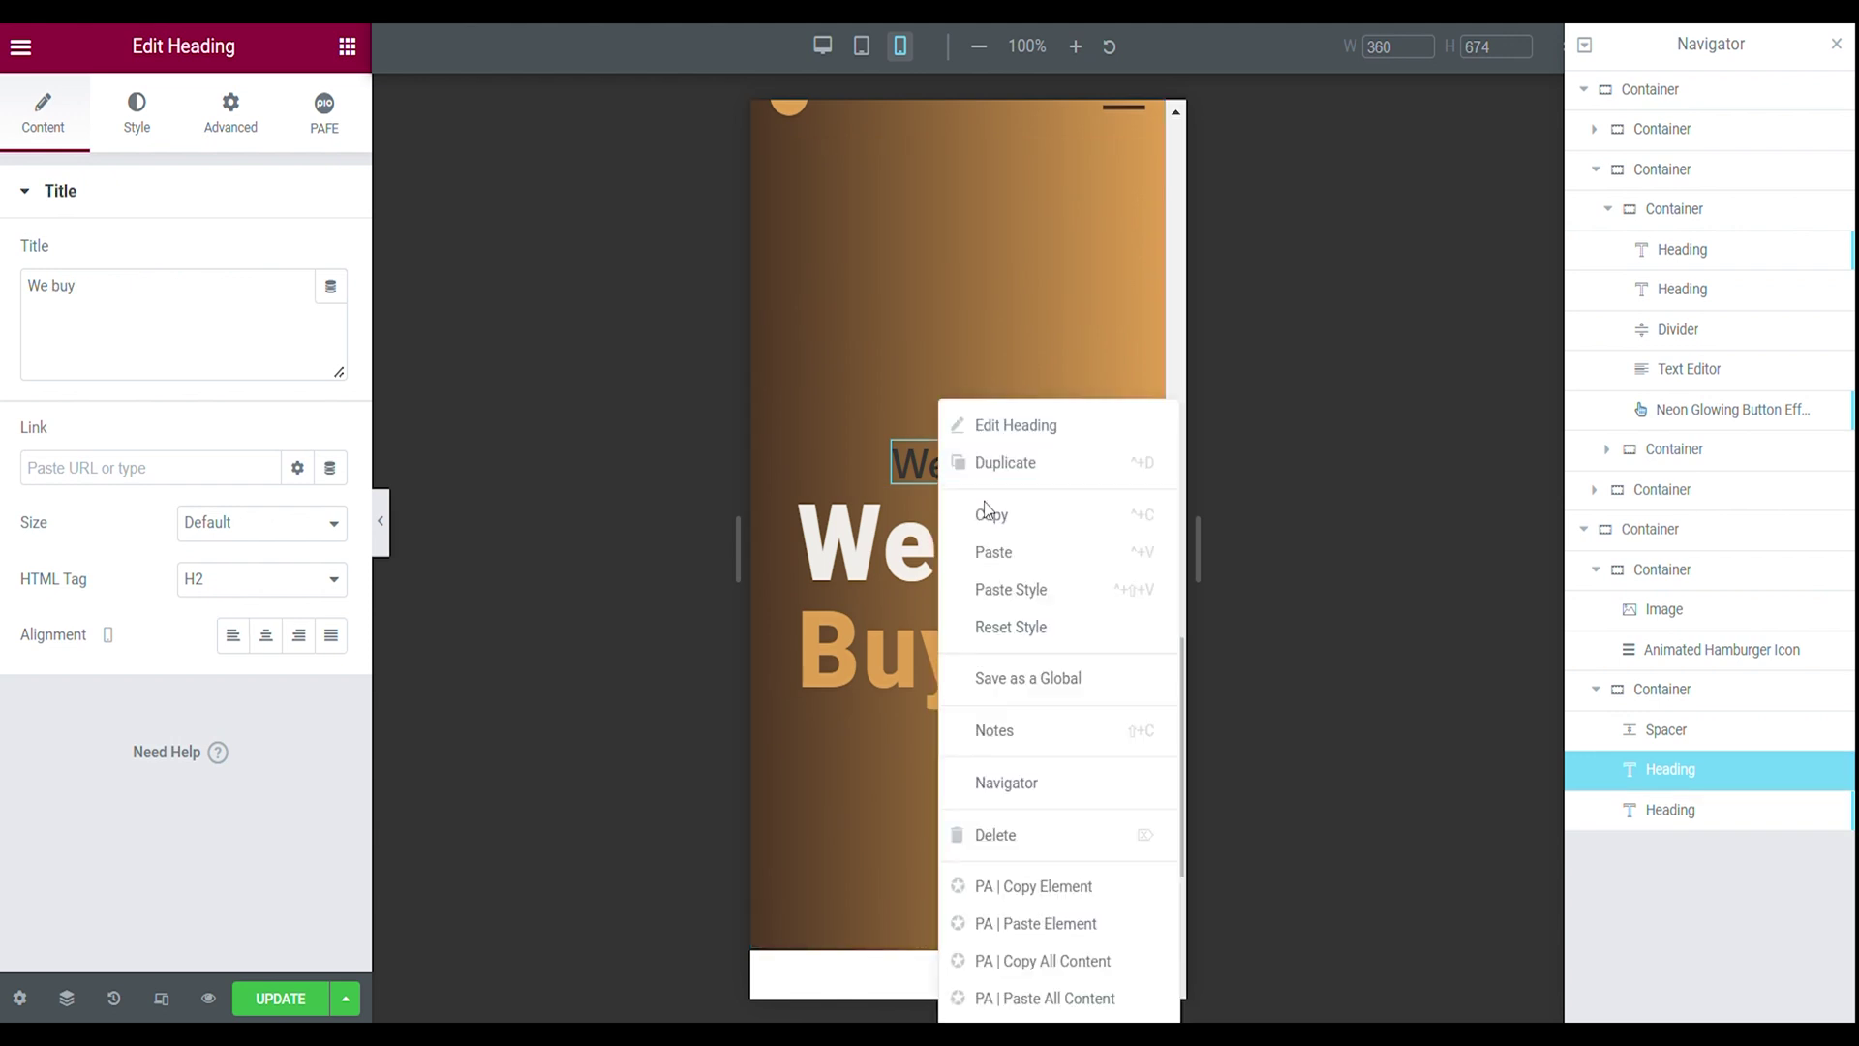
click(995, 834)
click(894, 532)
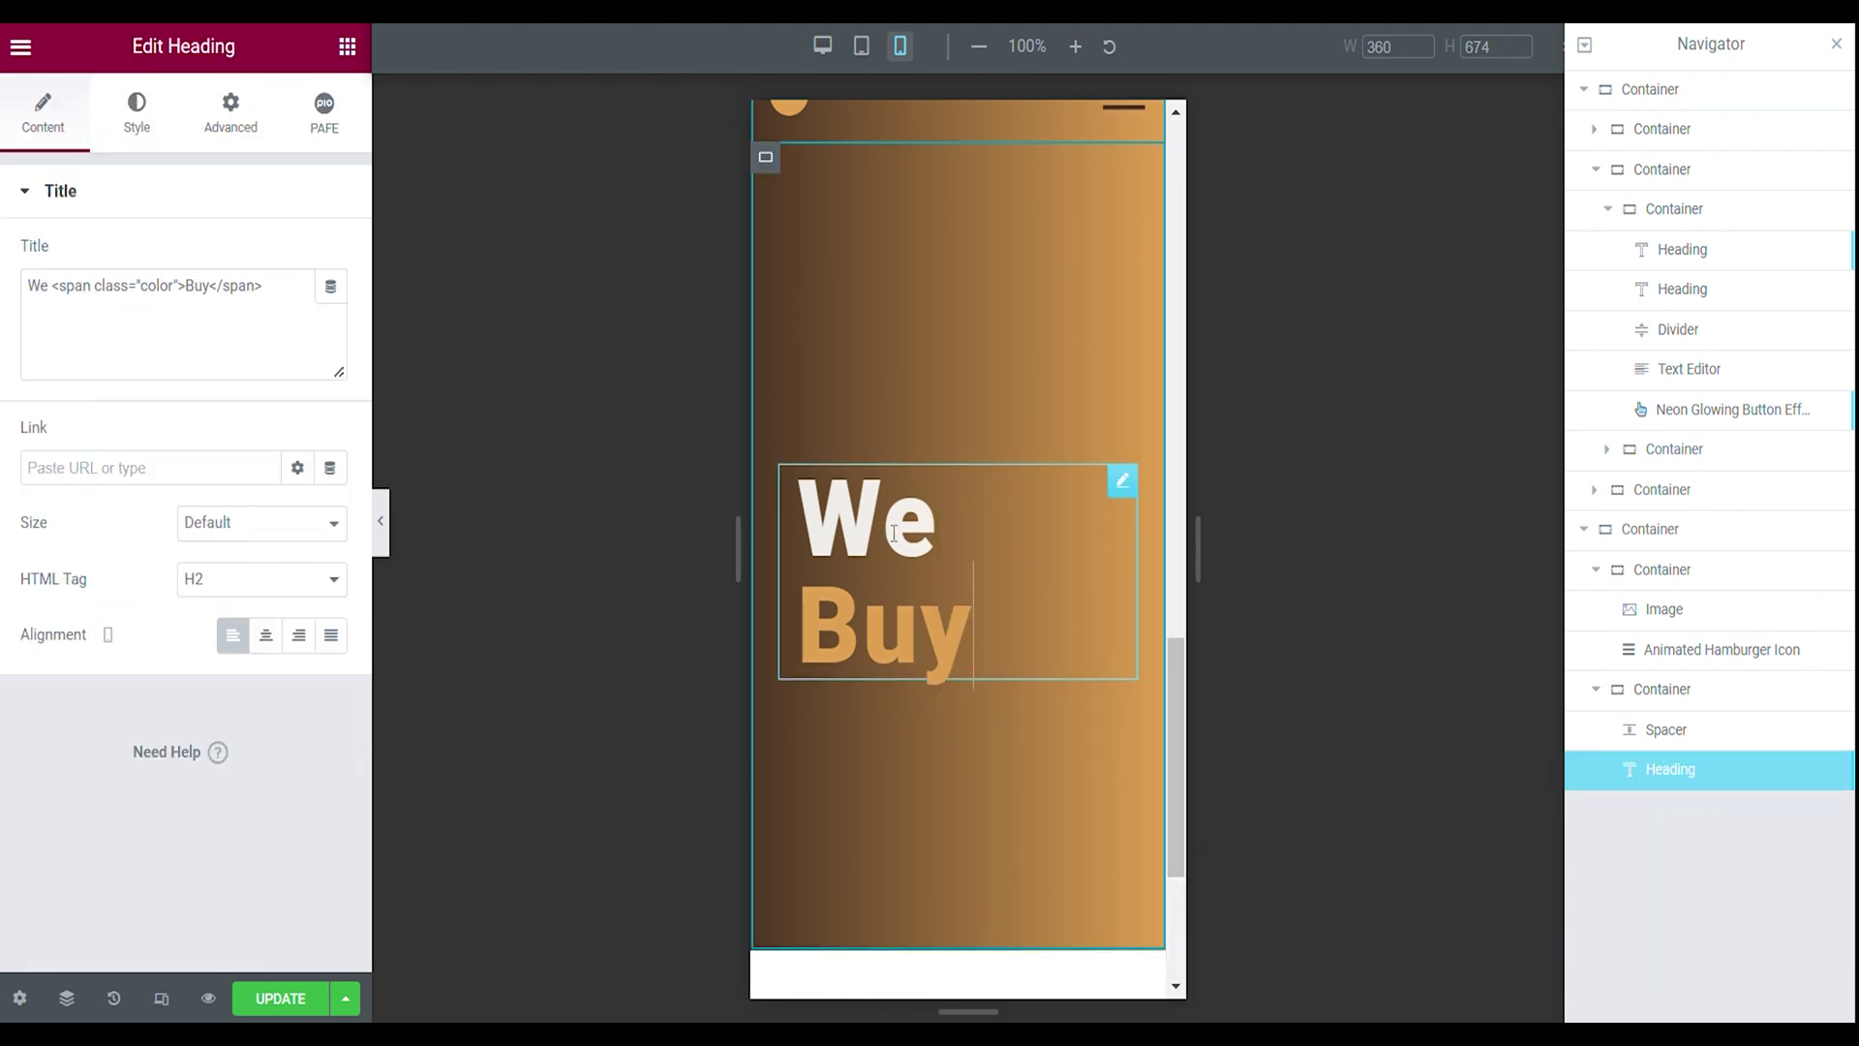
- Set the We Buy heading's font size to 3 em and its width to Full Width (100%)
click(138, 135)
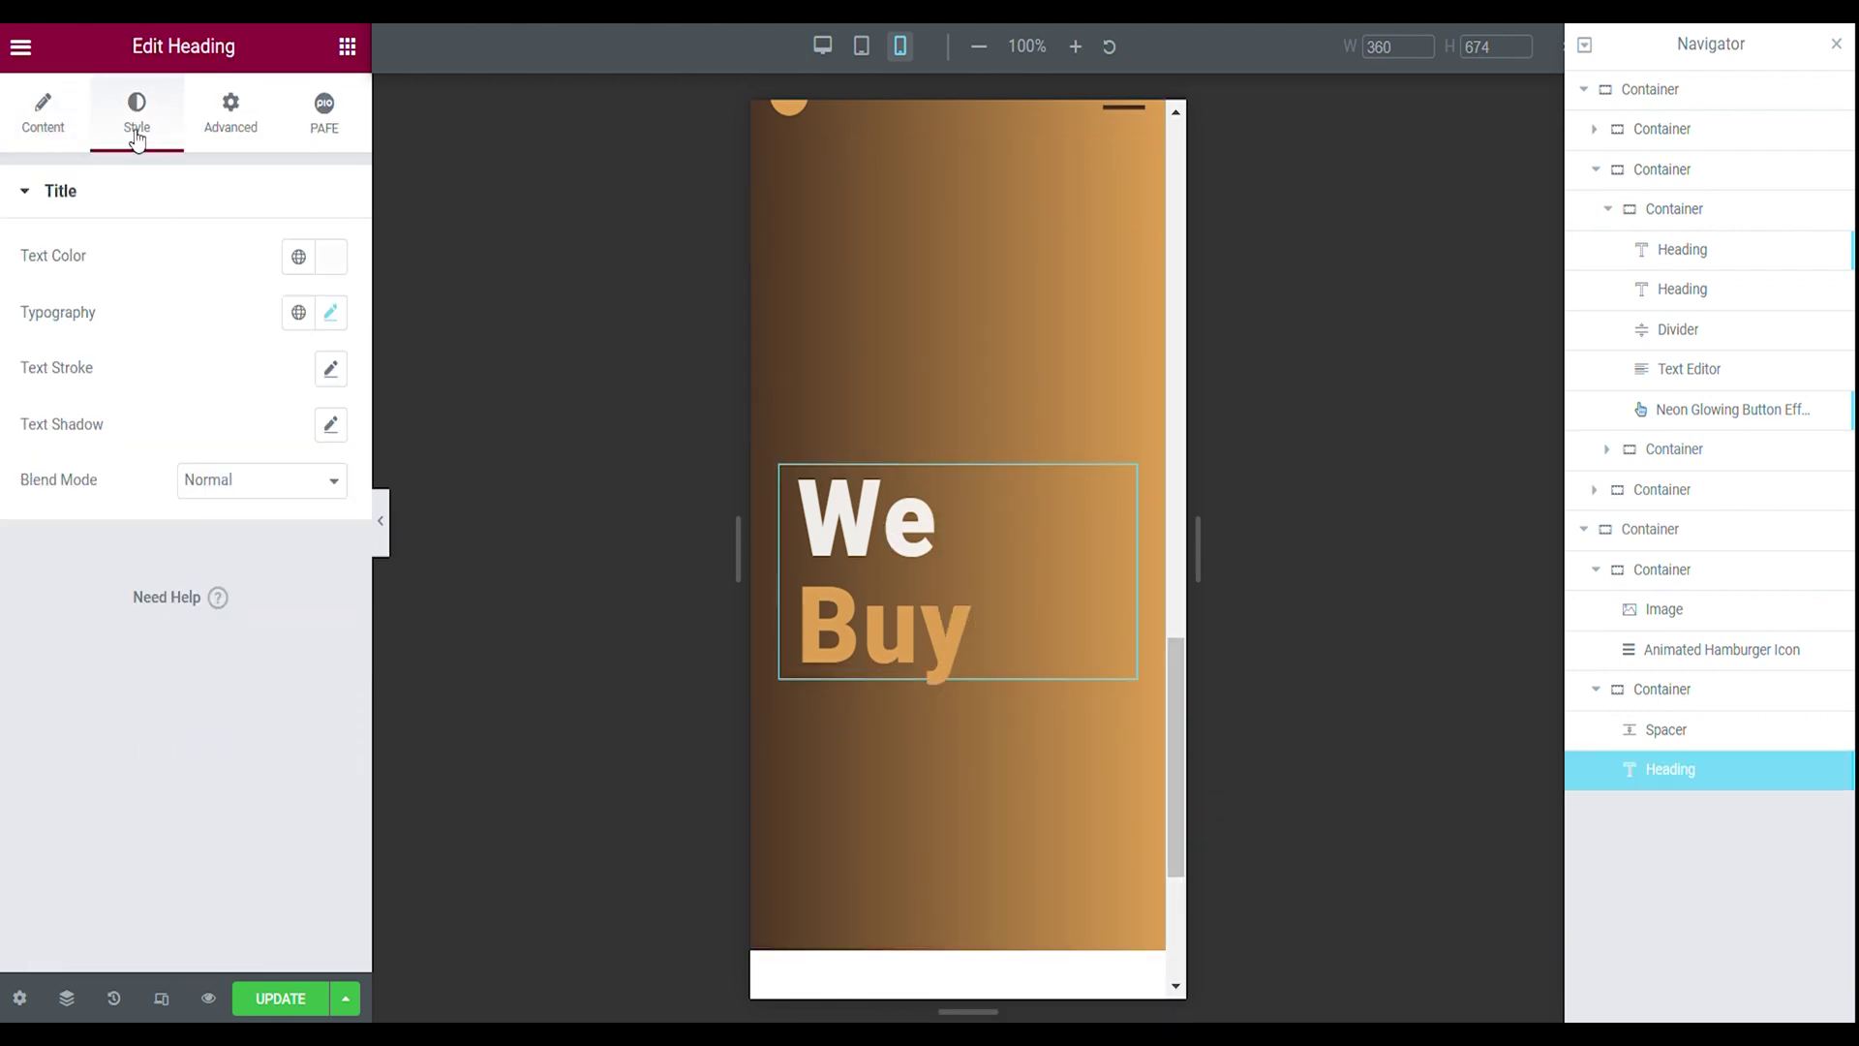
click(332, 314)
click(310, 523)
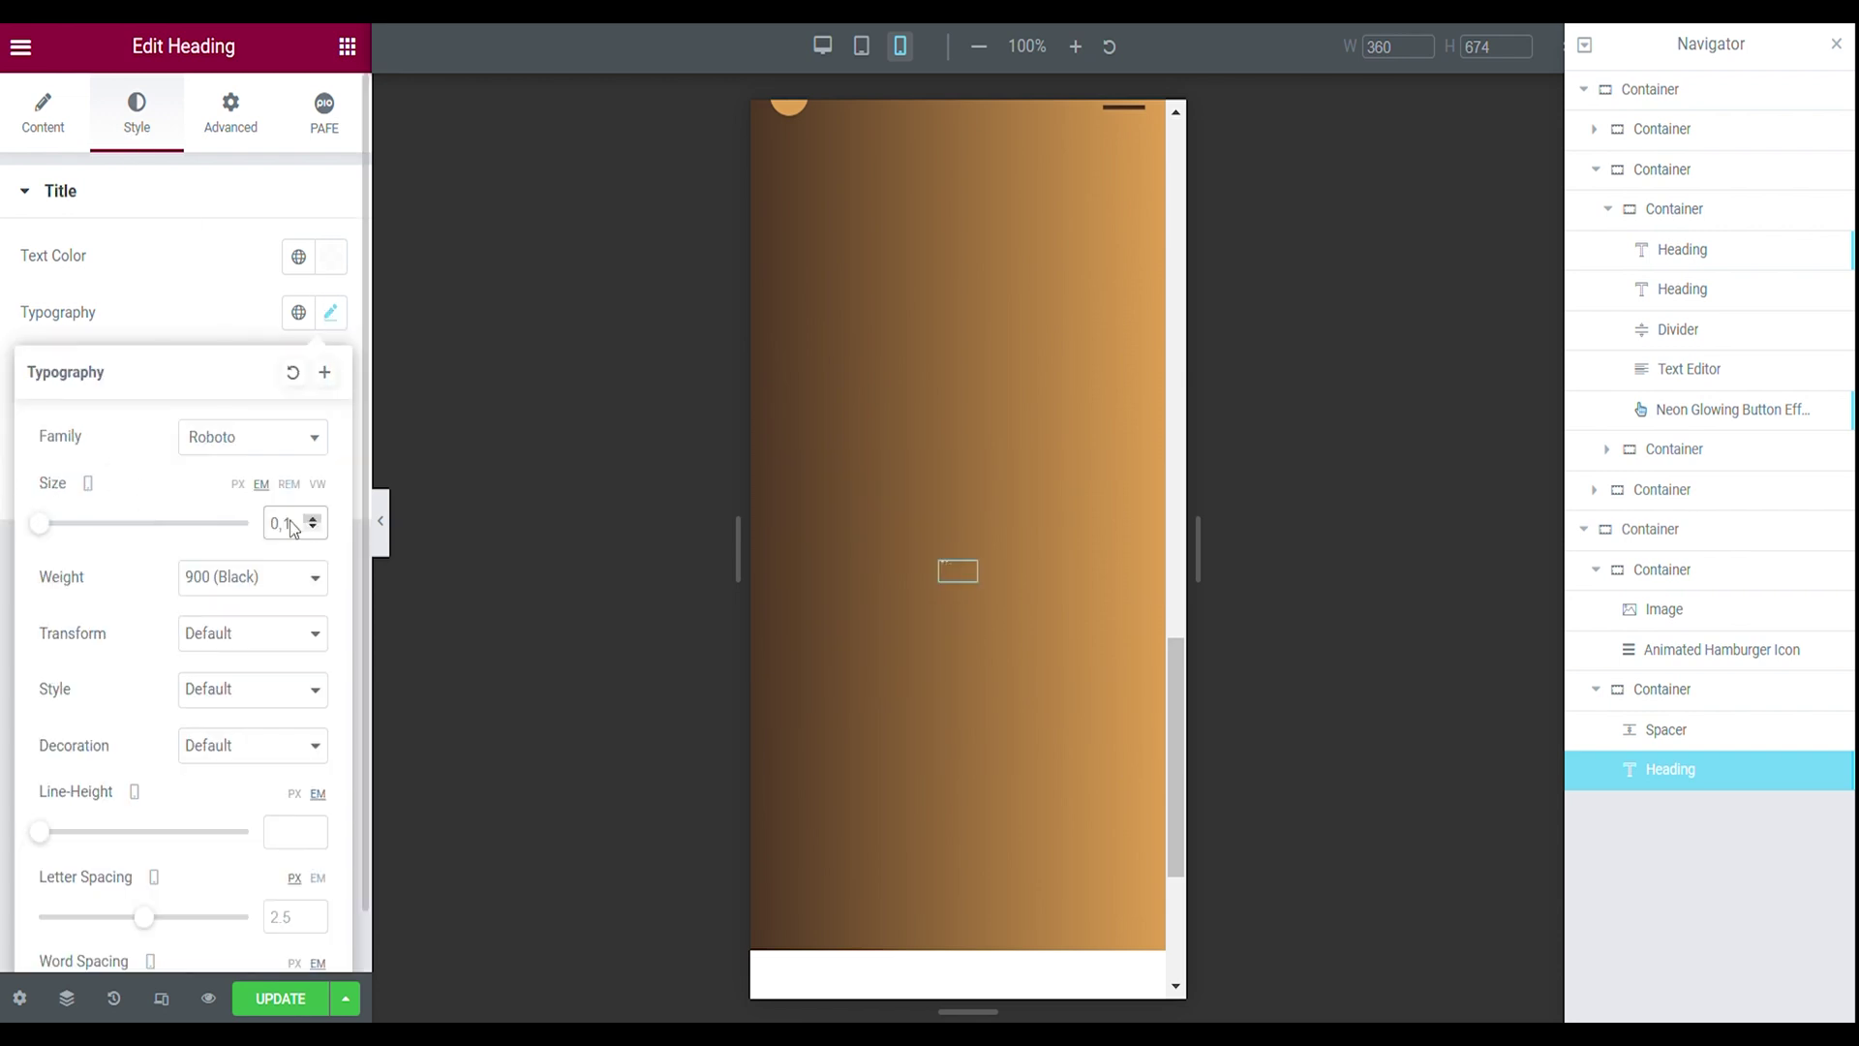
text(3)
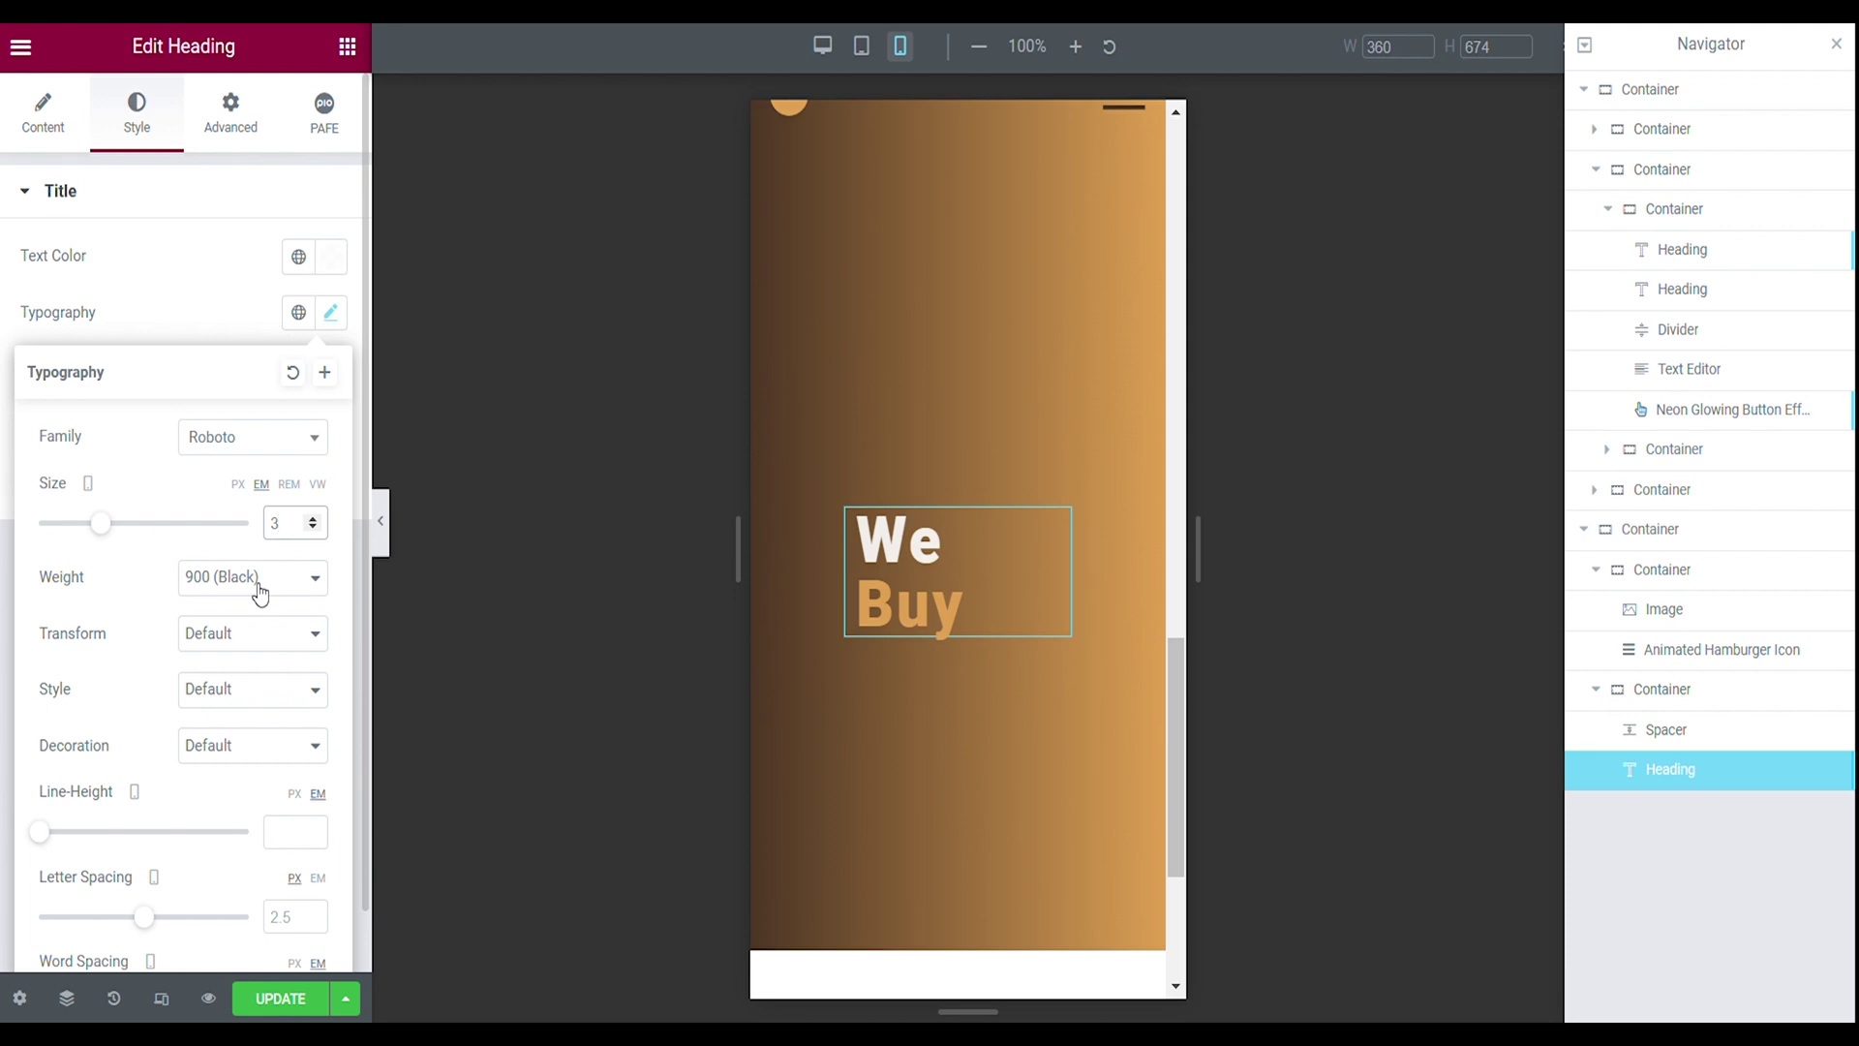
scroll(237, 748, down, 1)
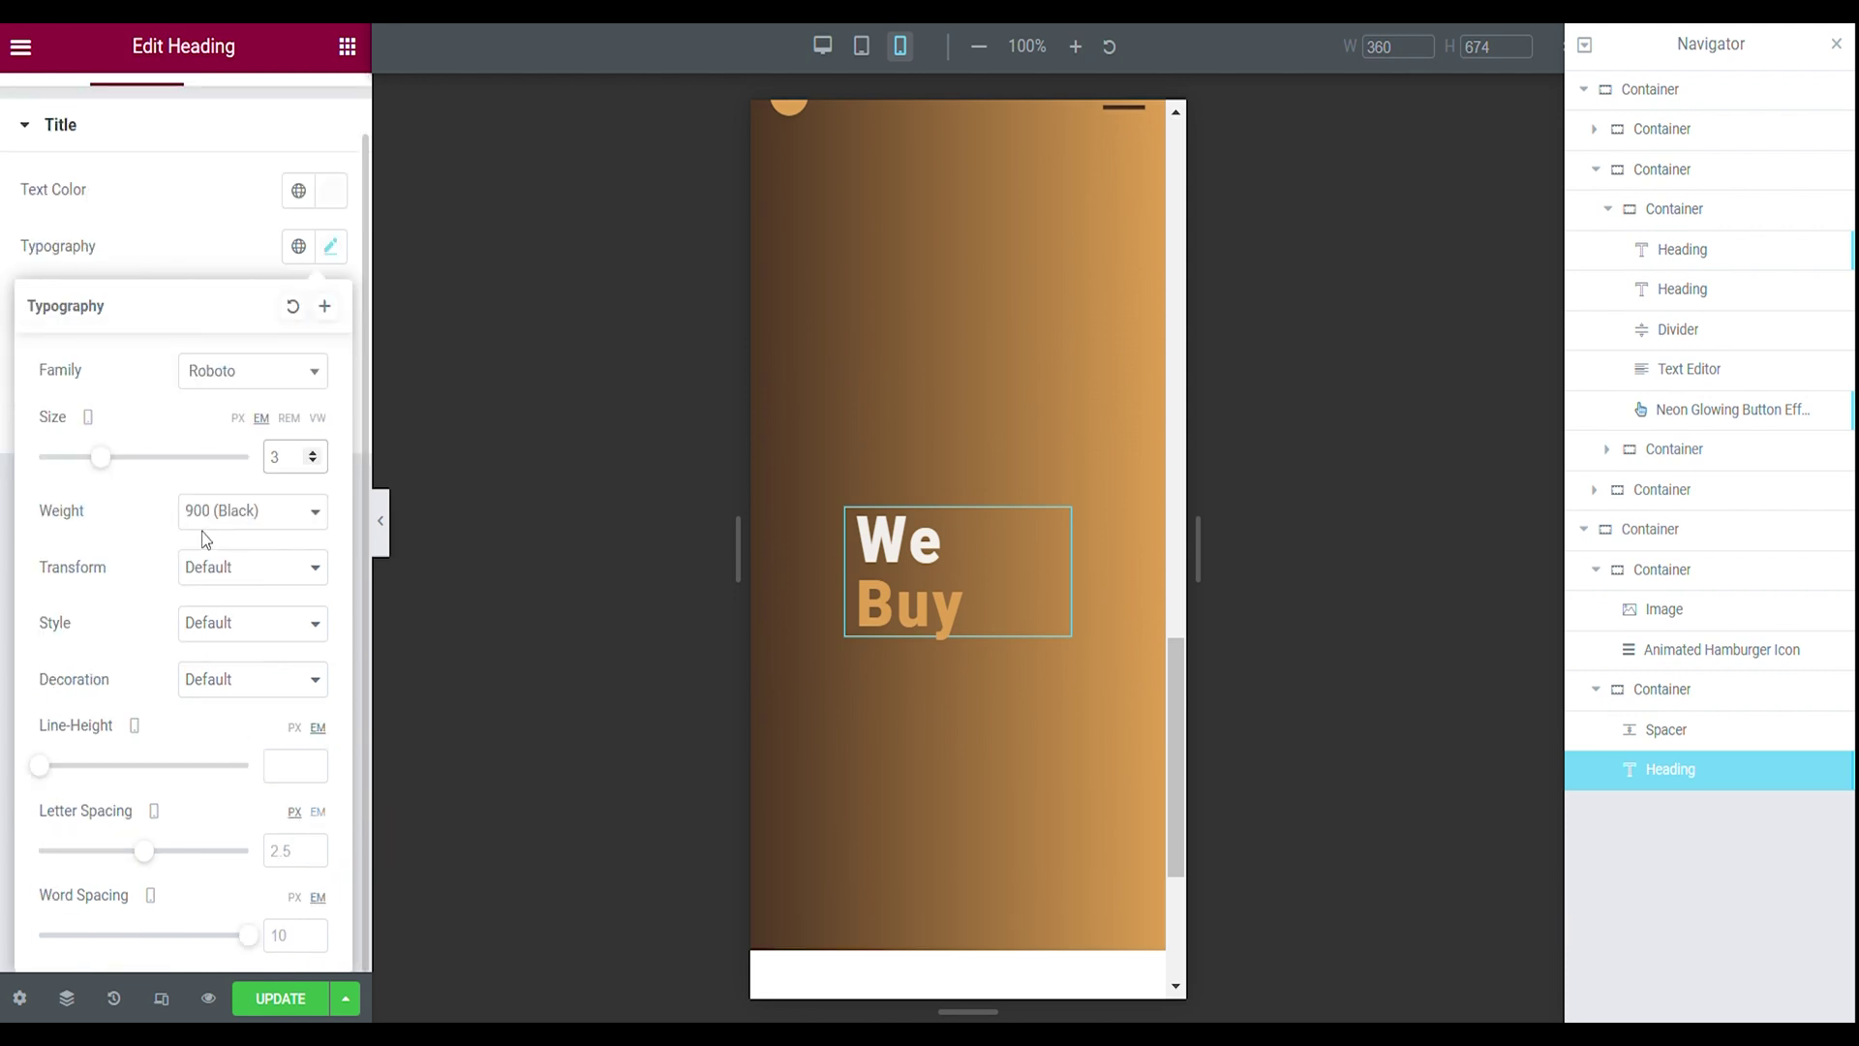
click(581, 542)
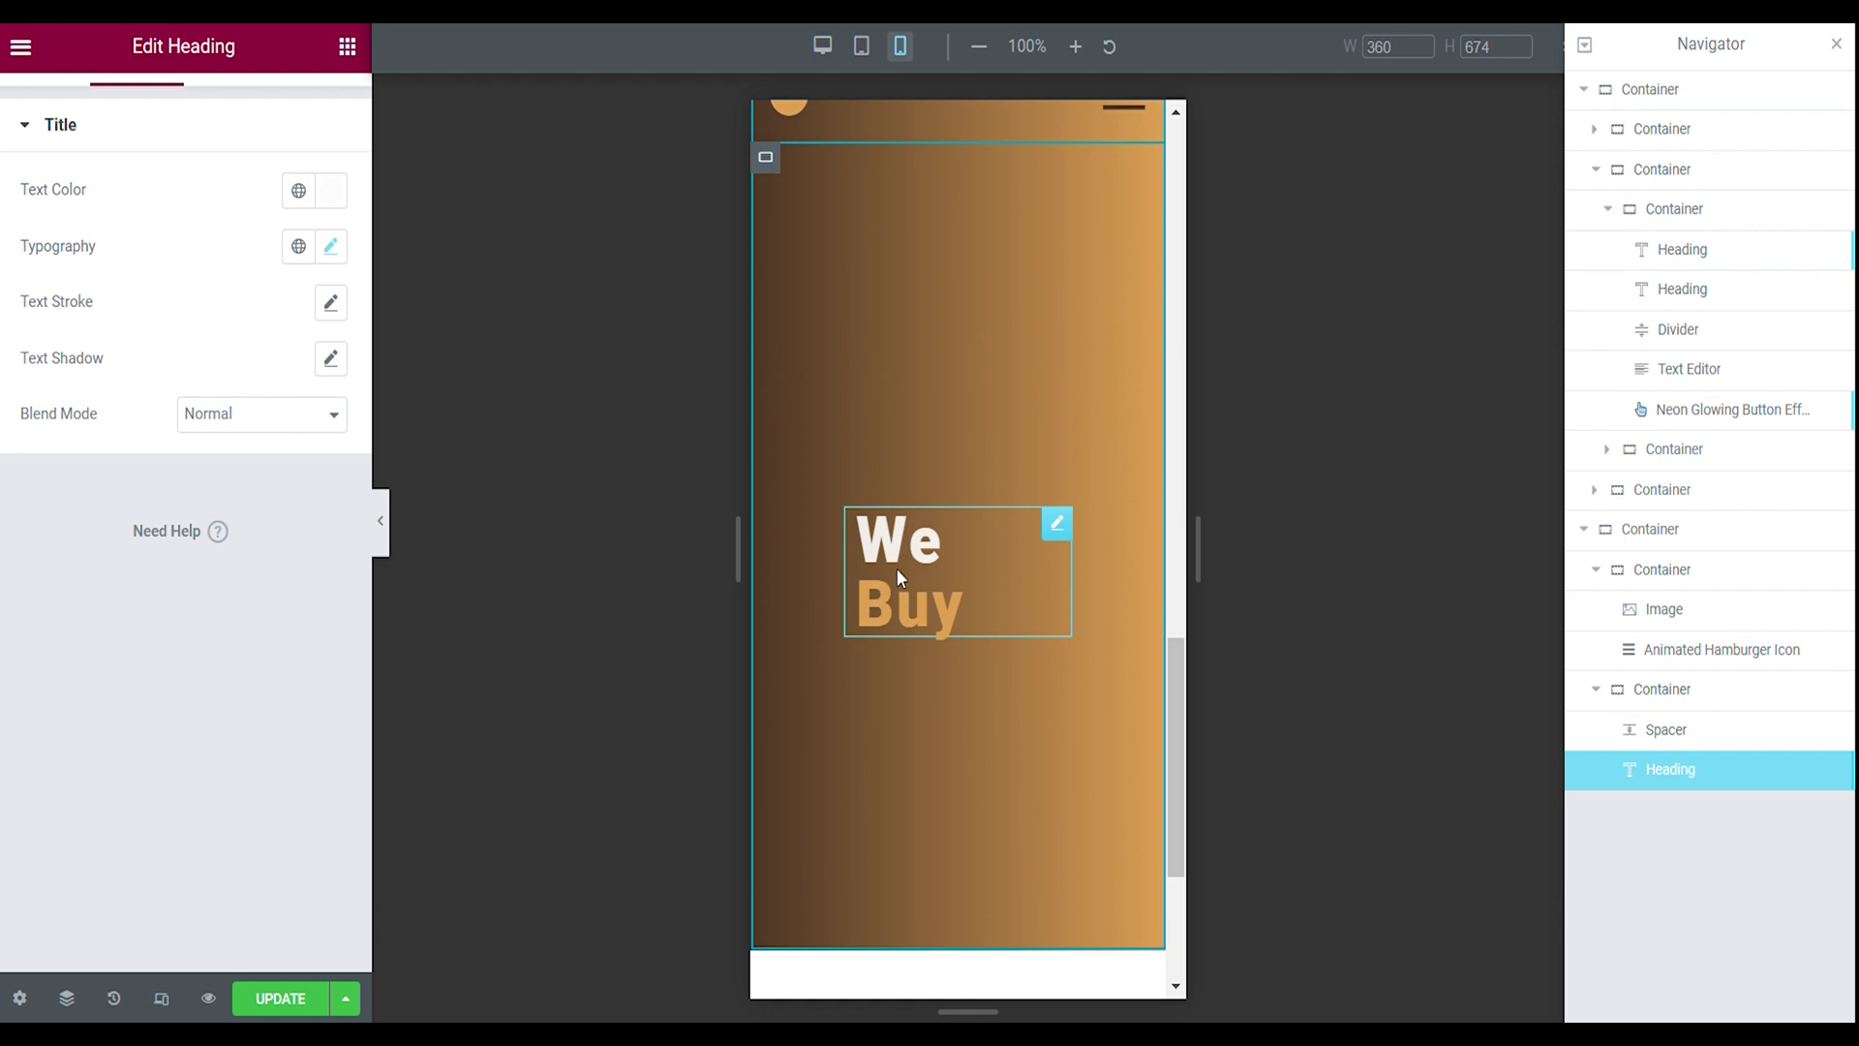
scroll(289, 509, up, 1)
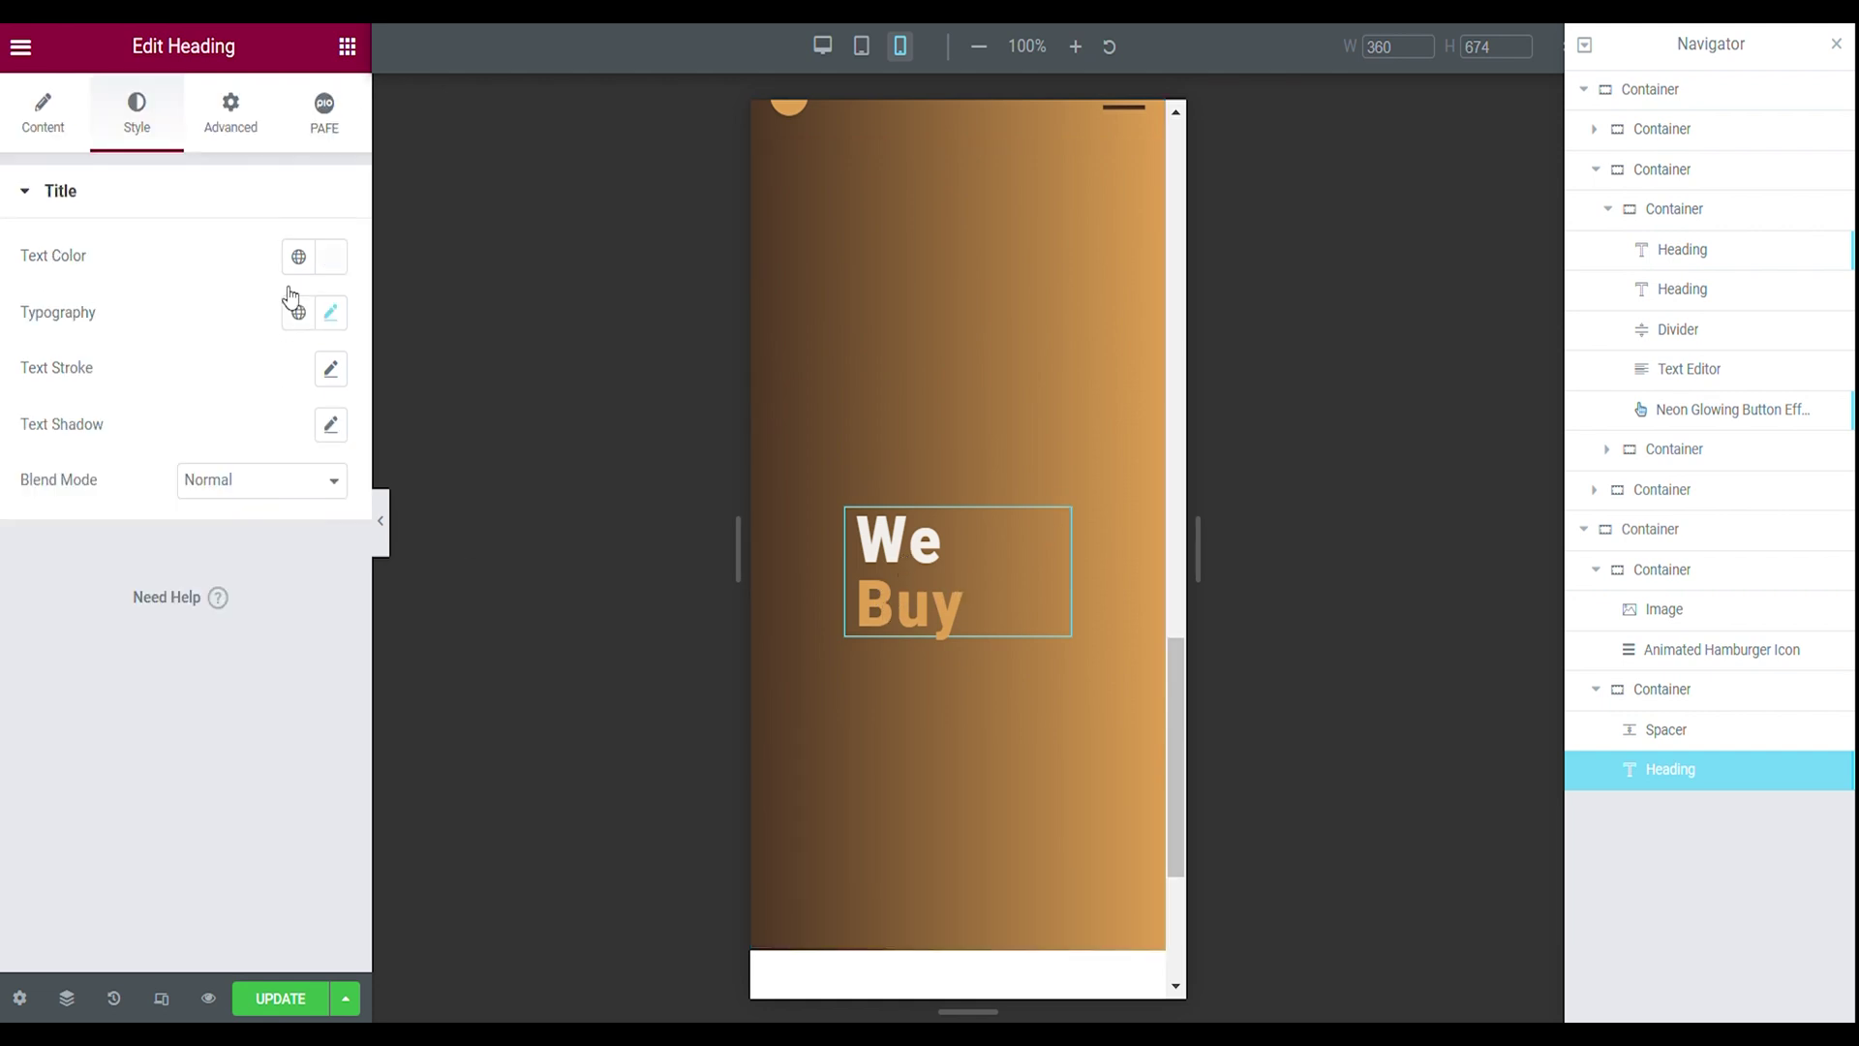
click(238, 116)
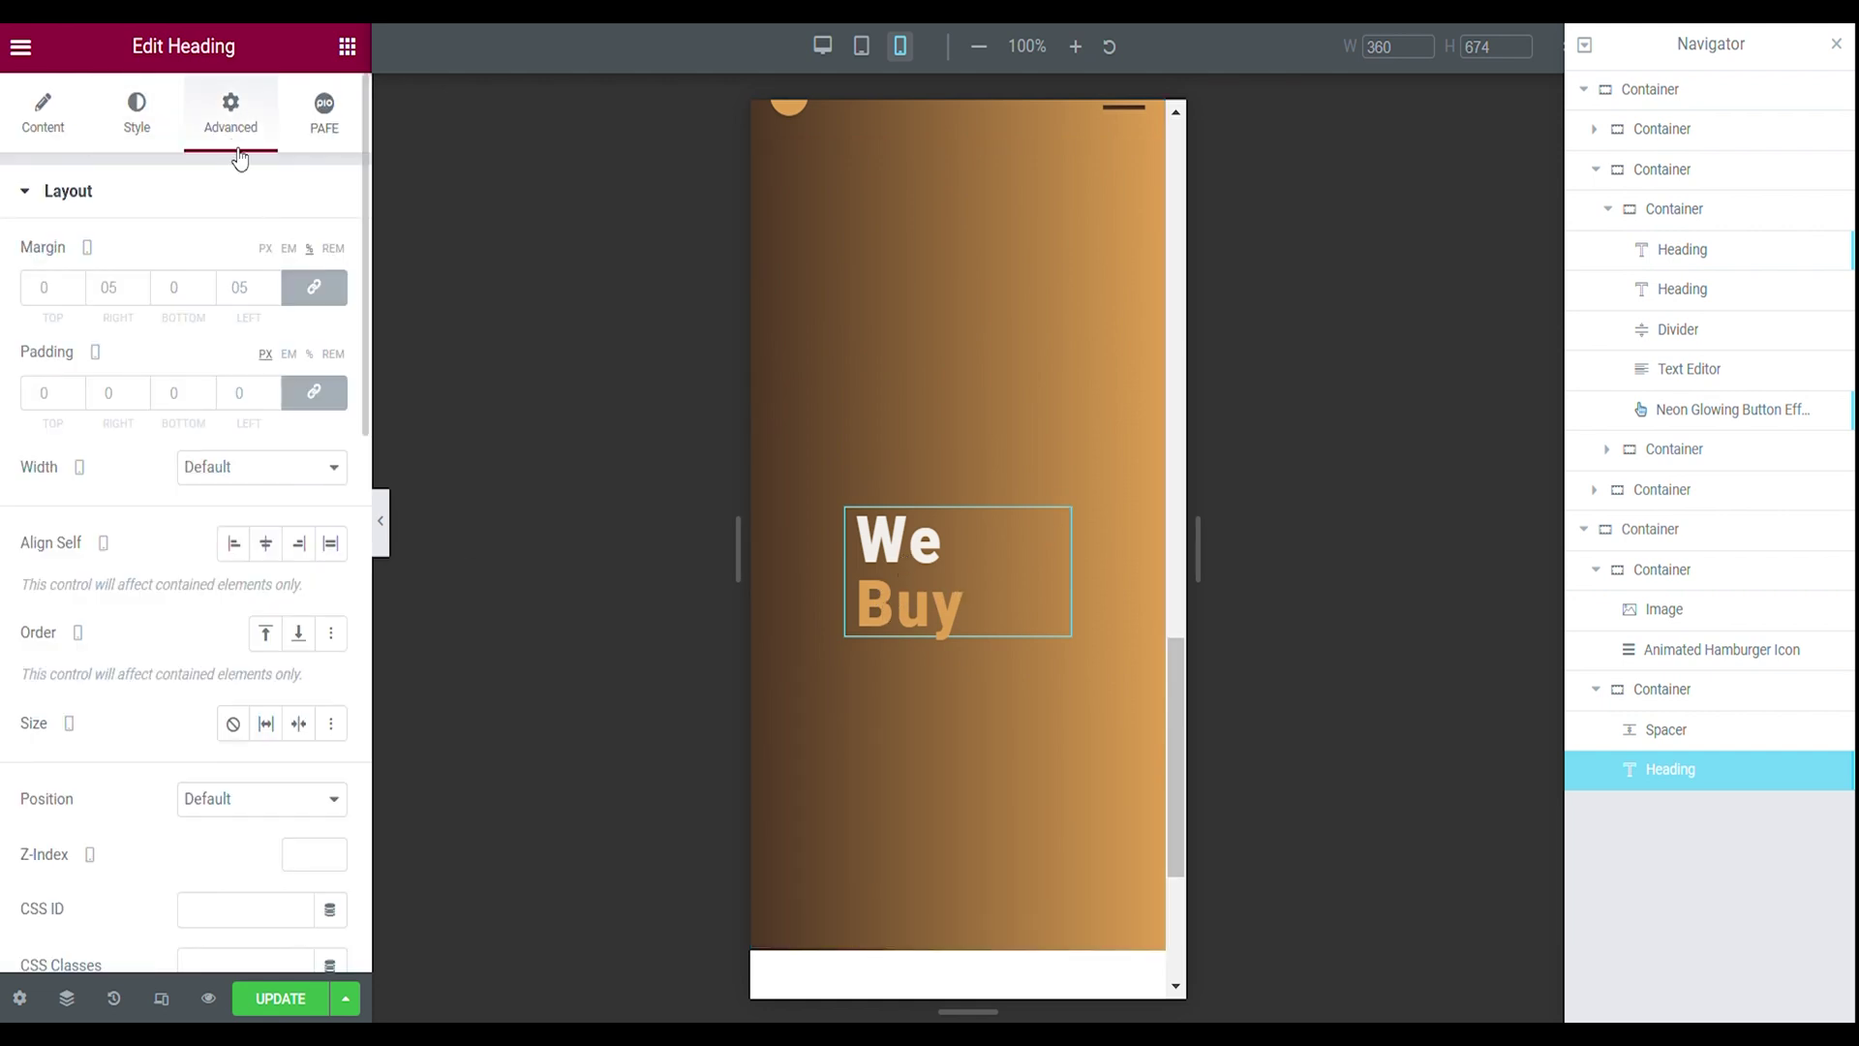
click(244, 521)
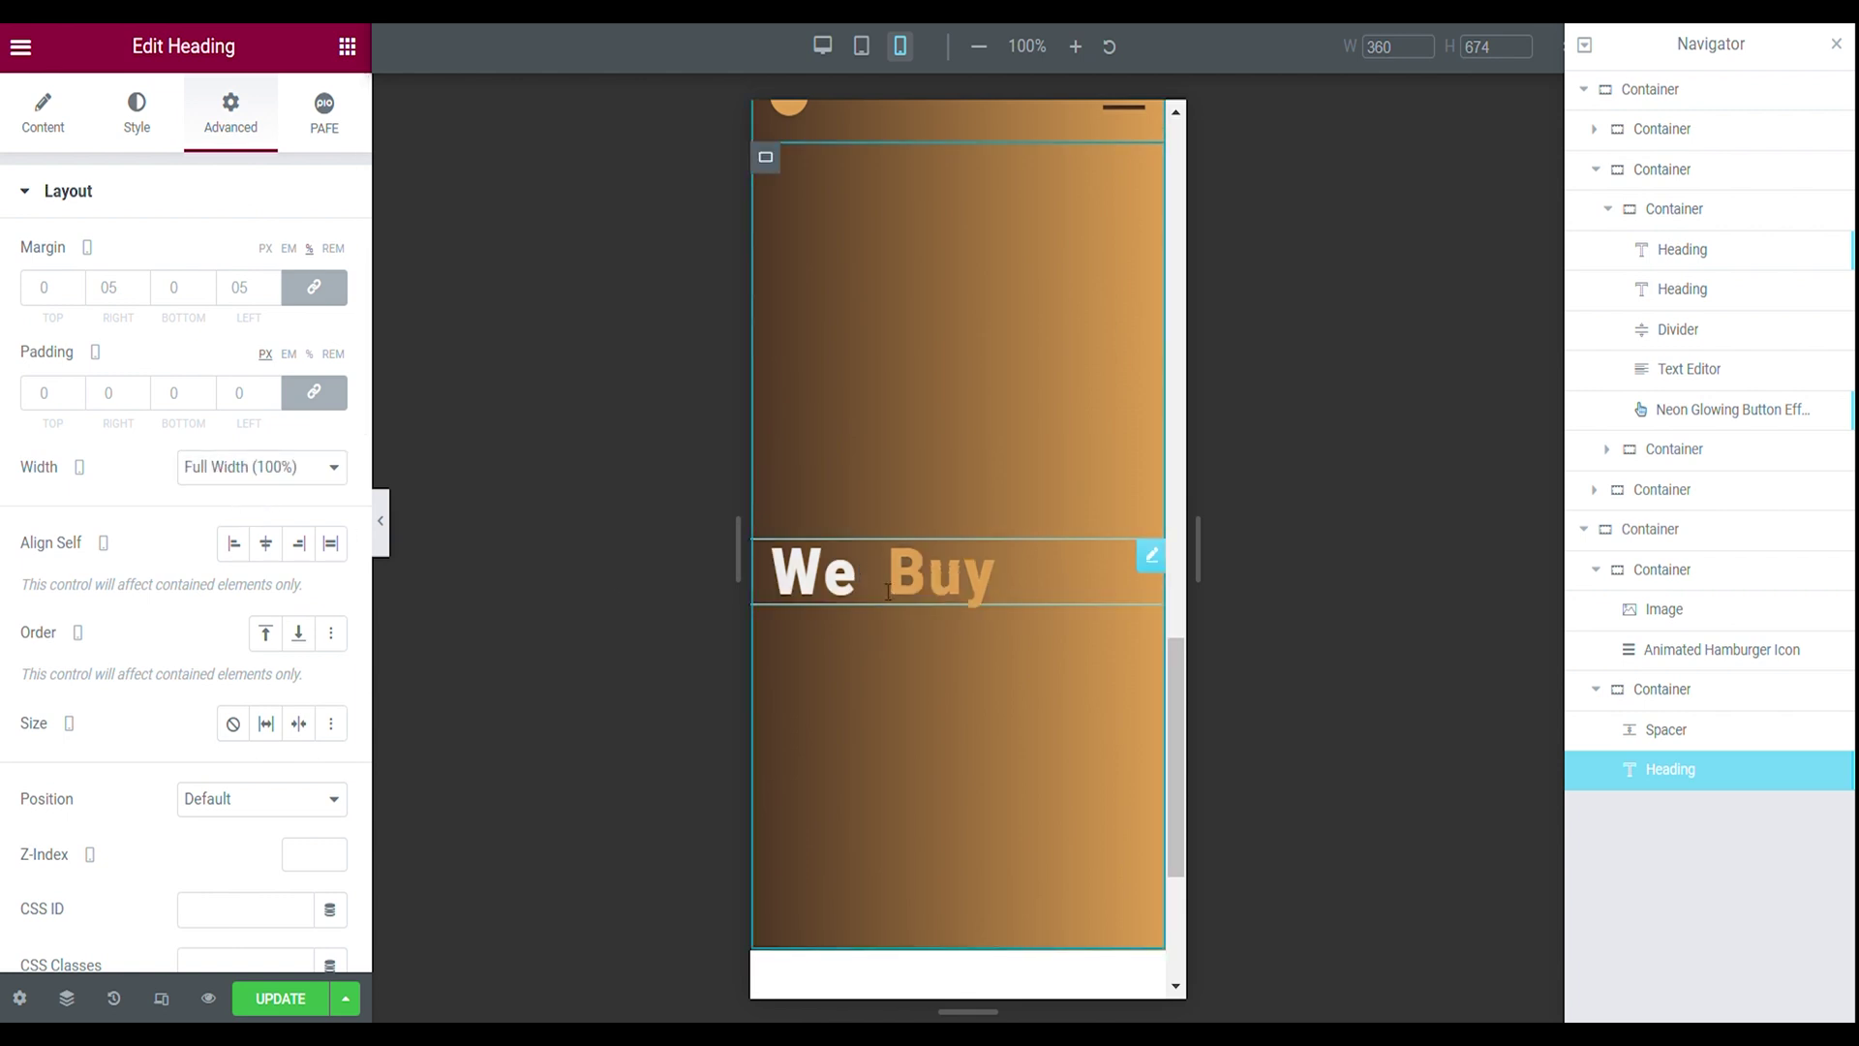
- Set the heading's word spacing and letter spacing both to 0
click(138, 121)
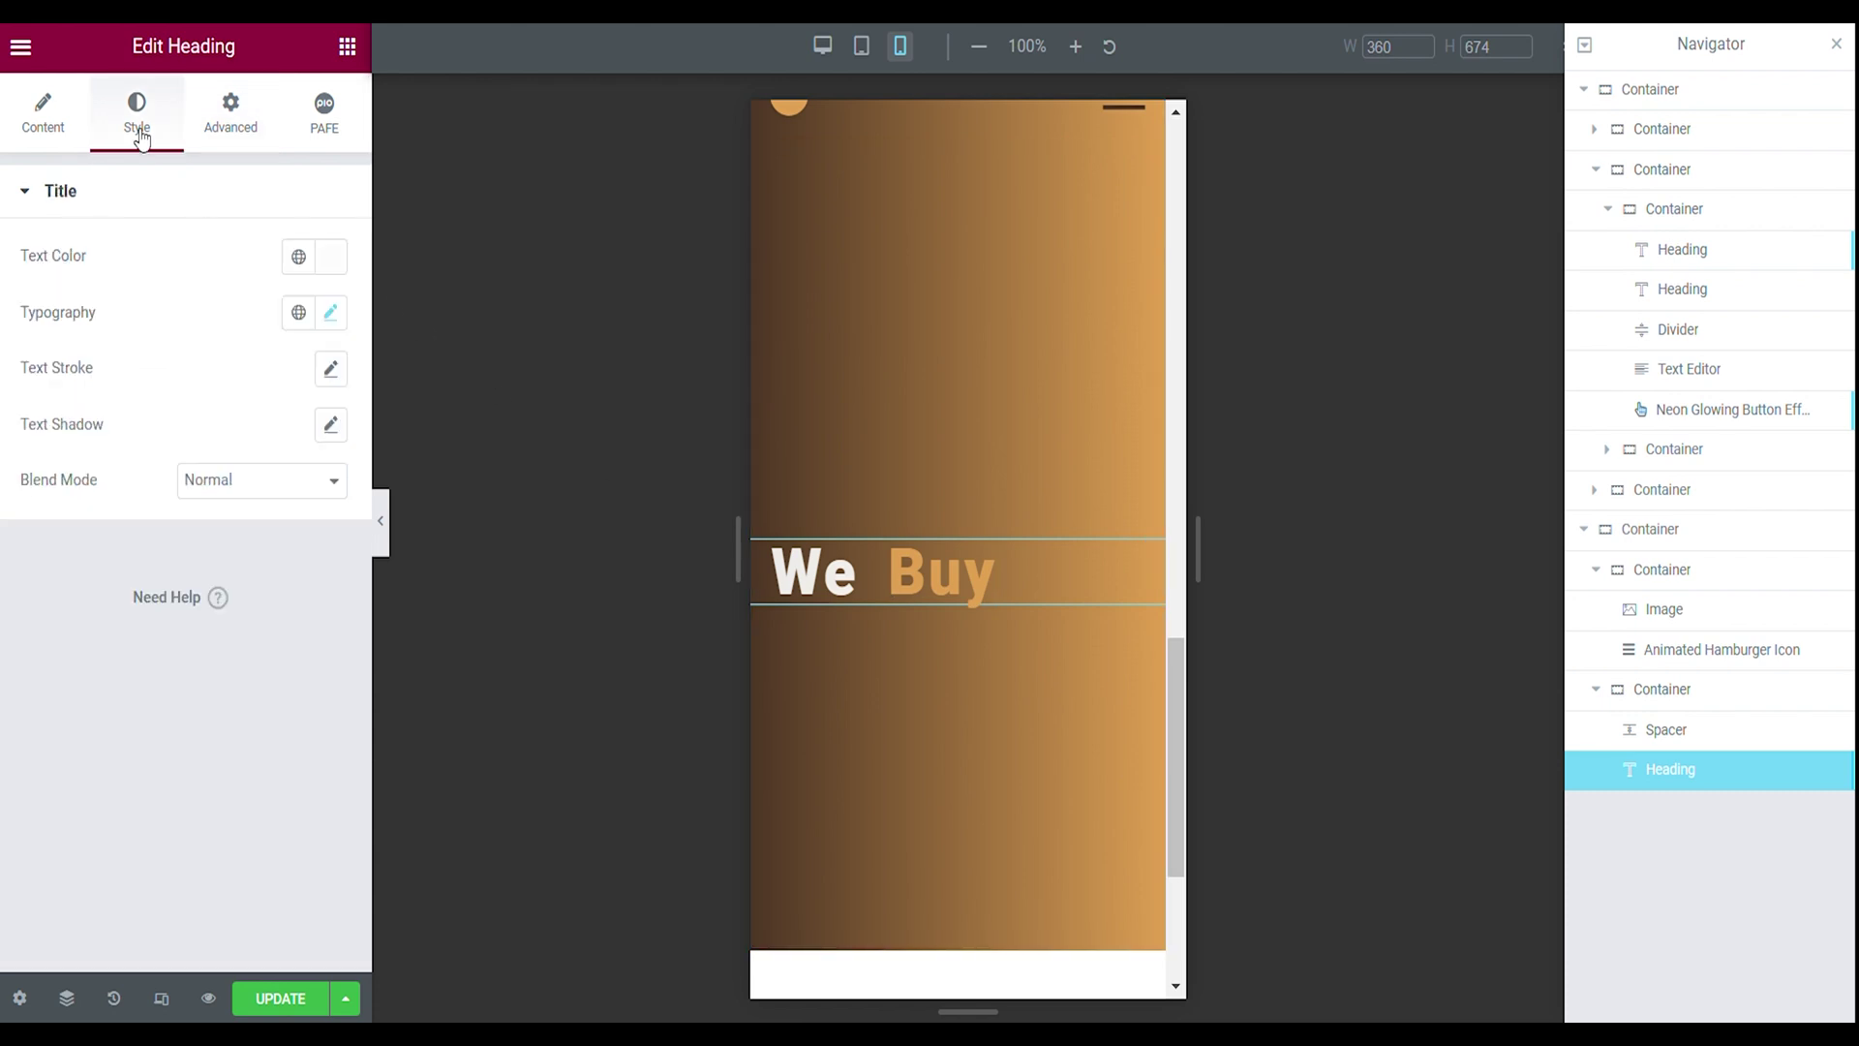
click(331, 313)
scroll(232, 634, down, 1)
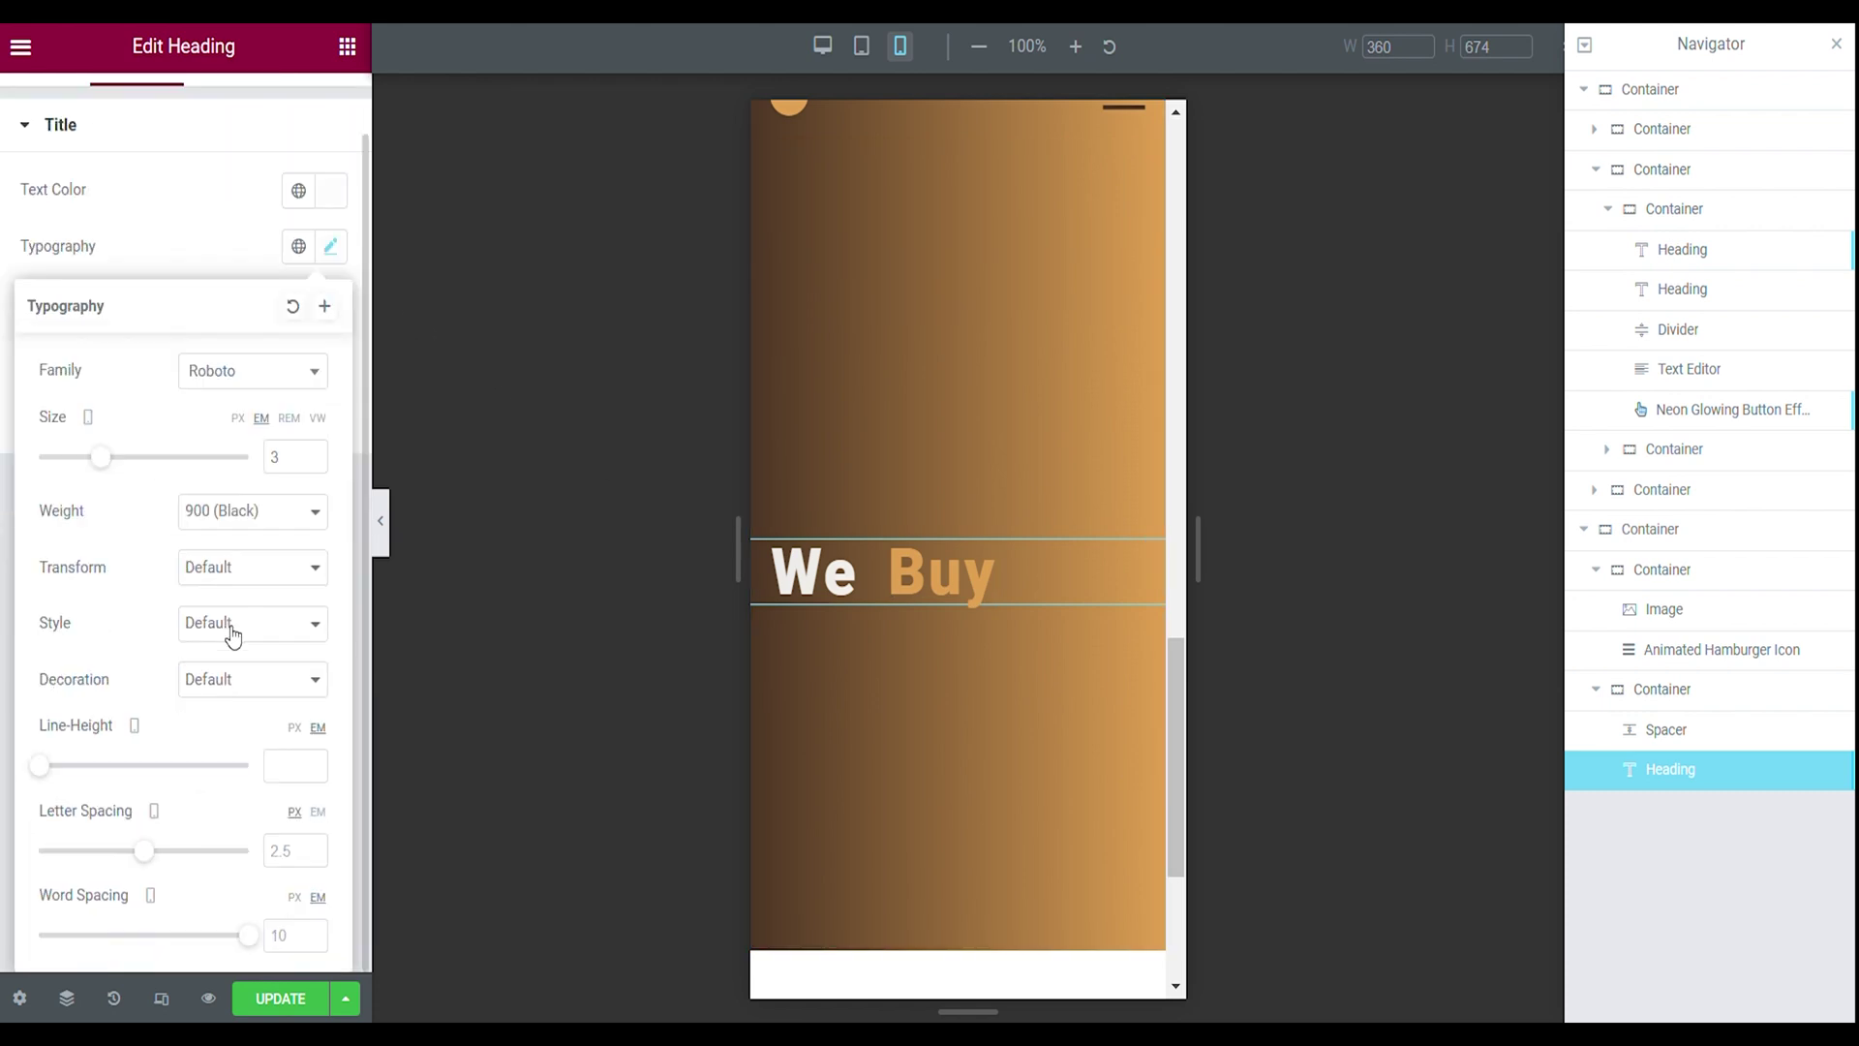
click(297, 939)
text(0)
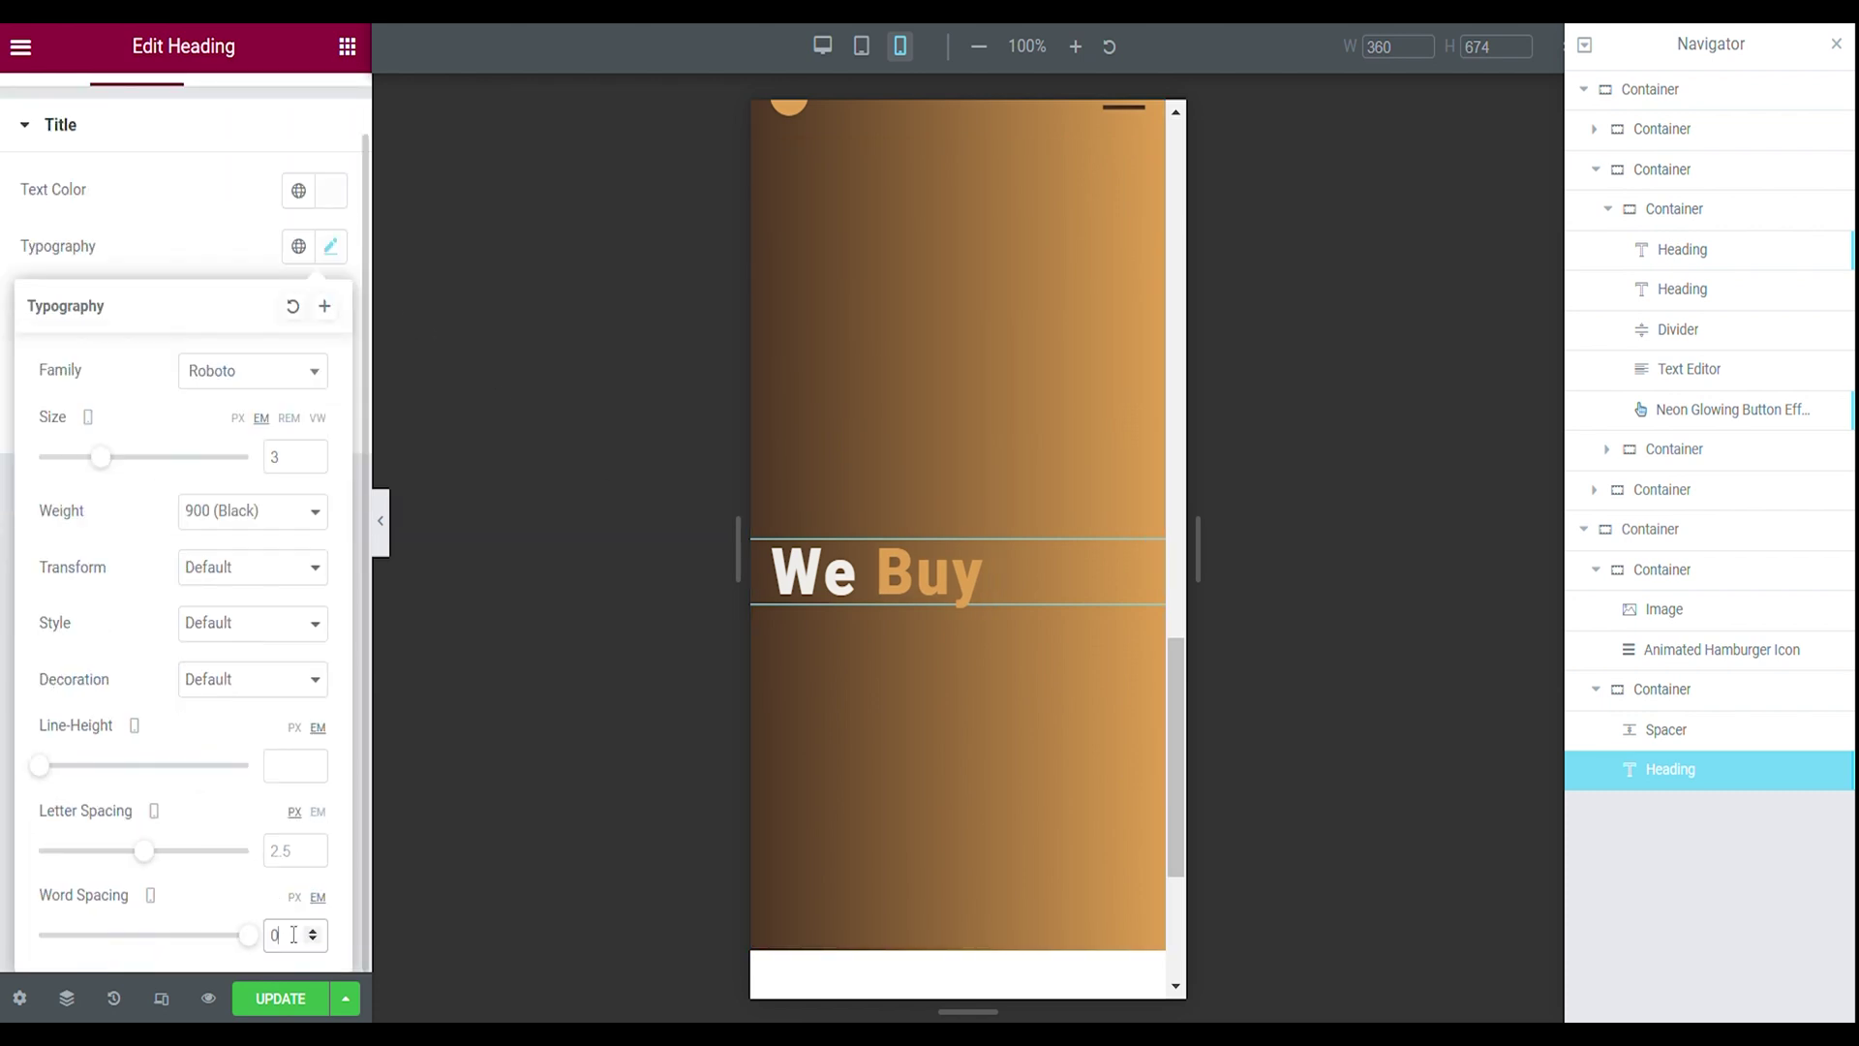
click(292, 853)
text(0)
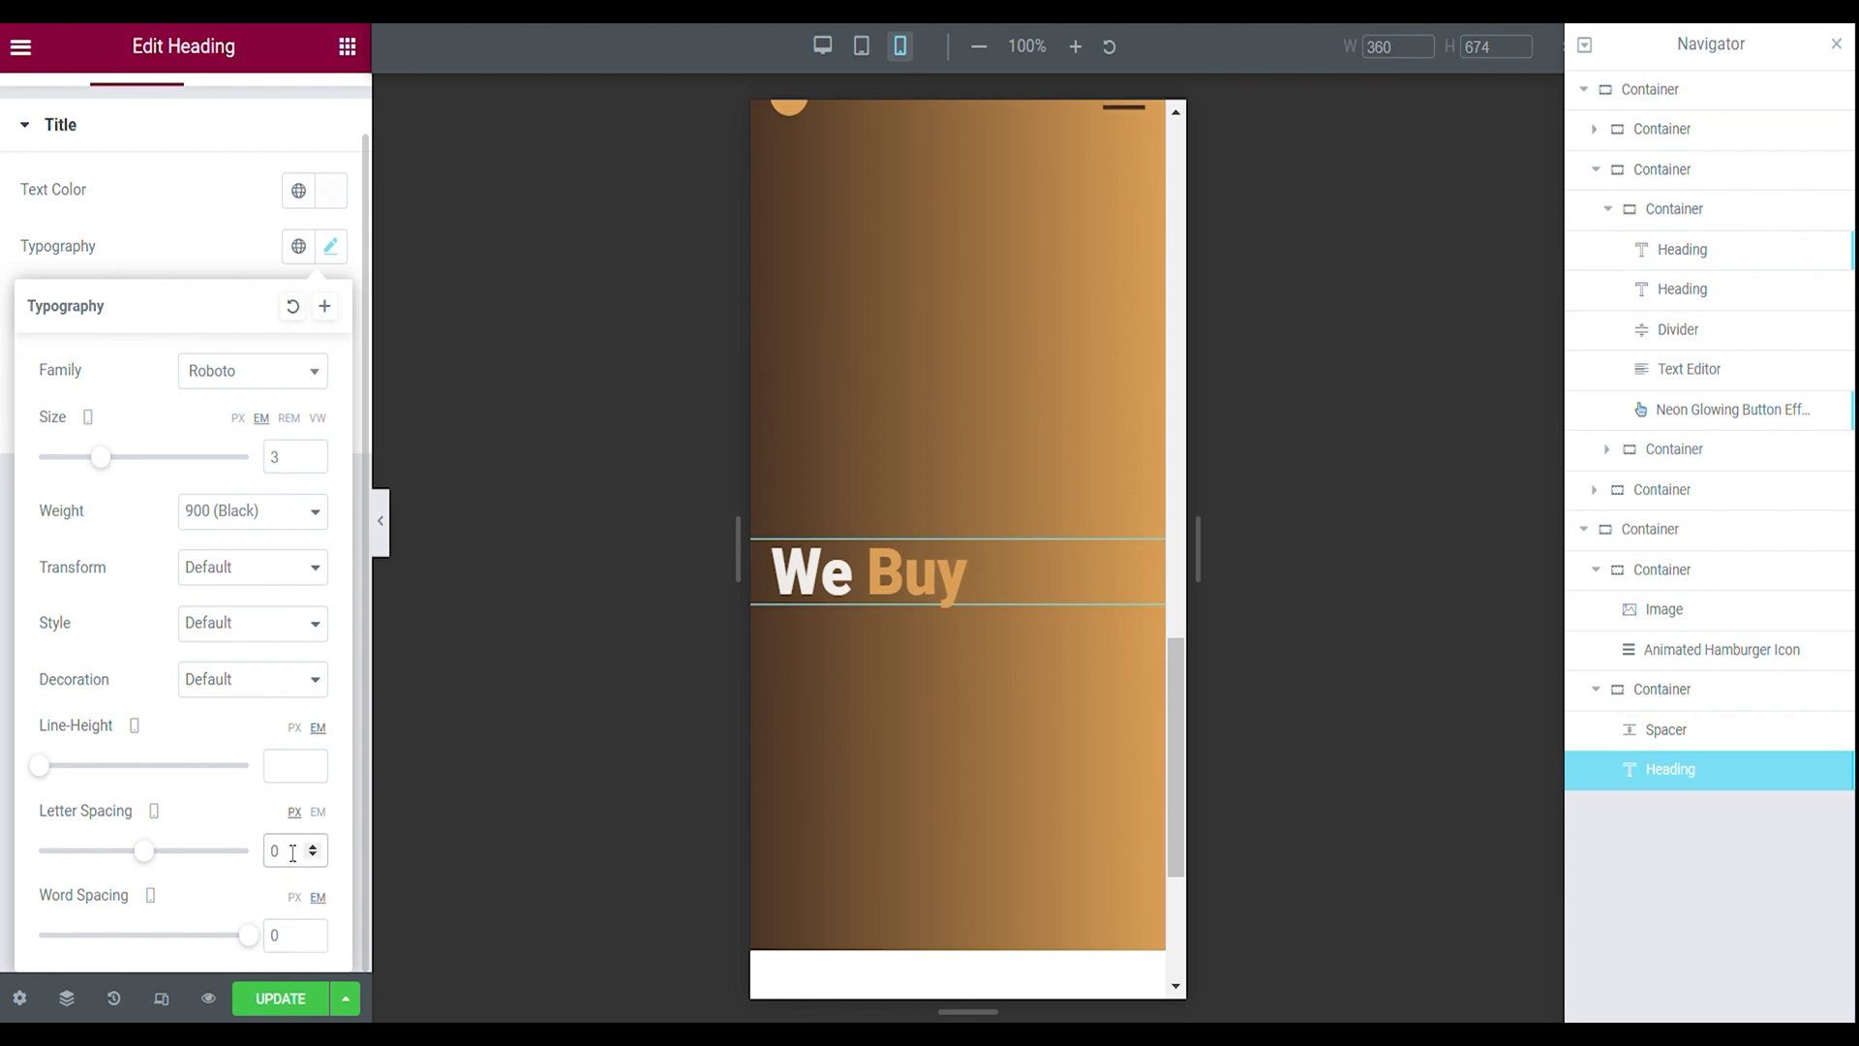
- Copy the Your Dead Computer heading and paste it below We Buy
right_click(1674, 293)
click(1669, 291)
right_click(1669, 291)
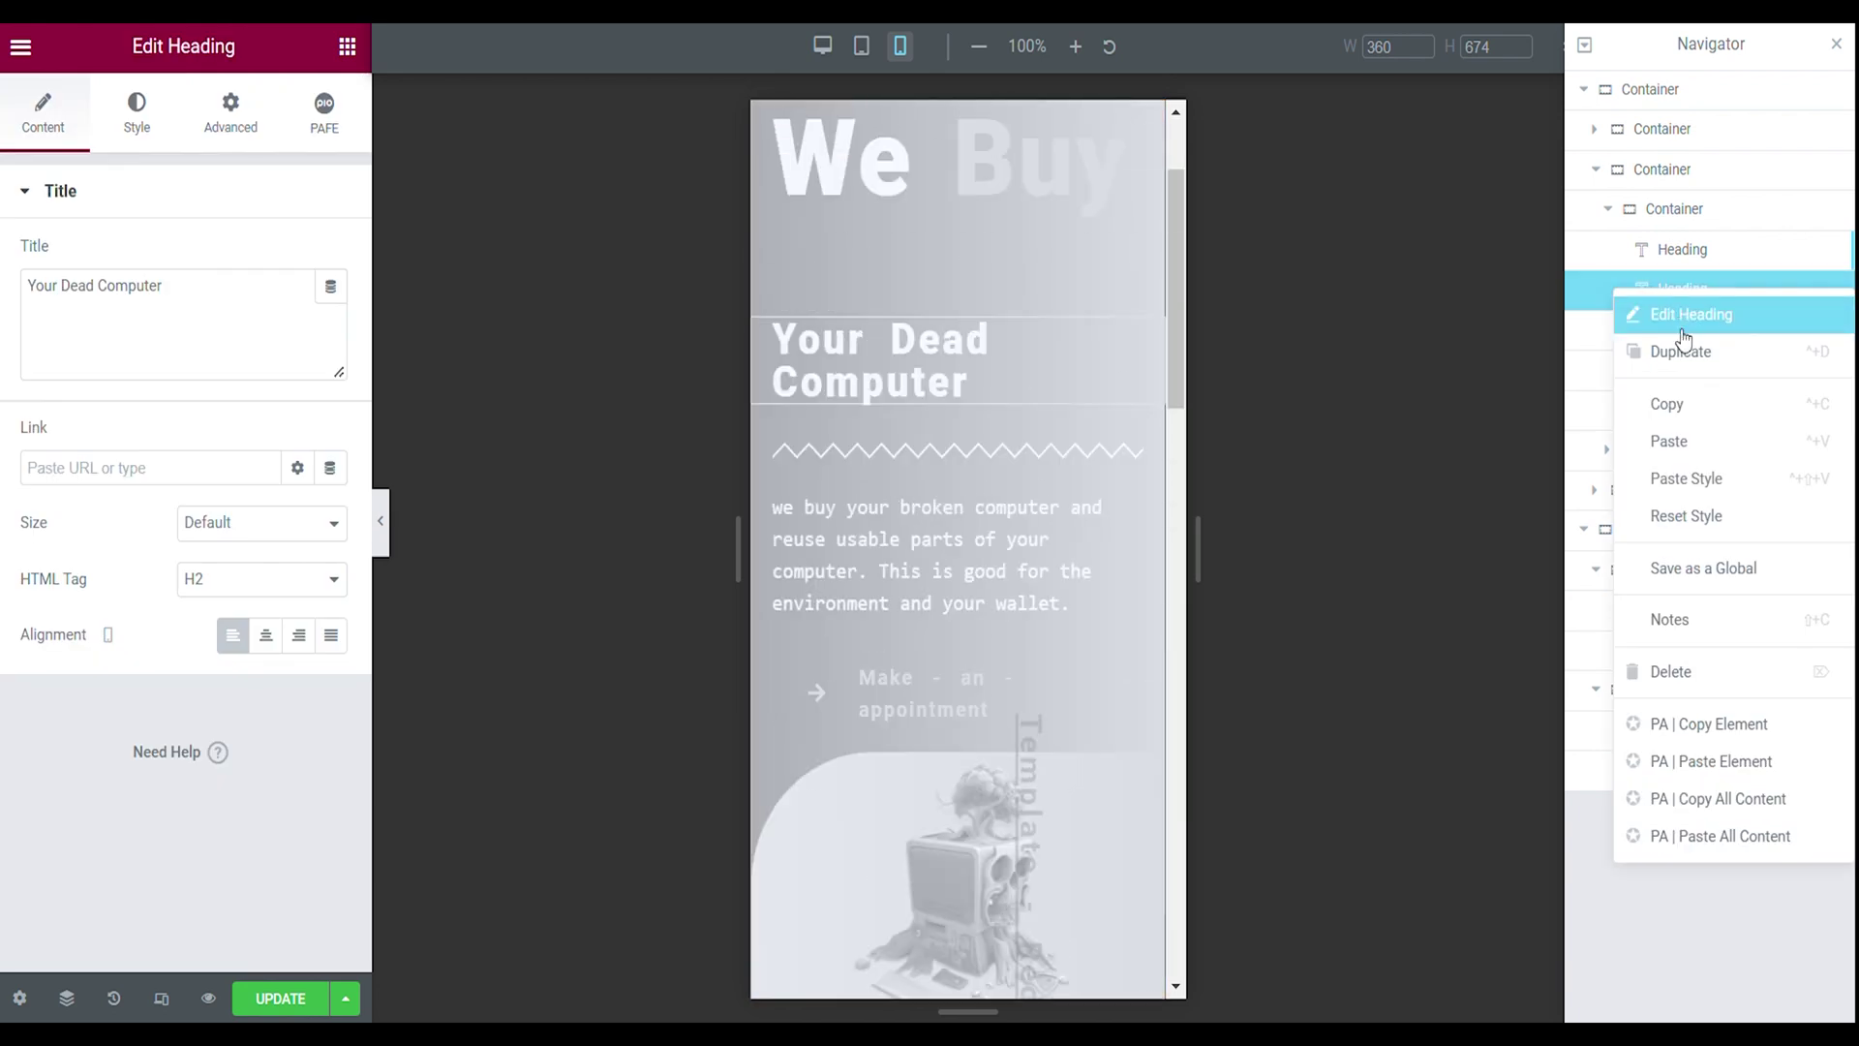
click(1692, 404)
key(ctrl+v)
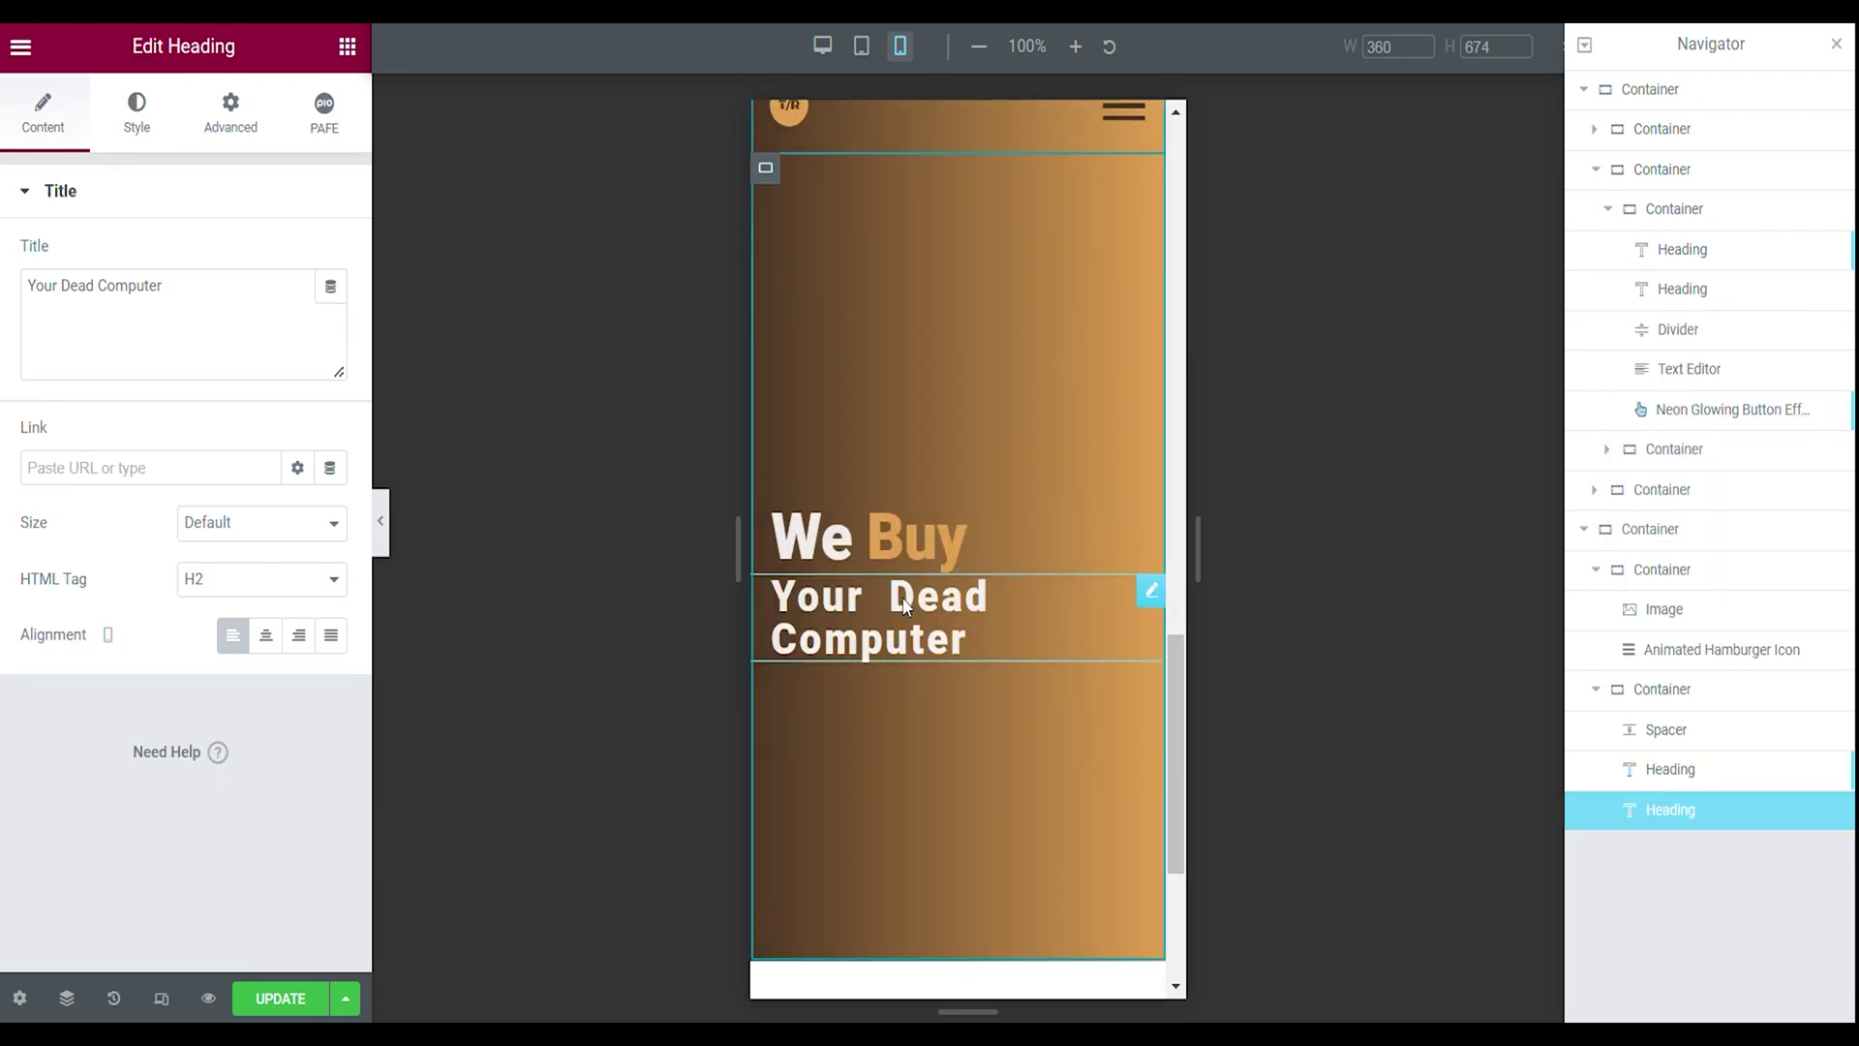
- Give the pasted heading size 1.5, letter spacing -0.1 and word spacing 0
click(137, 126)
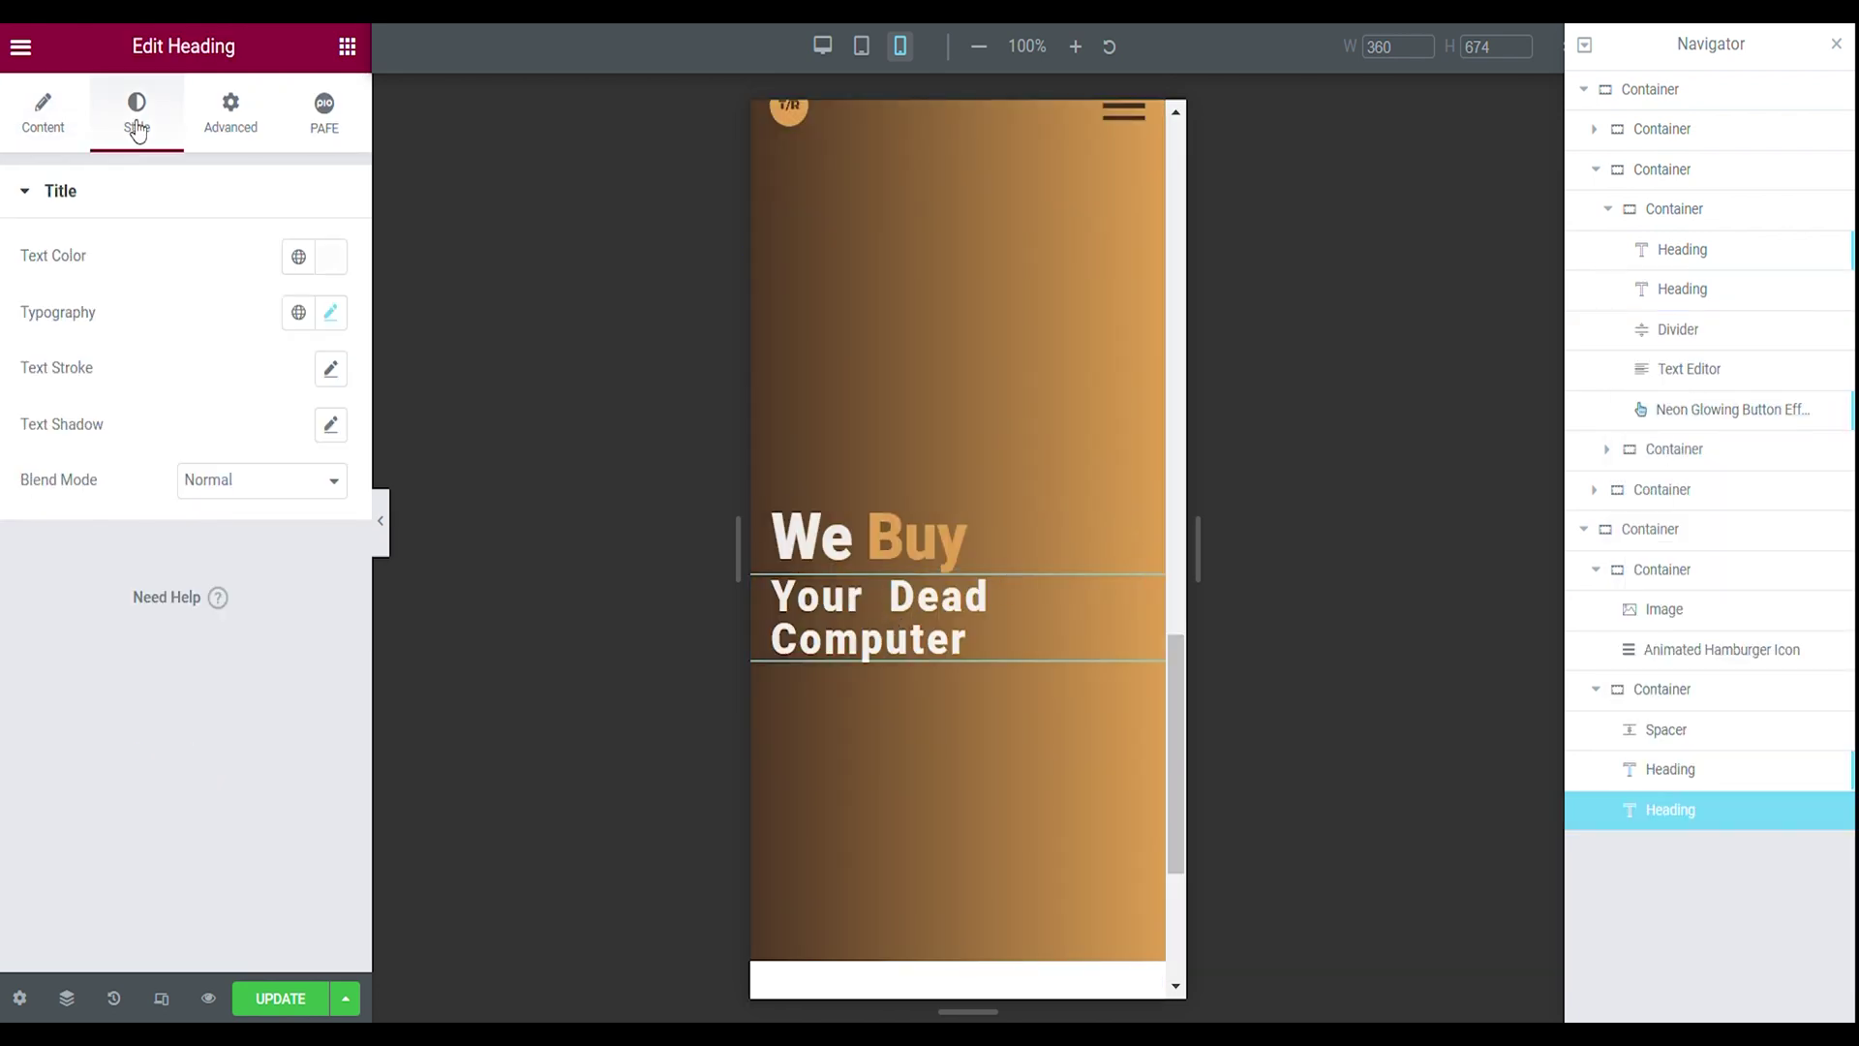
click(330, 312)
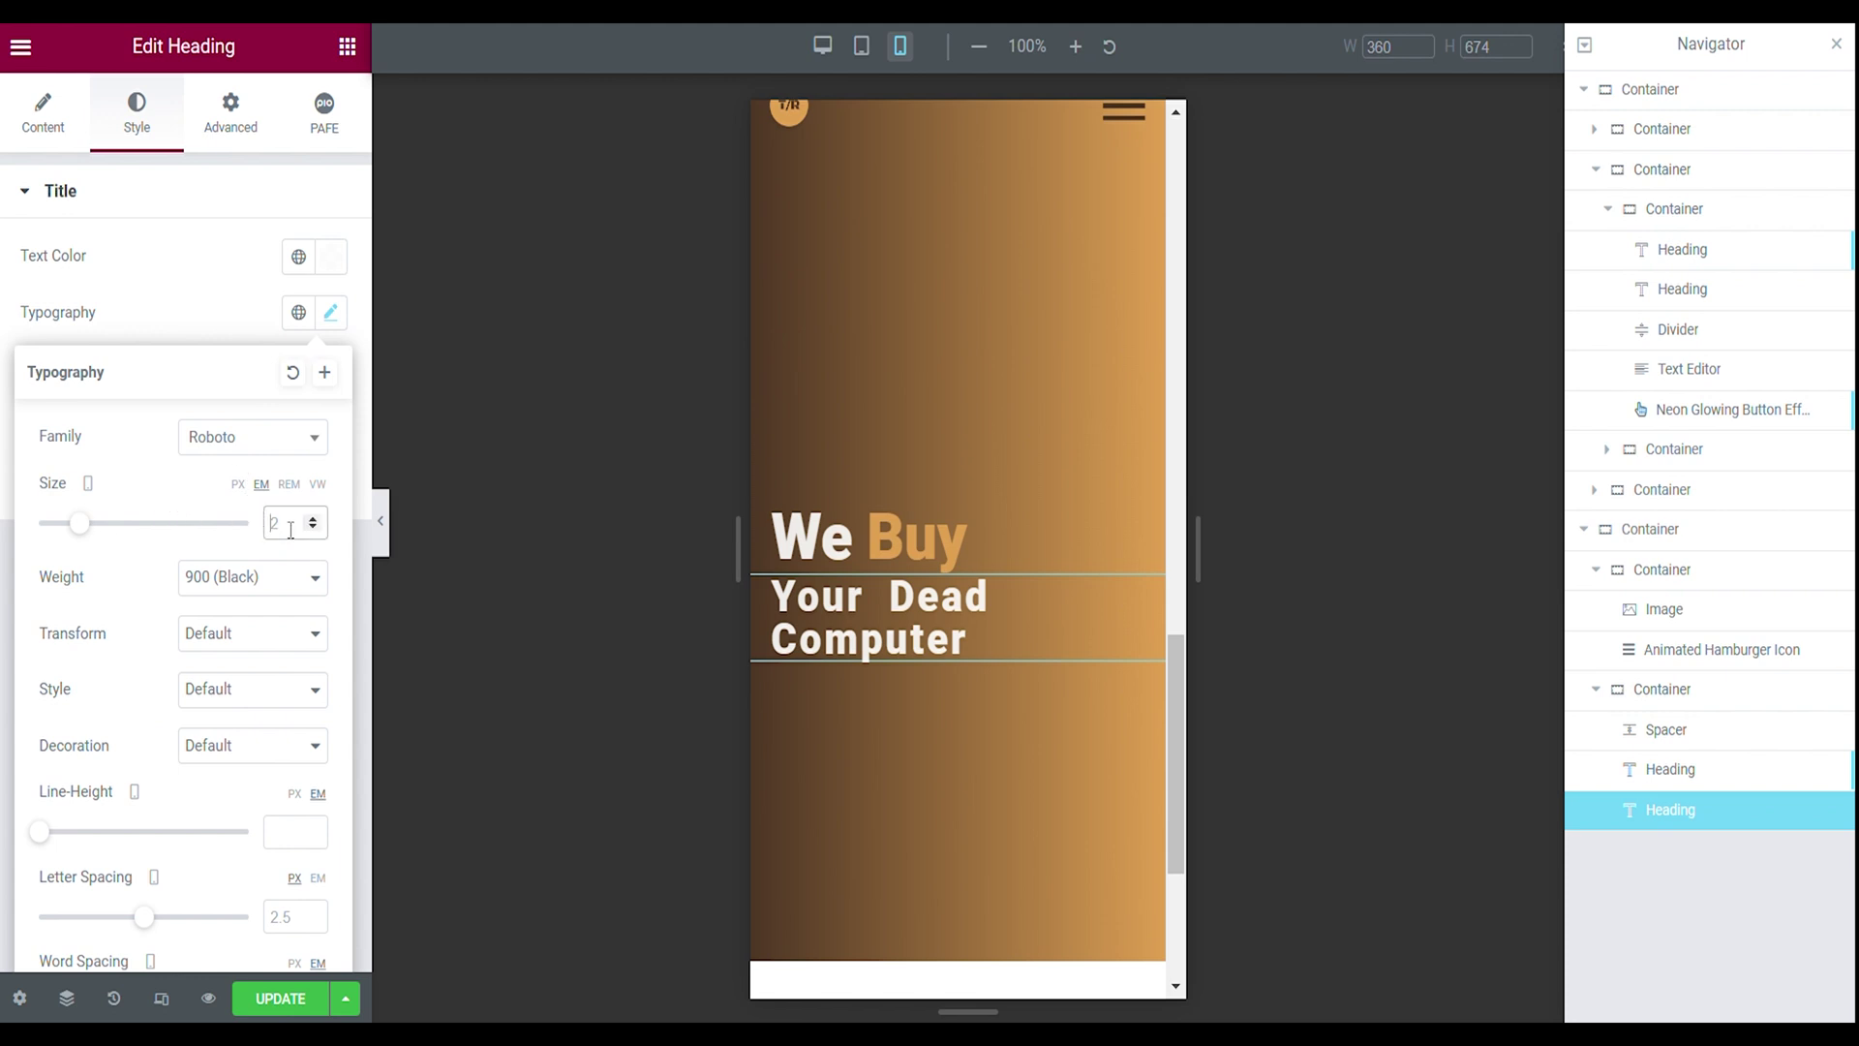
text(1.5)
scroll(290, 852, down, 1)
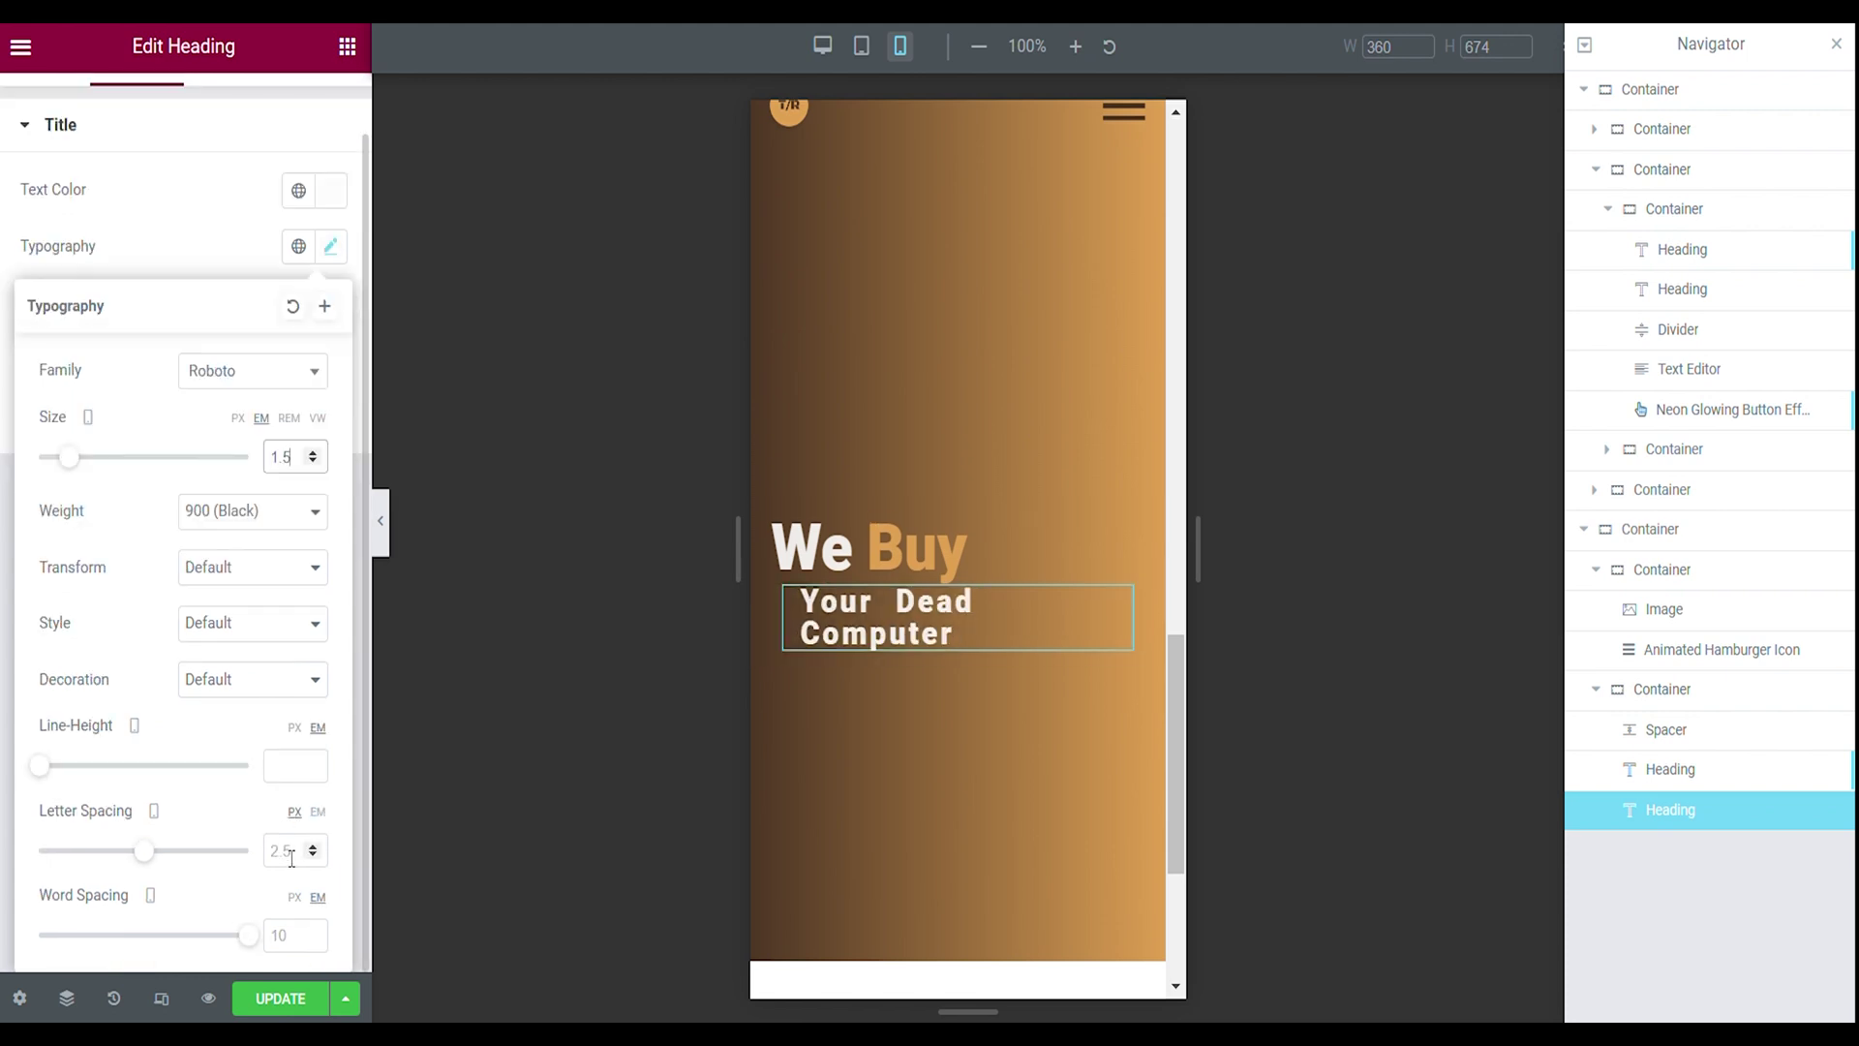
click(292, 859)
text(-0.1)
click(279, 949)
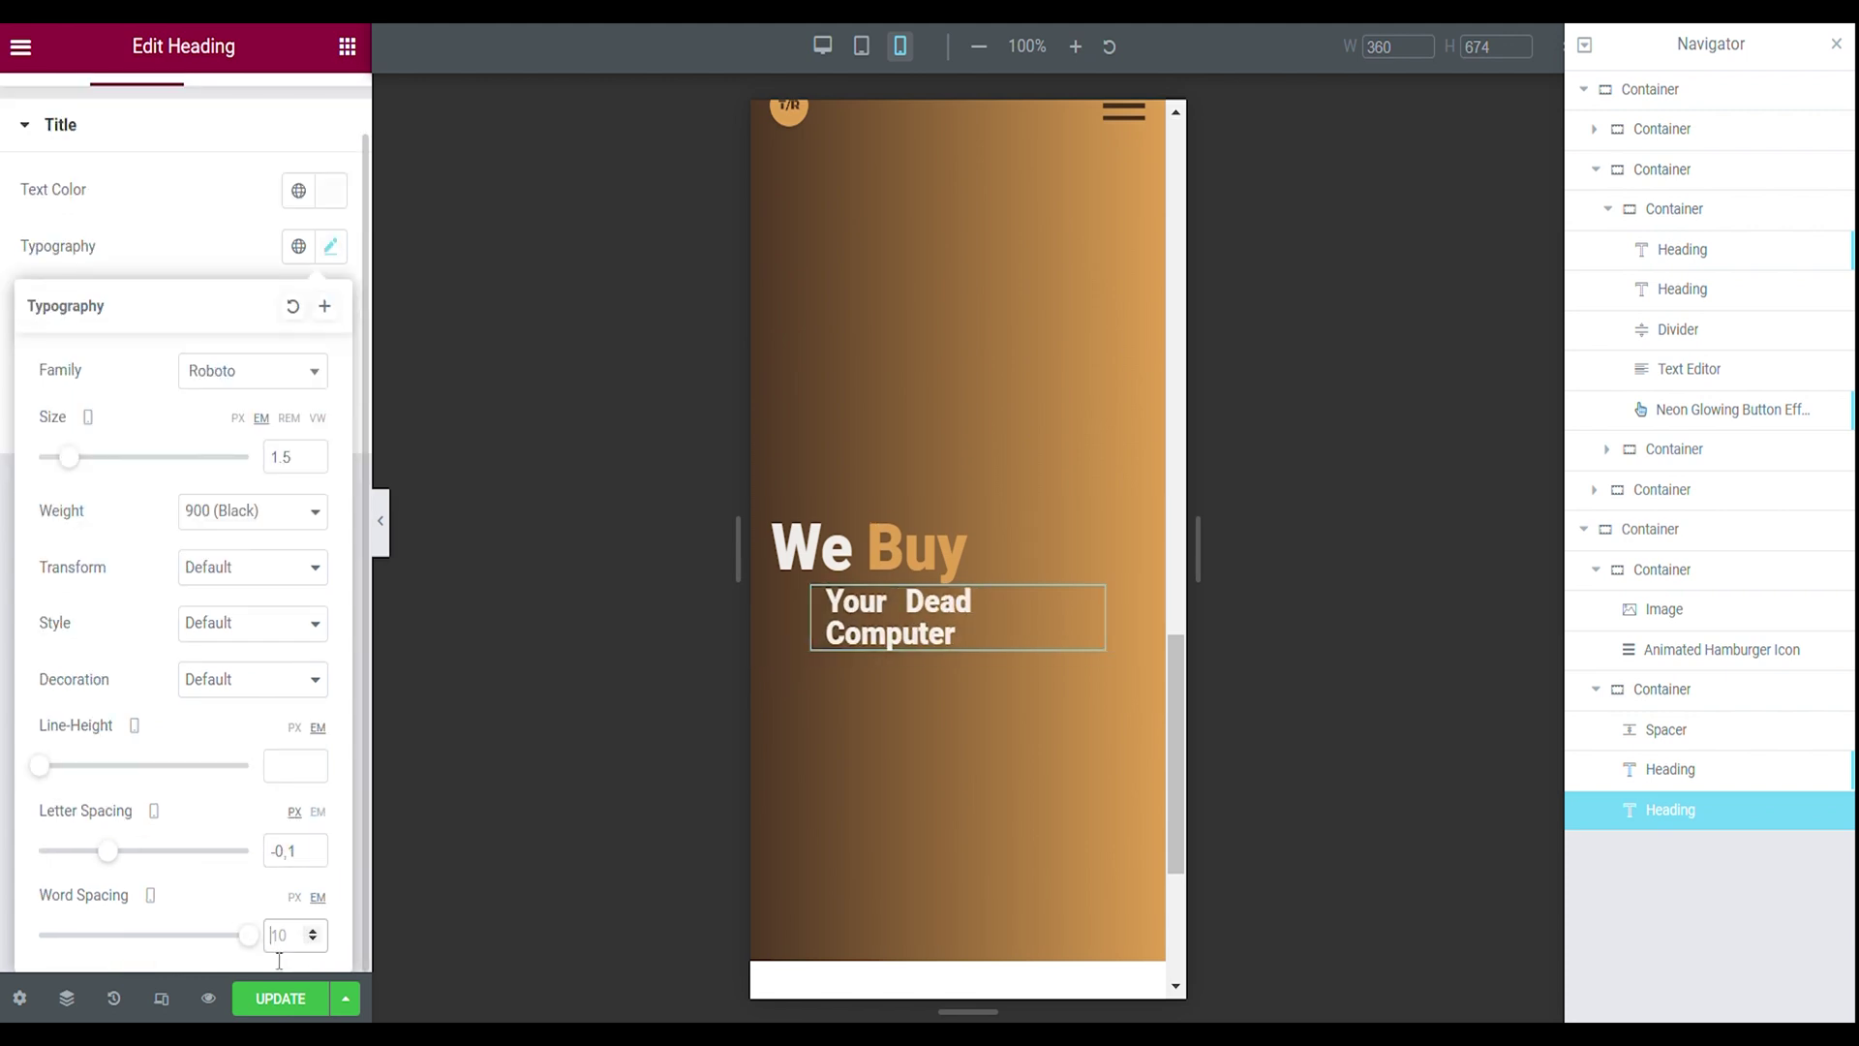
text(0)
- Set the heading's width to Full Width (100%)
scroll(208, 310, up, 1)
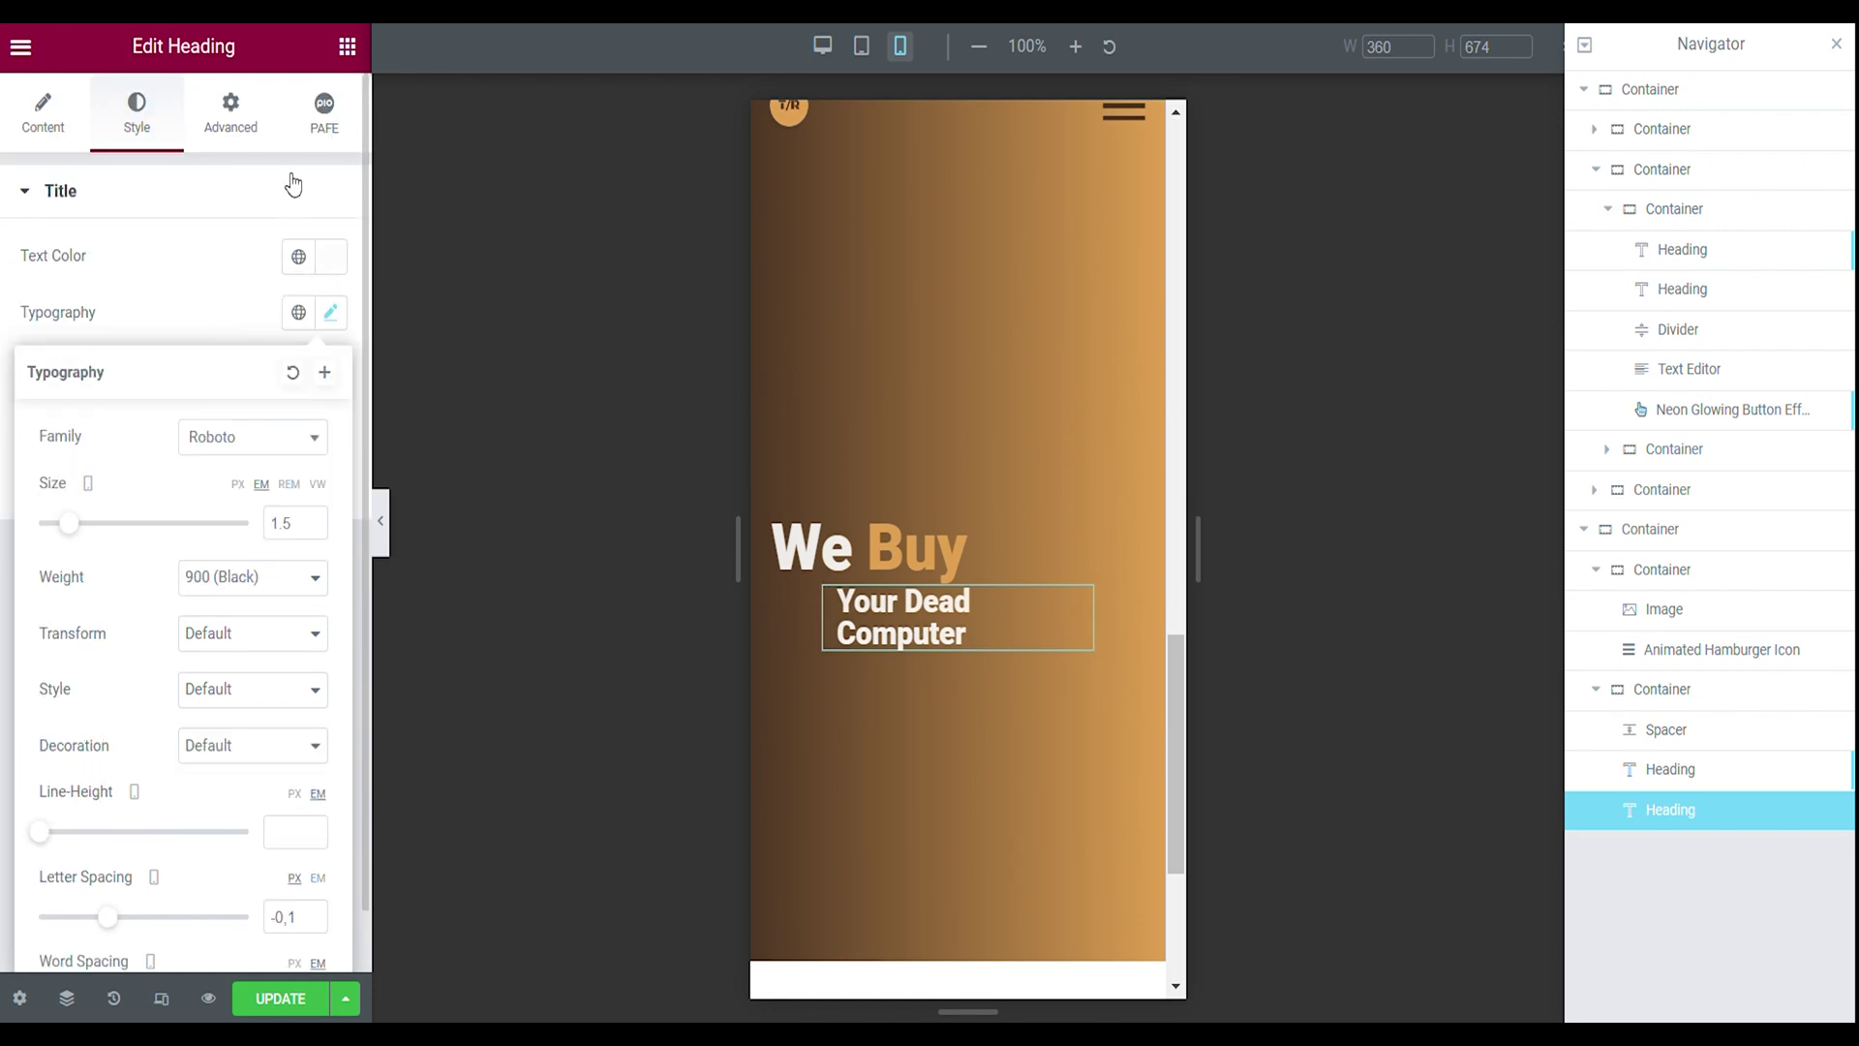
click(261, 141)
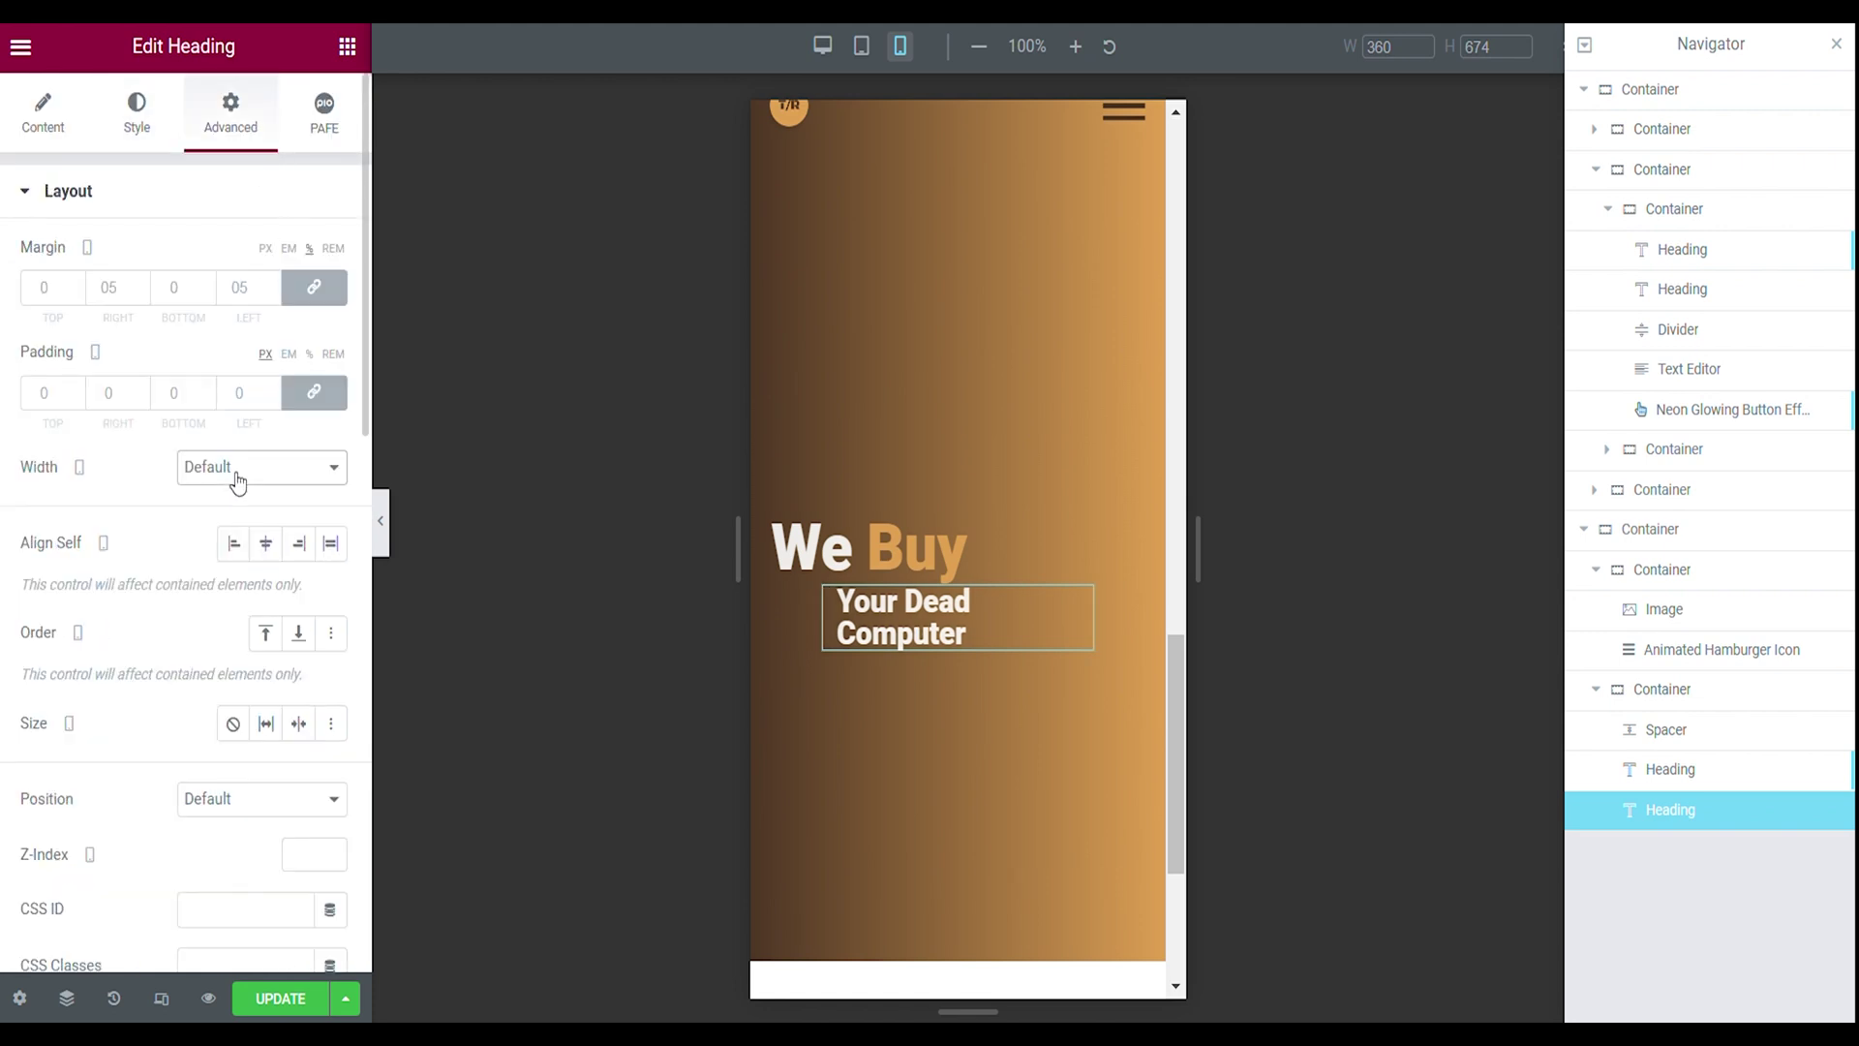
click(224, 531)
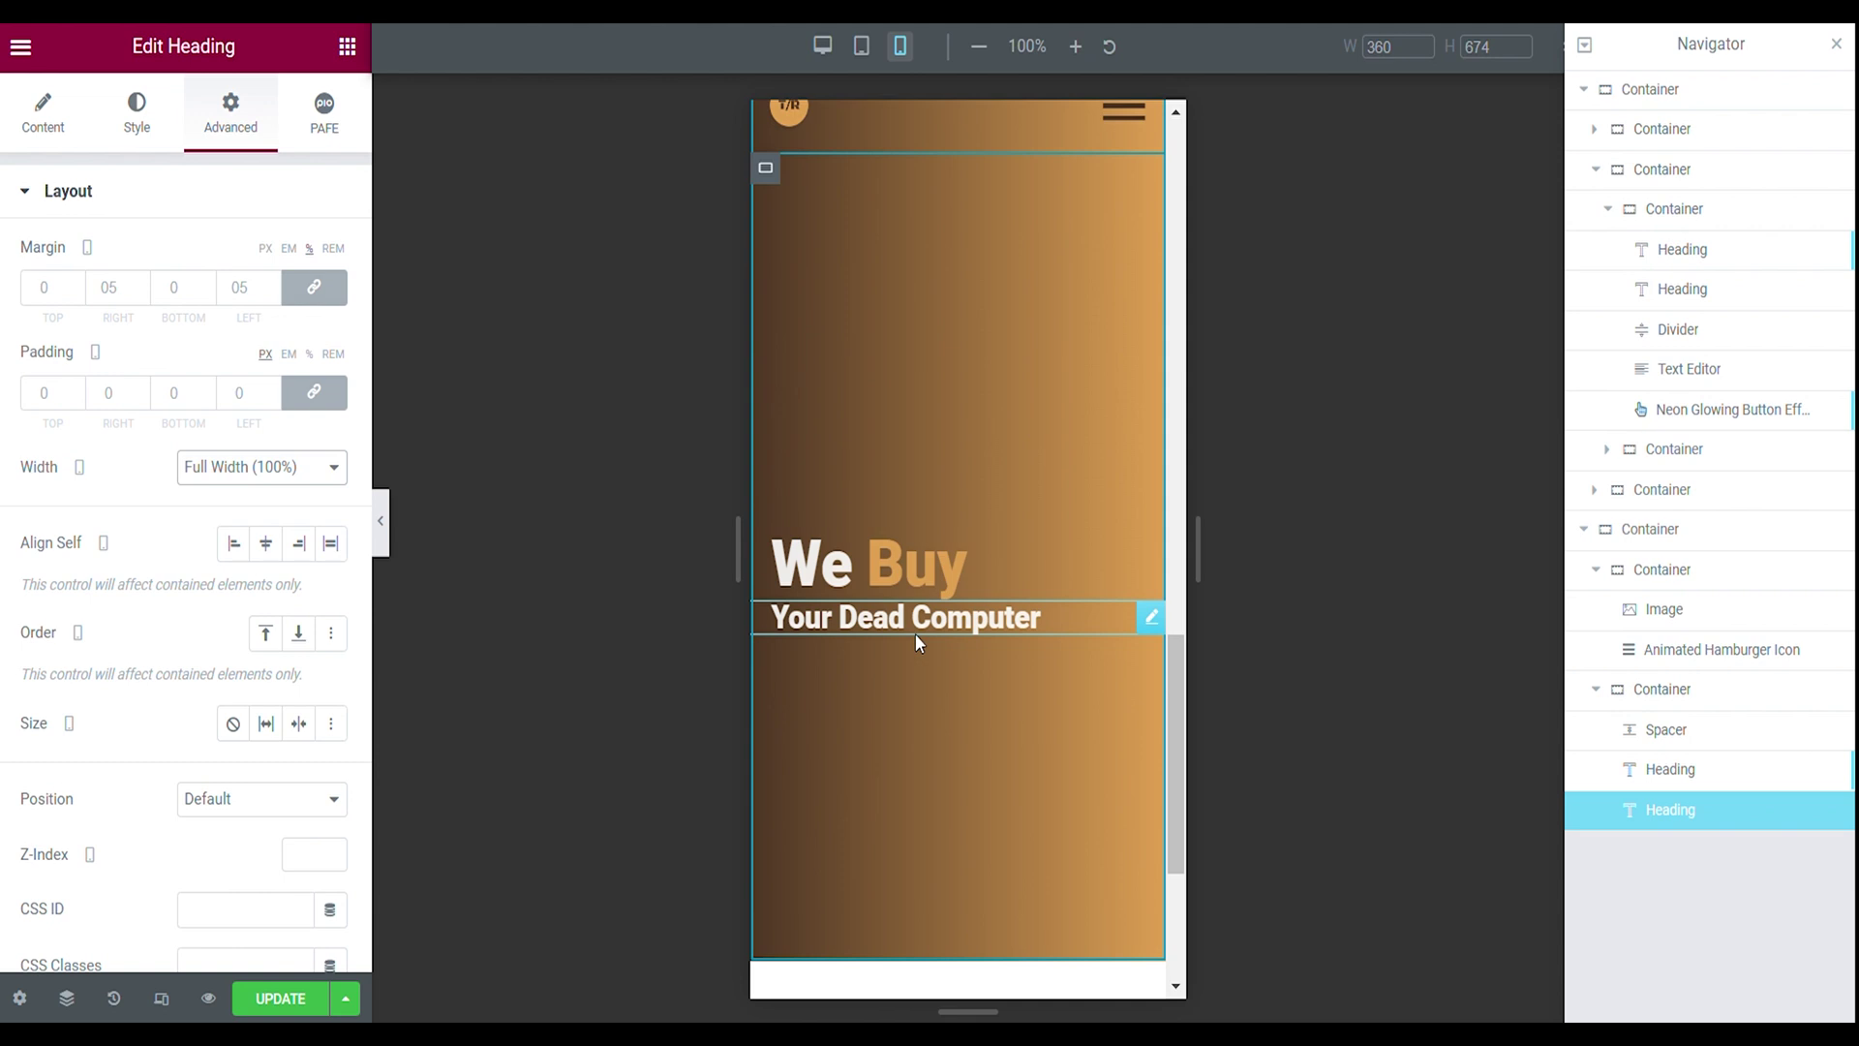
click(1688, 334)
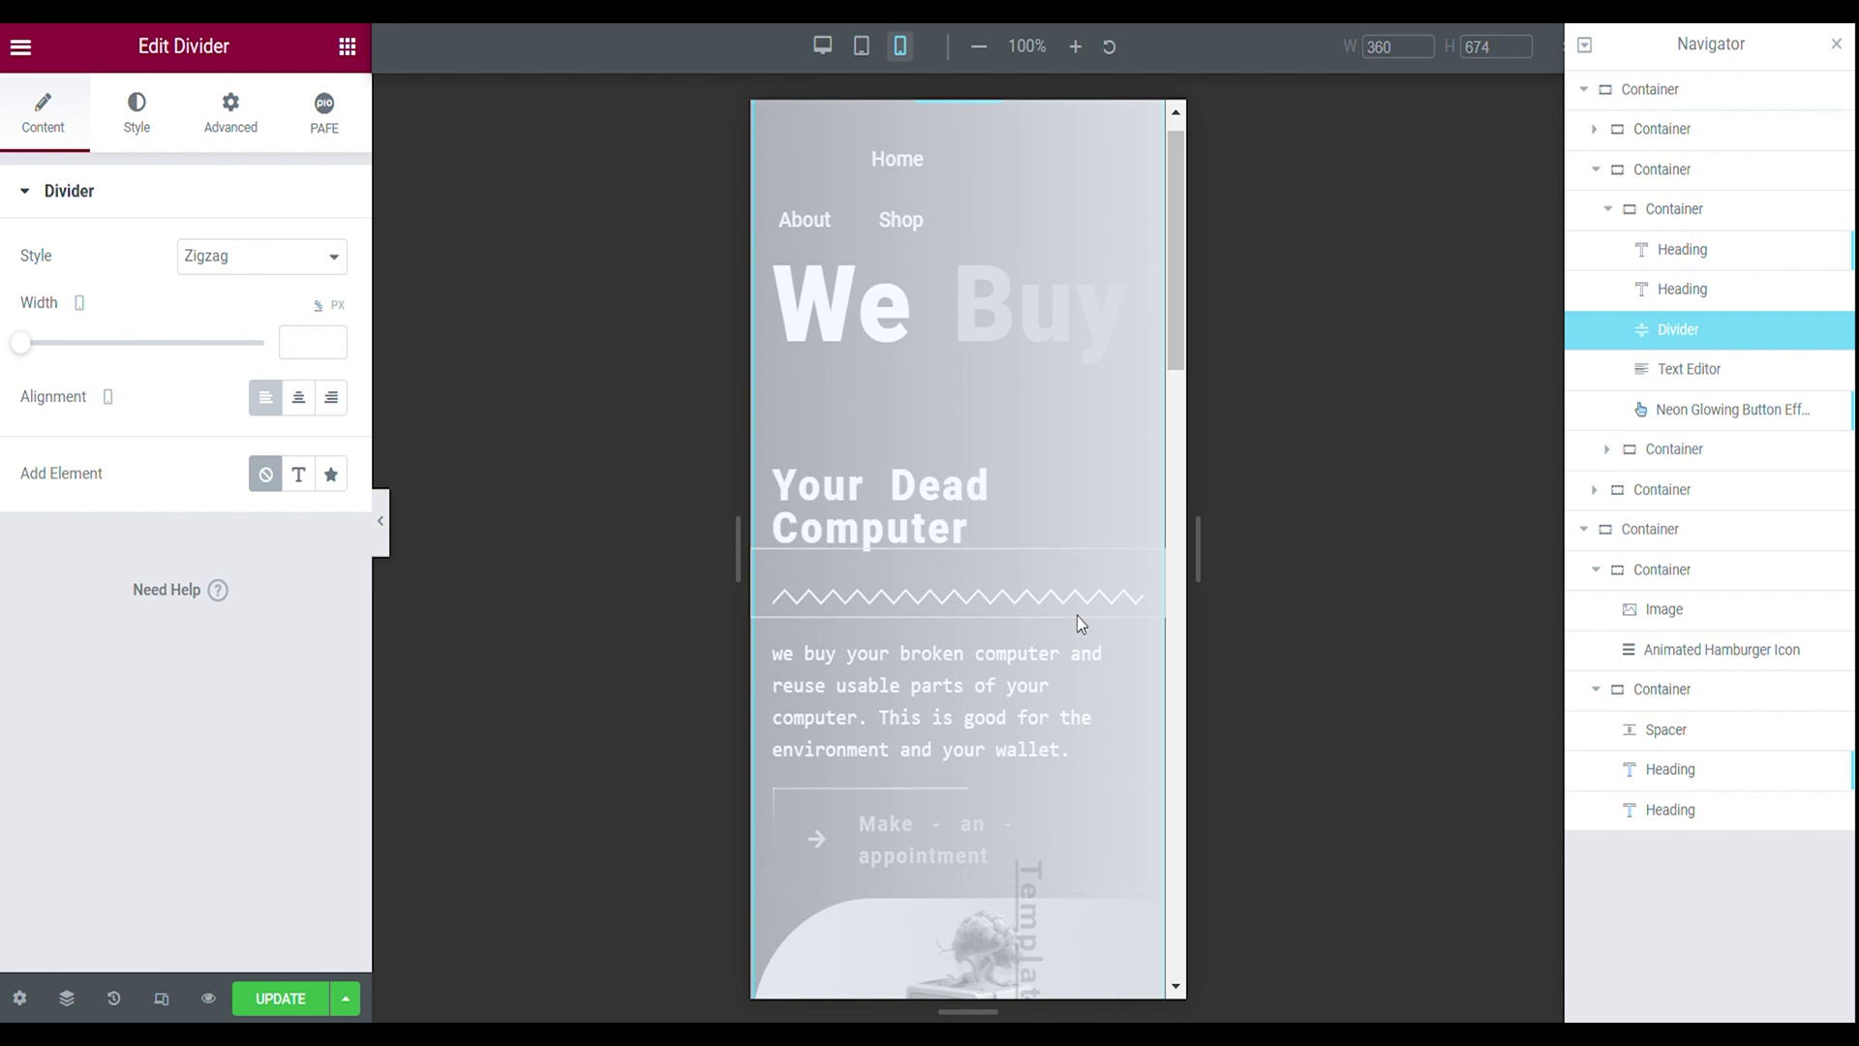
- Paste the zigzag divider below the subheading and unlink its margin values
right_click(954, 362)
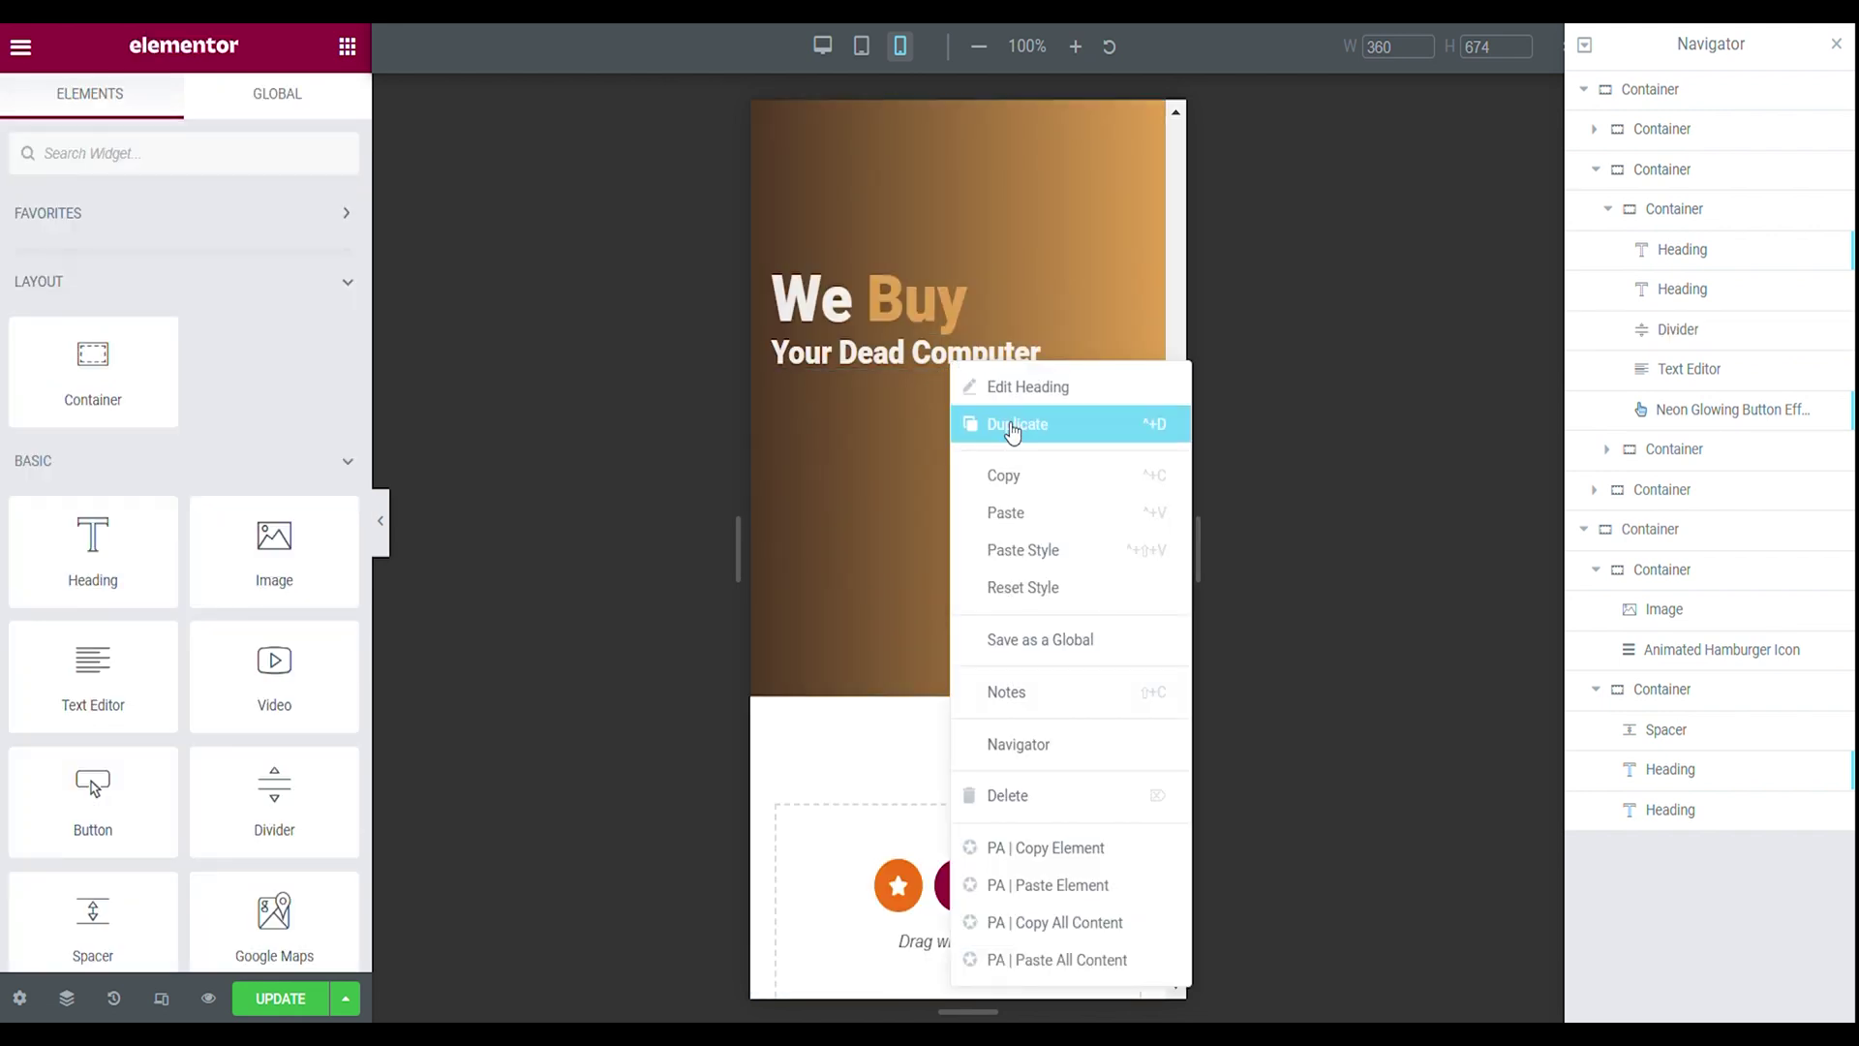
click(1048, 511)
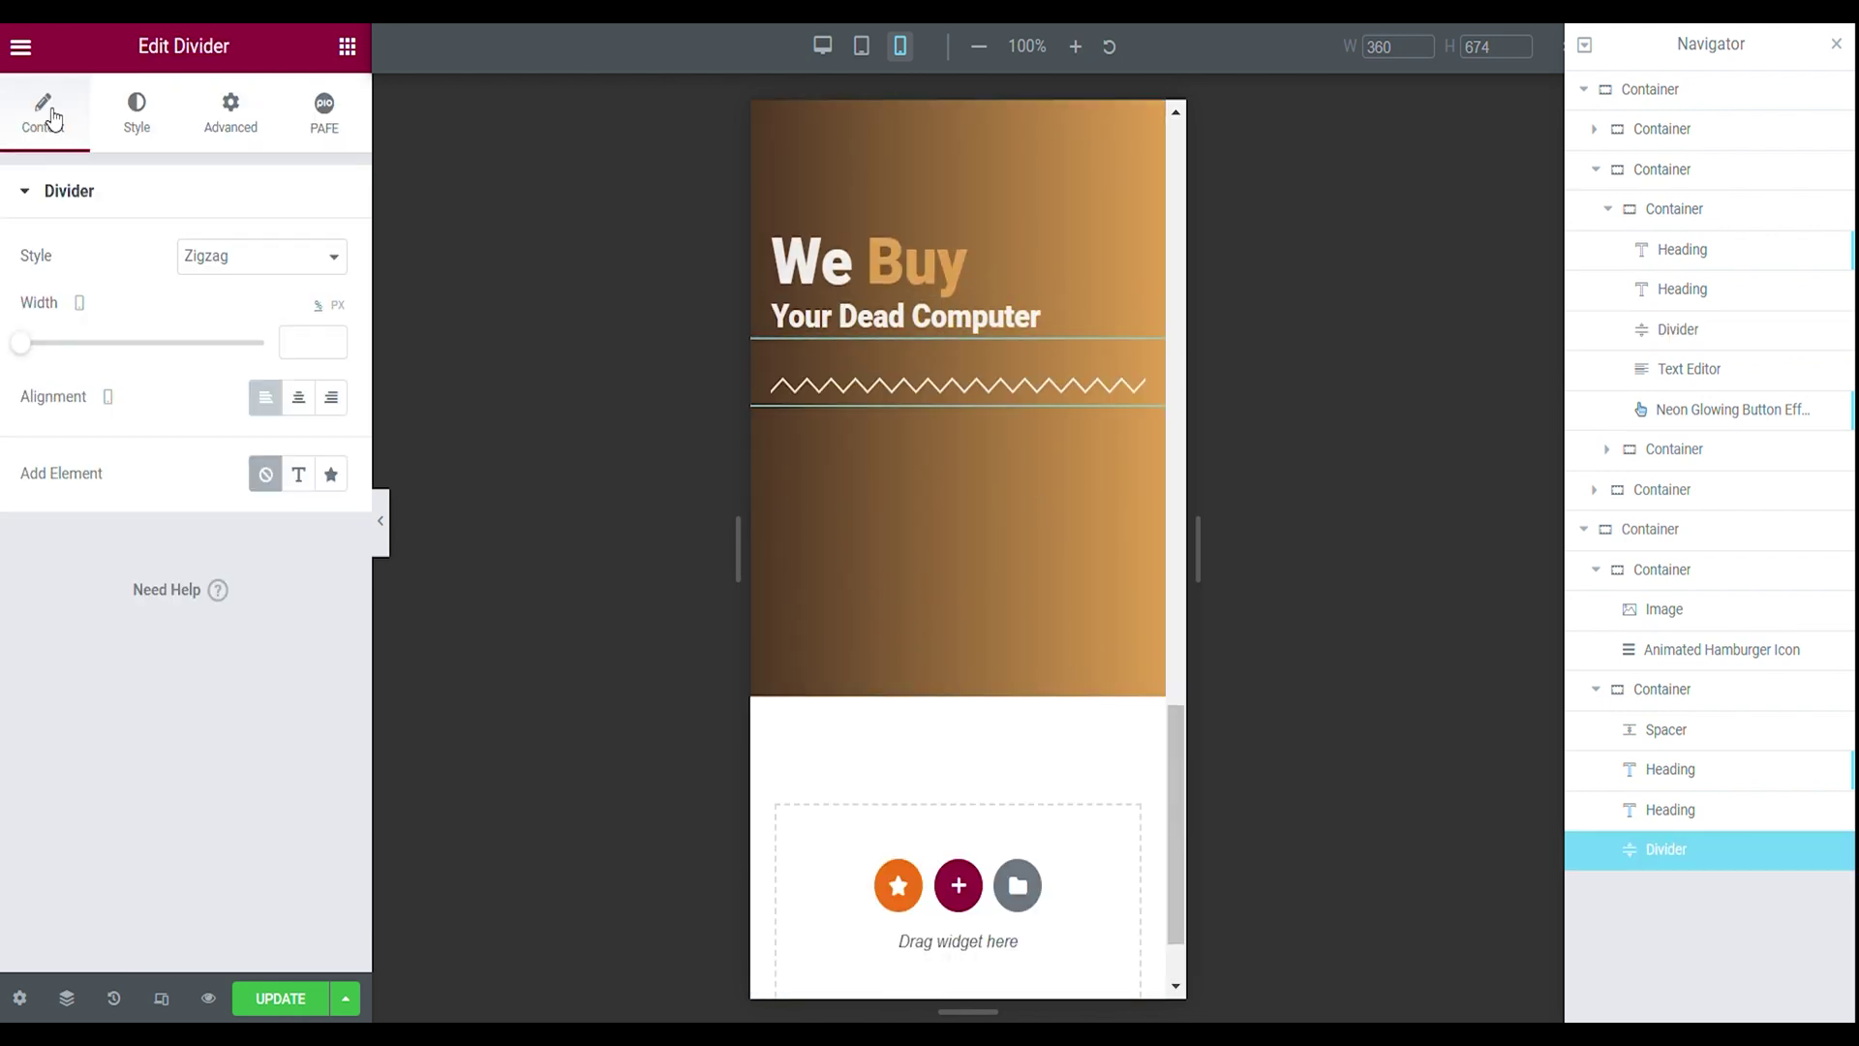
click(218, 124)
click(306, 289)
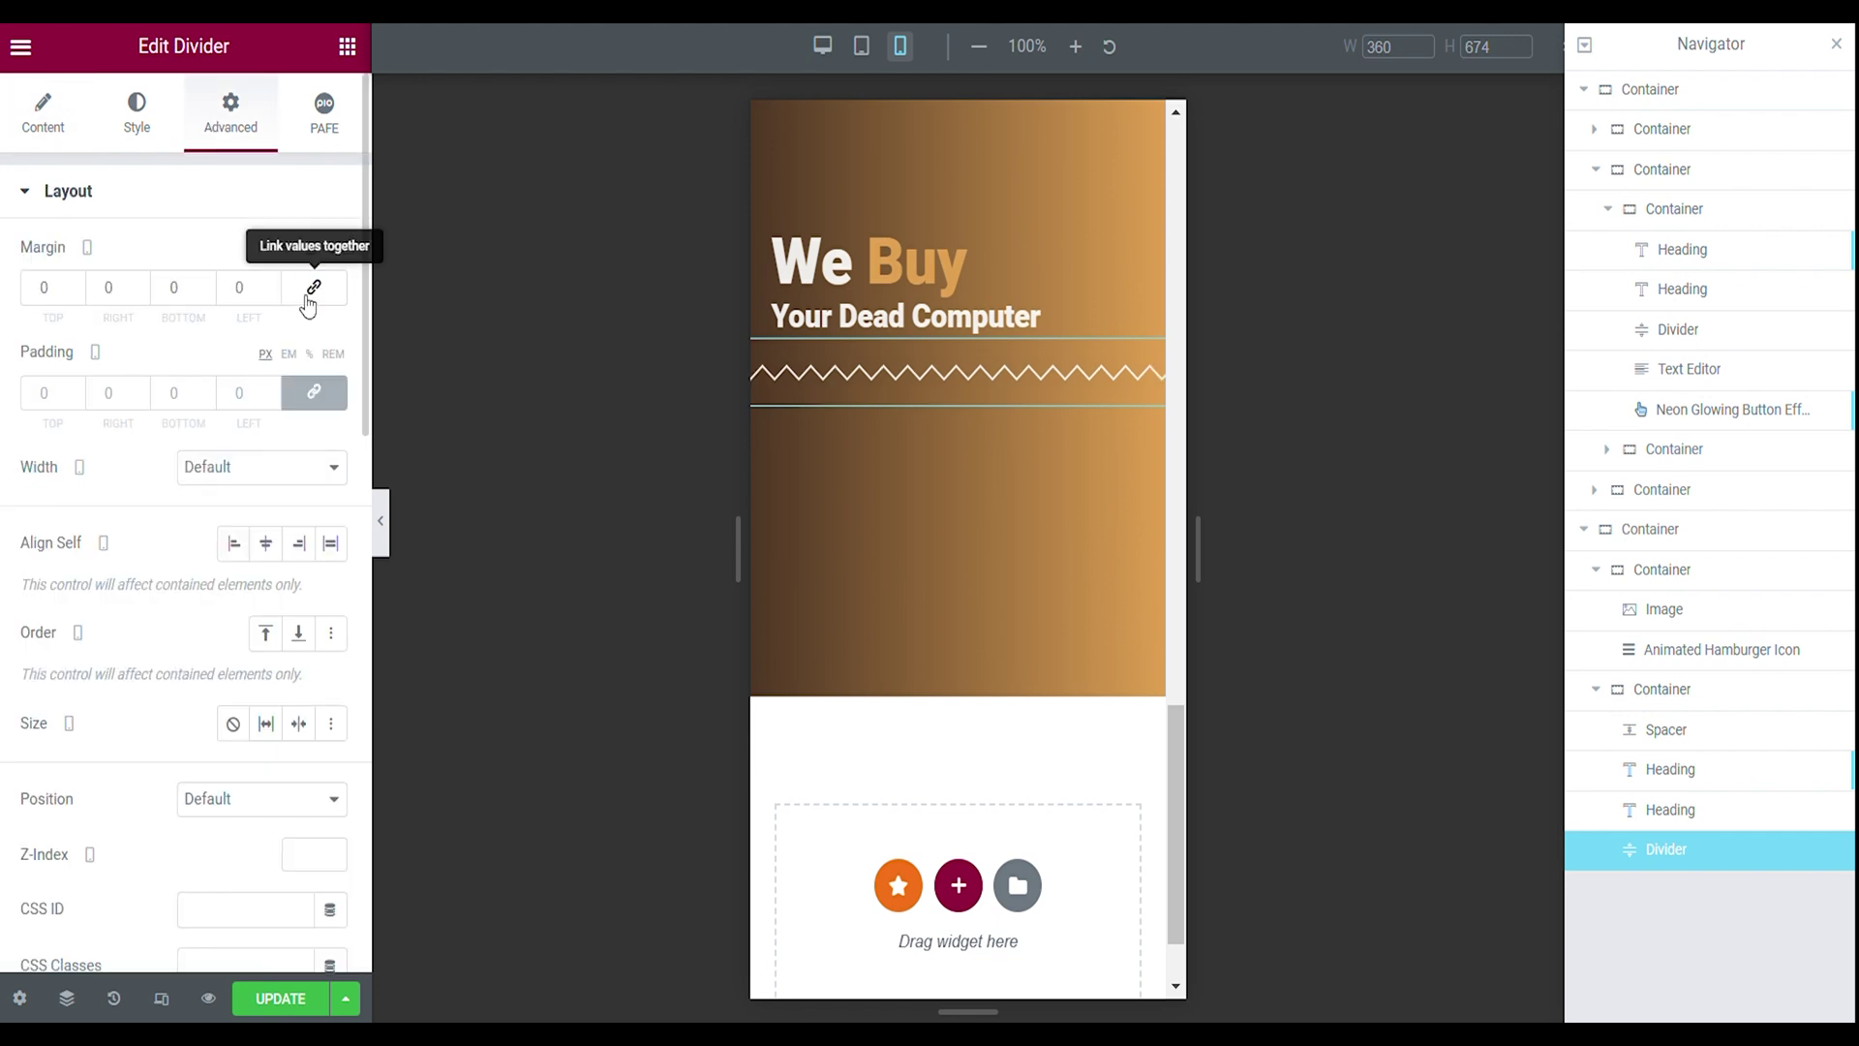
click(313, 392)
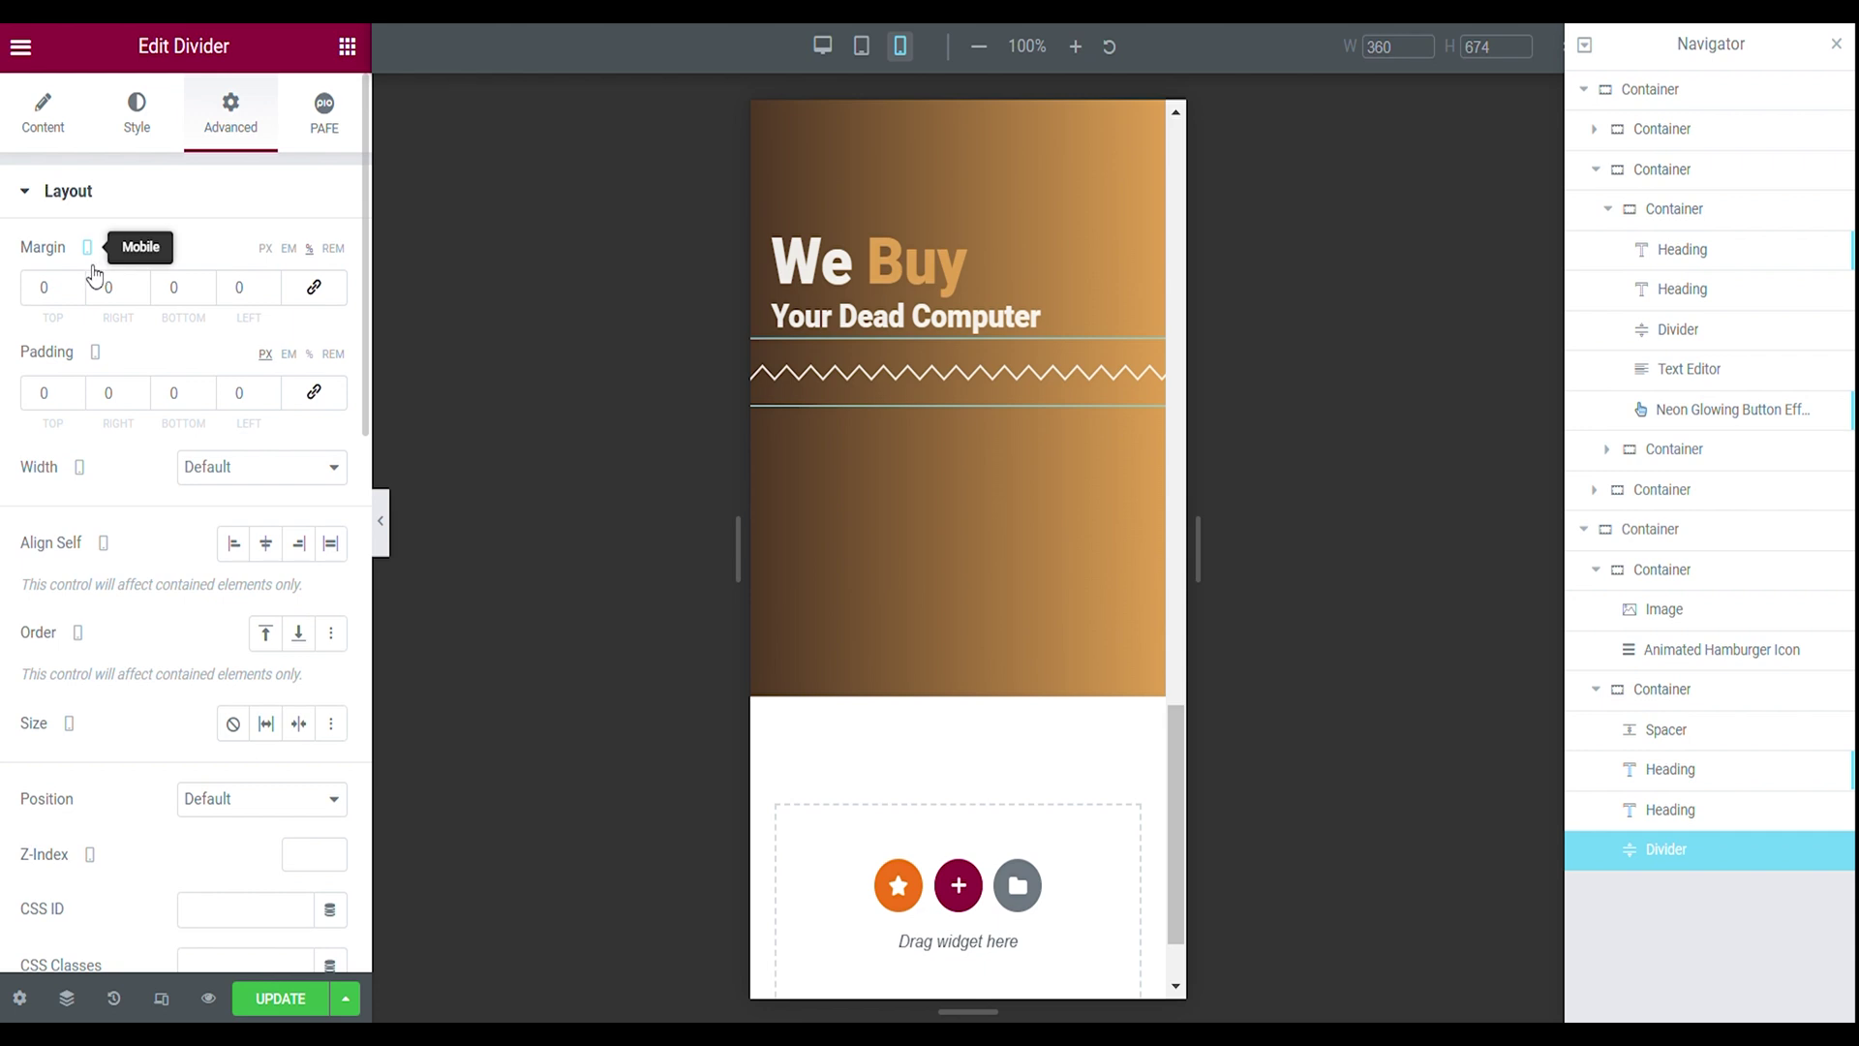
- Set the divider margins to top -4, right 5 and left 5
click(75, 290)
click(75, 290)
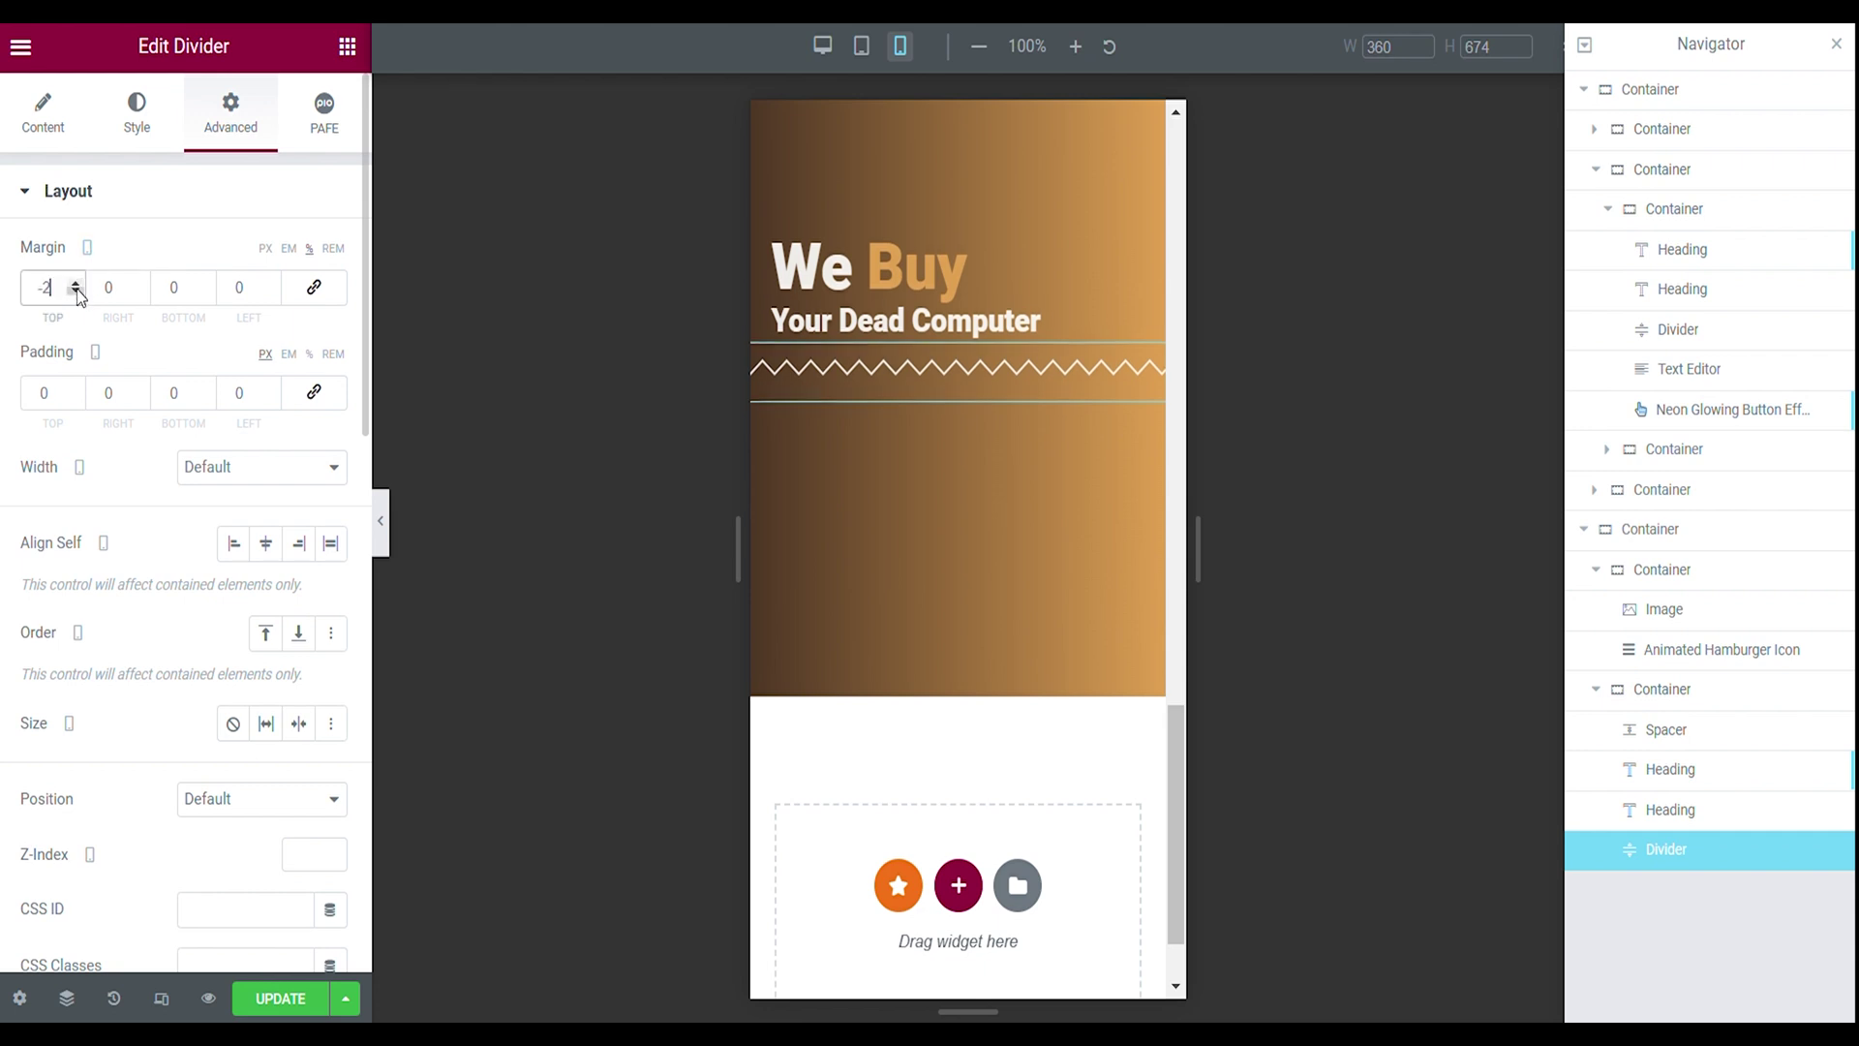
click(76, 291)
click(75, 290)
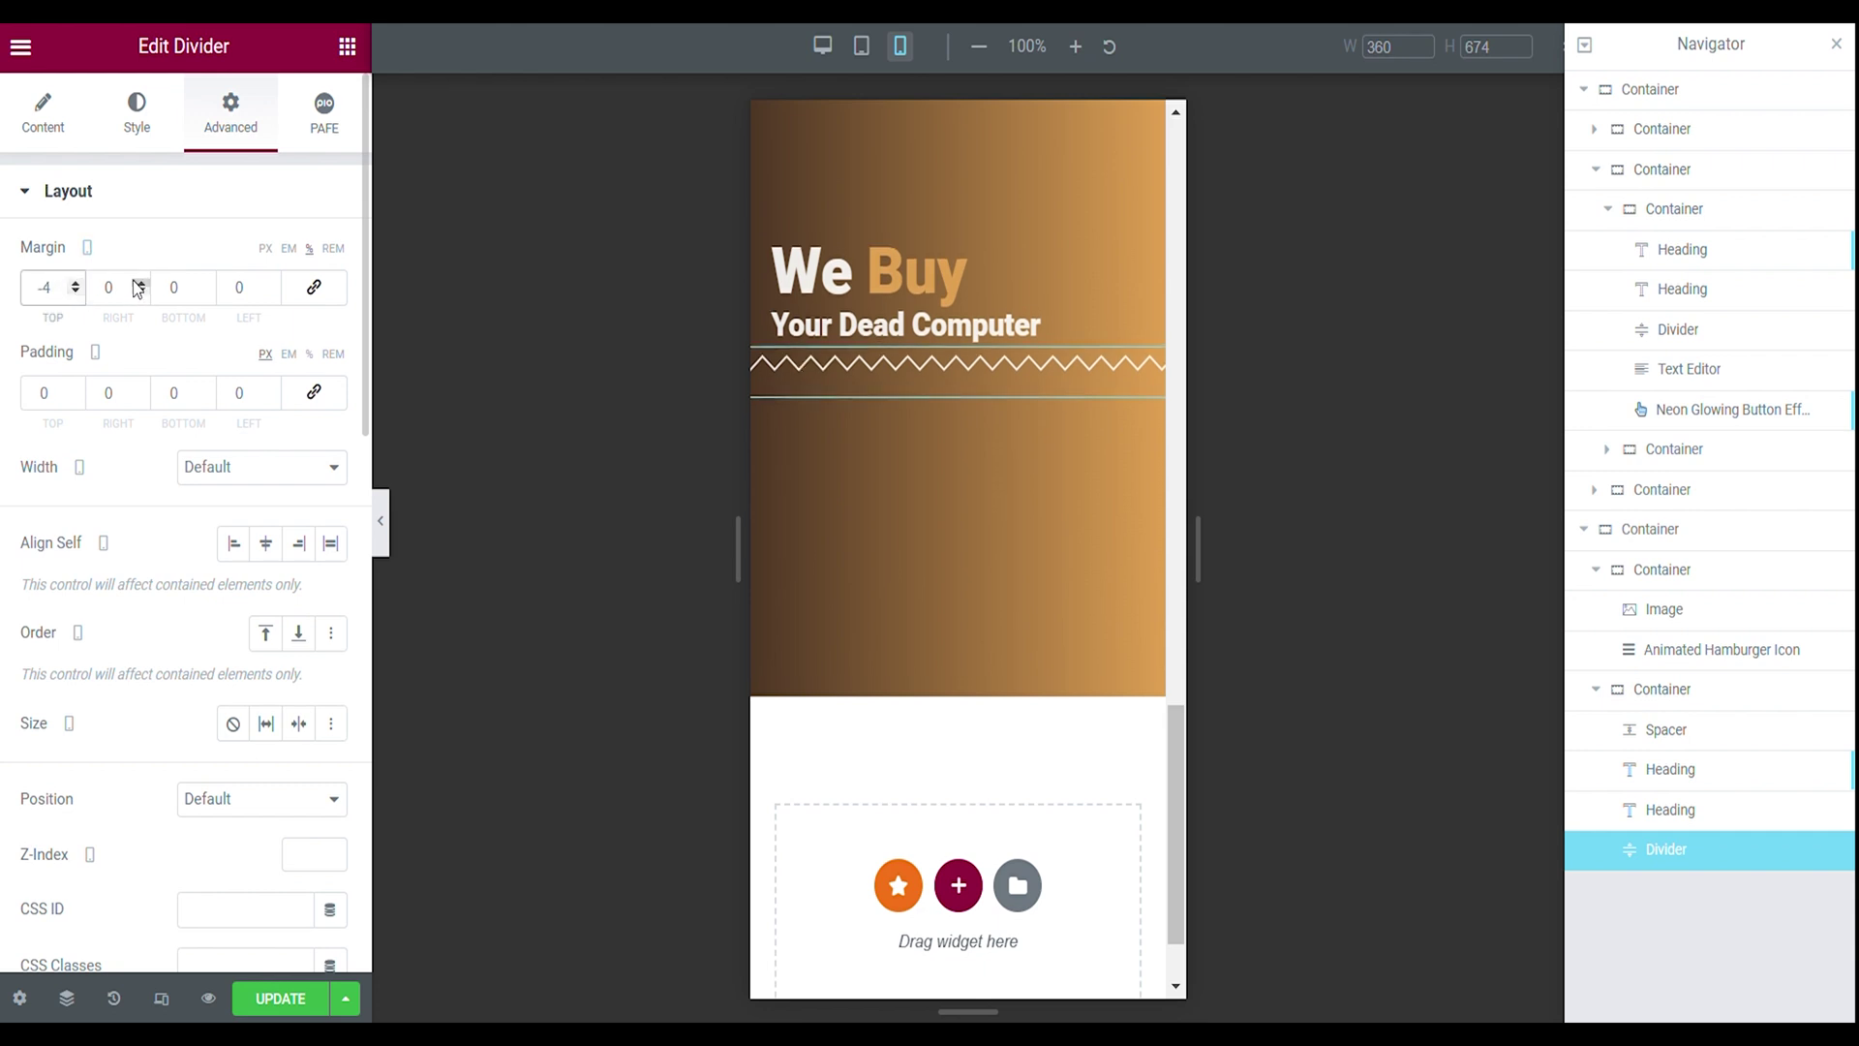
click(138, 282)
click(138, 282)
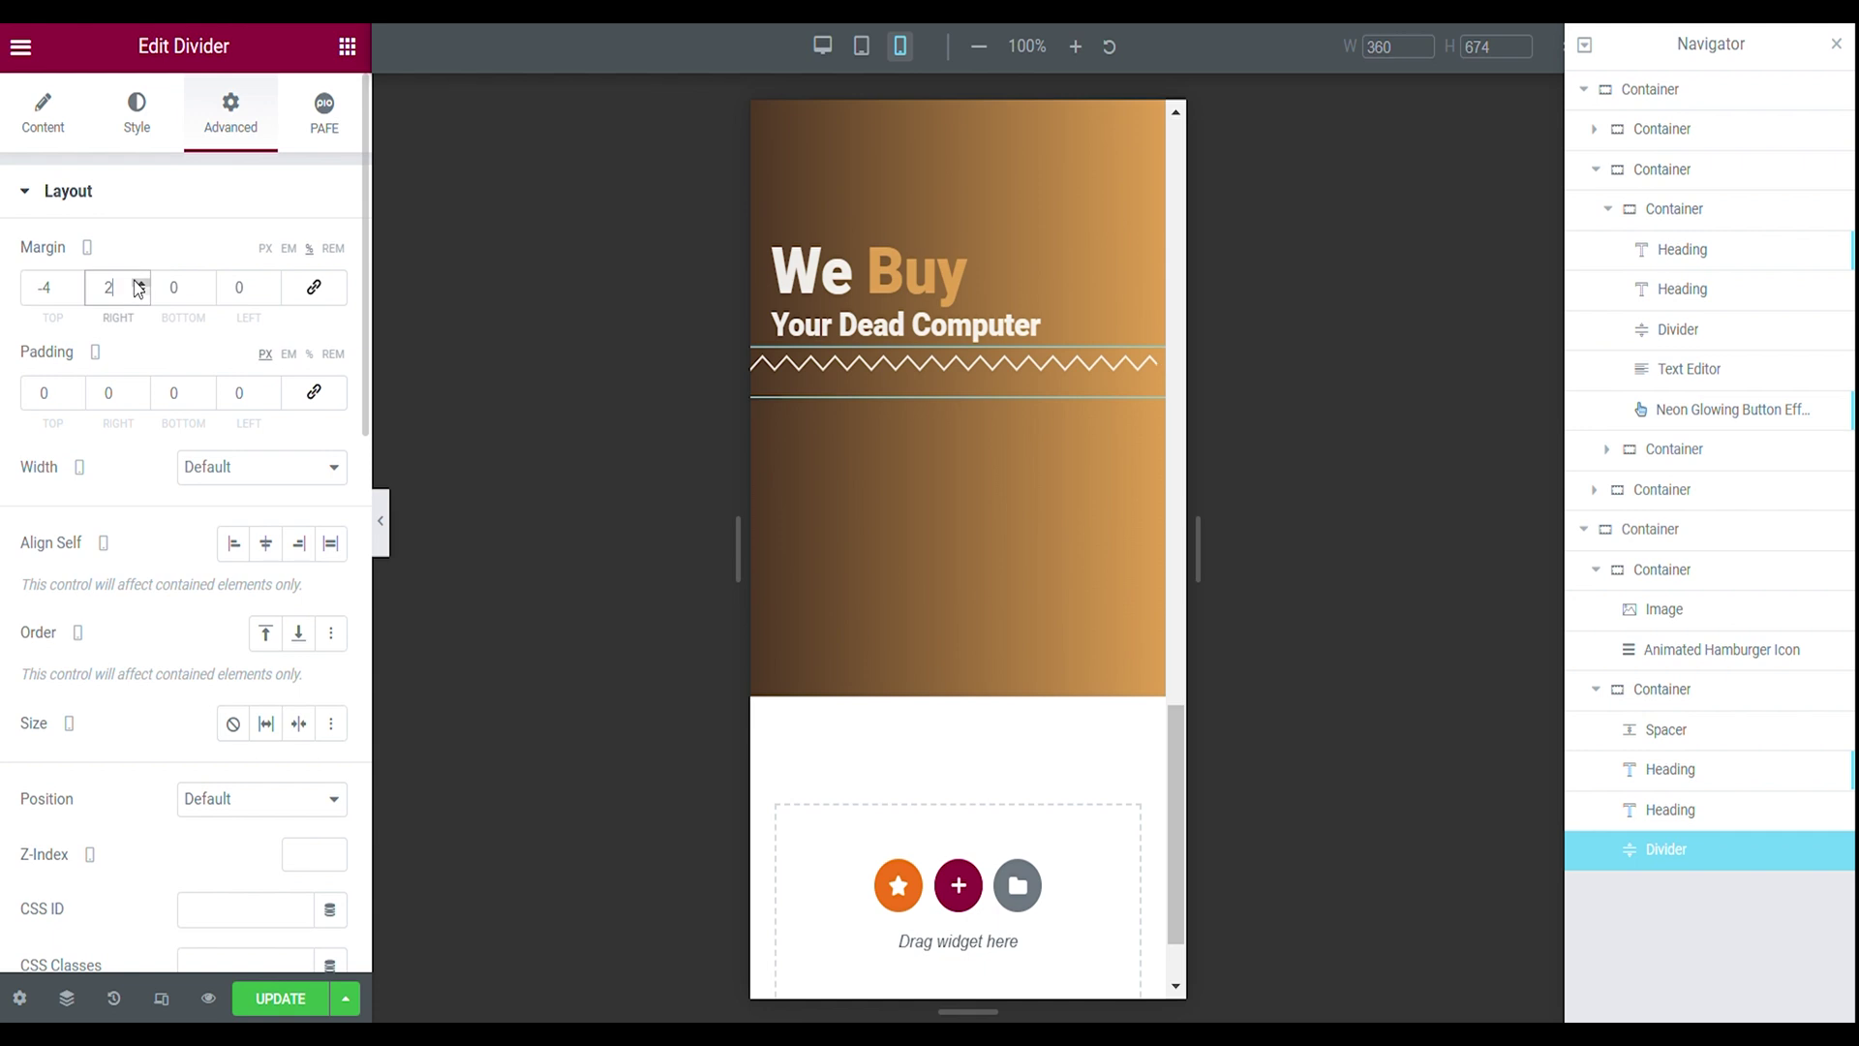
click(273, 283)
click(273, 282)
click(273, 283)
click(273, 283)
click(273, 283)
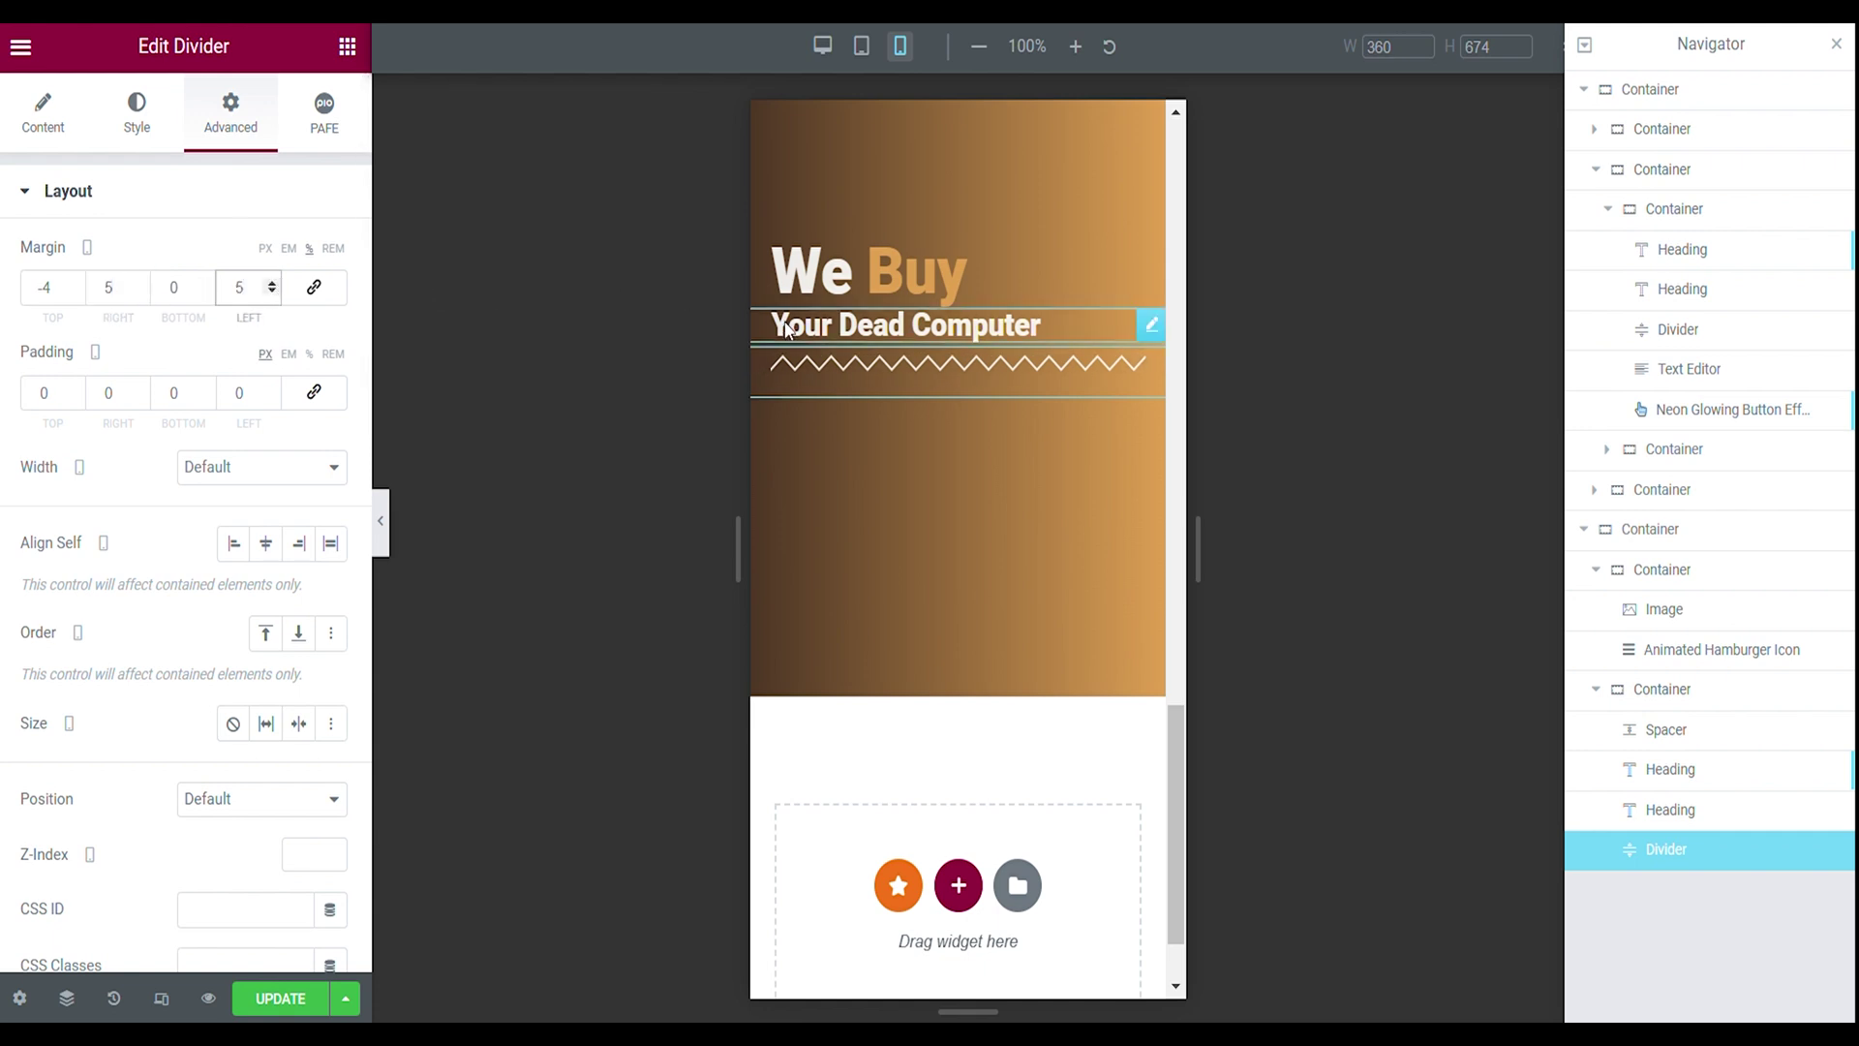
click(831, 416)
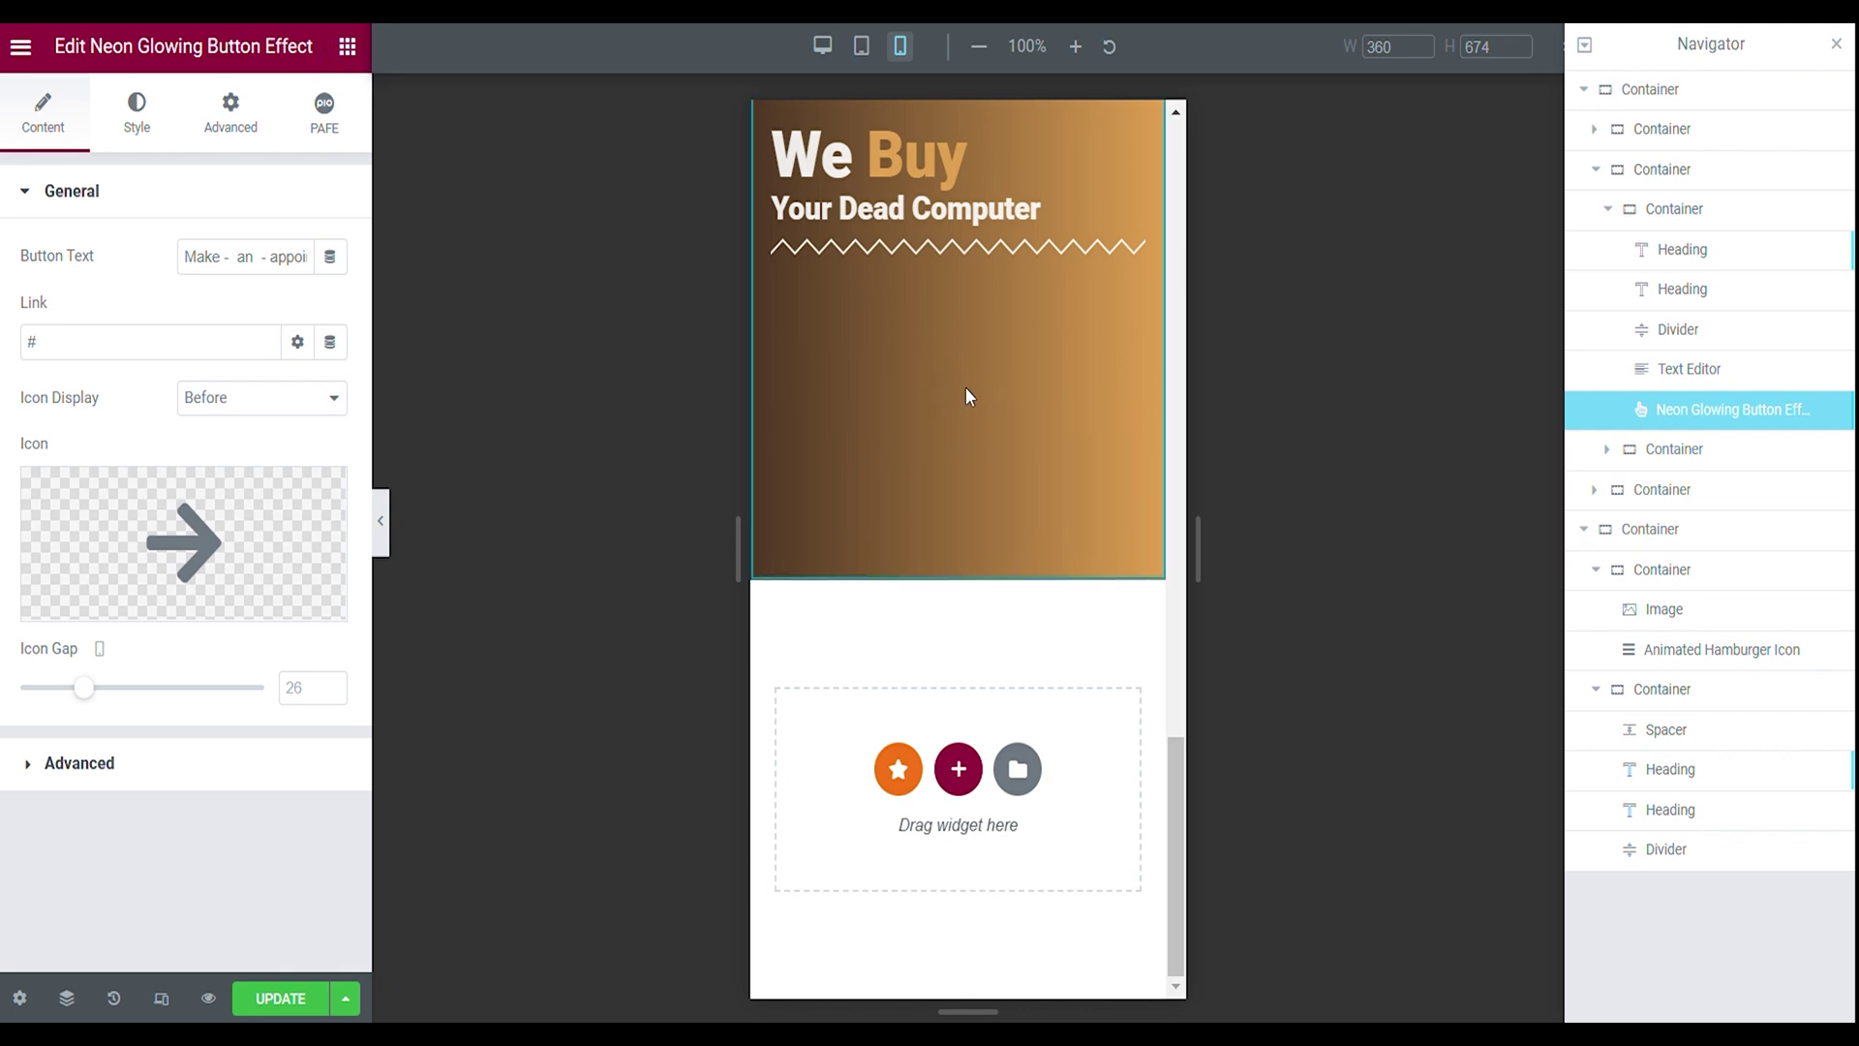
- Copy the appointment button and paste it below the divider
right_click(1729, 415)
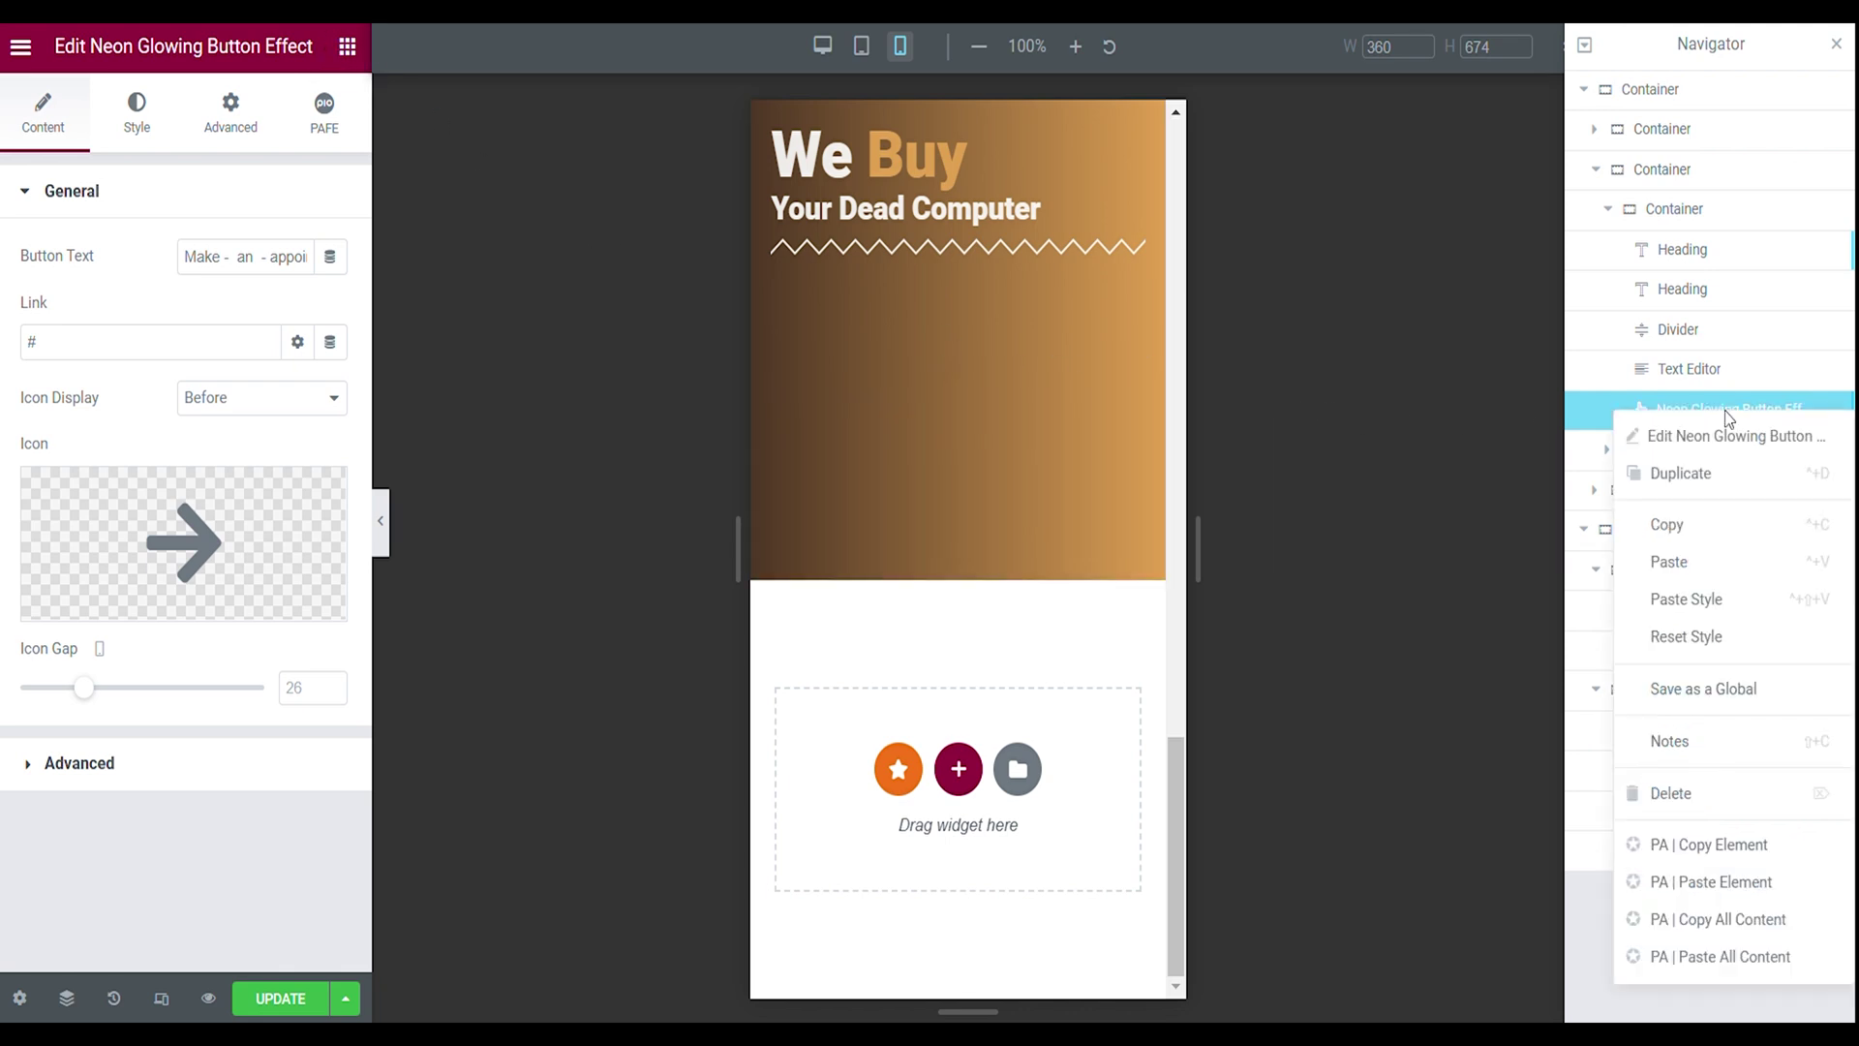
click(1712, 502)
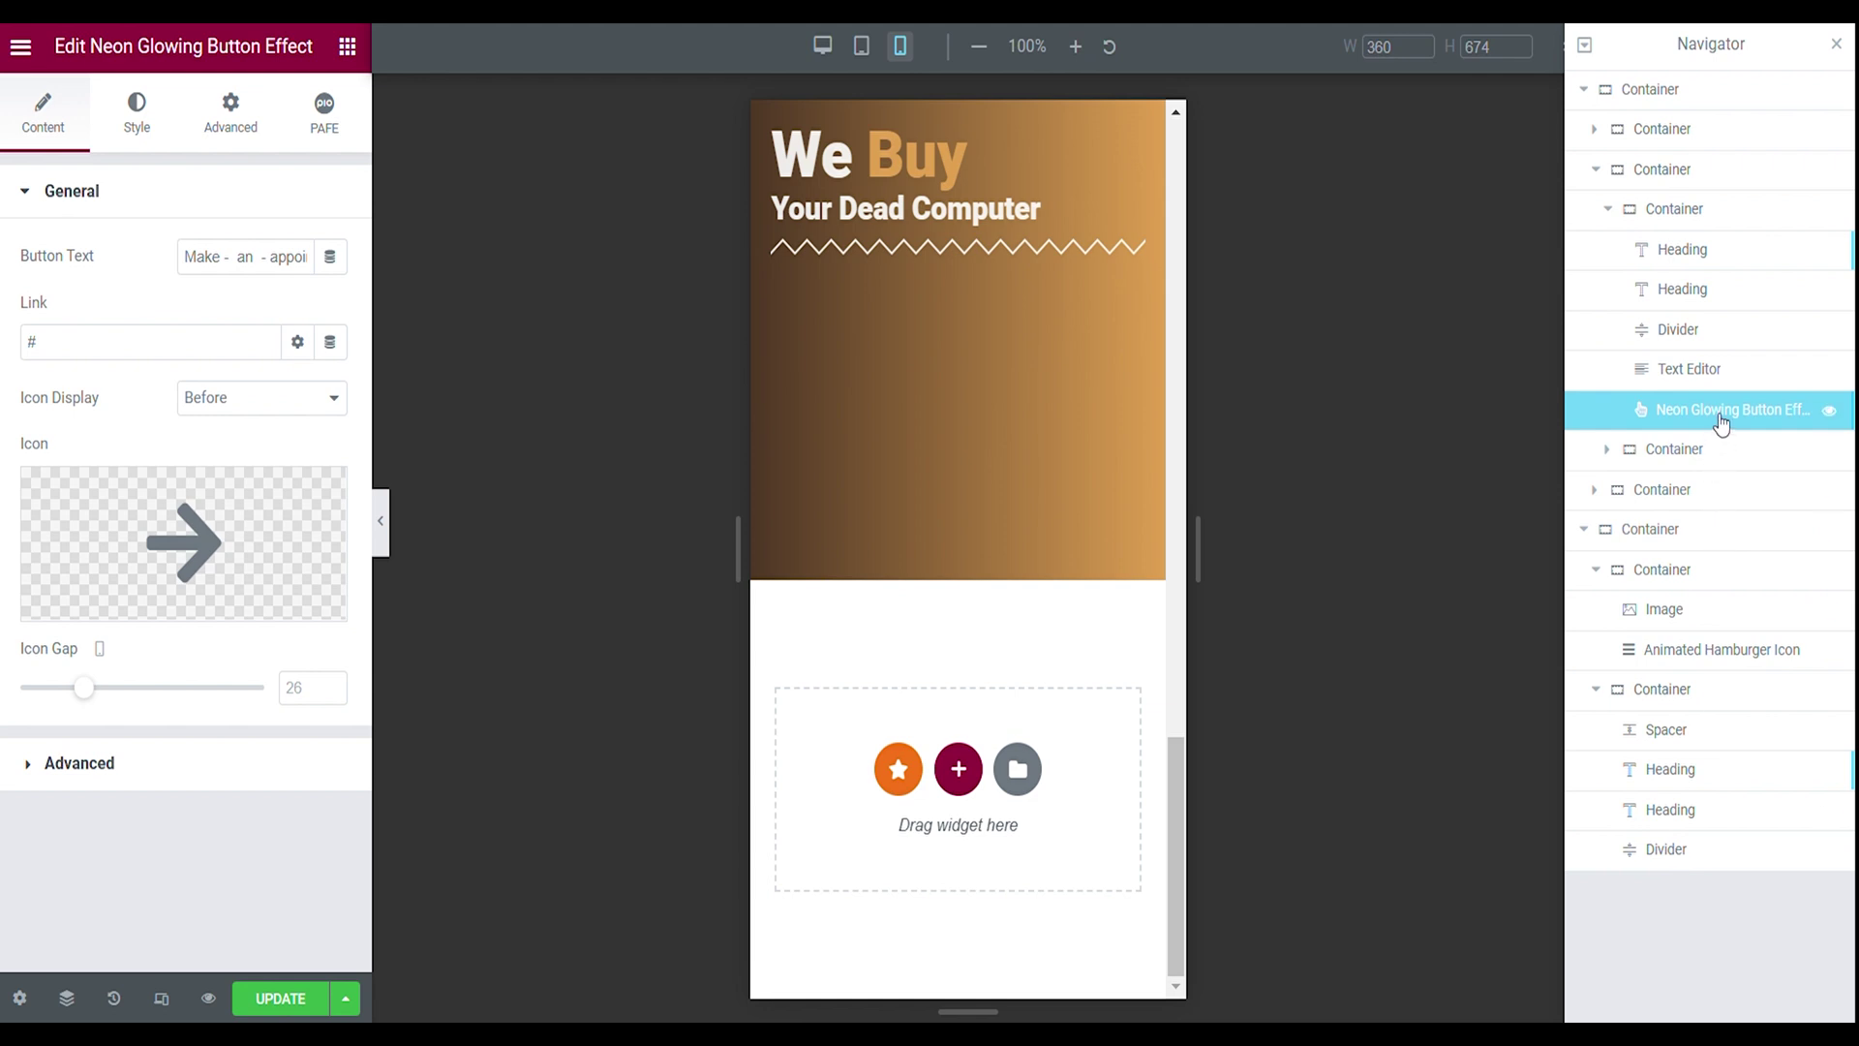
click(1672, 852)
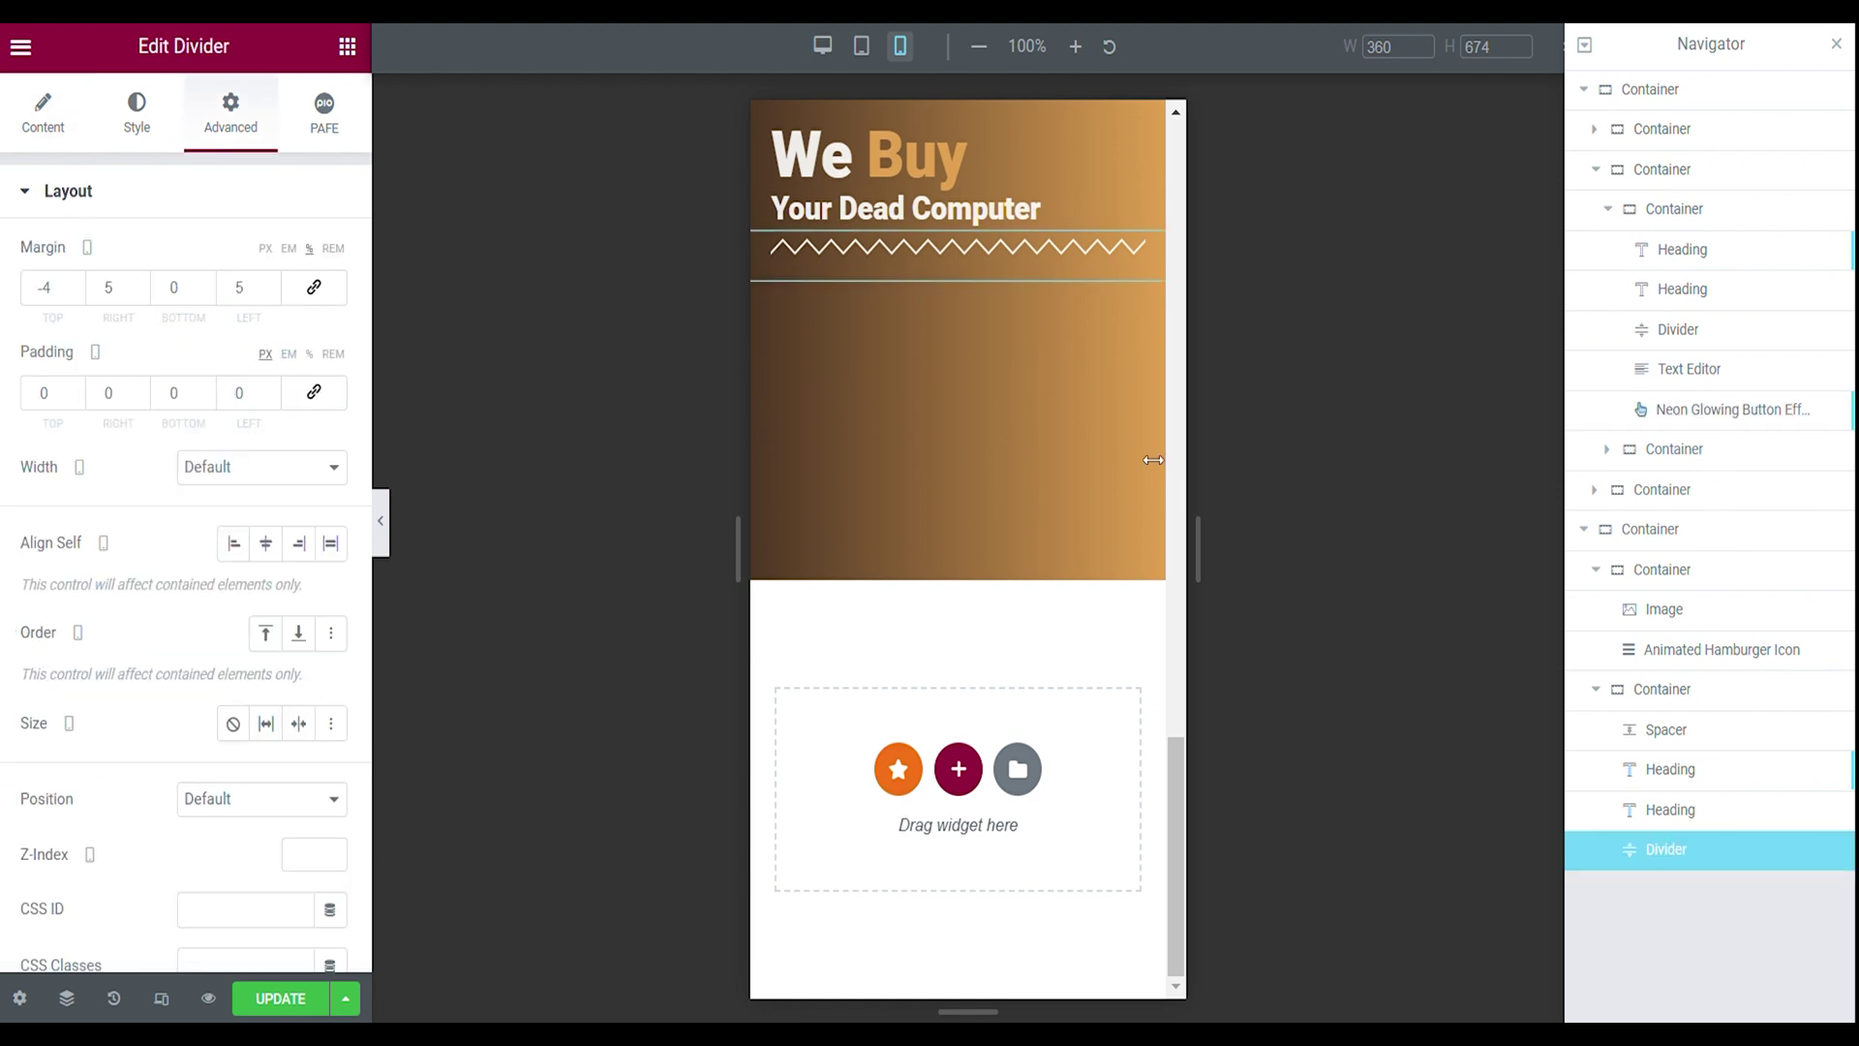
right_click(991, 311)
click(1032, 507)
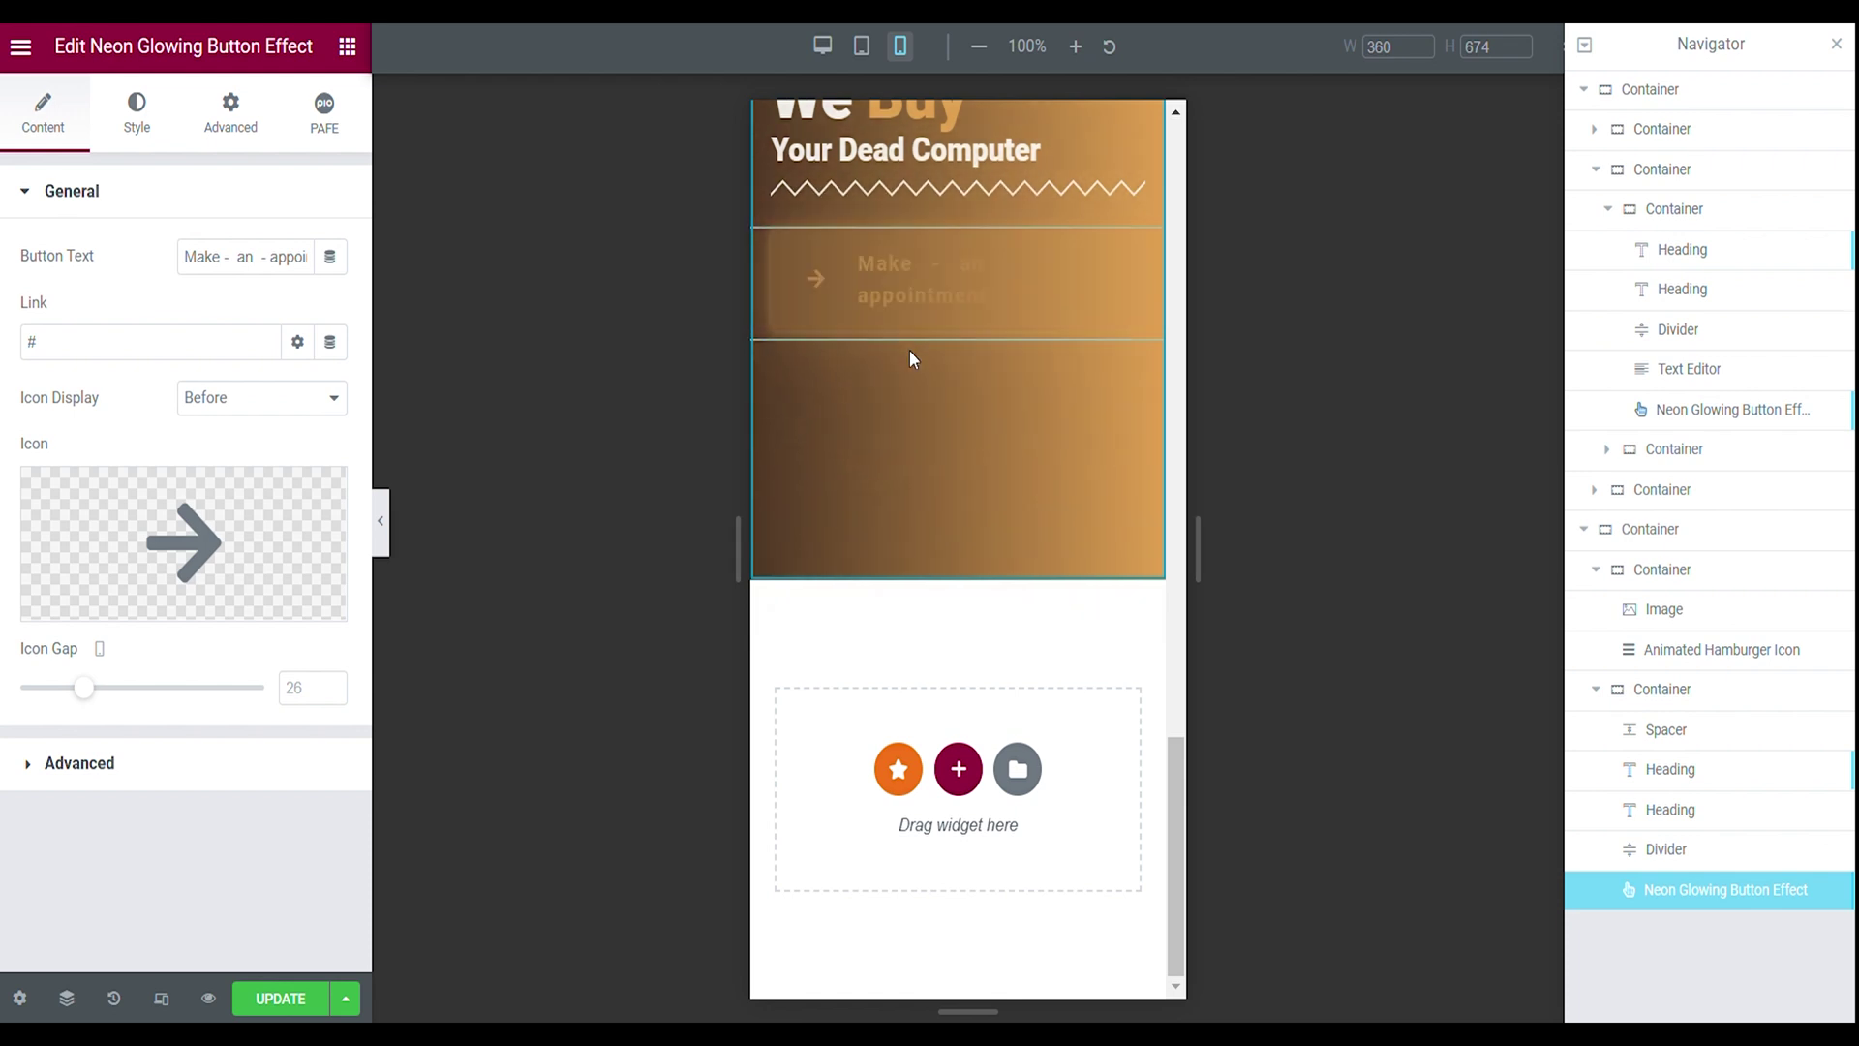
- Remove the extra space after Make in the label and delete the arrow icon
click(229, 258)
key(BackSpace)
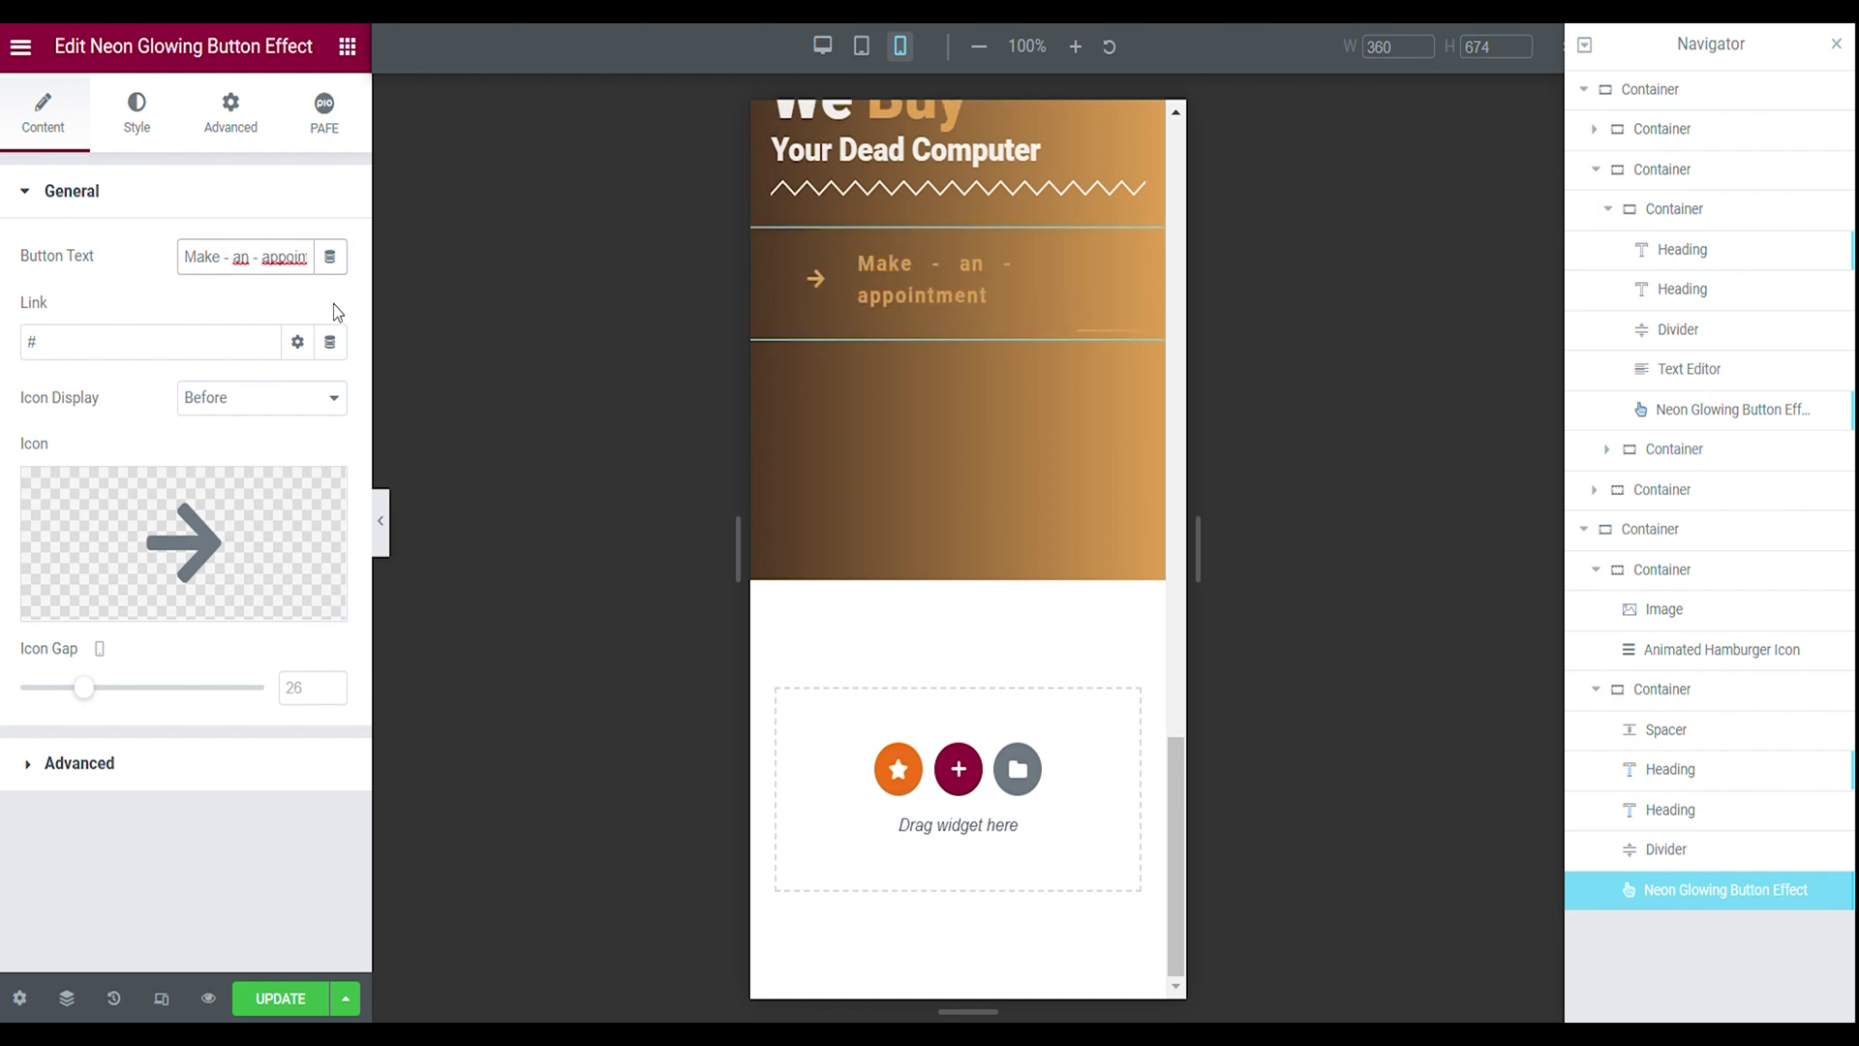
mouse_move(166, 498)
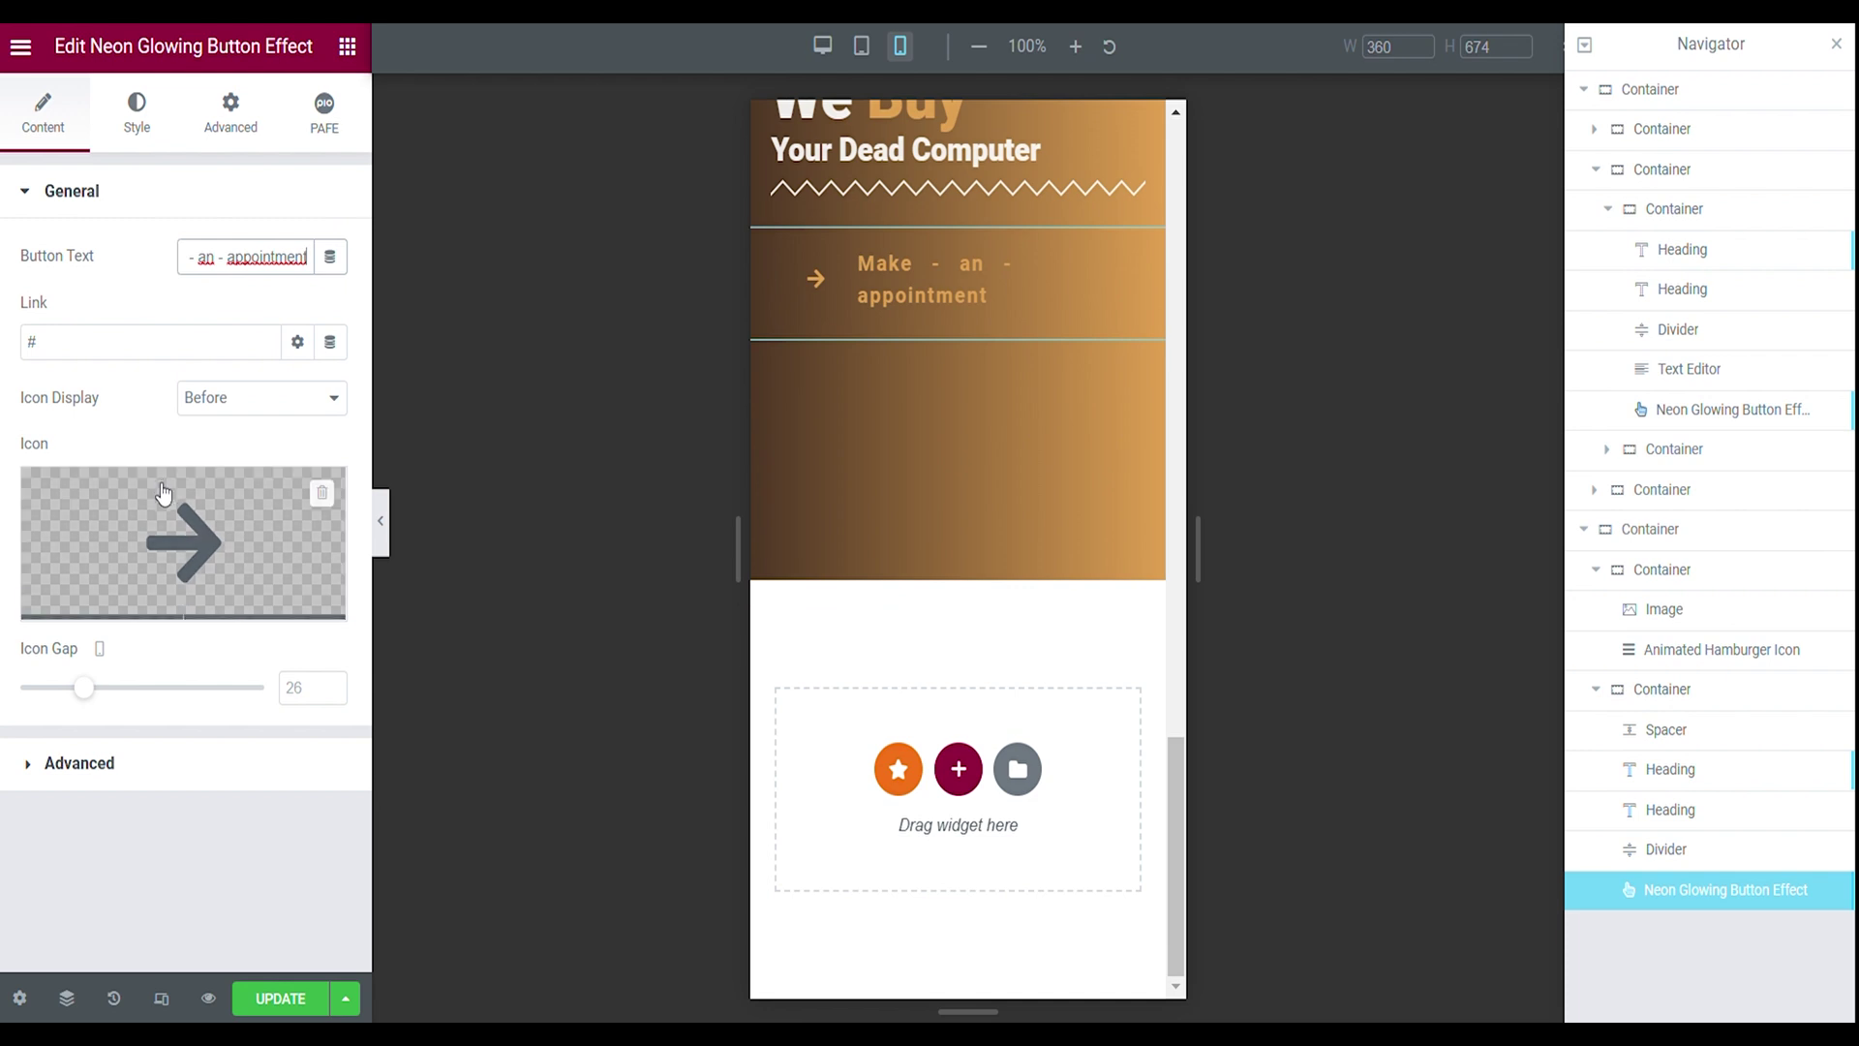
click(323, 494)
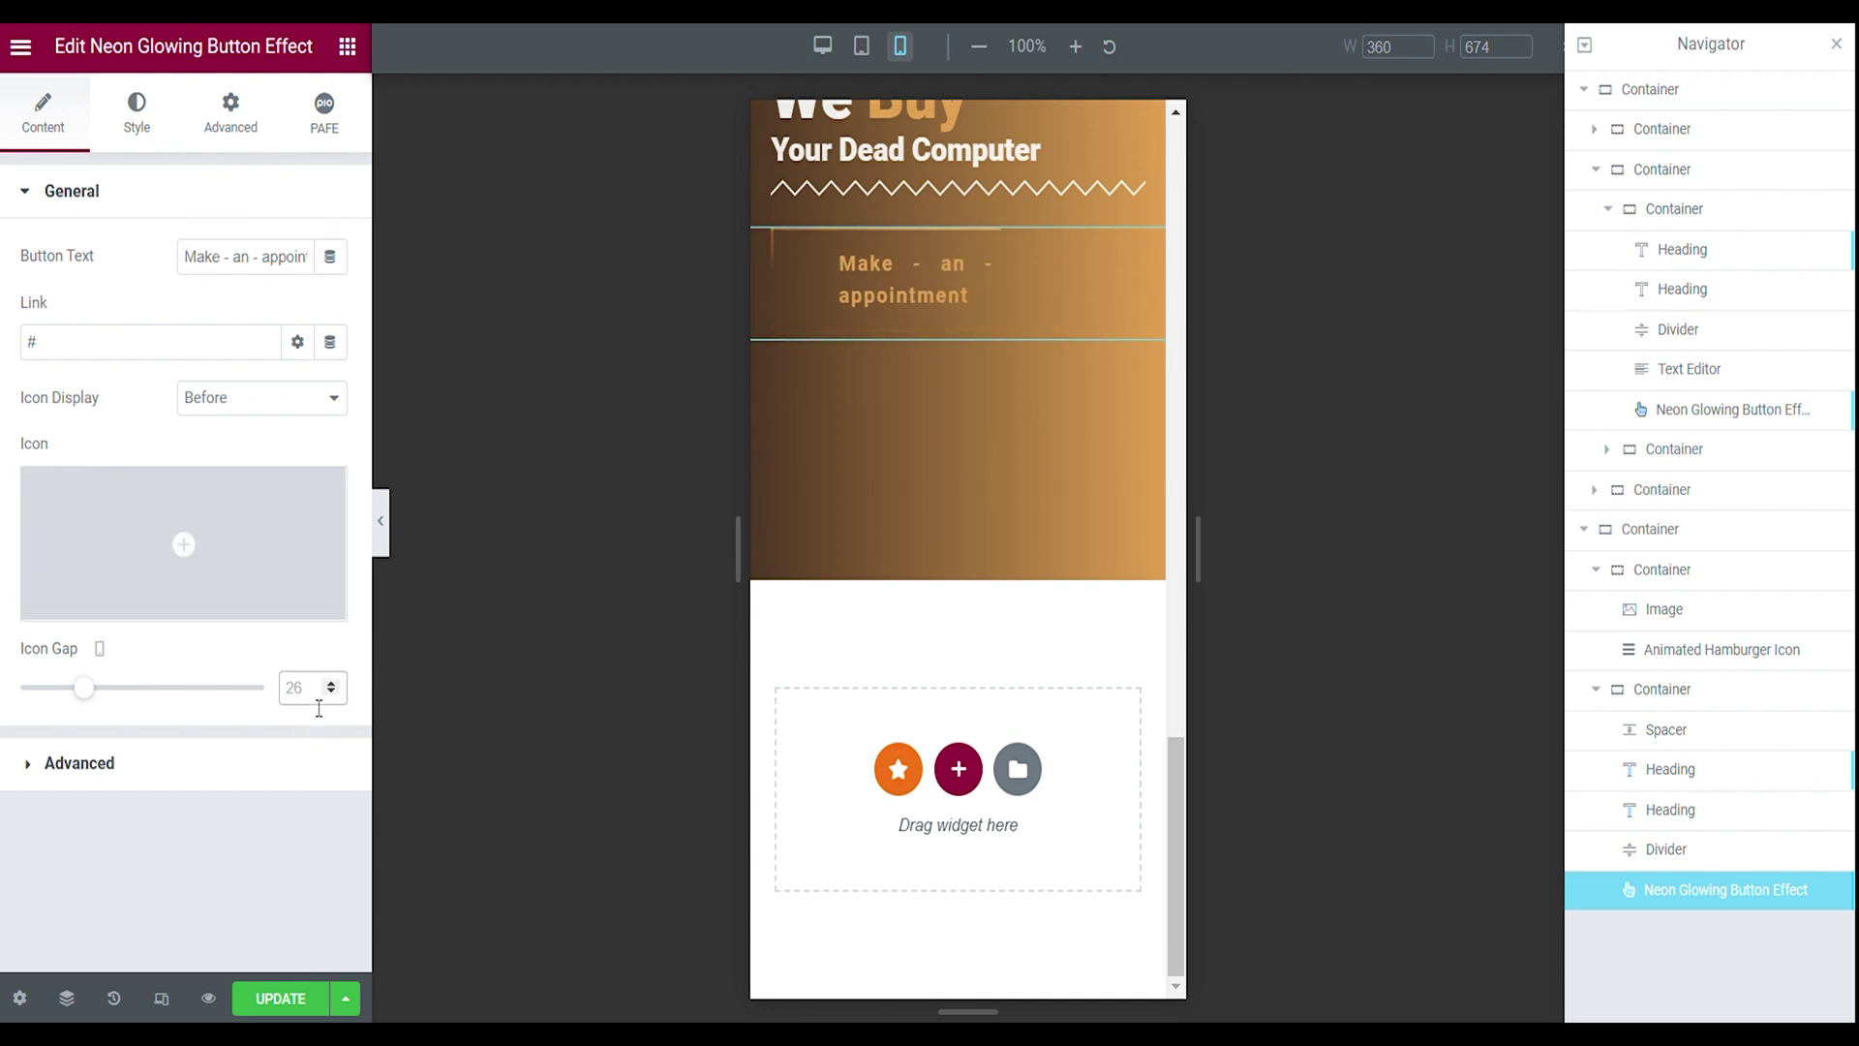
- Set the button typography to 500 weight, 0 letter spacing and 0.3 word spacing
click(136, 112)
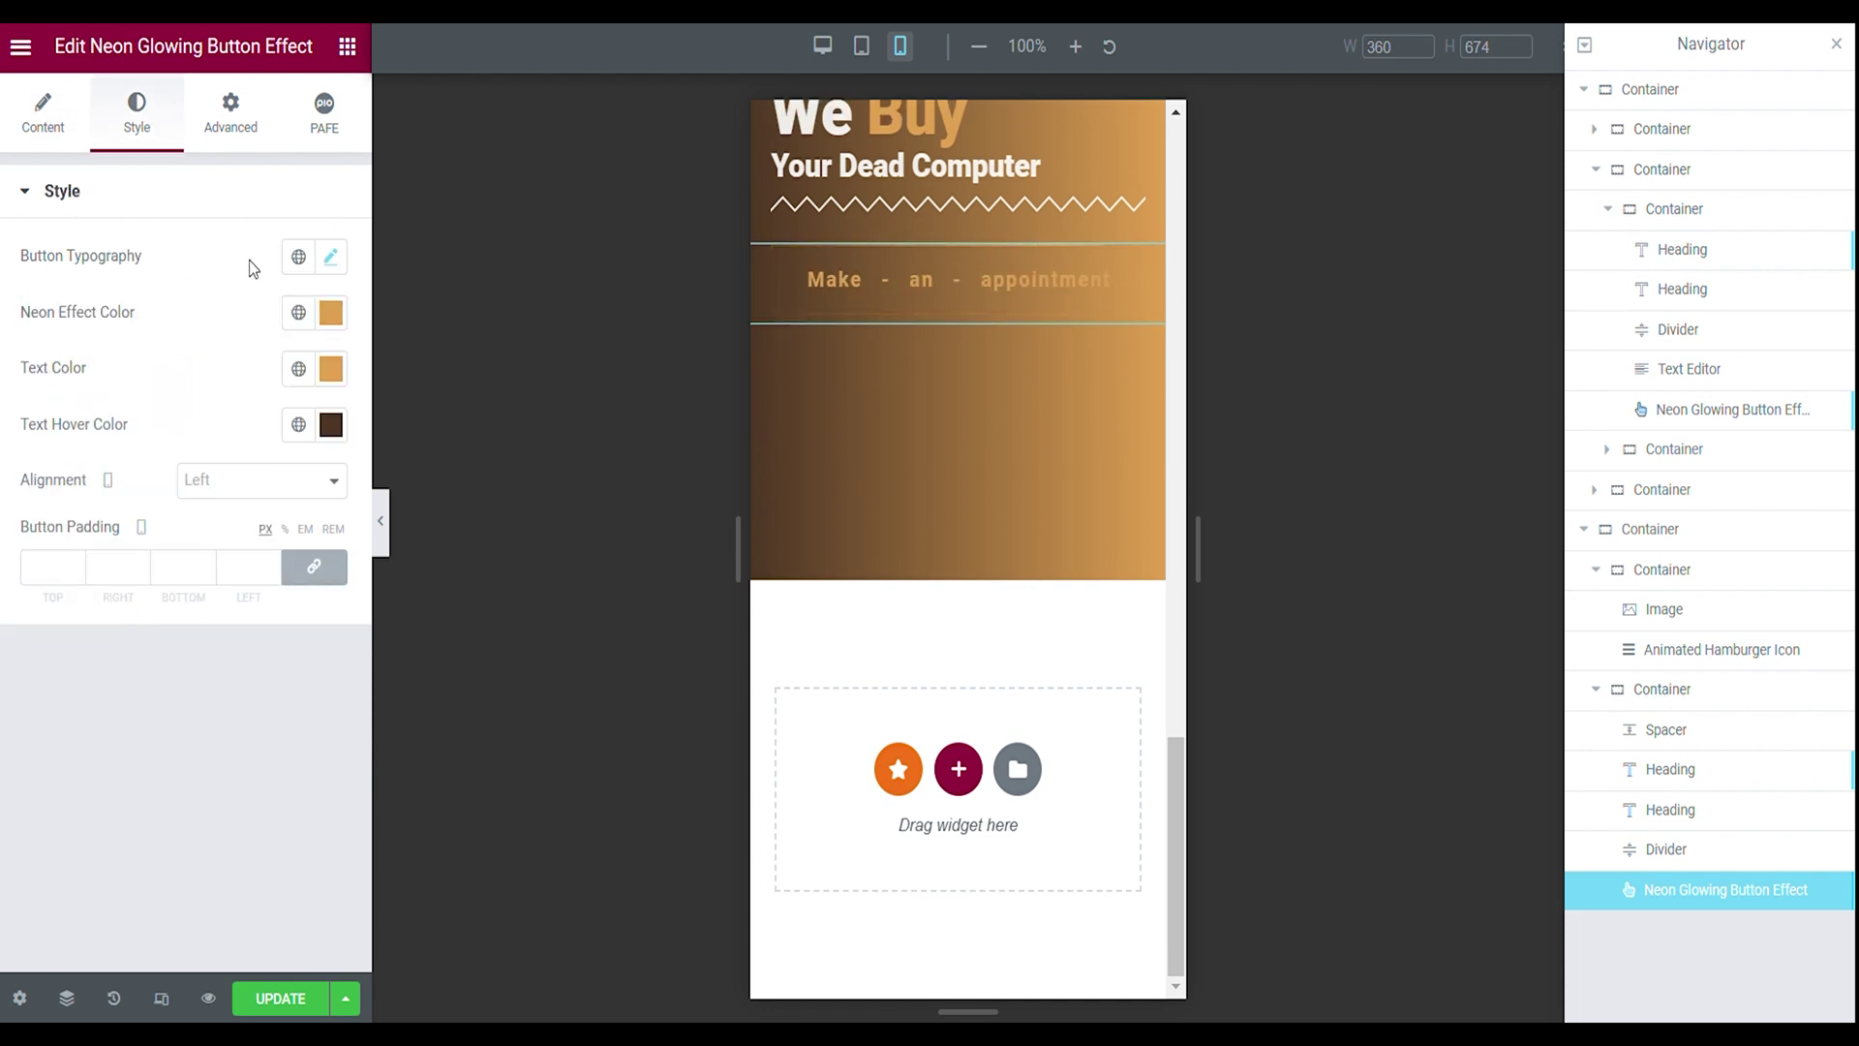
click(330, 256)
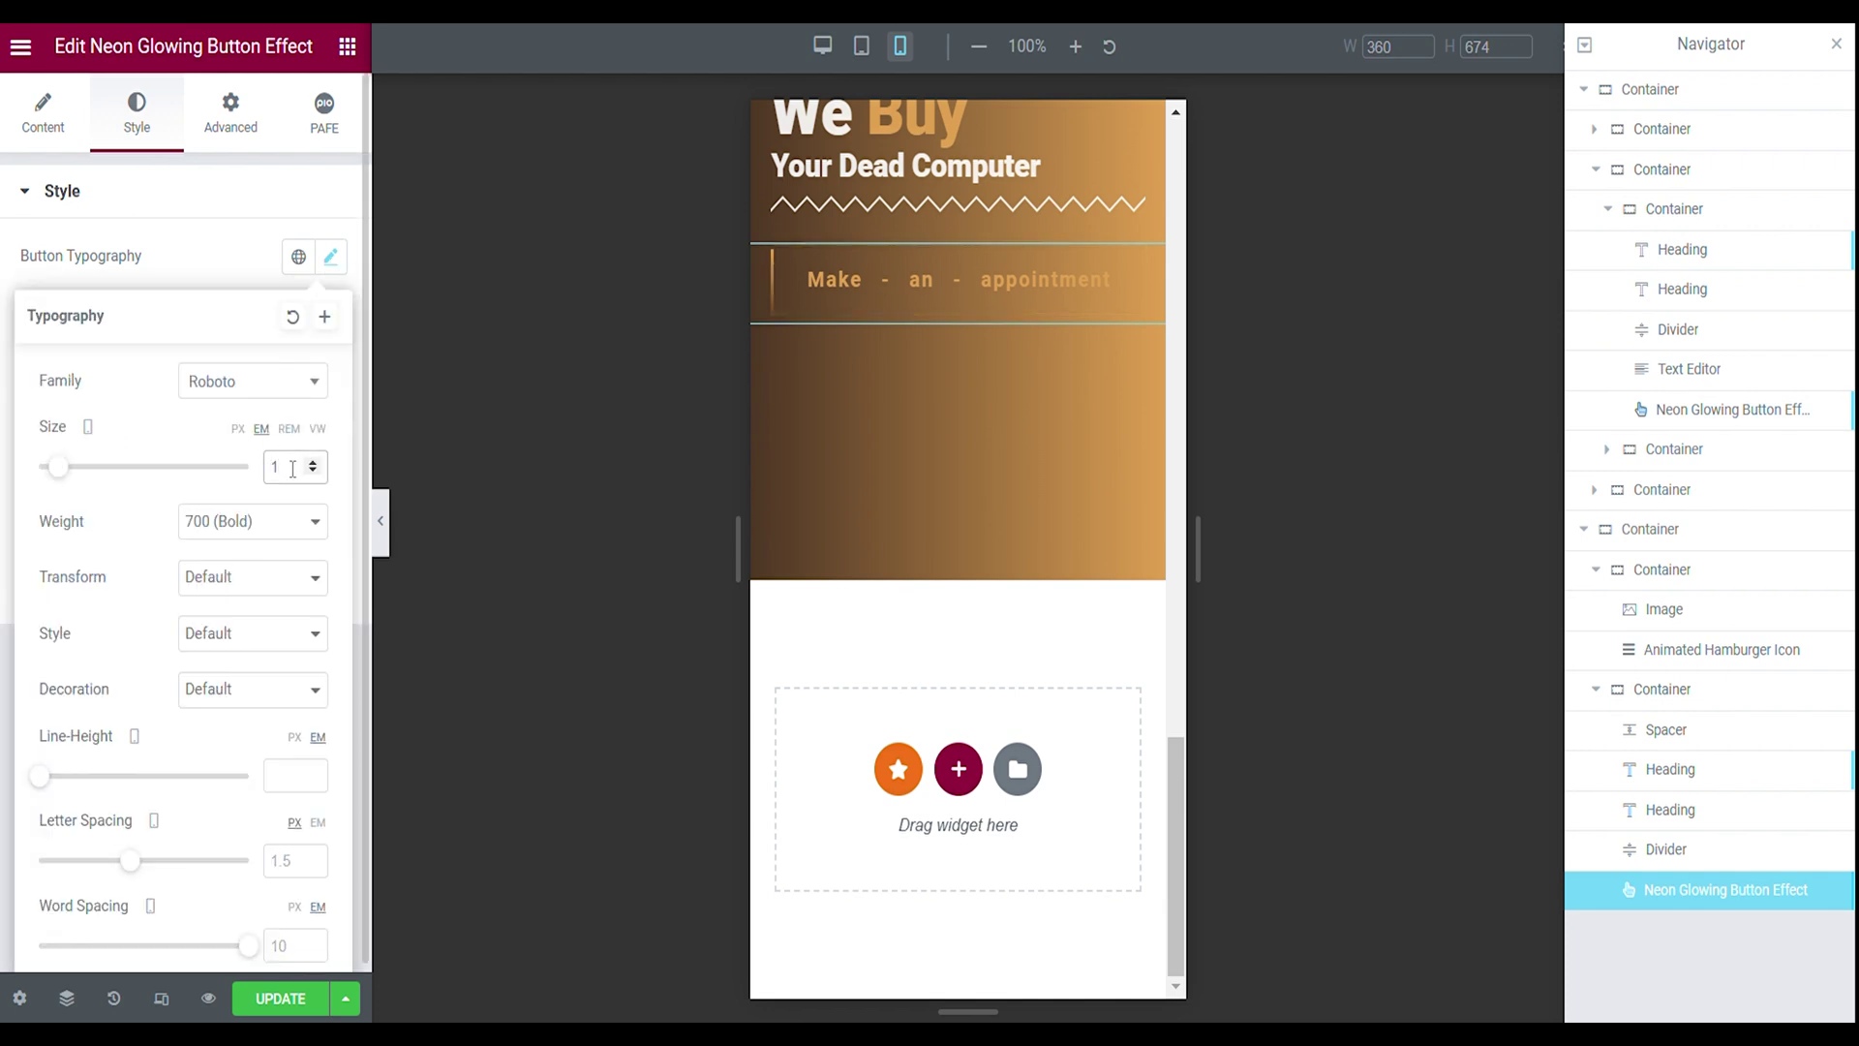
click(280, 523)
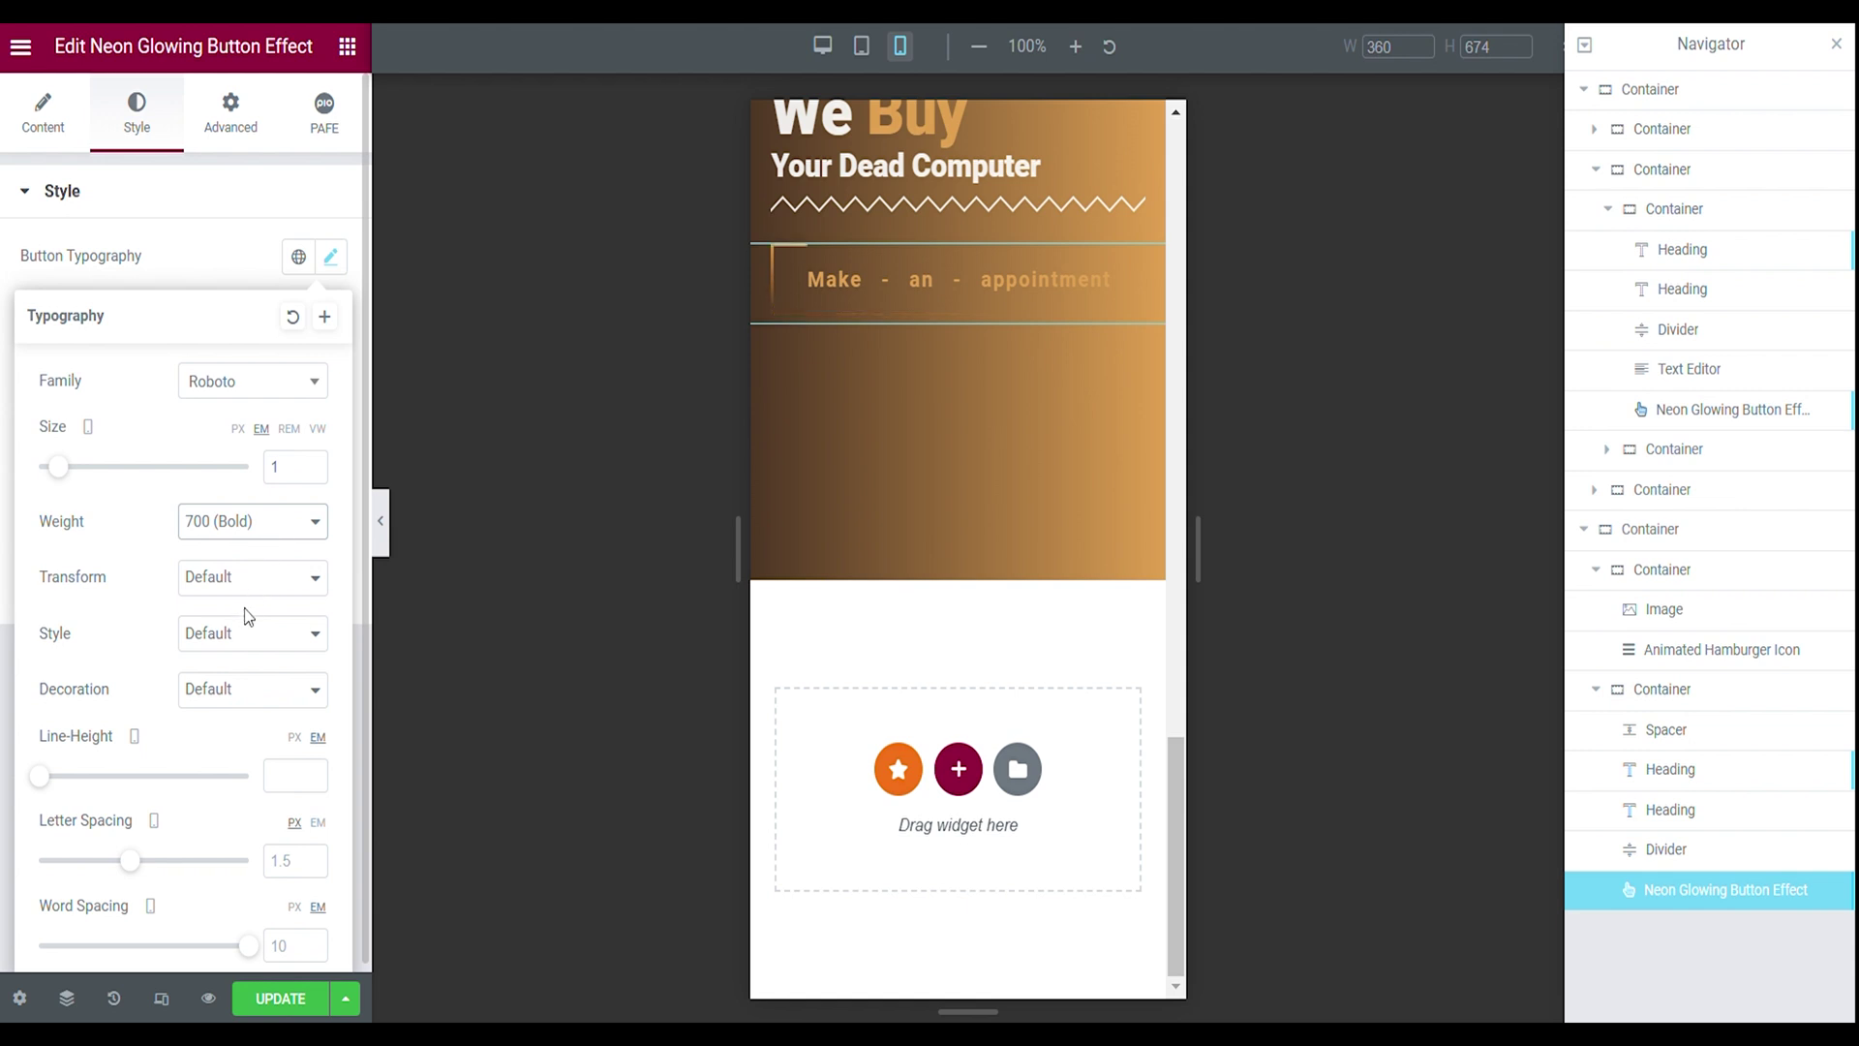
click(230, 642)
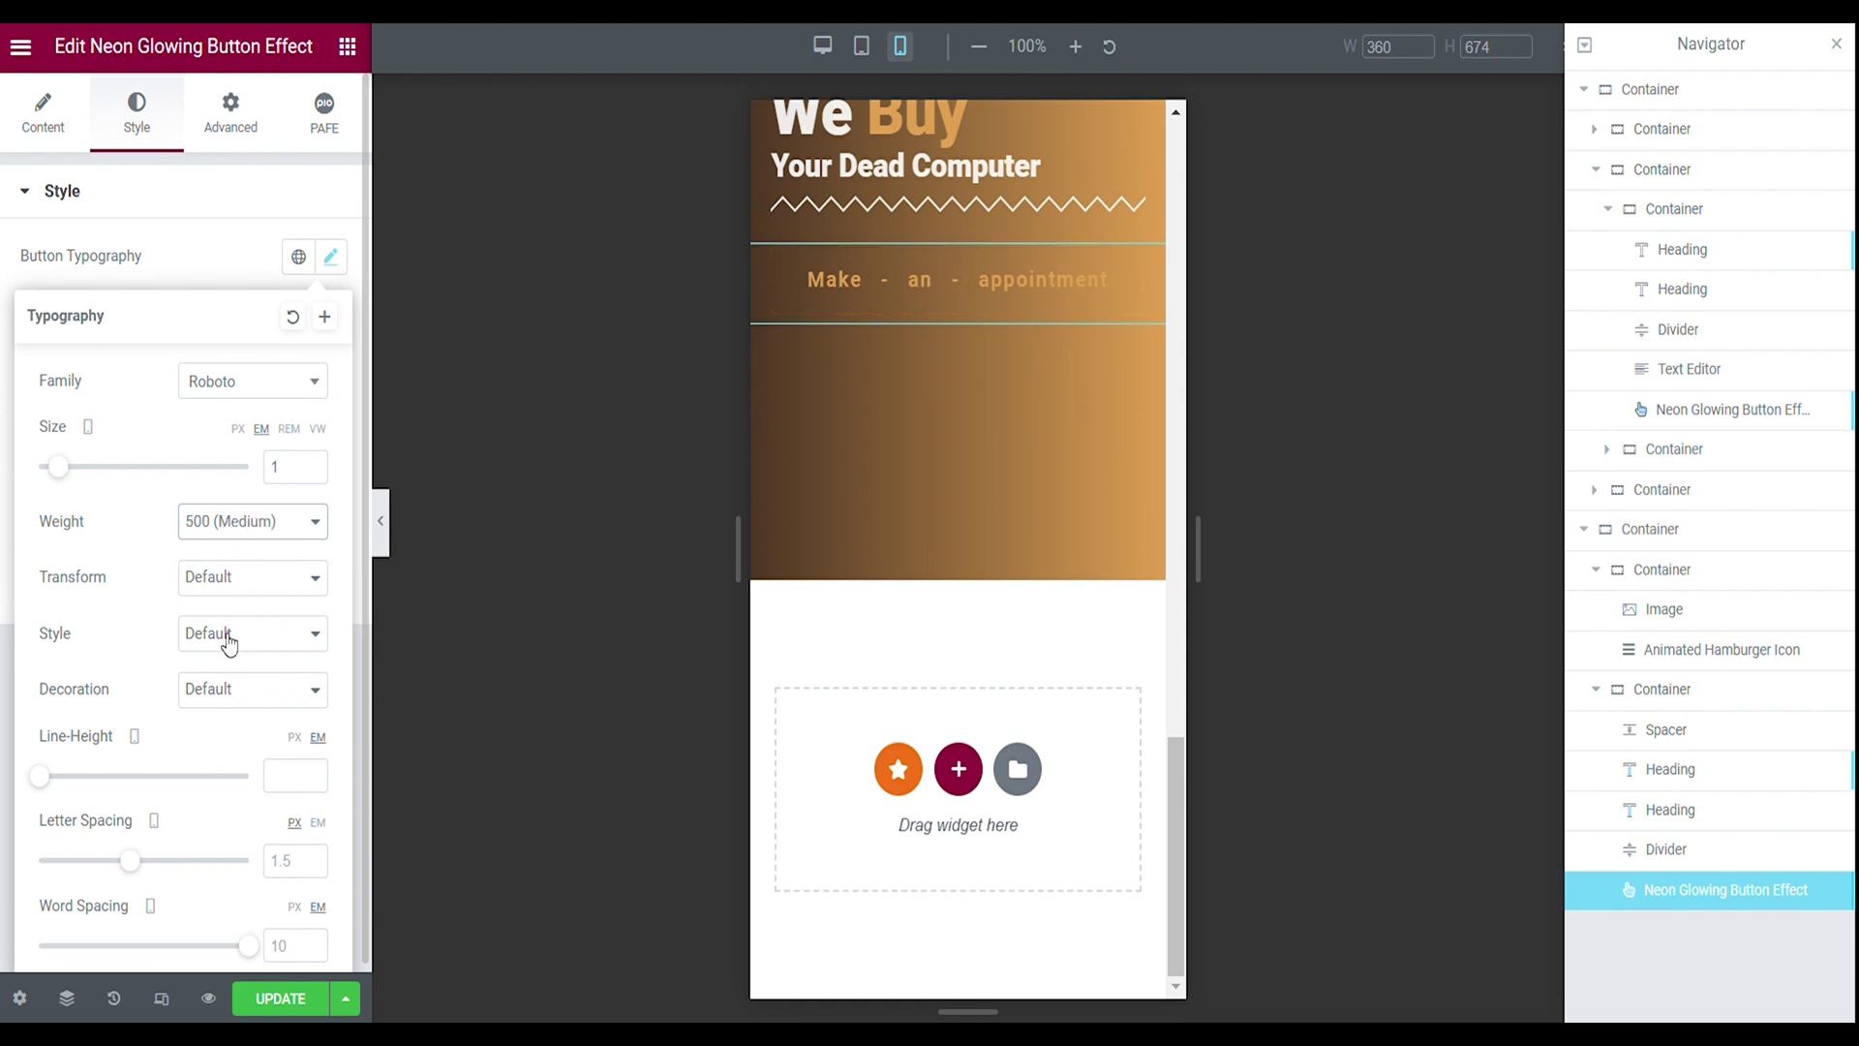
click(281, 944)
click(312, 950)
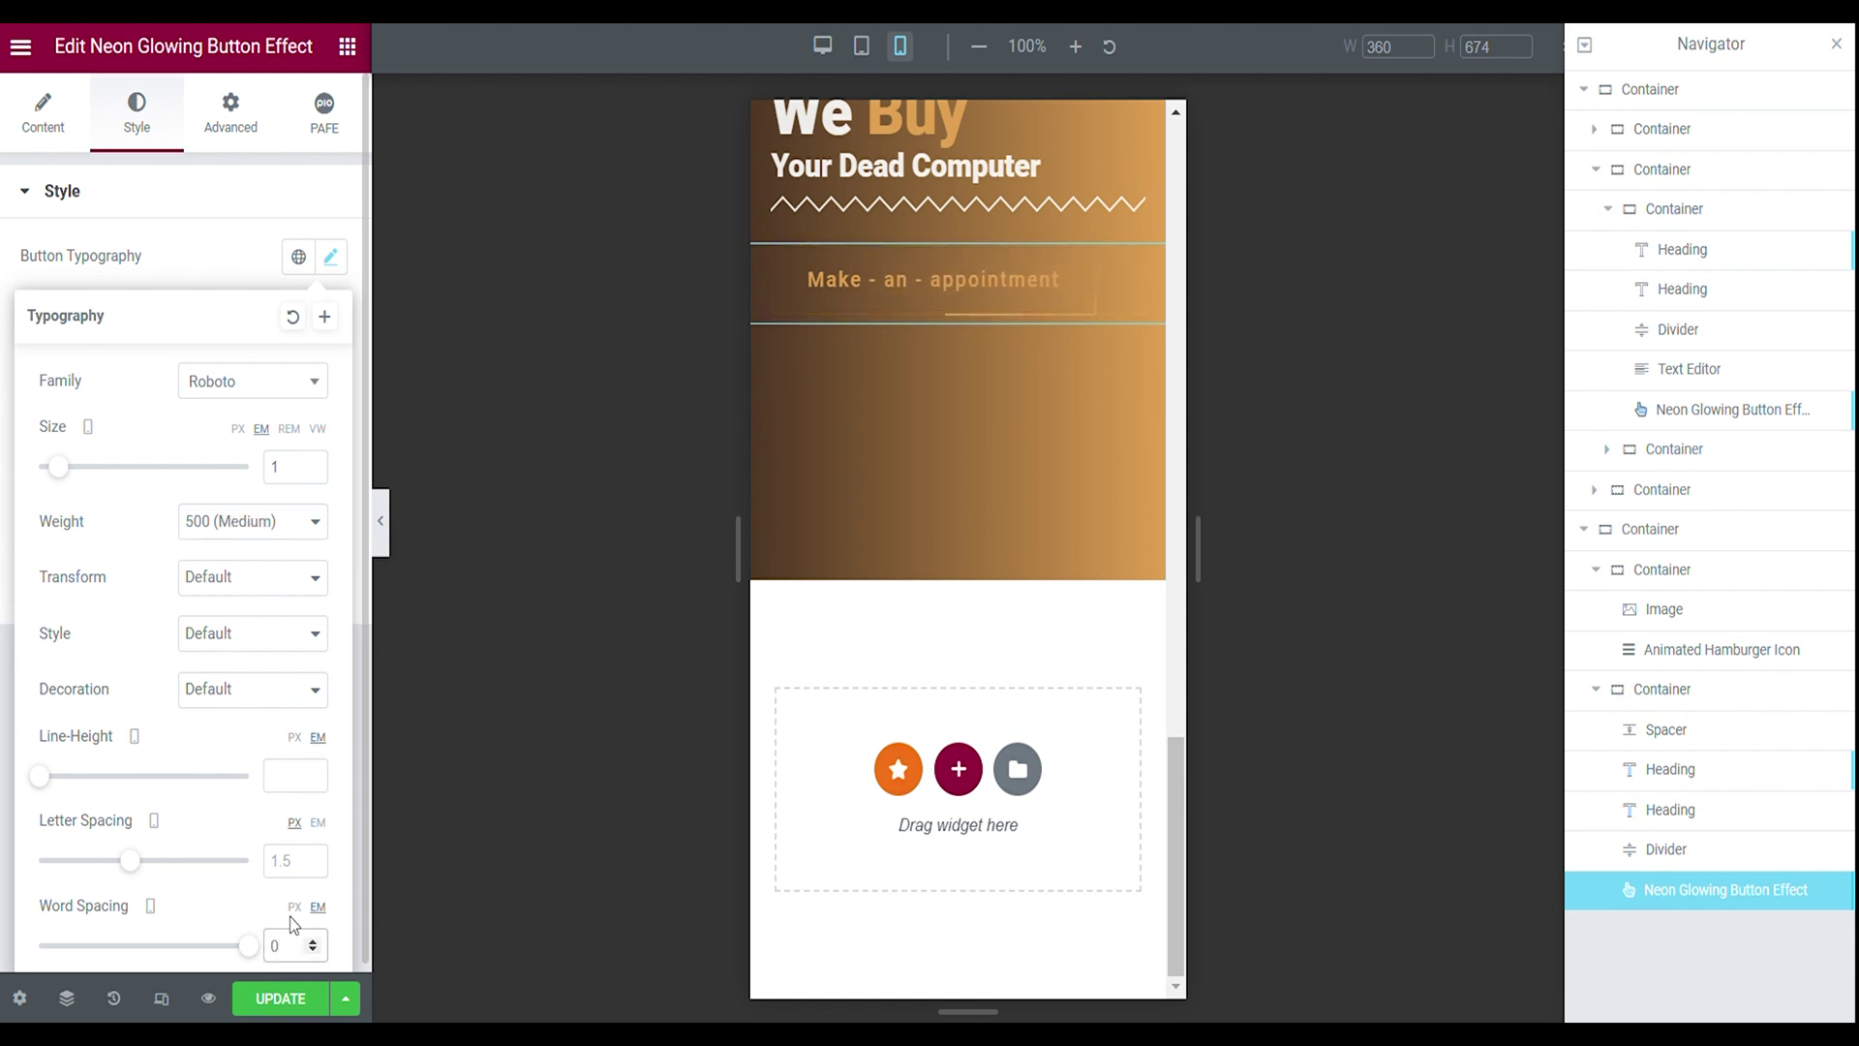
click(312, 864)
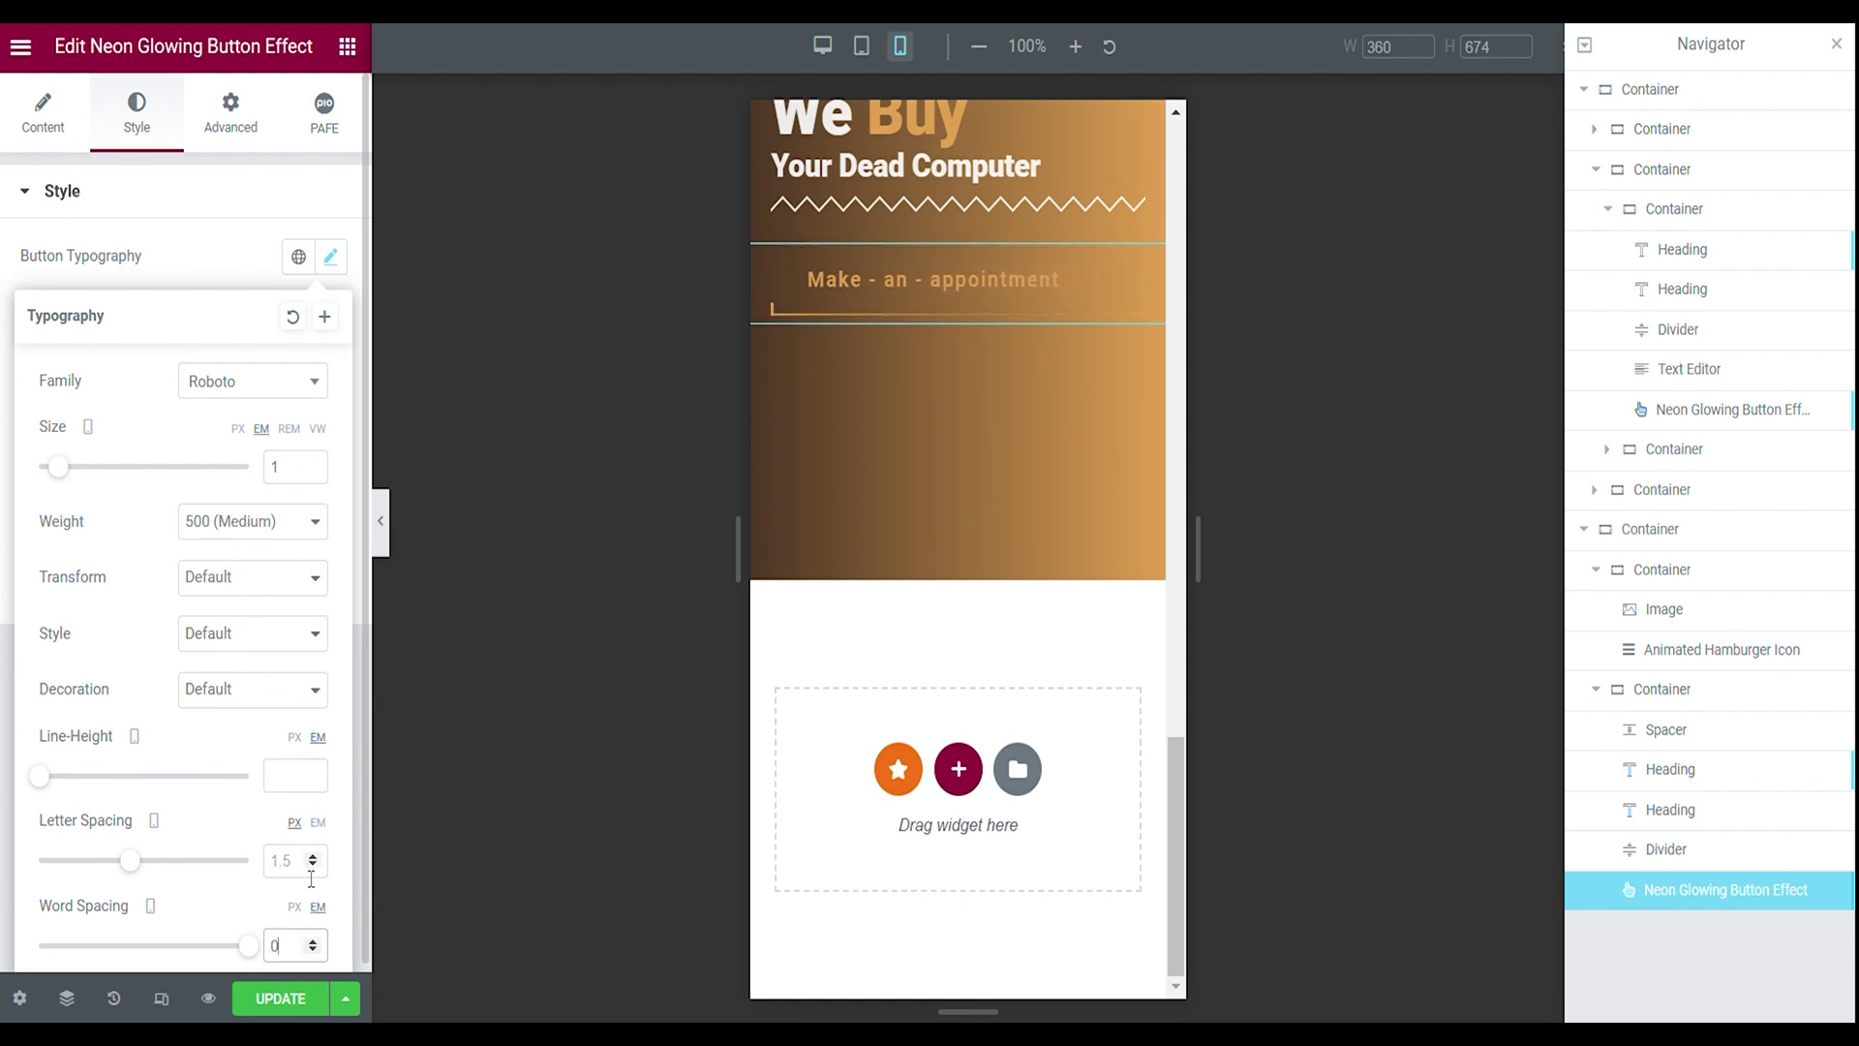
click(313, 941)
click(313, 942)
click(313, 940)
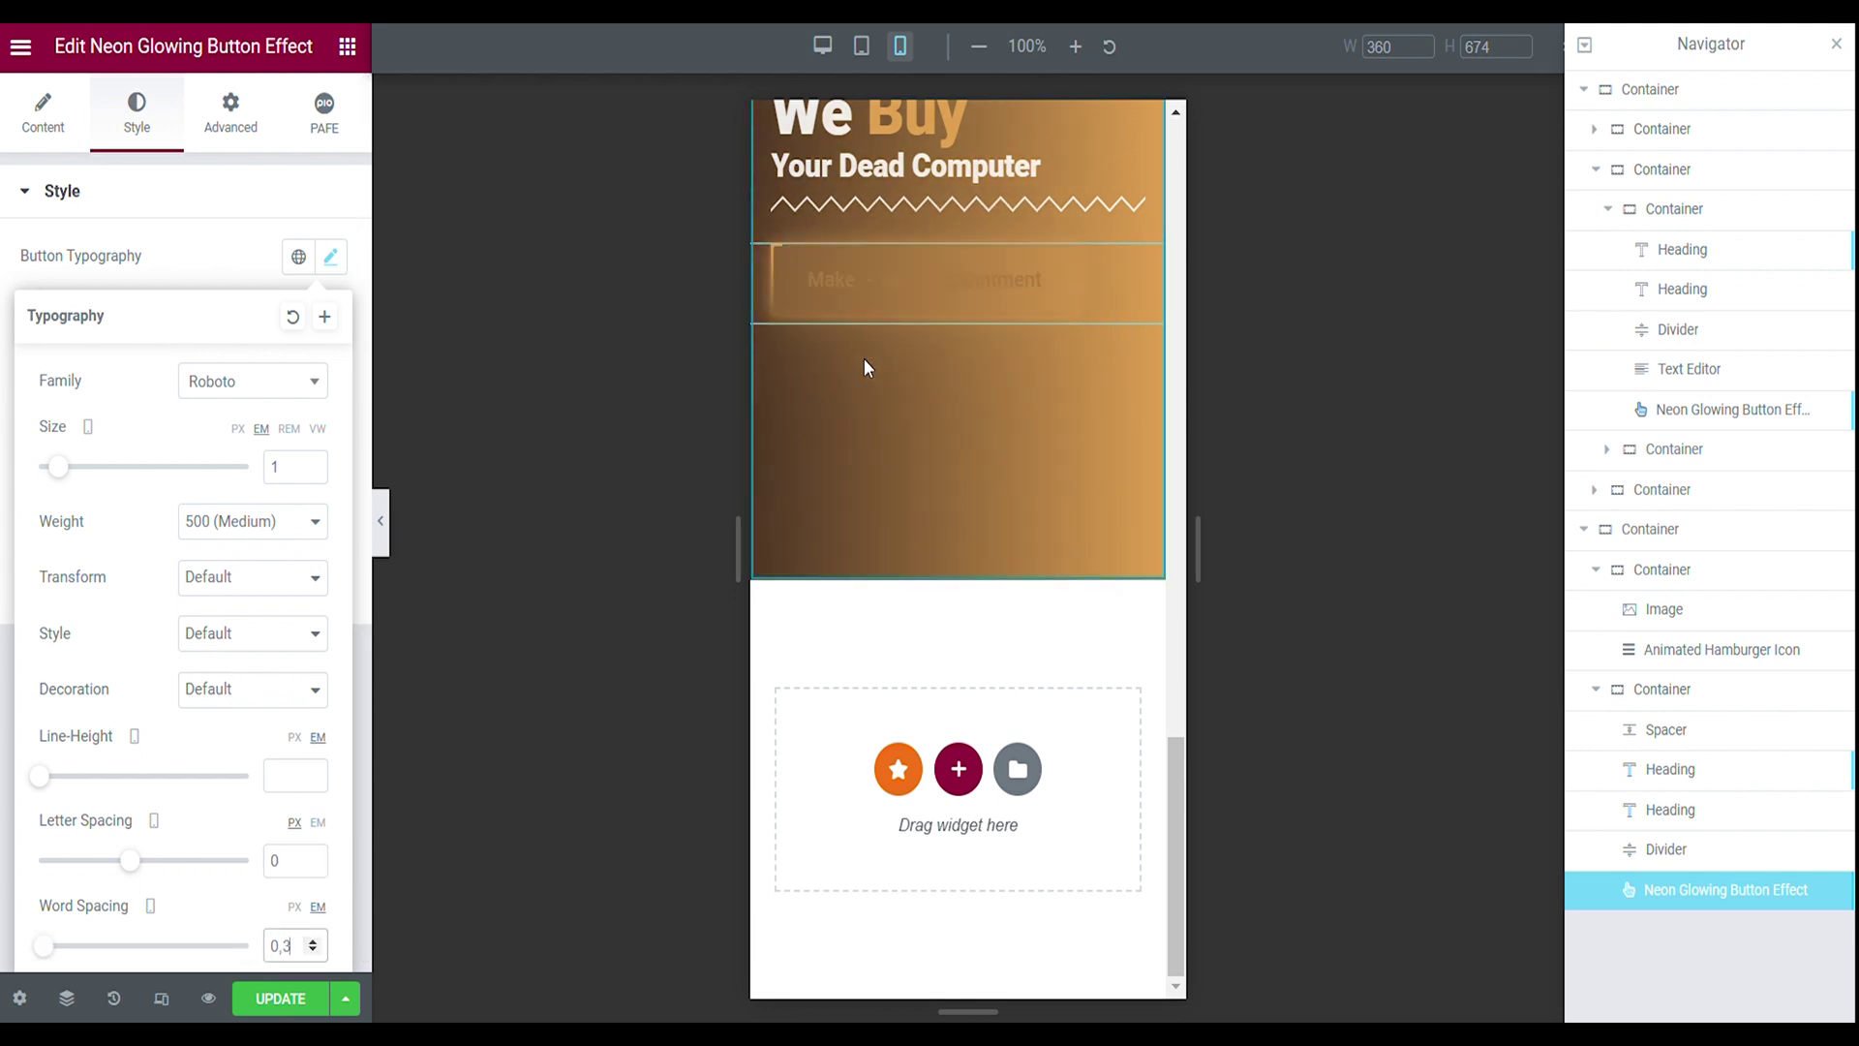
scroll(852, 484, up, 5)
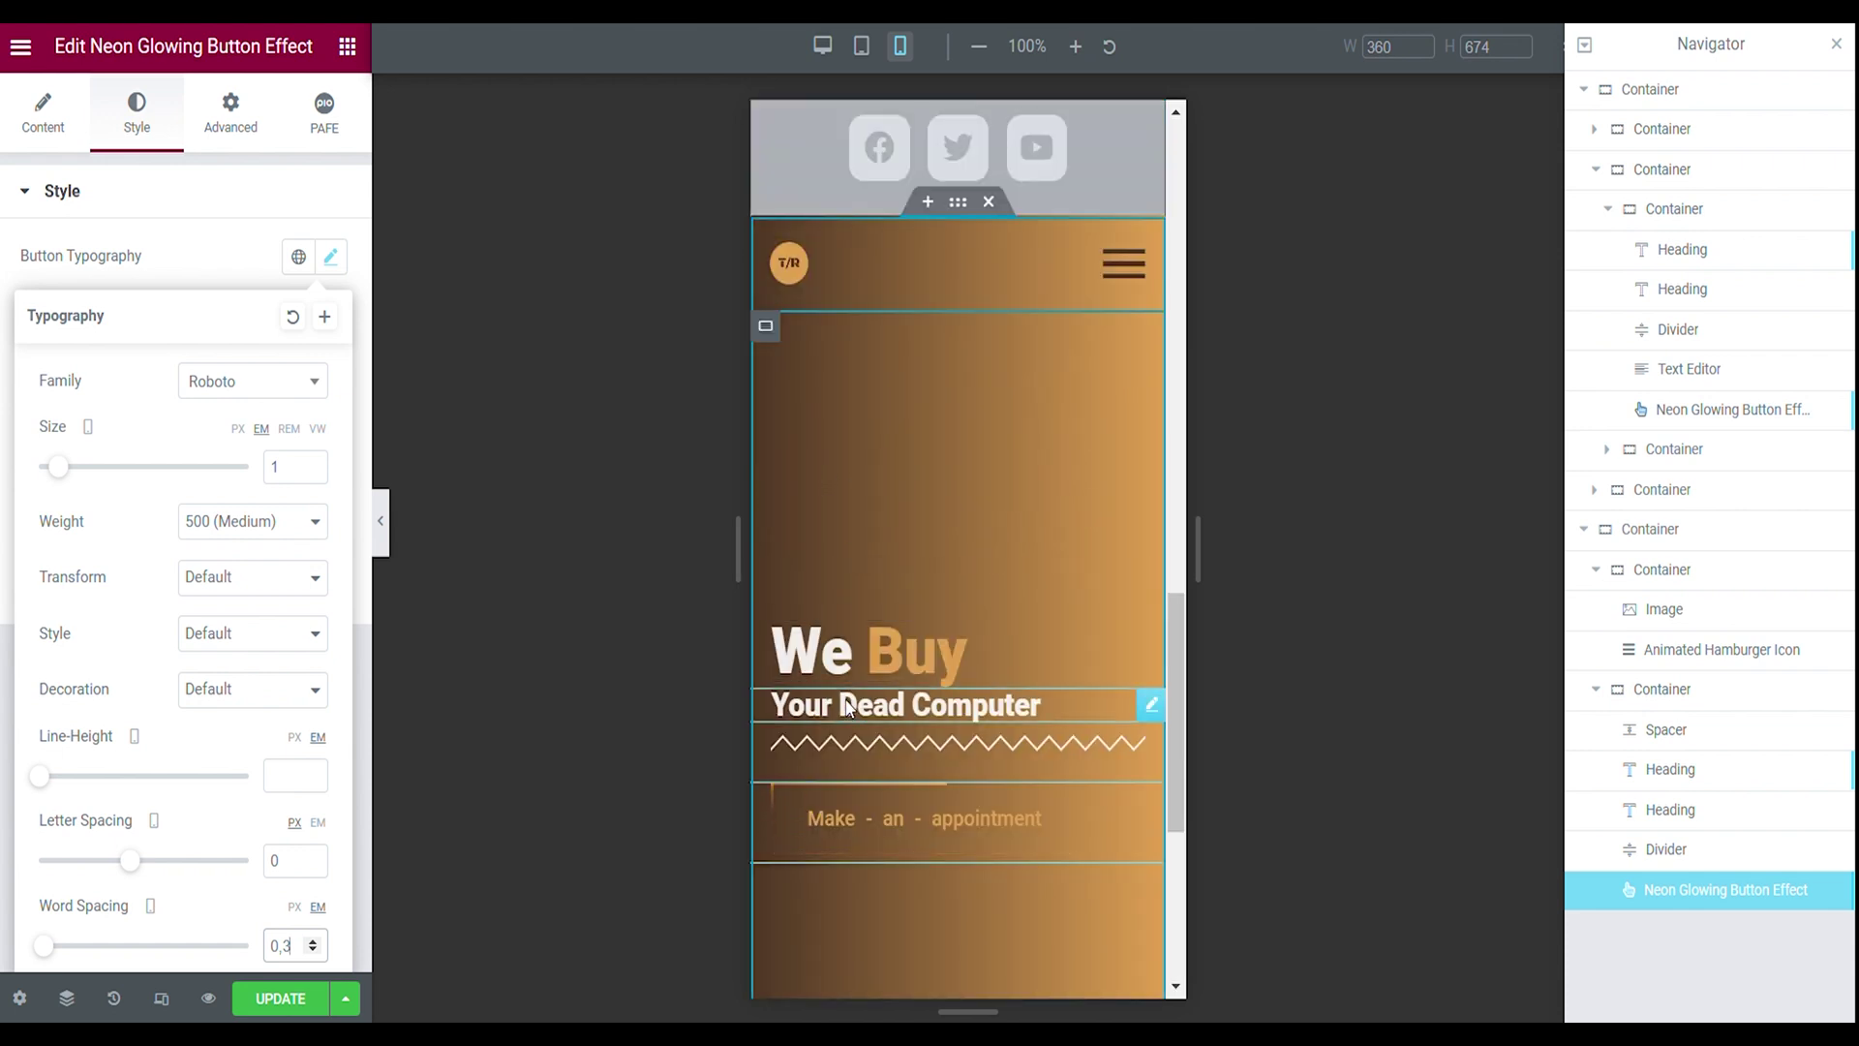
scroll(850, 657, down, 3)
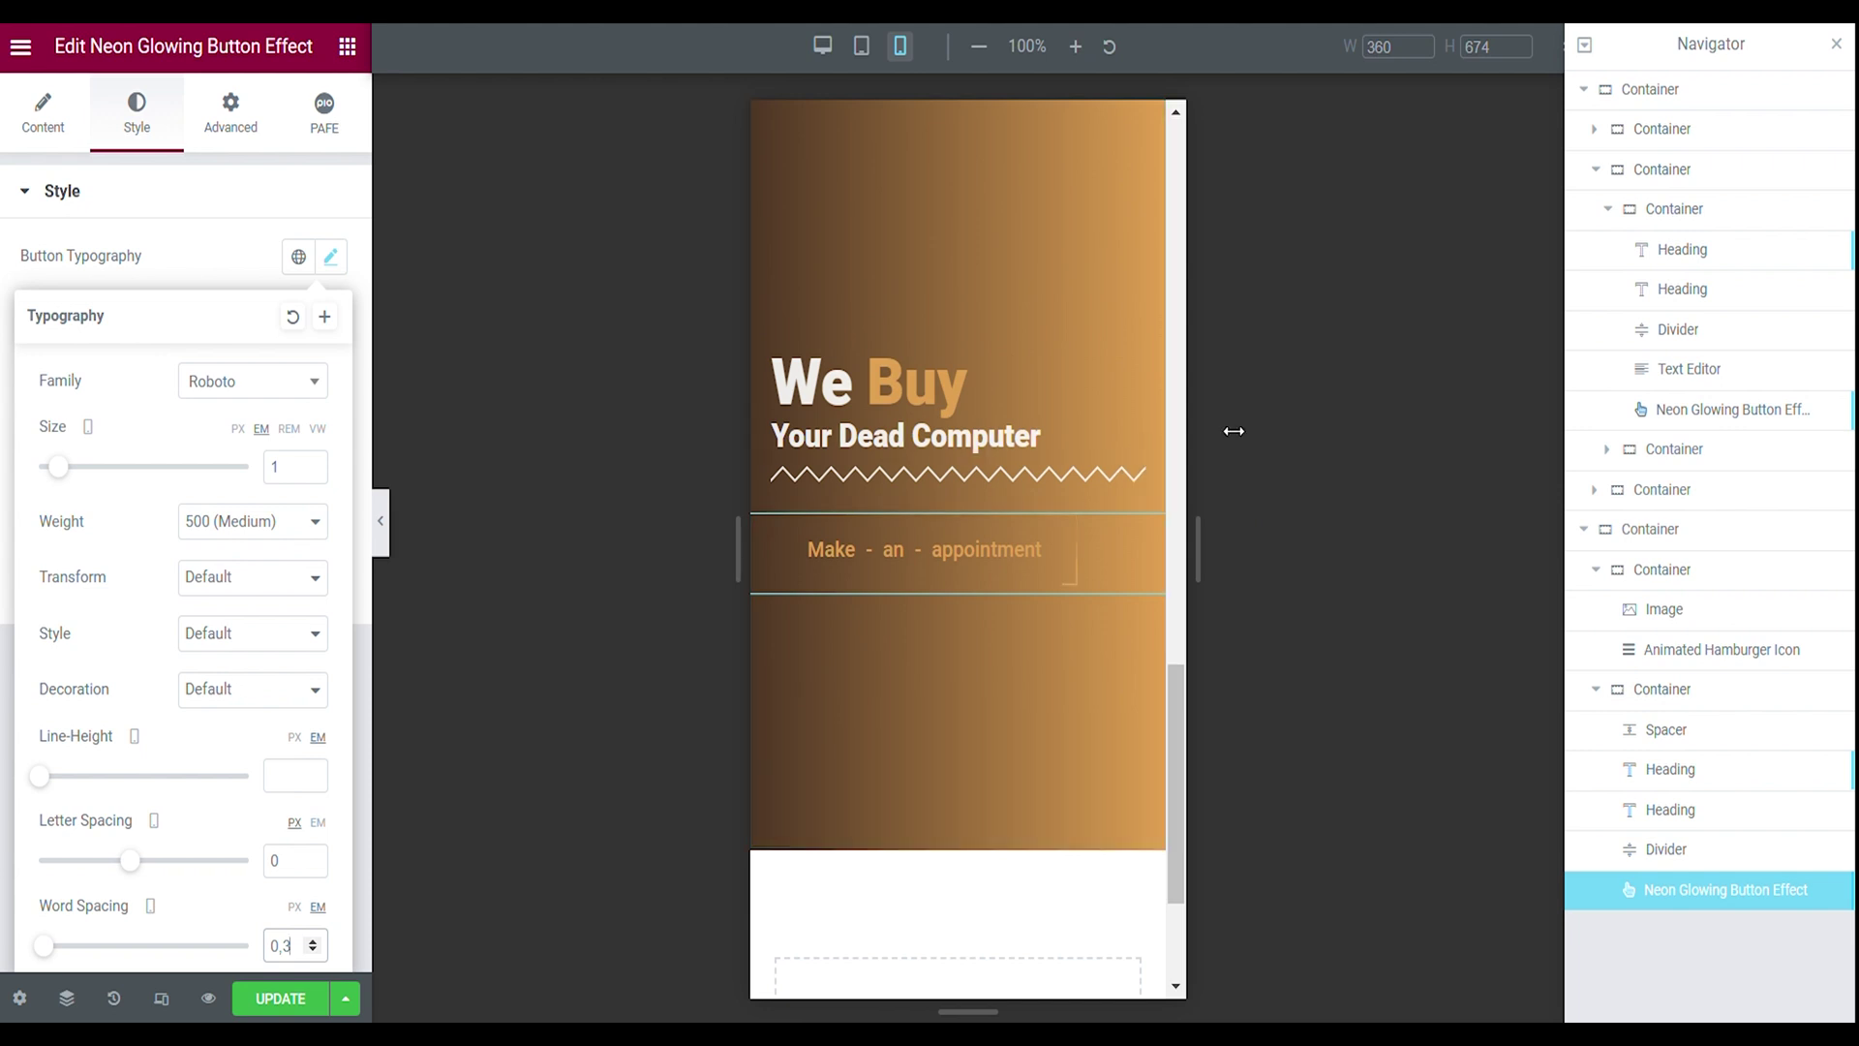
click(1607, 450)
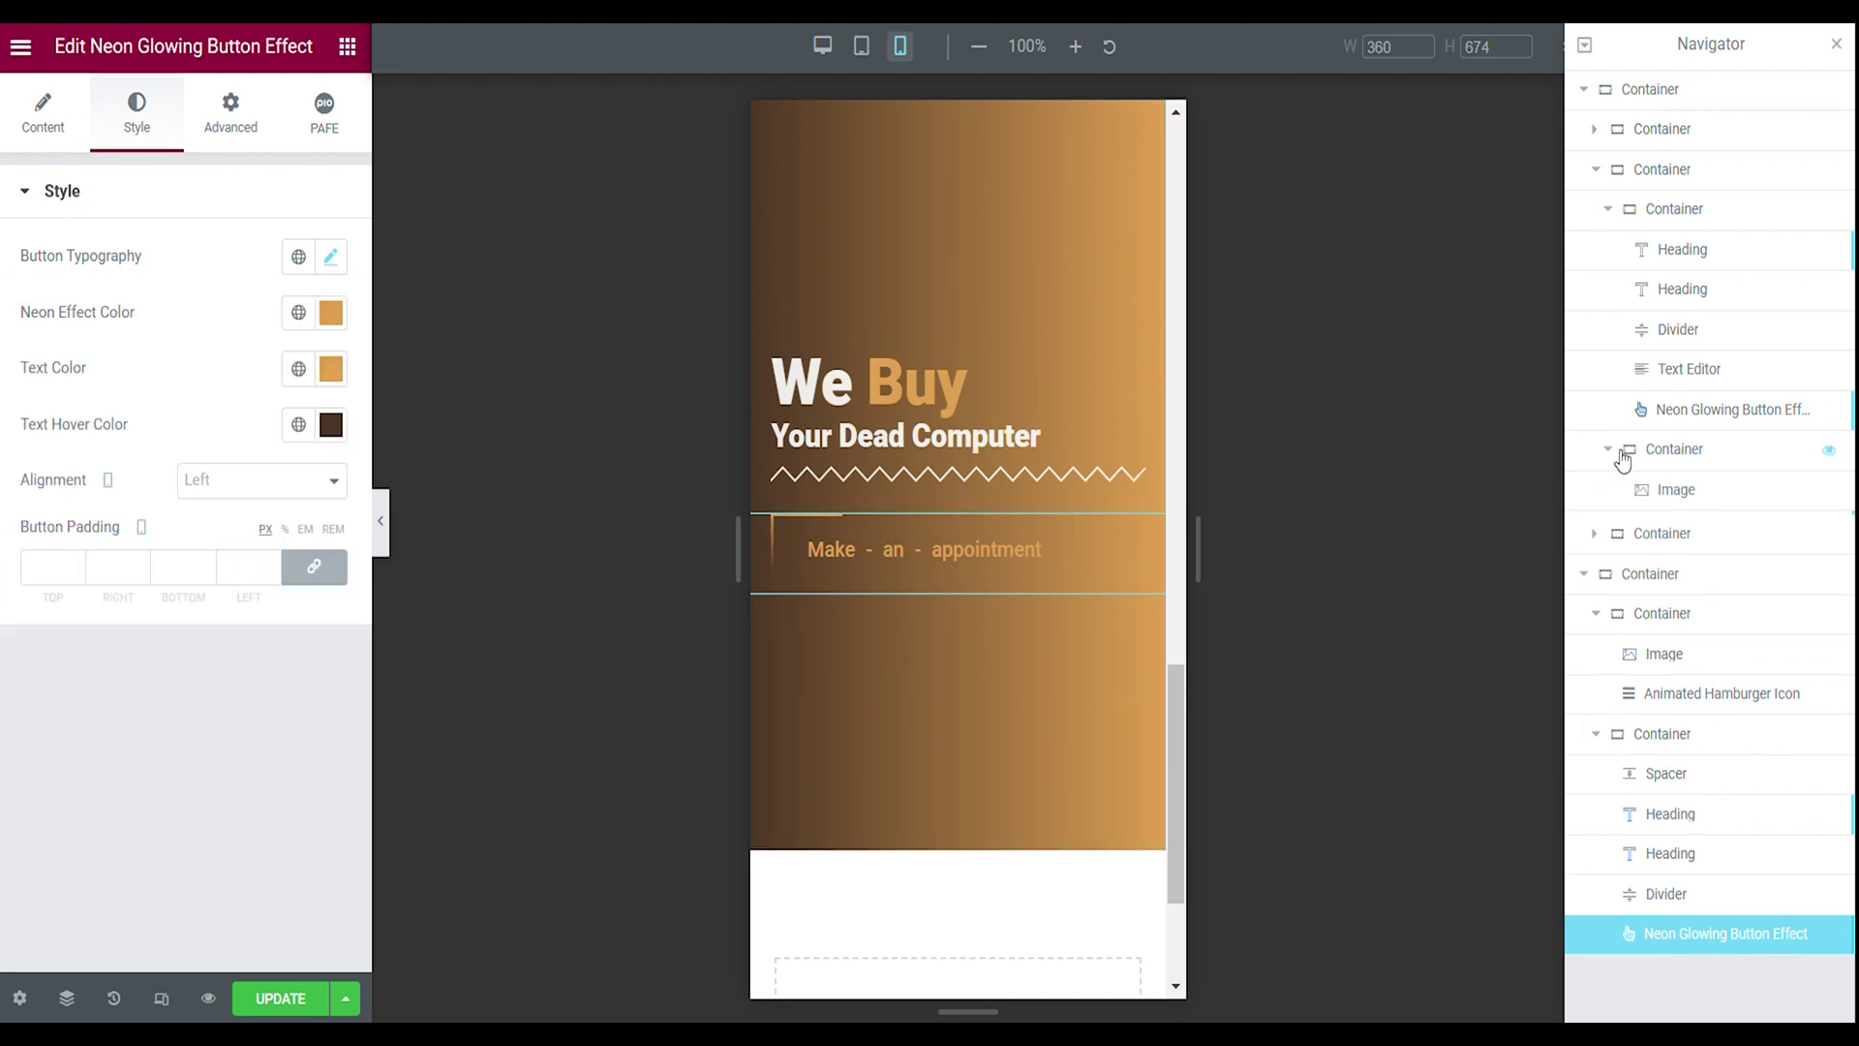
- Copy the skull-computer image and paste it into the hero container
click(1649, 491)
right_click(1656, 489)
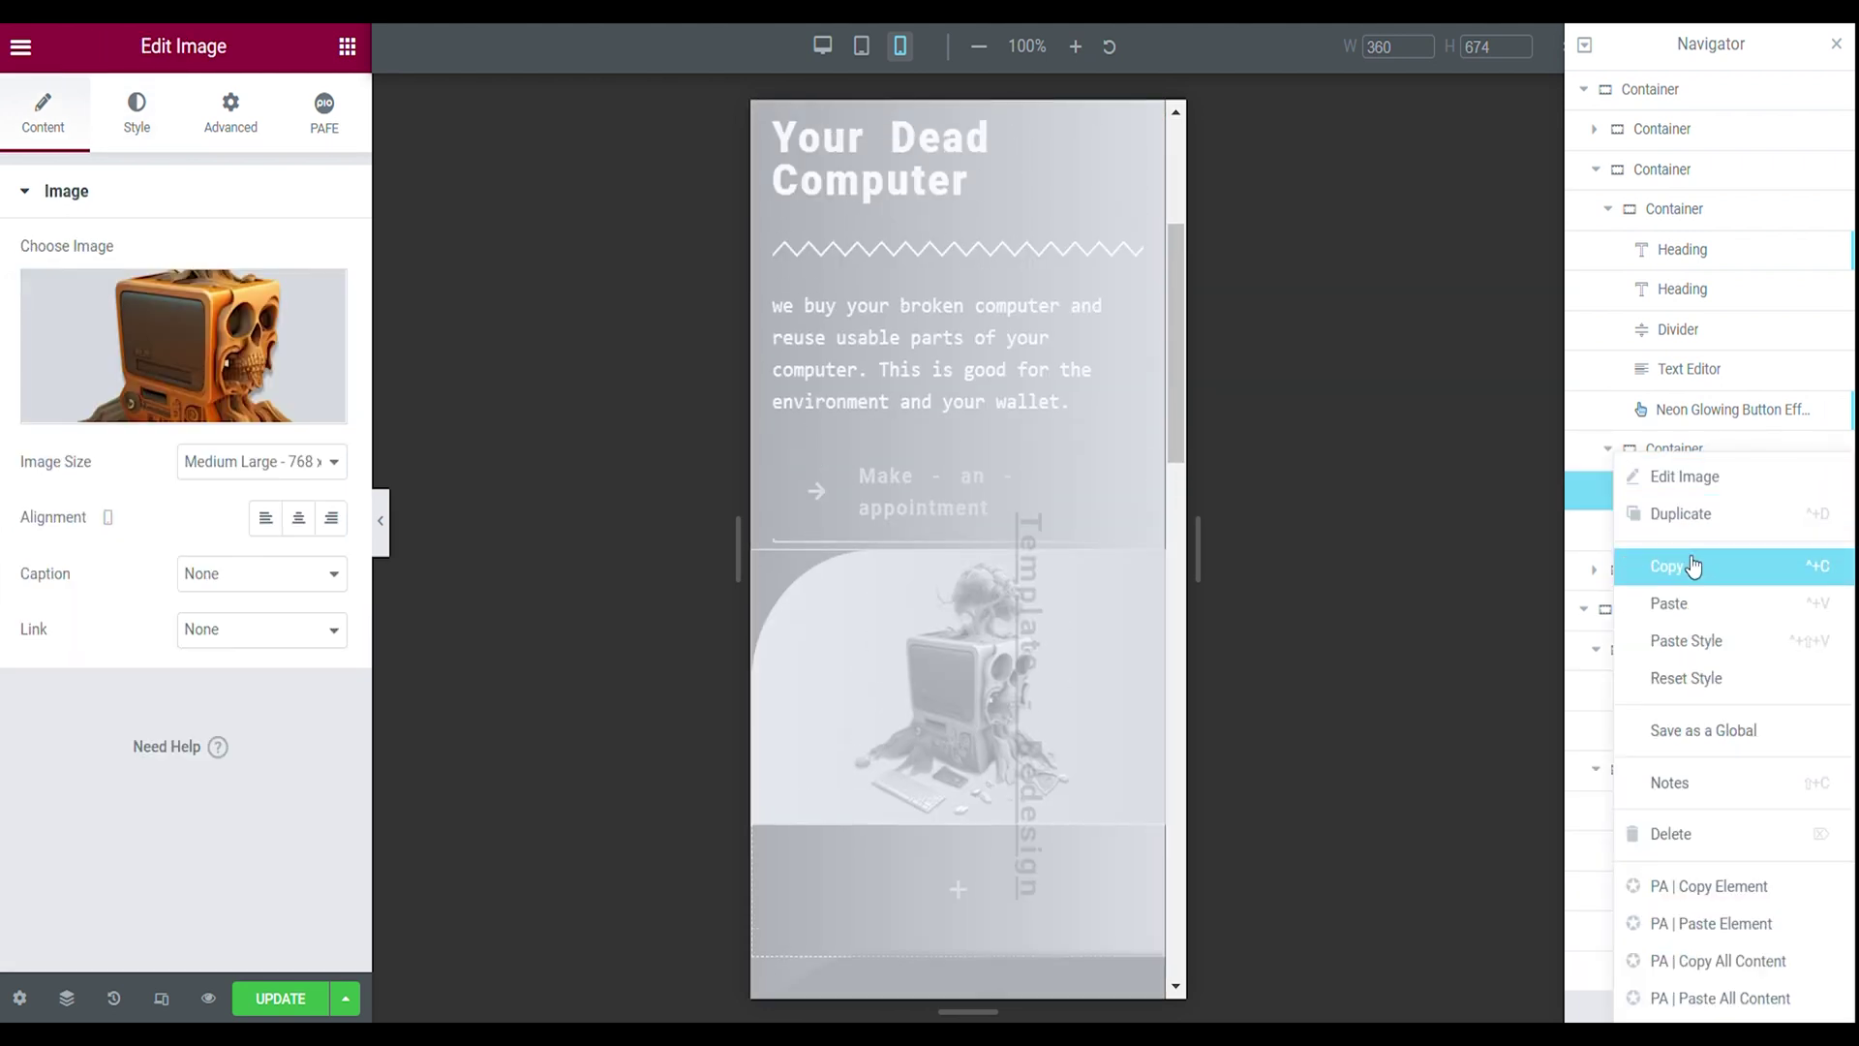
click(1692, 565)
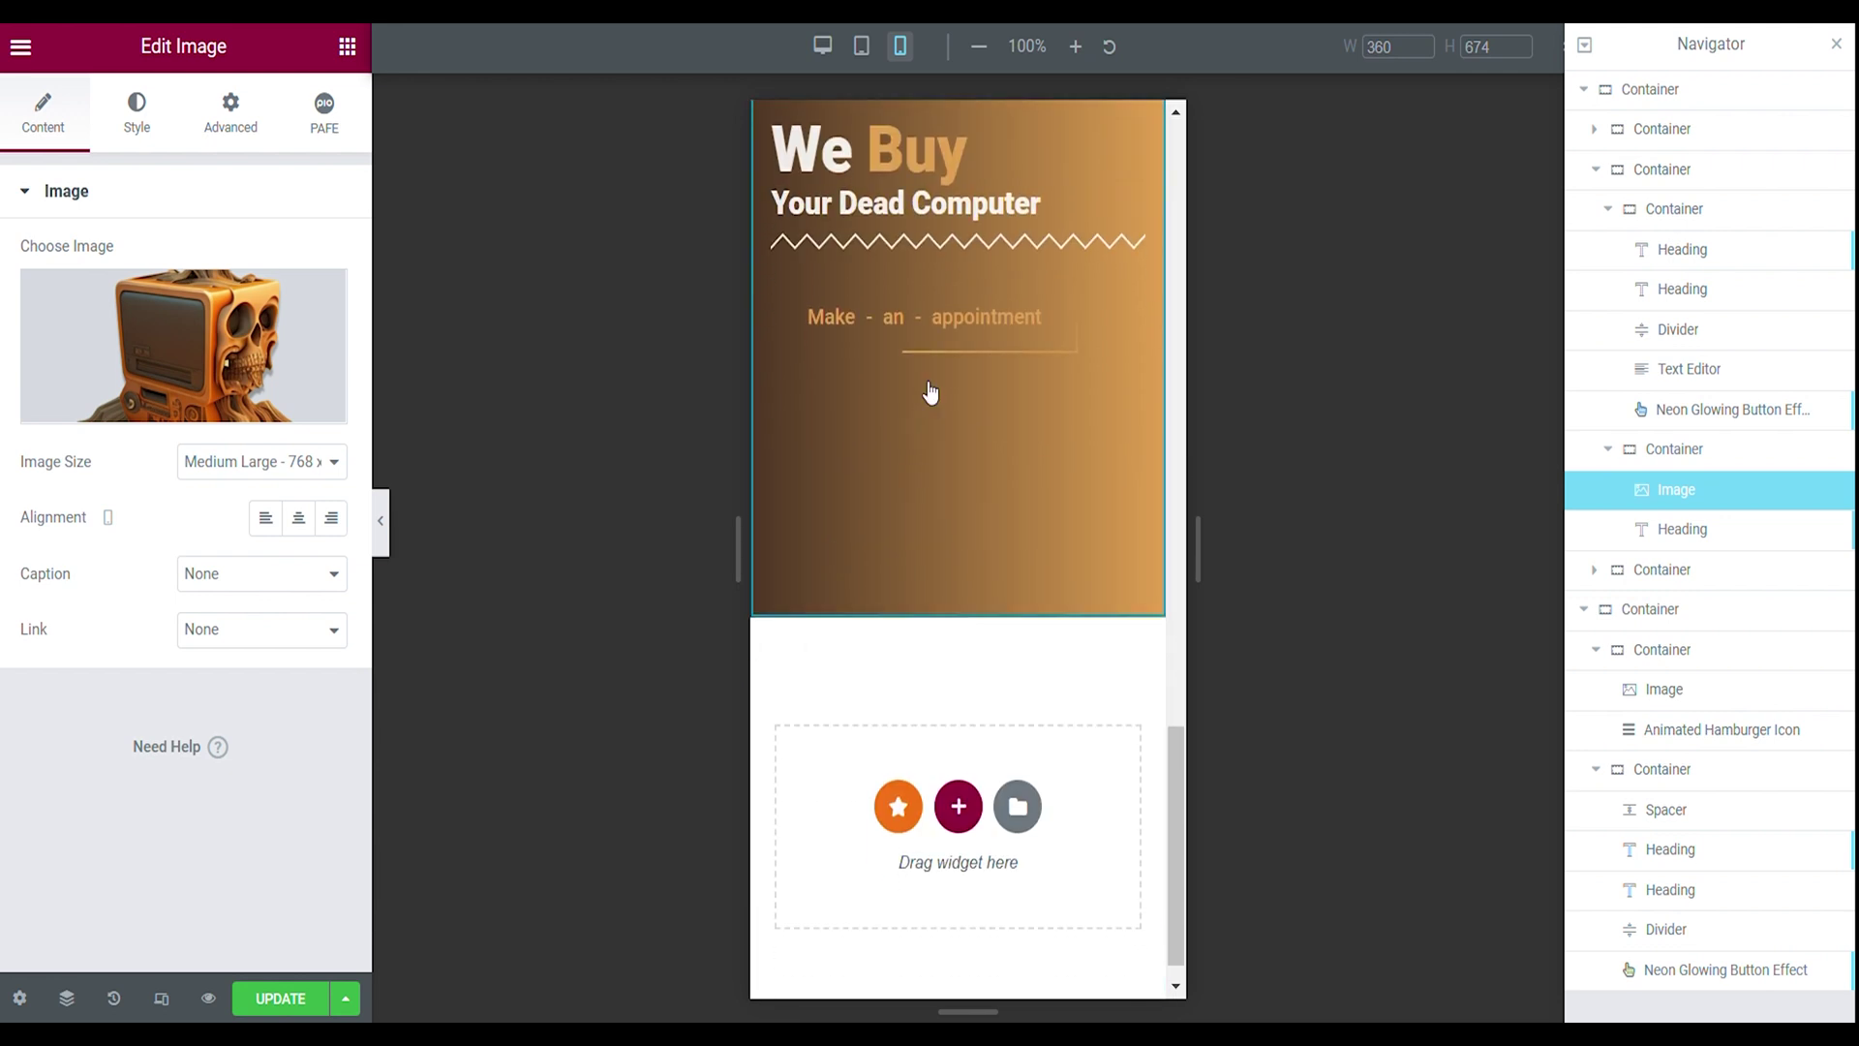
right_click(929, 392)
click(982, 552)
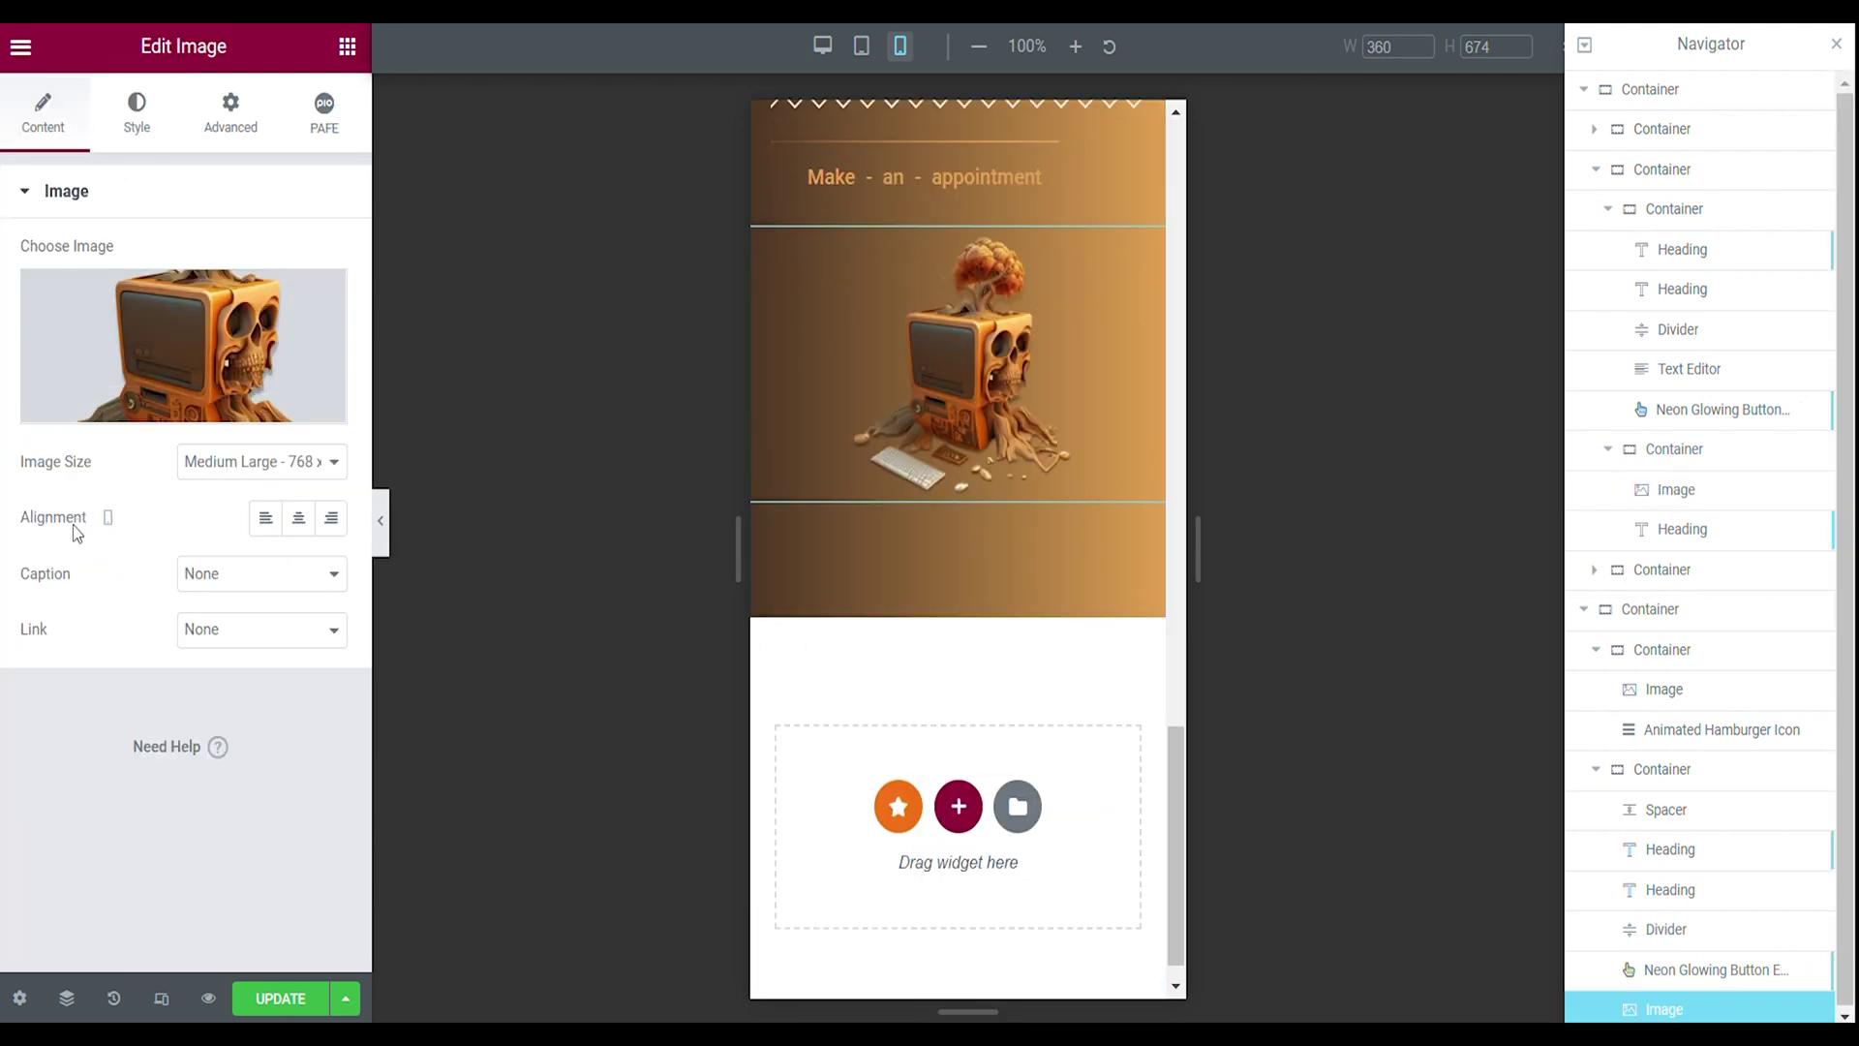
- Centre the image and set its Style width to 80
click(299, 517)
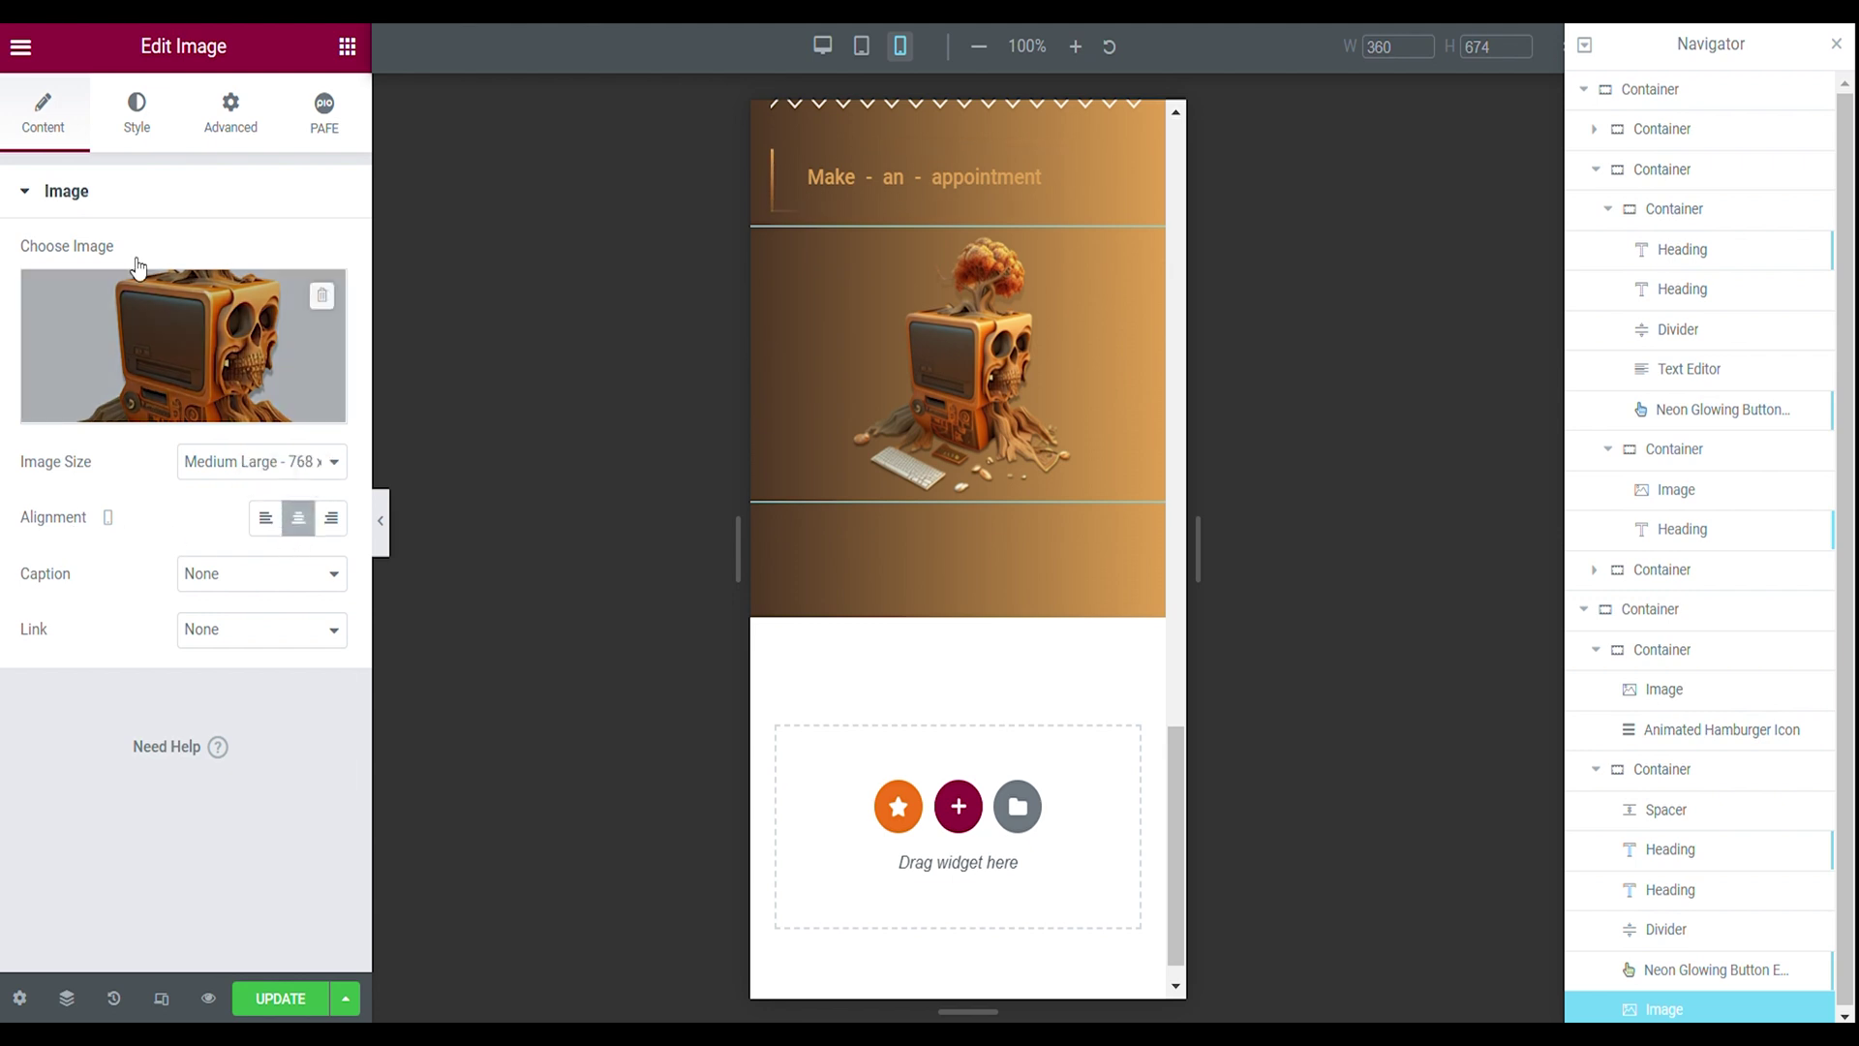
click(160, 120)
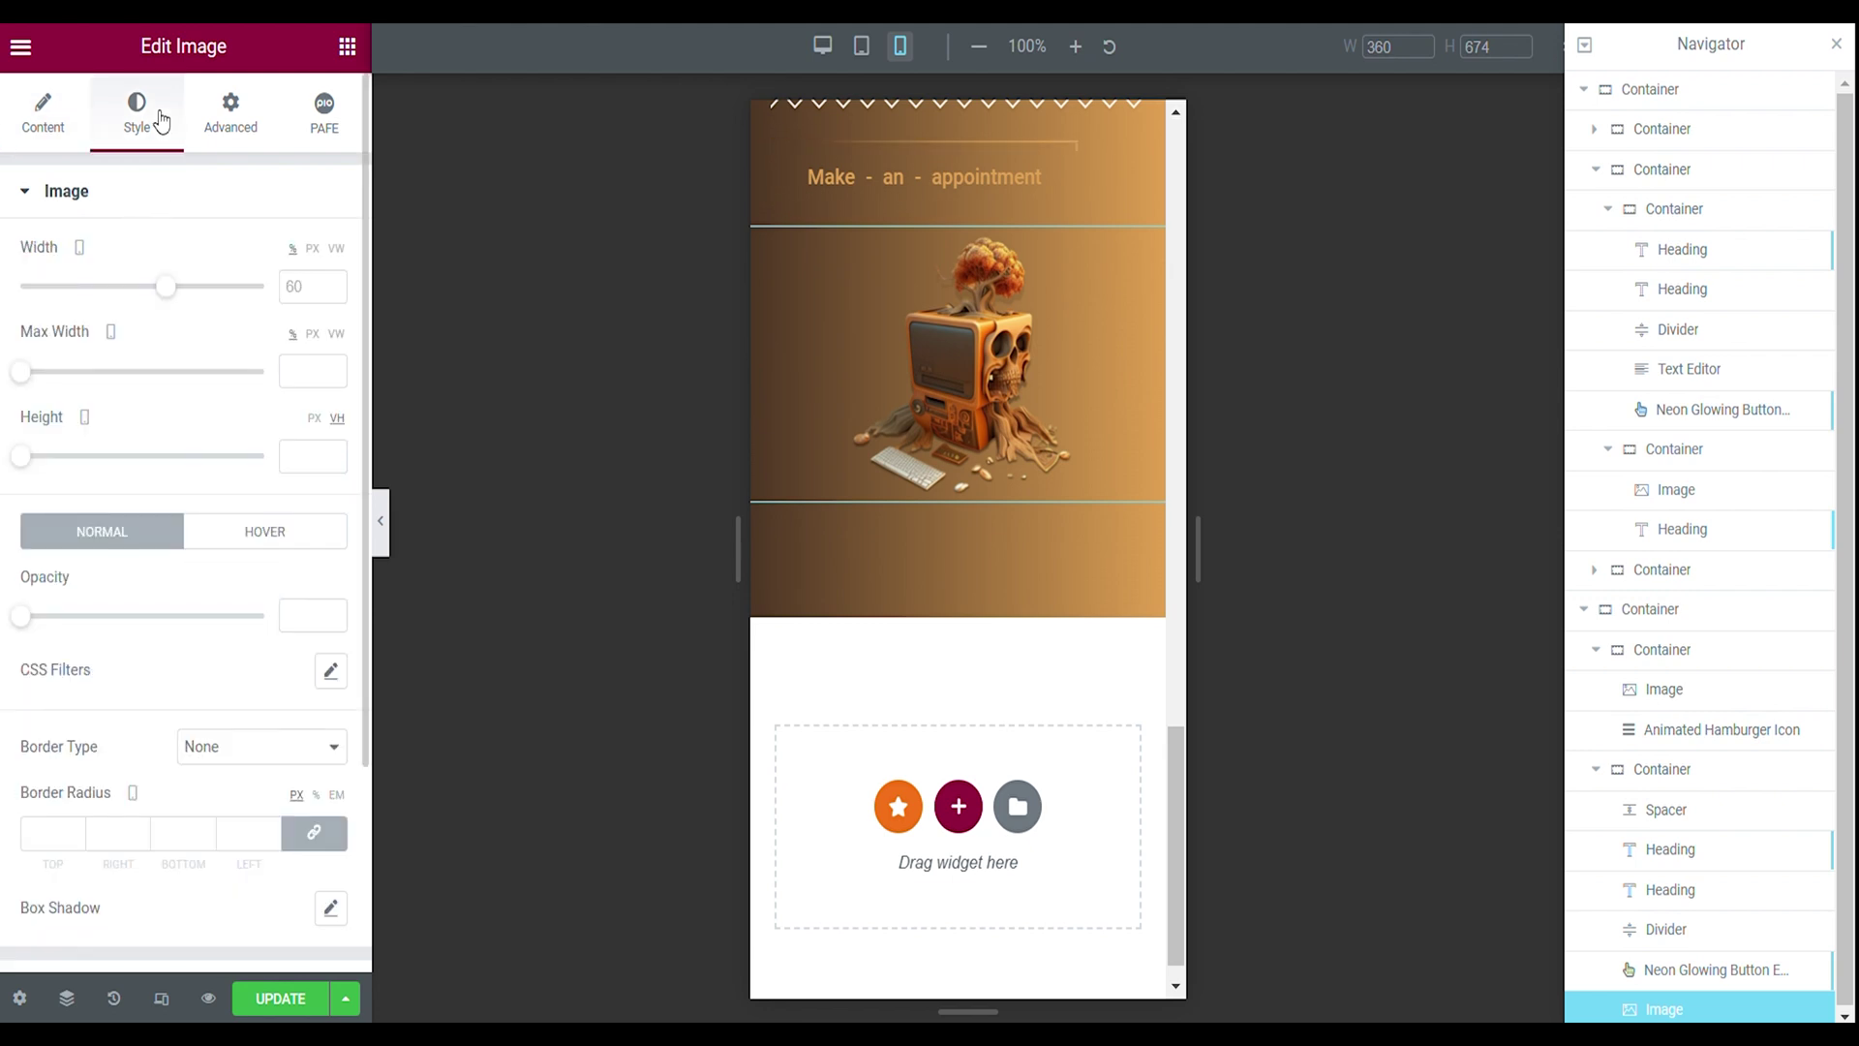
click(310, 283)
text(8)
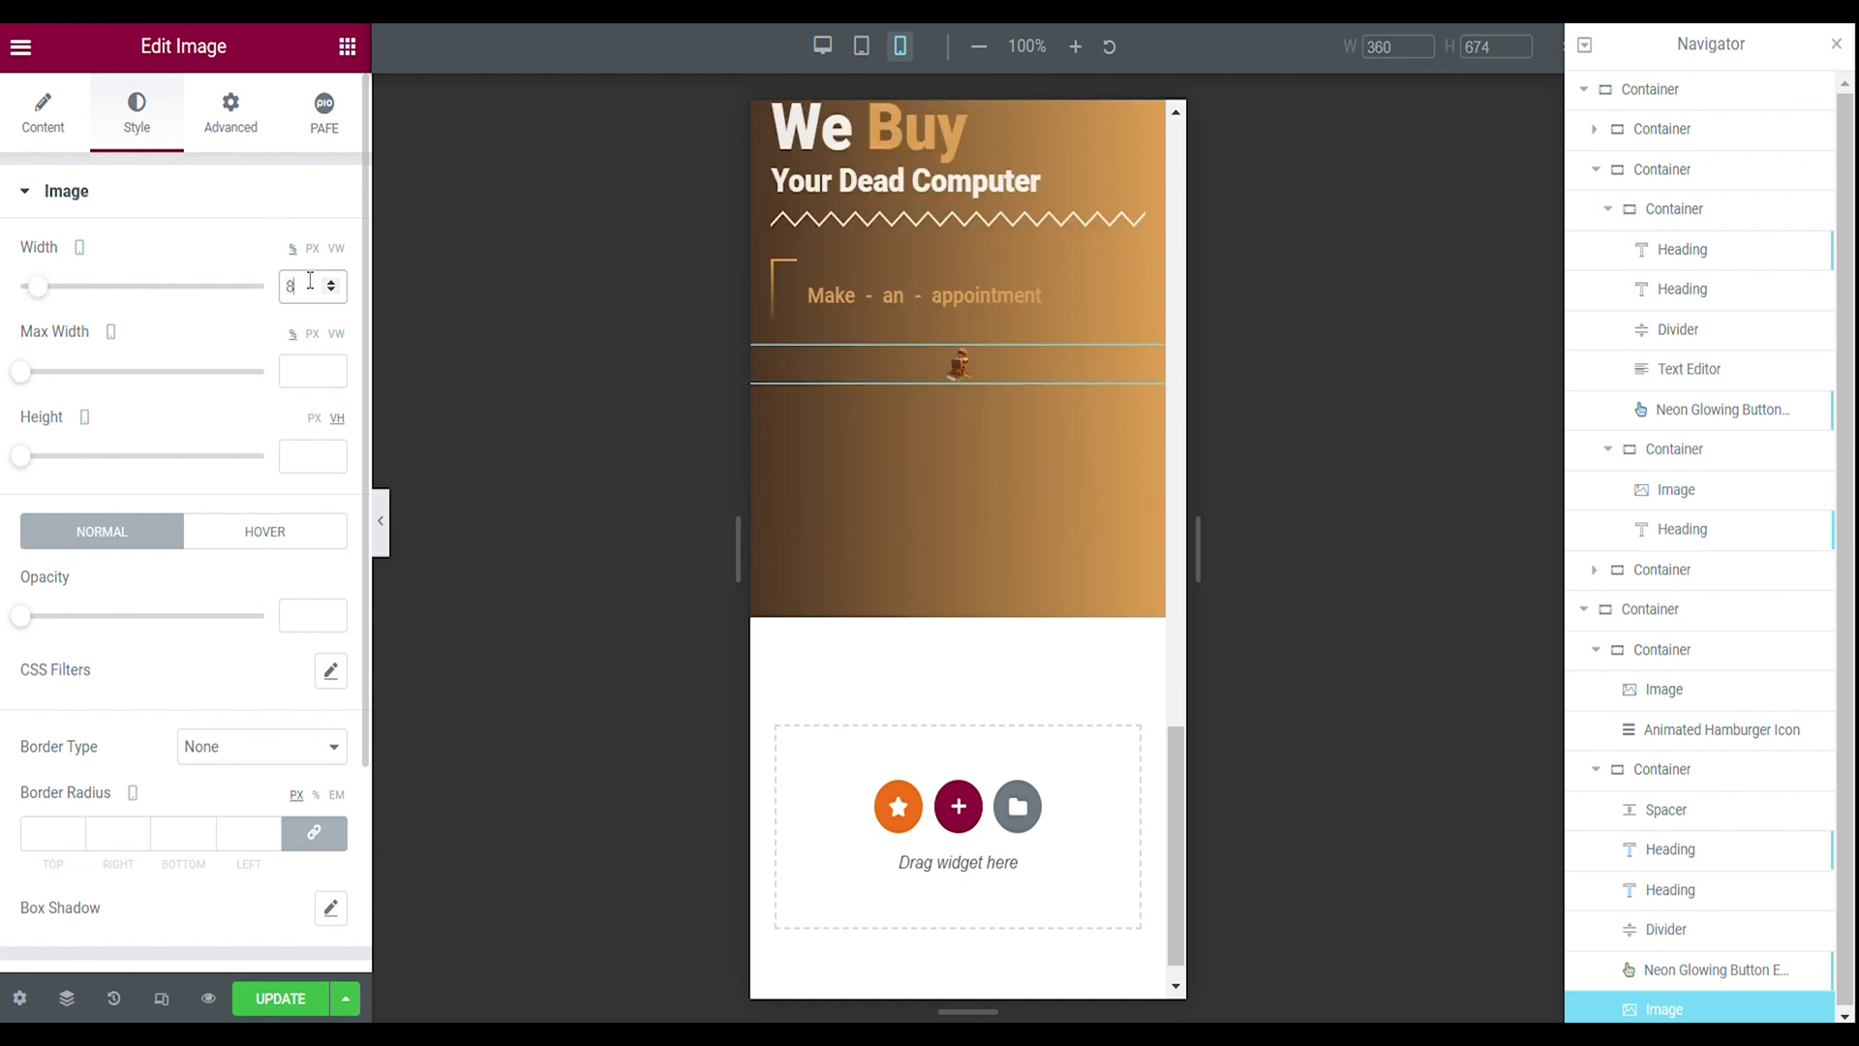
text(0)
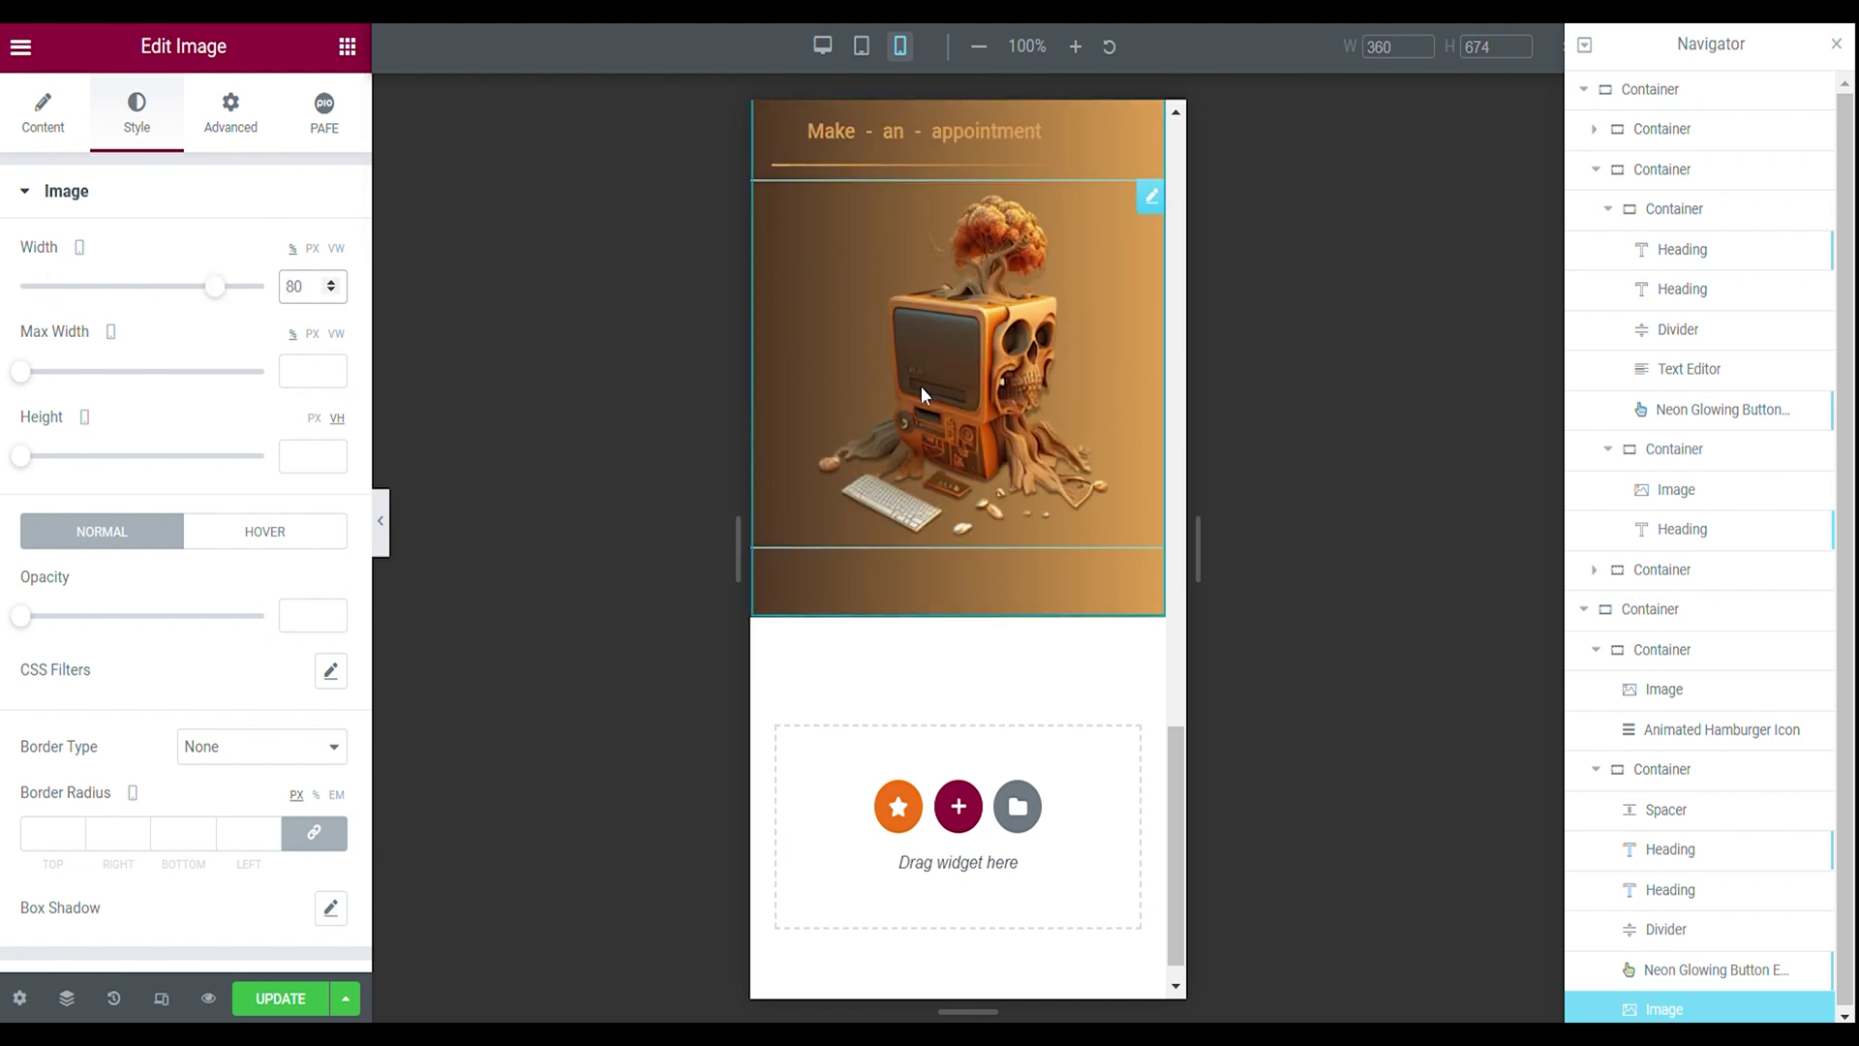
- Set the image's Advanced width to Custom 90
click(232, 114)
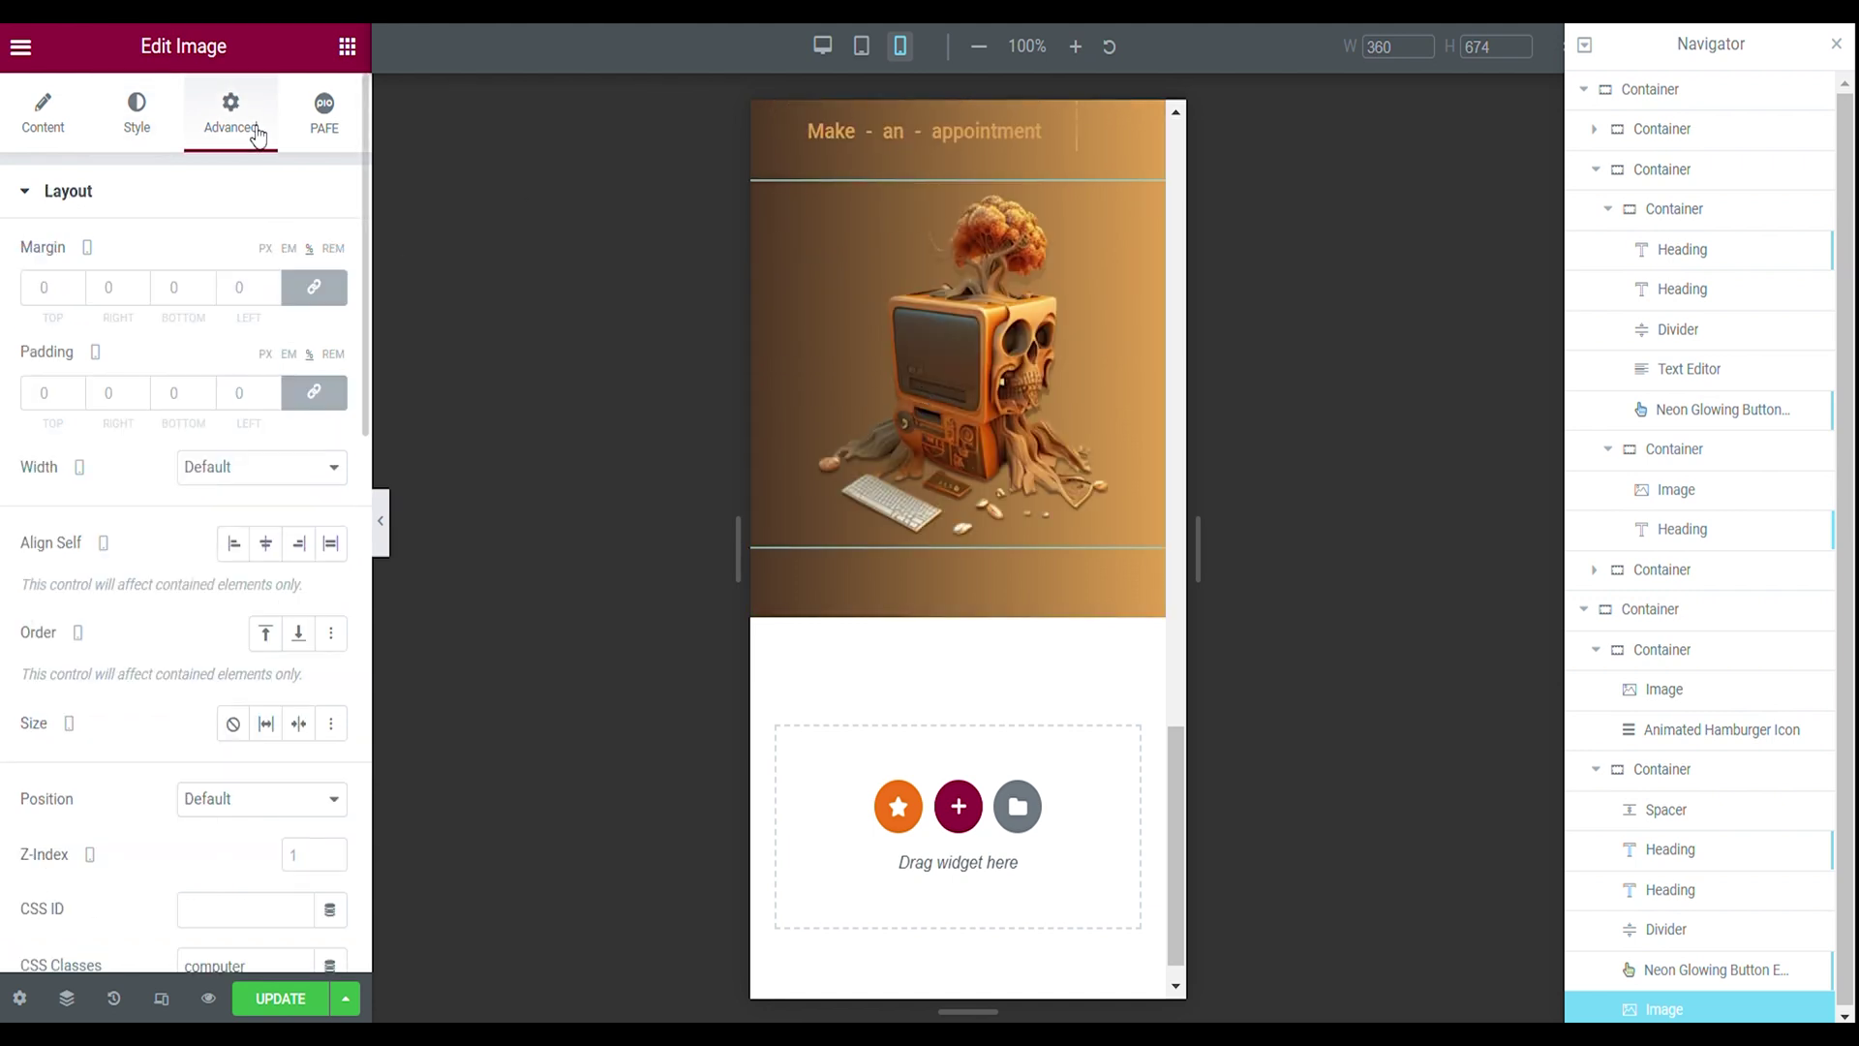
click(314, 287)
click(314, 393)
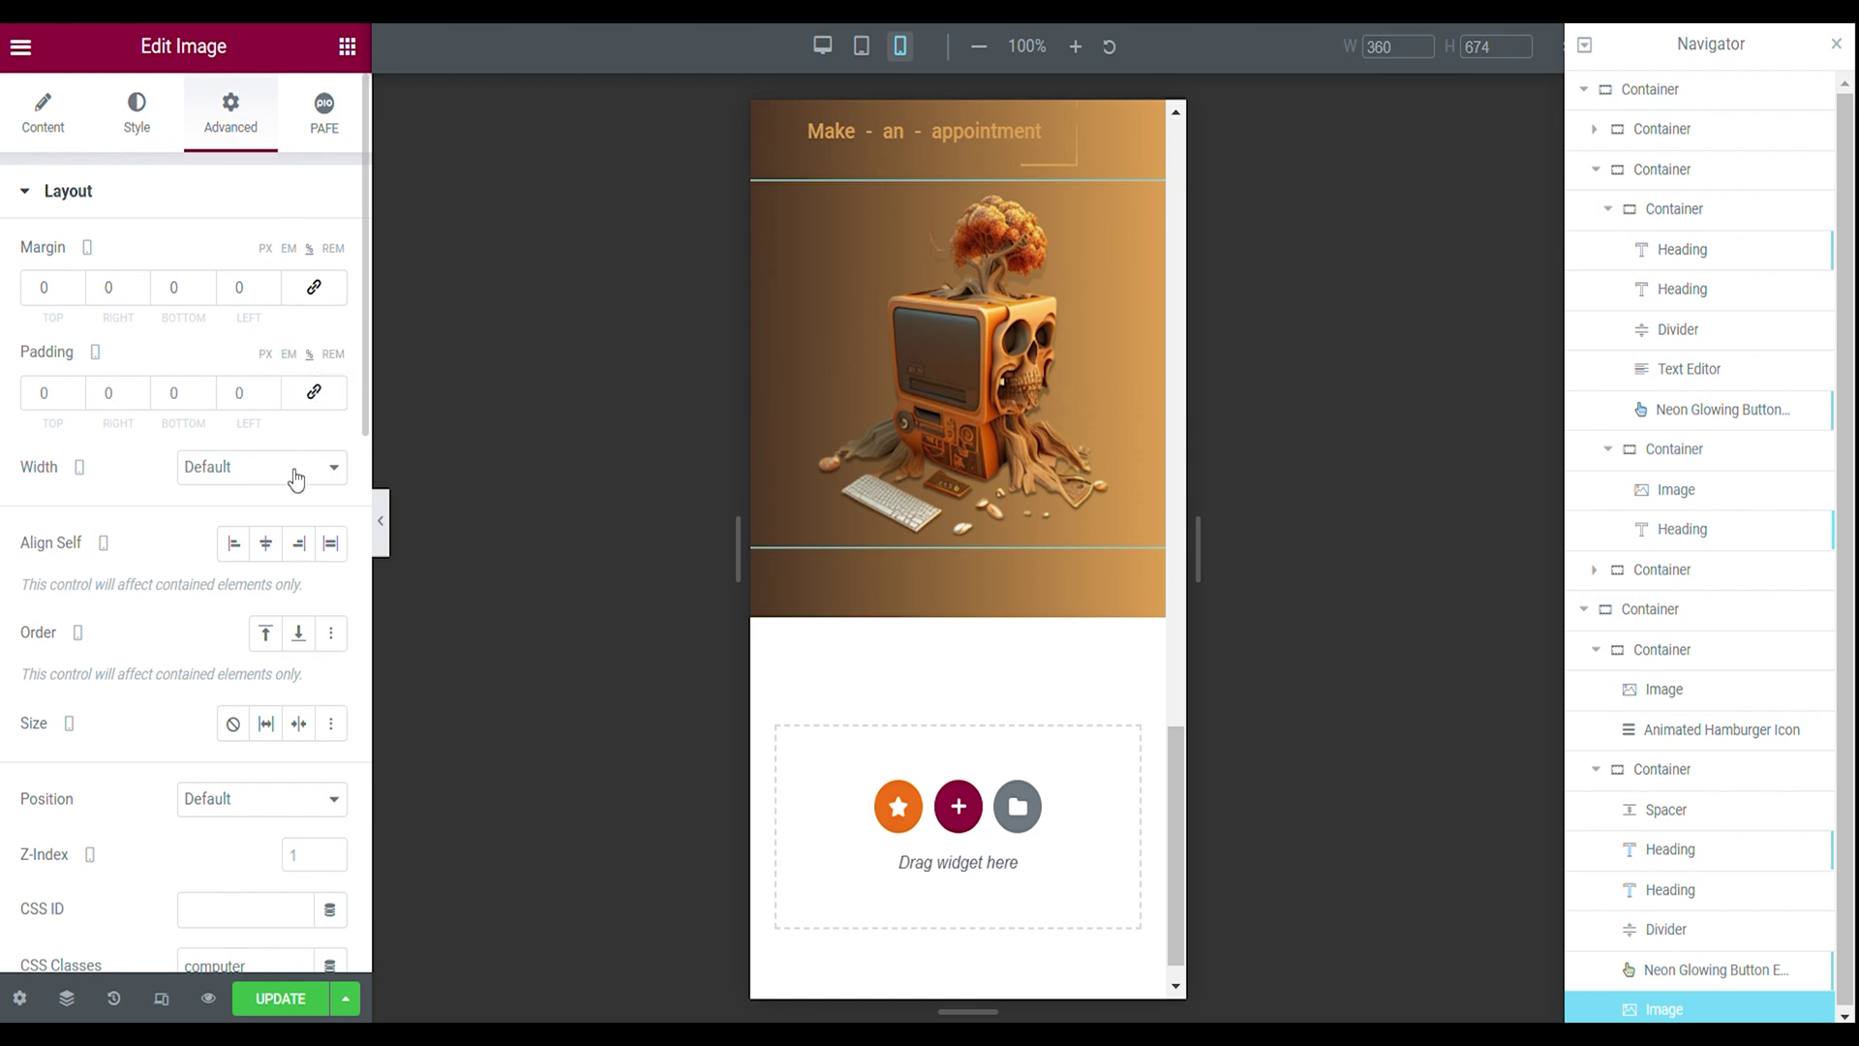
click(217, 565)
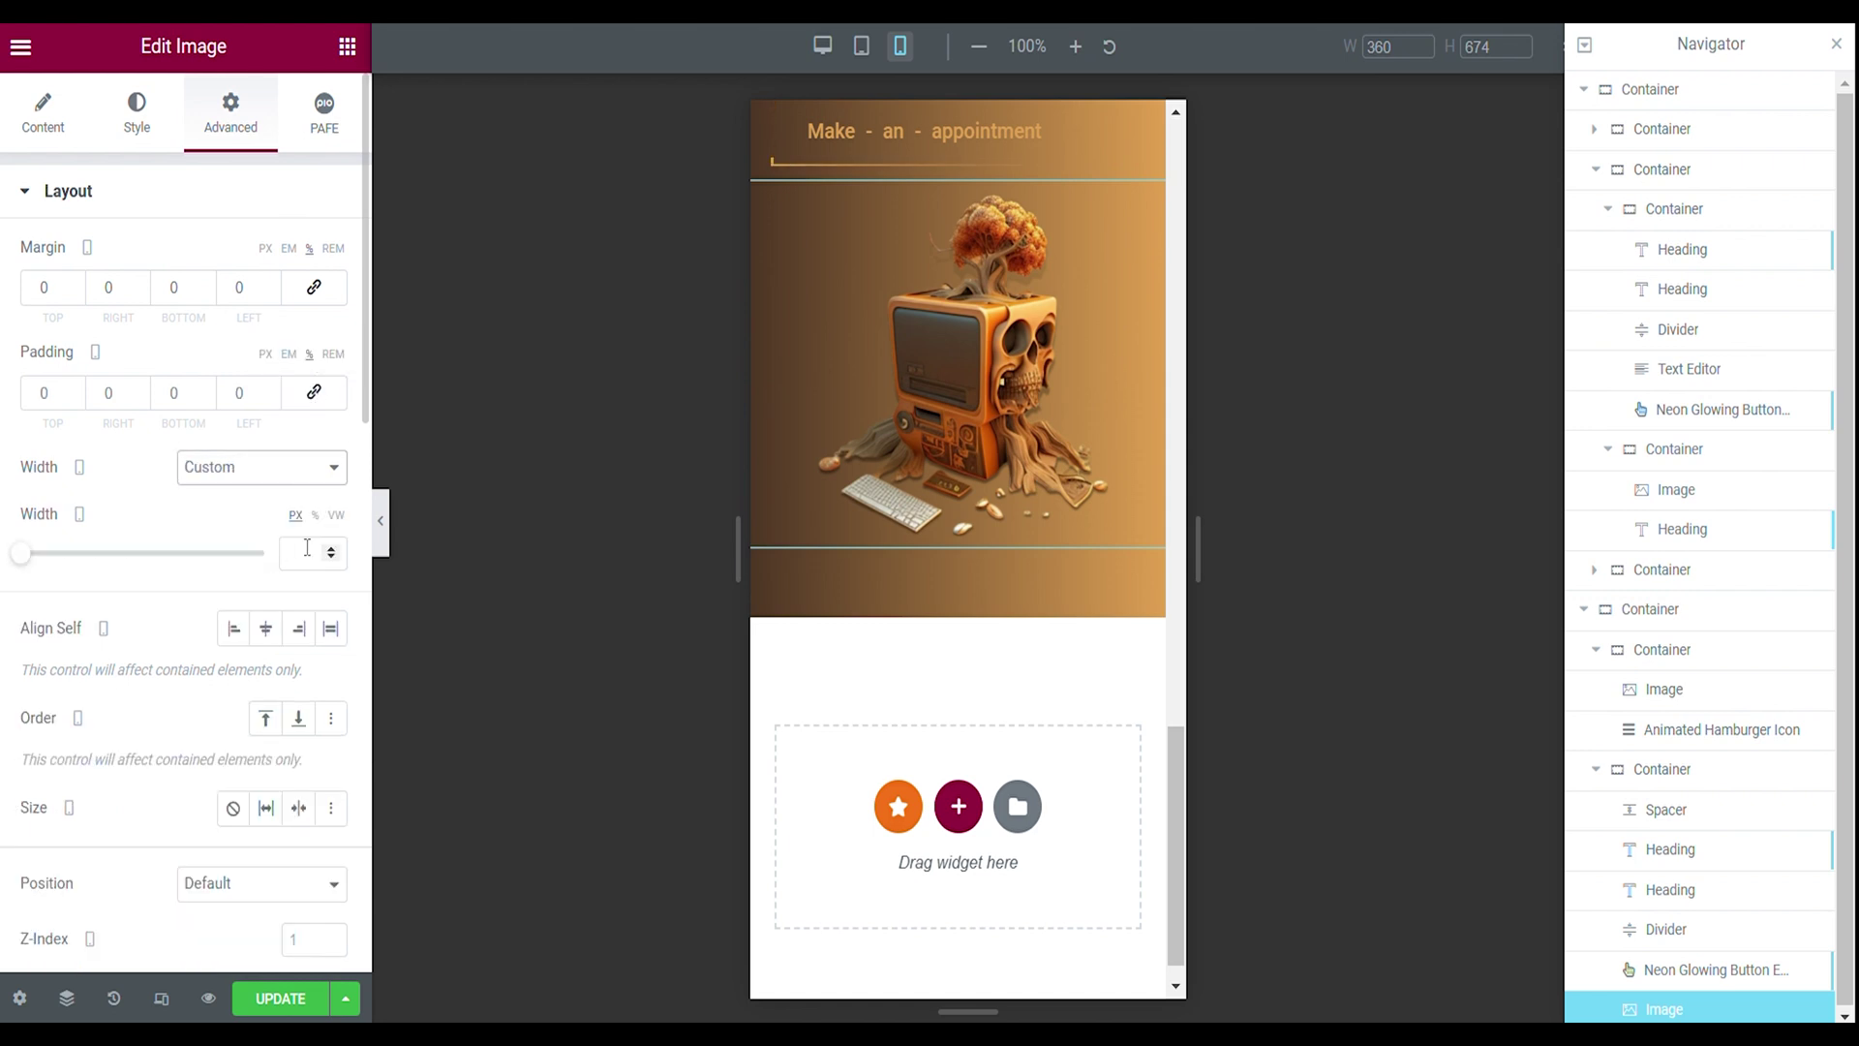
click(314, 557)
text(90)
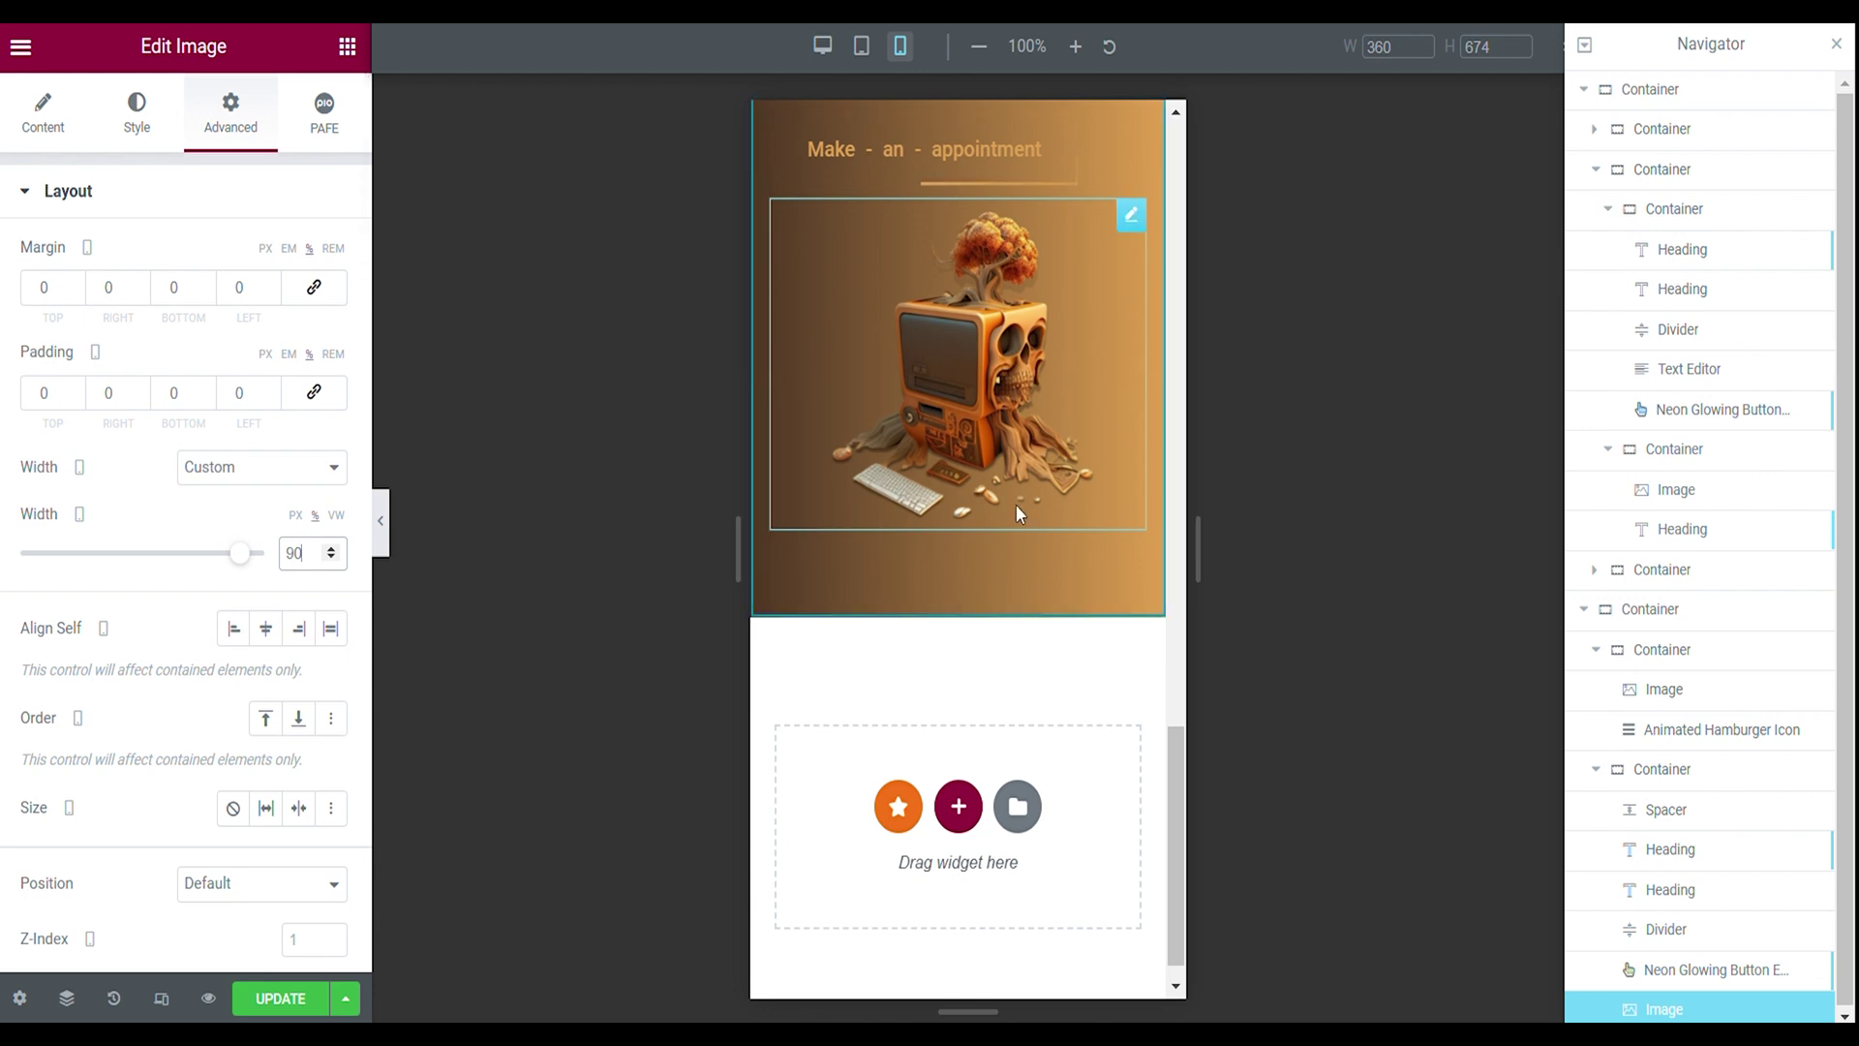
scroll(1015, 503, up, 3)
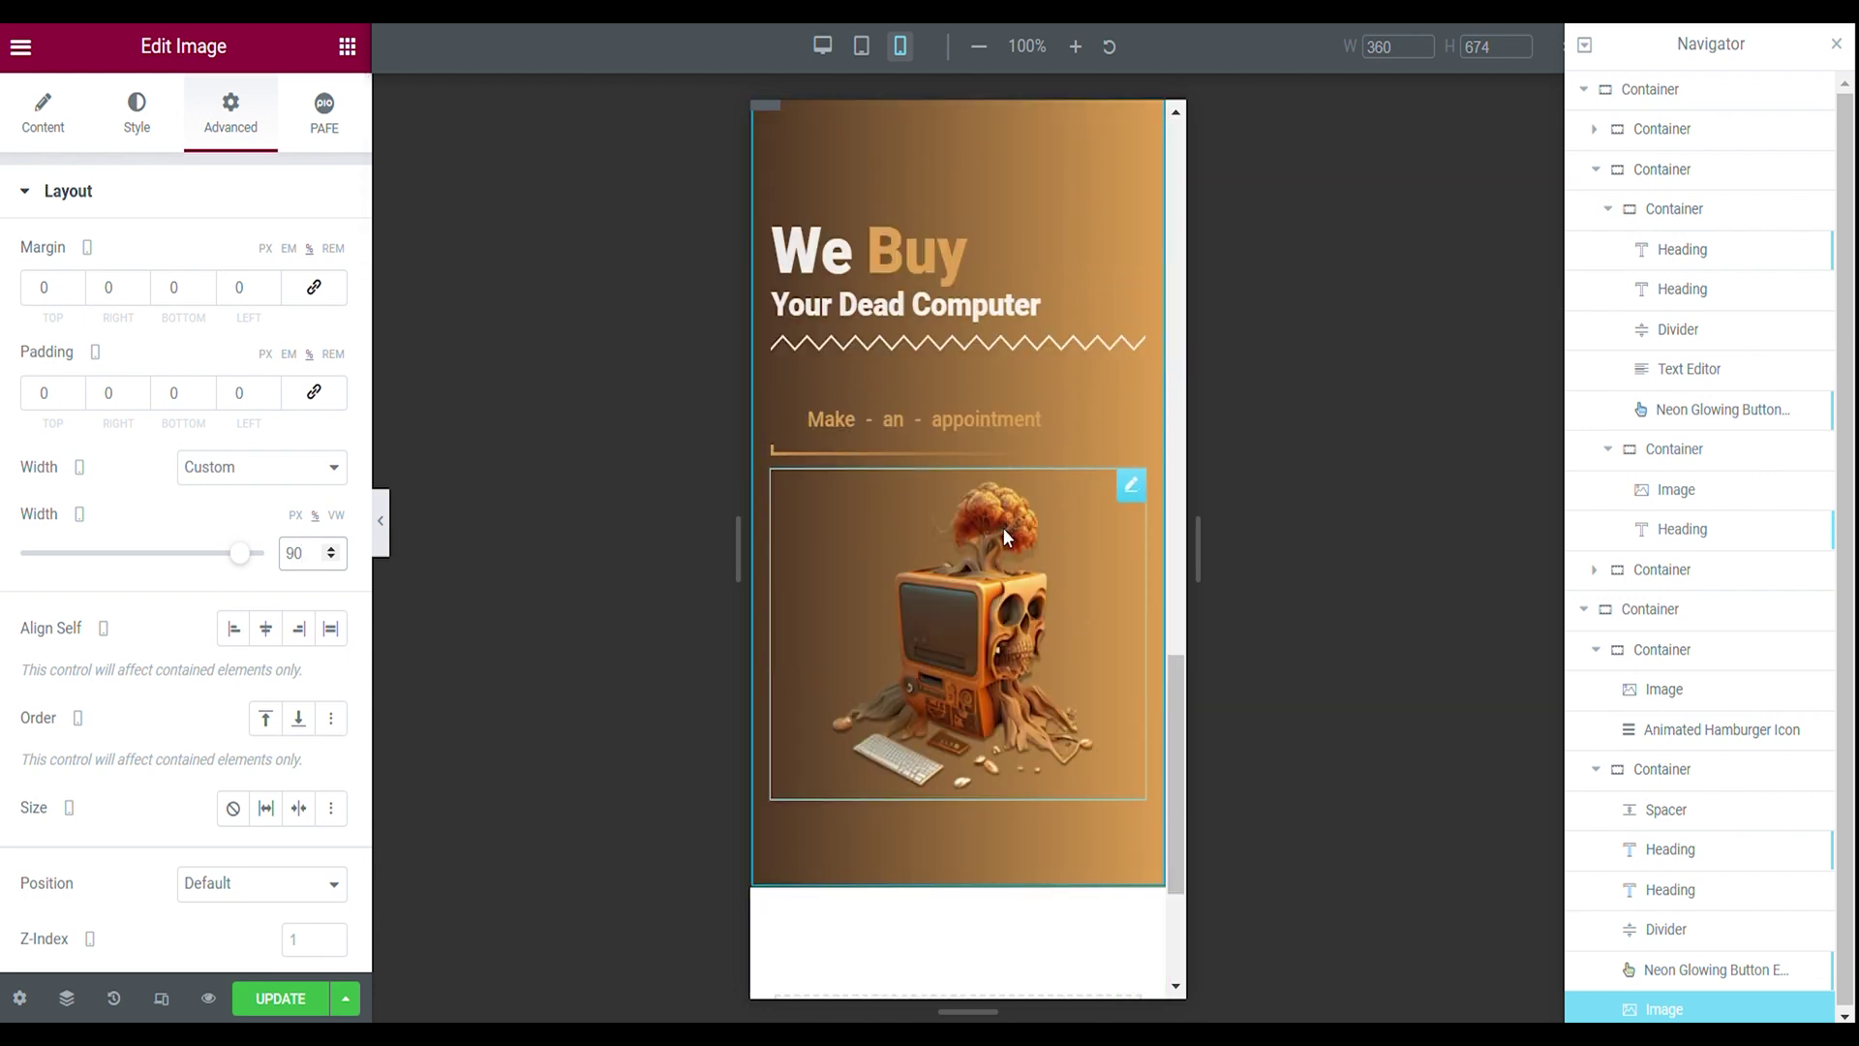
click(137, 114)
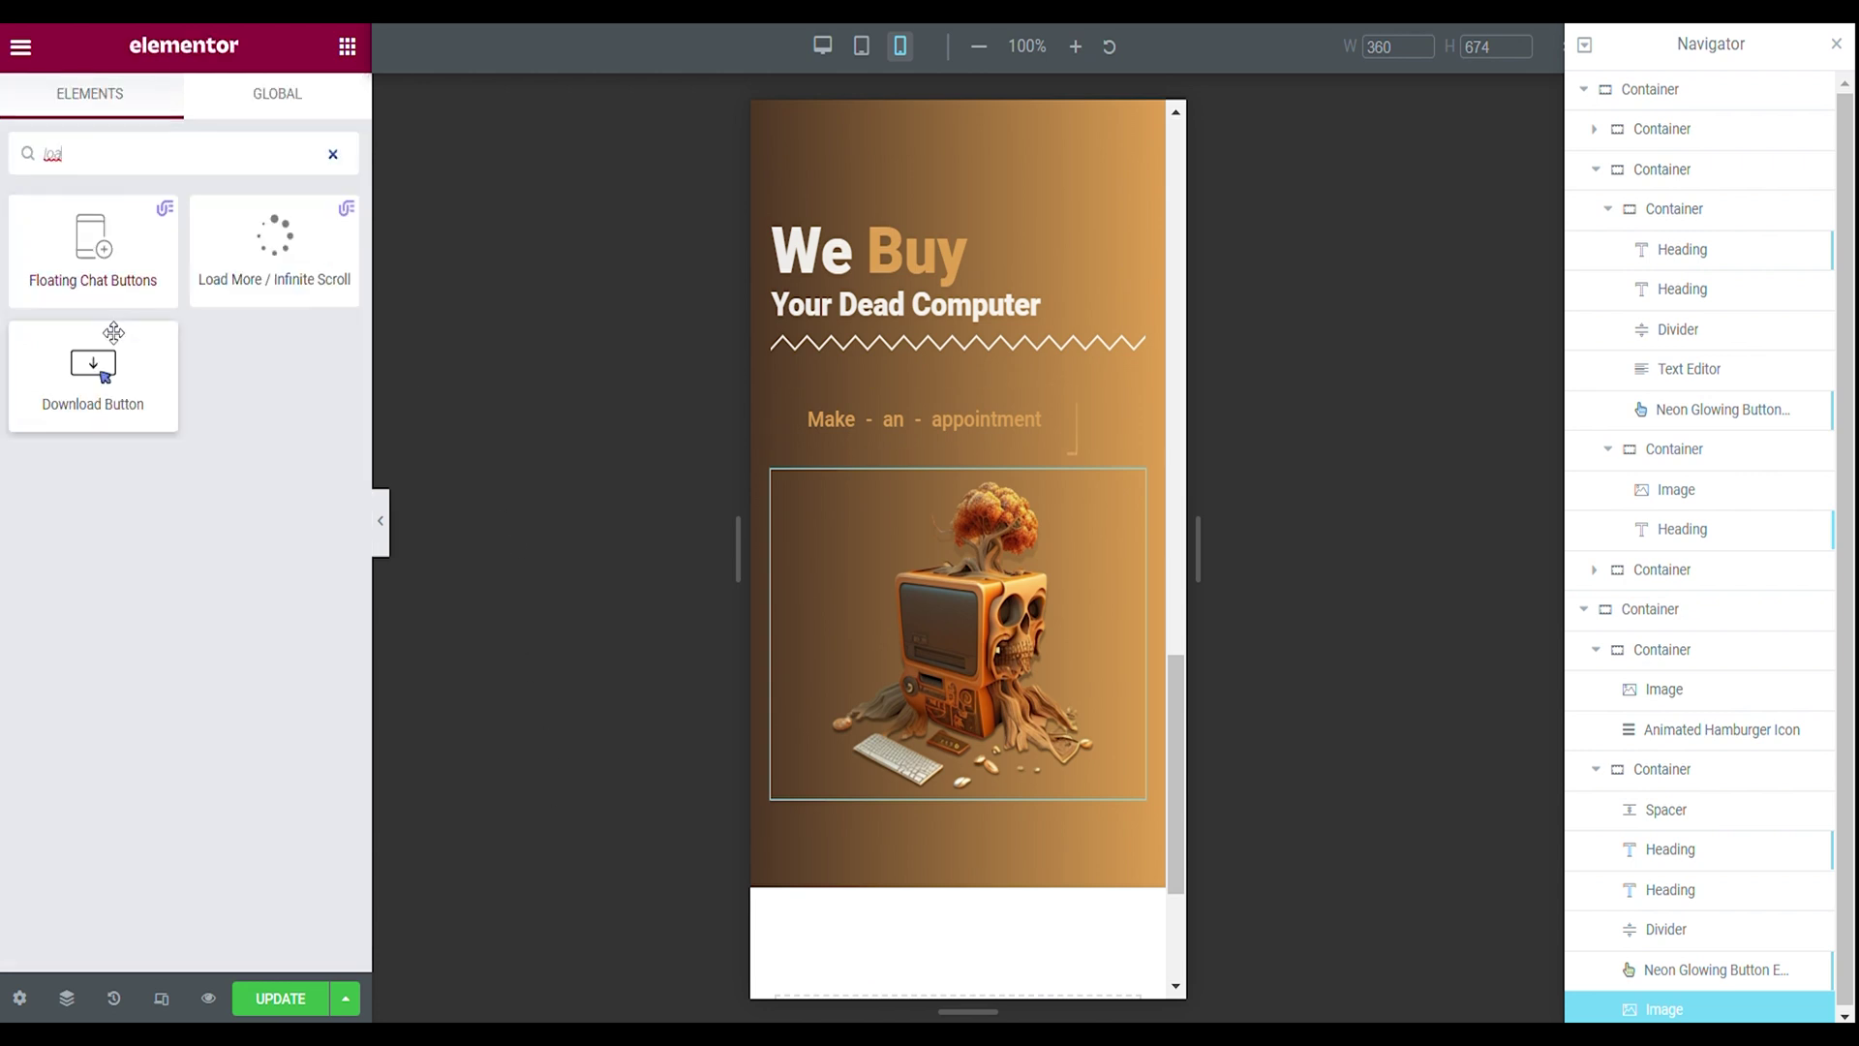
- Drag a Floating Chat Buttons widget into the hero, set Position to Fixed and Vertical Distance 10
drag(113, 333, 997, 789)
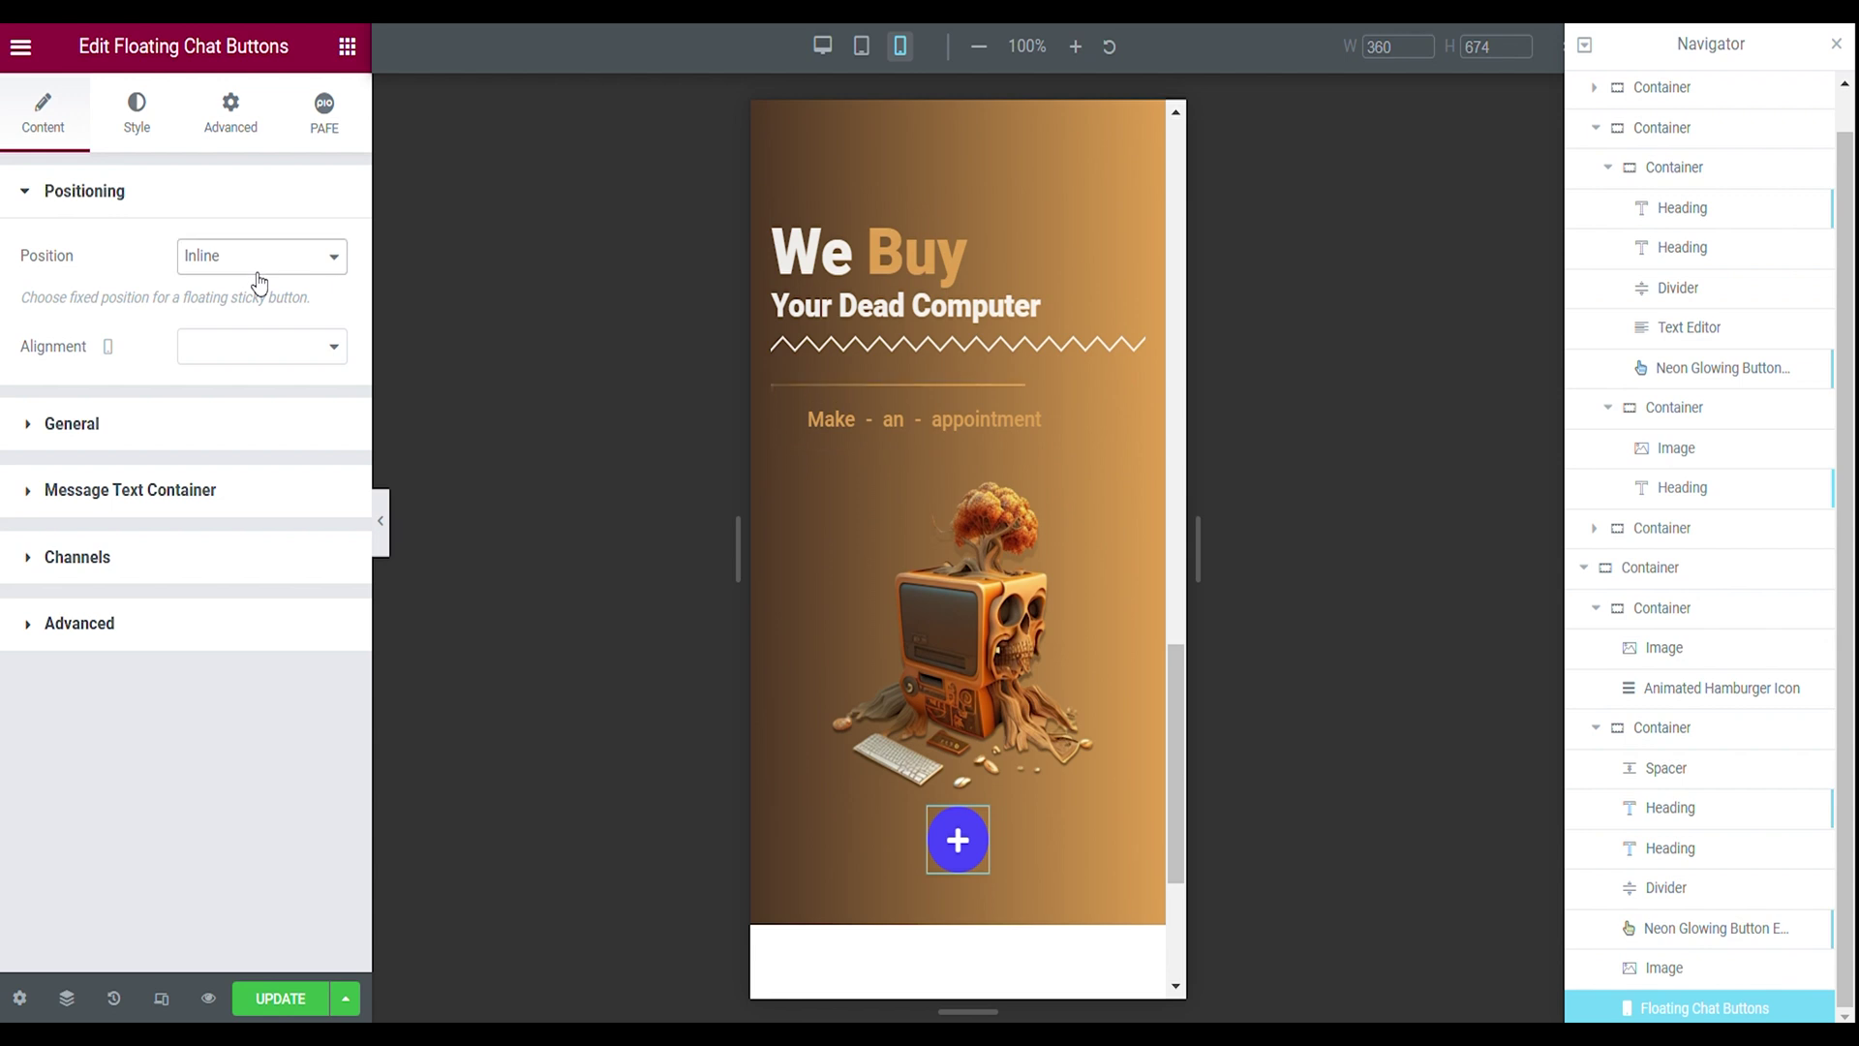
click(258, 277)
click(237, 290)
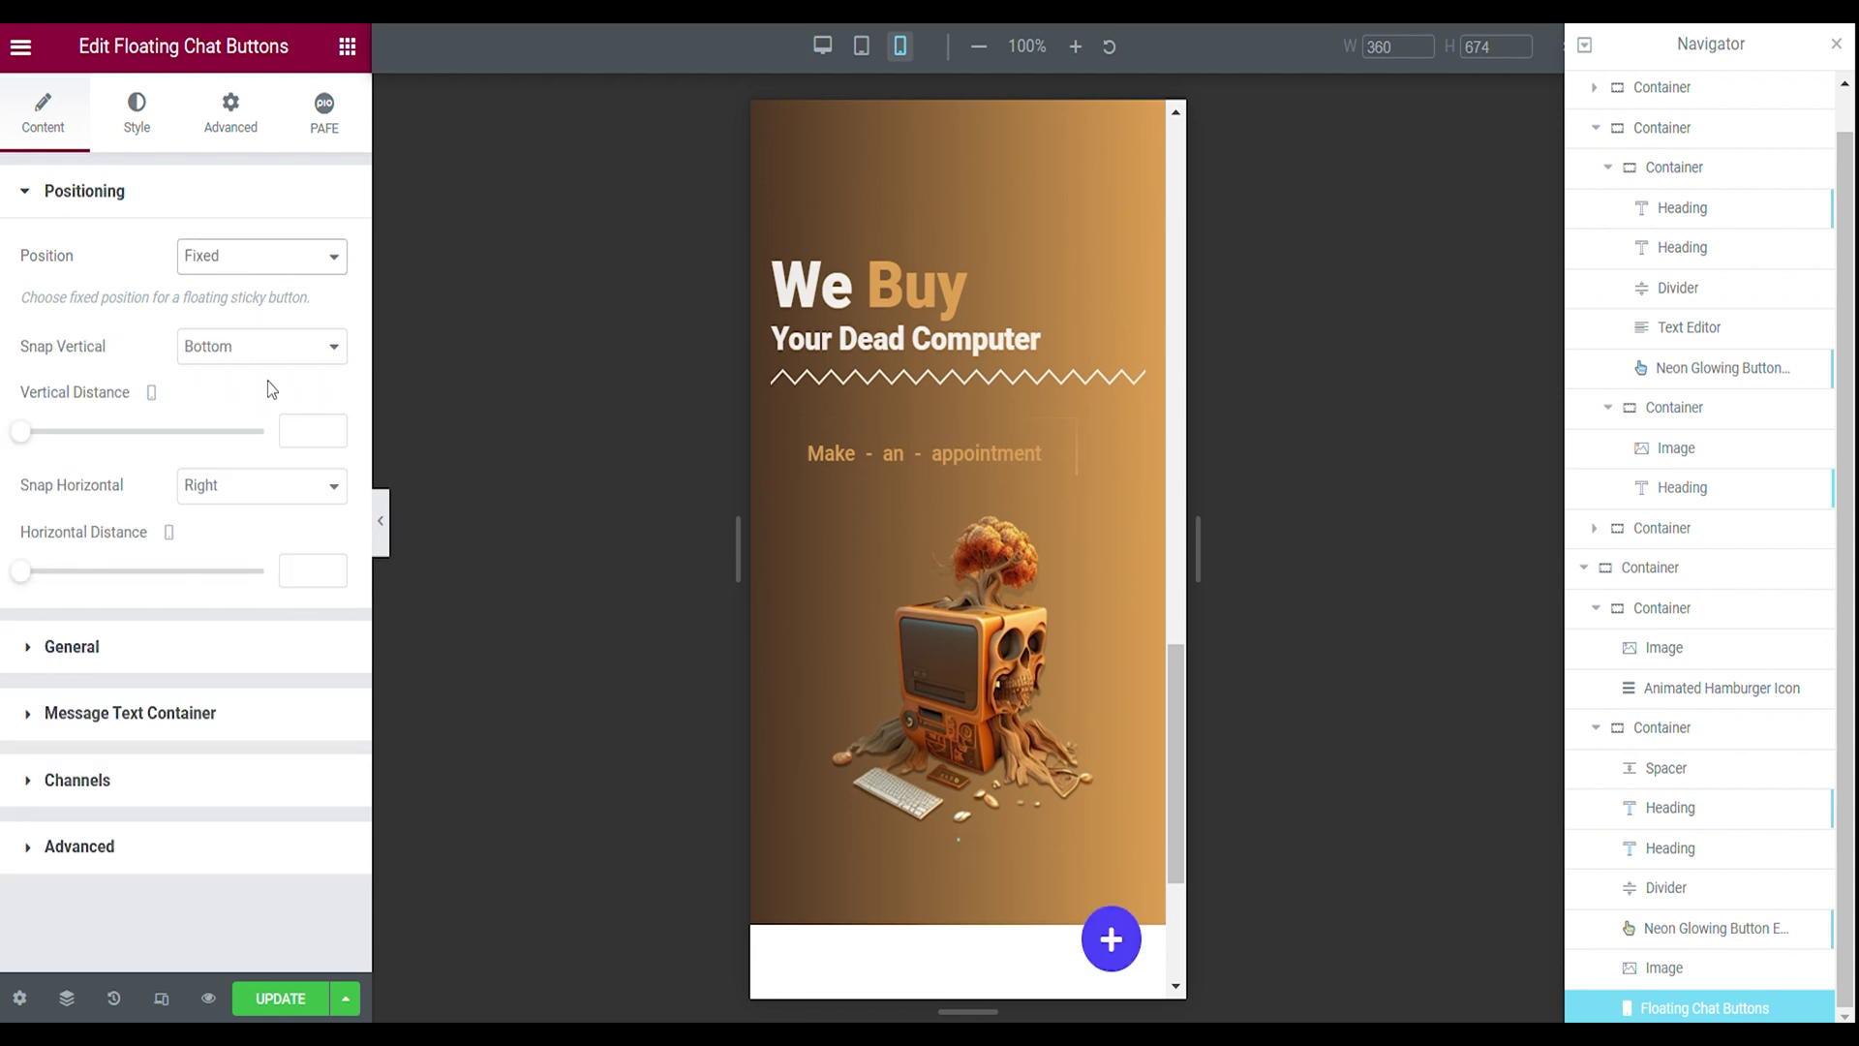
click(310, 433)
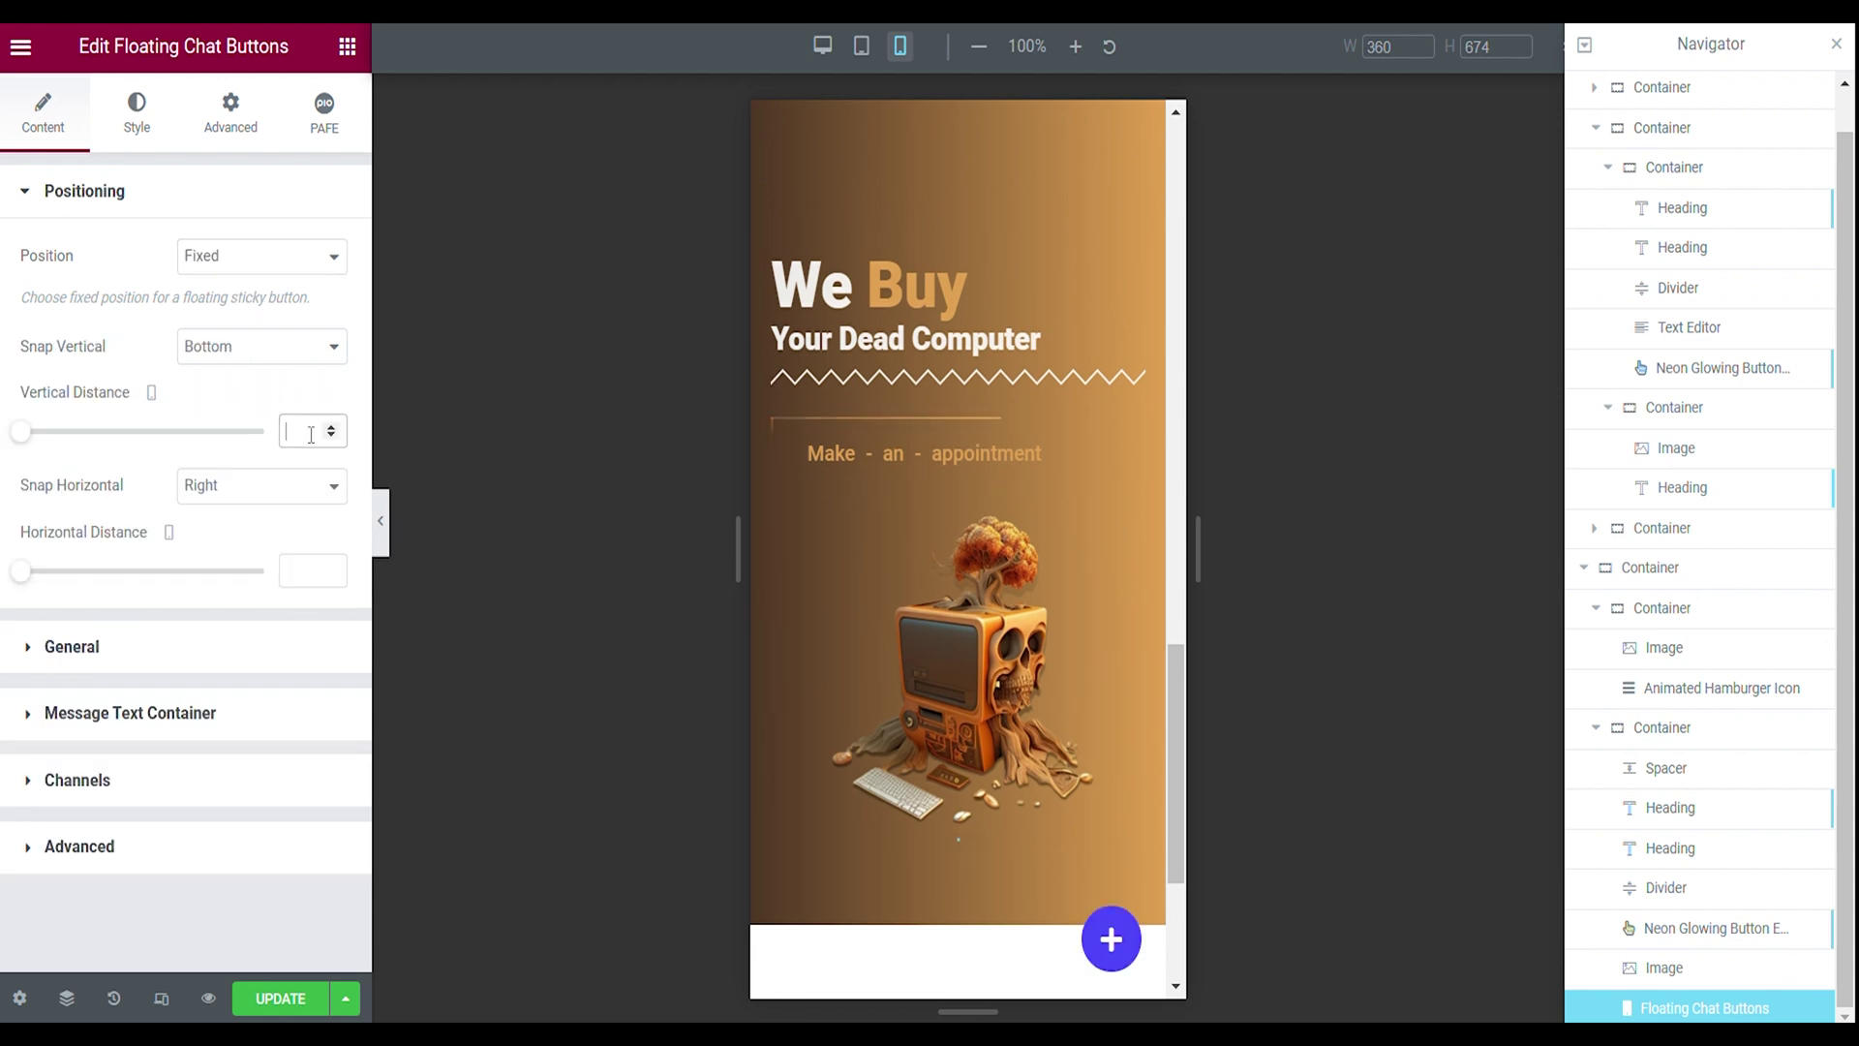
text(10)
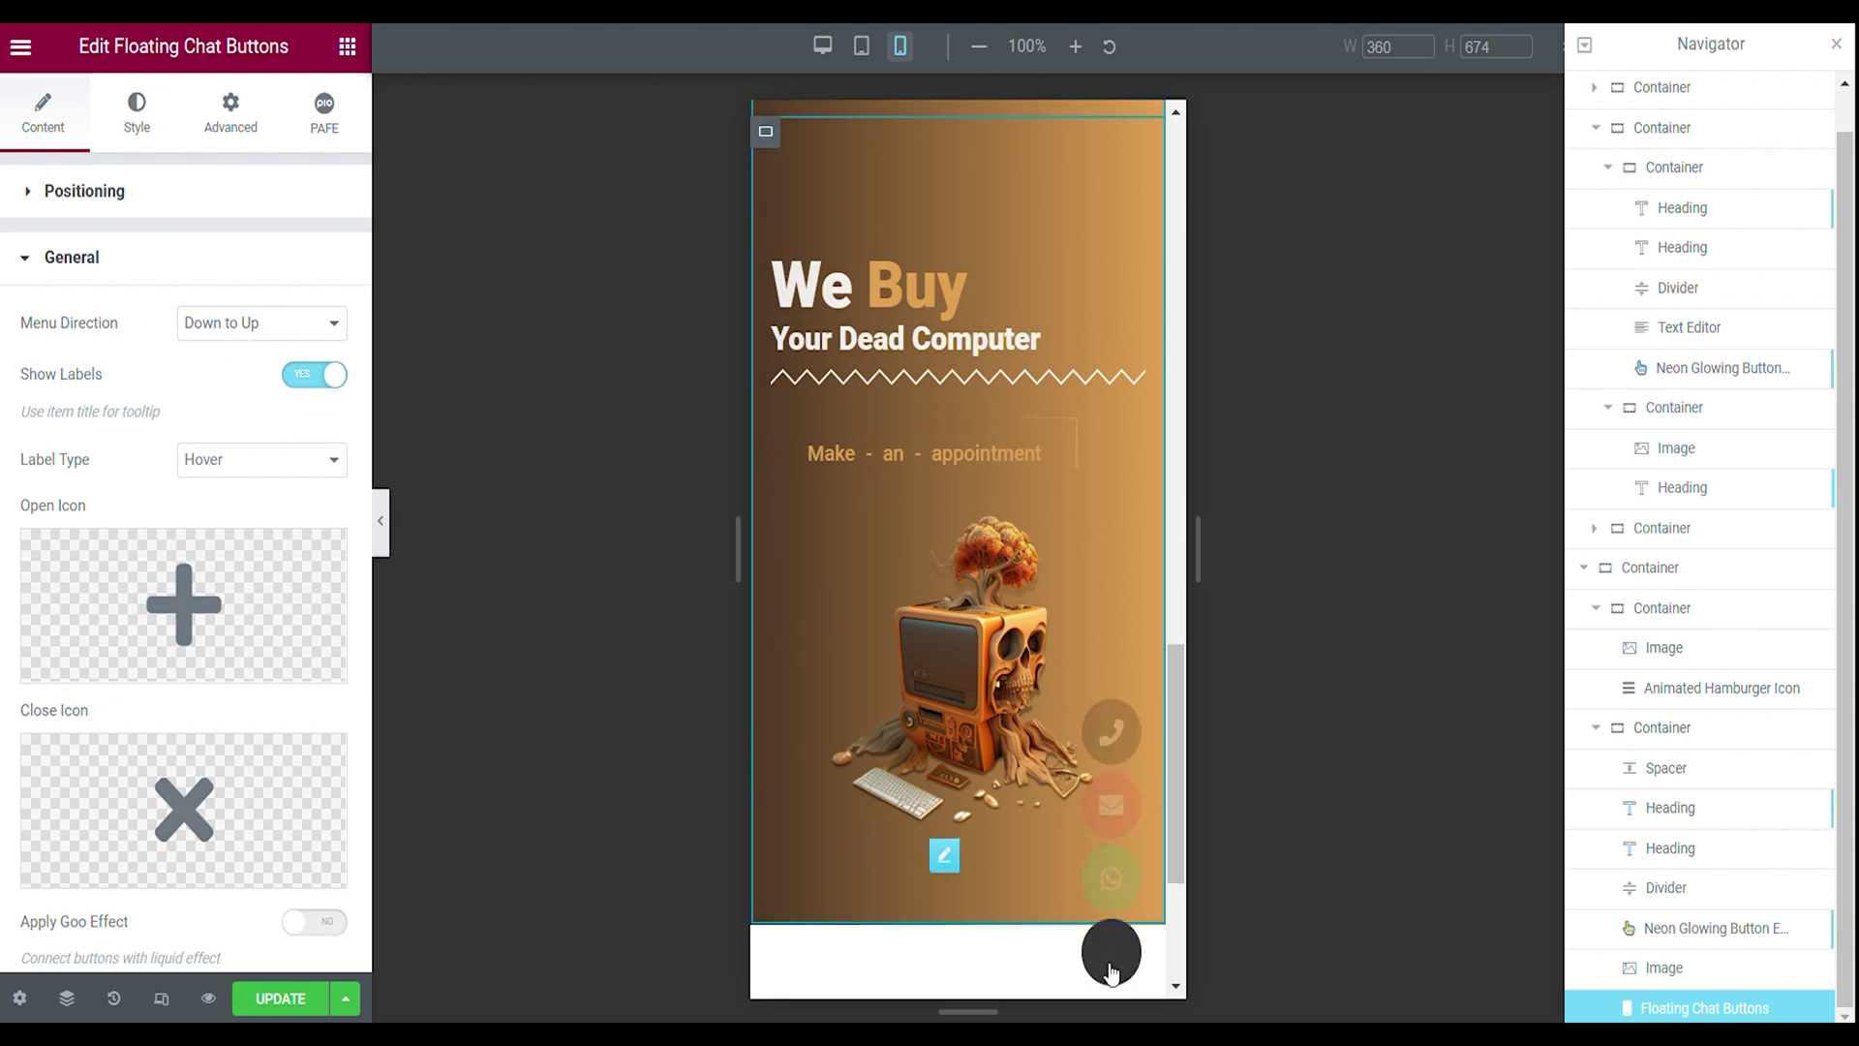
click(133, 263)
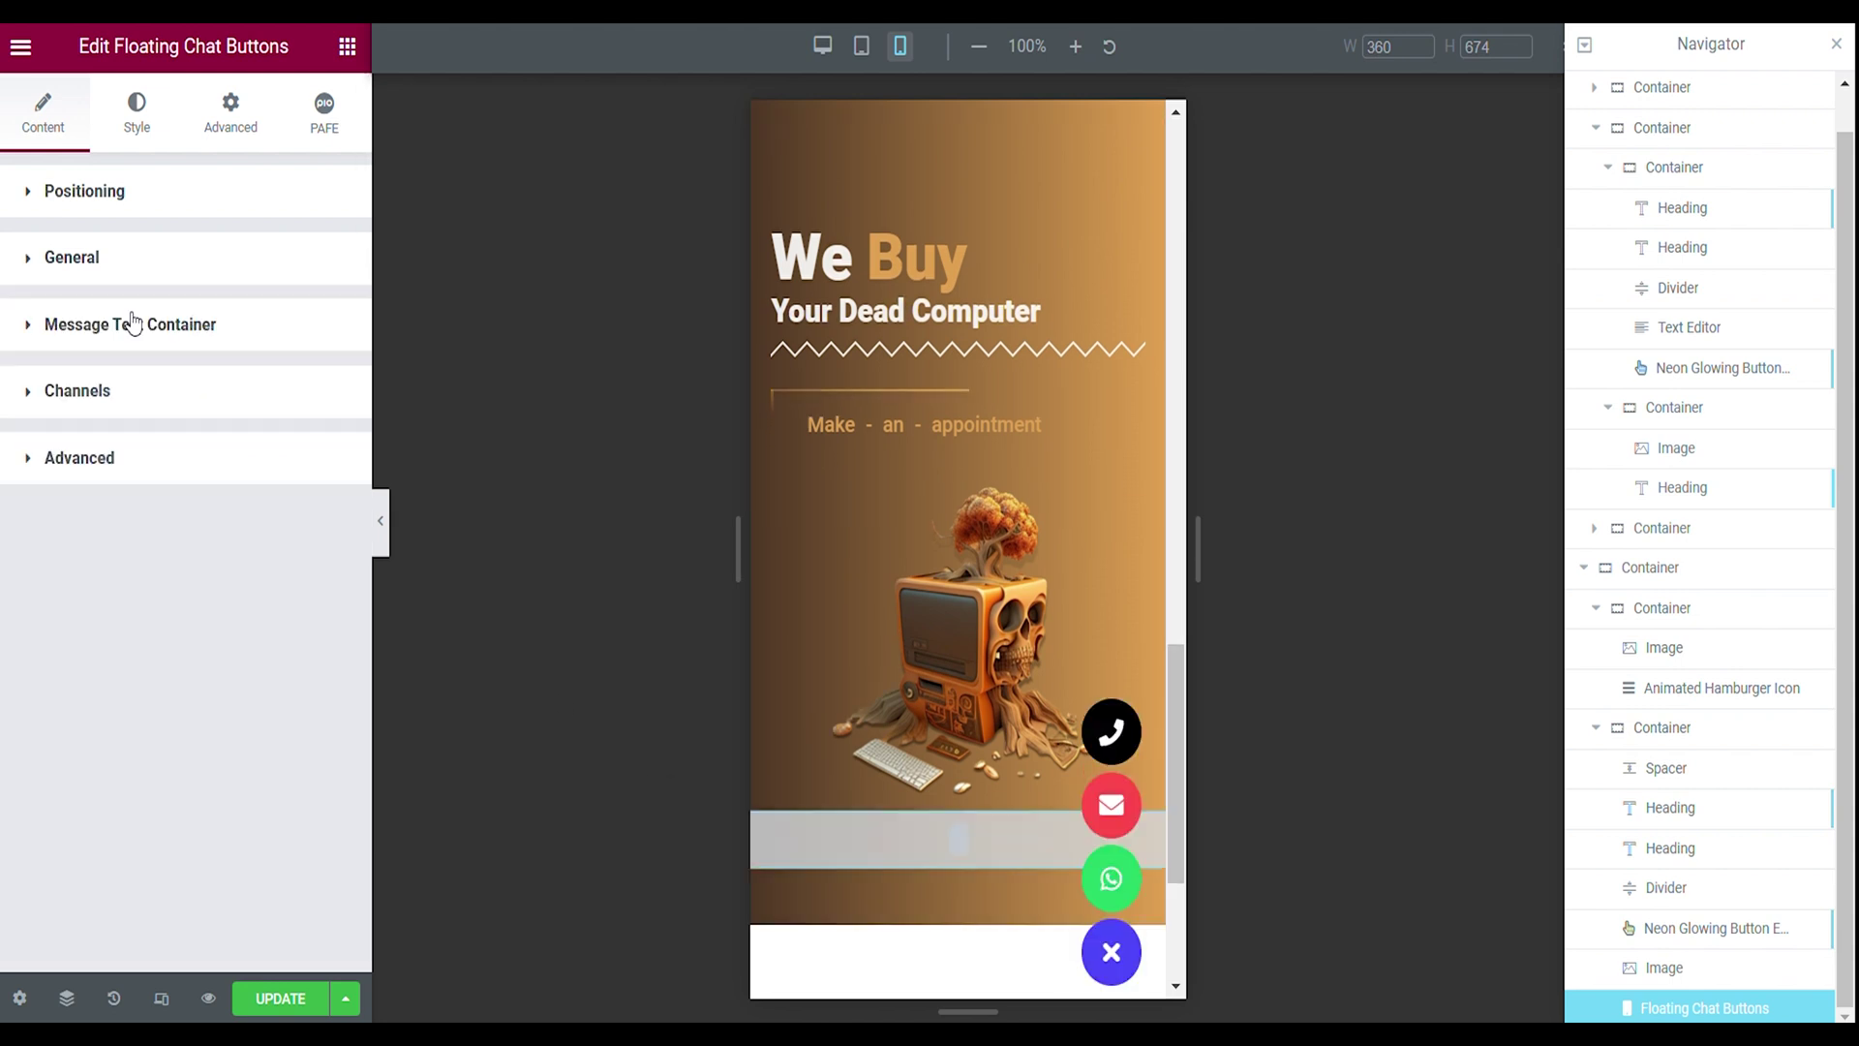
- Switch the Phone channel to Custom Colors with icon and icon background #E1A151
click(97, 392)
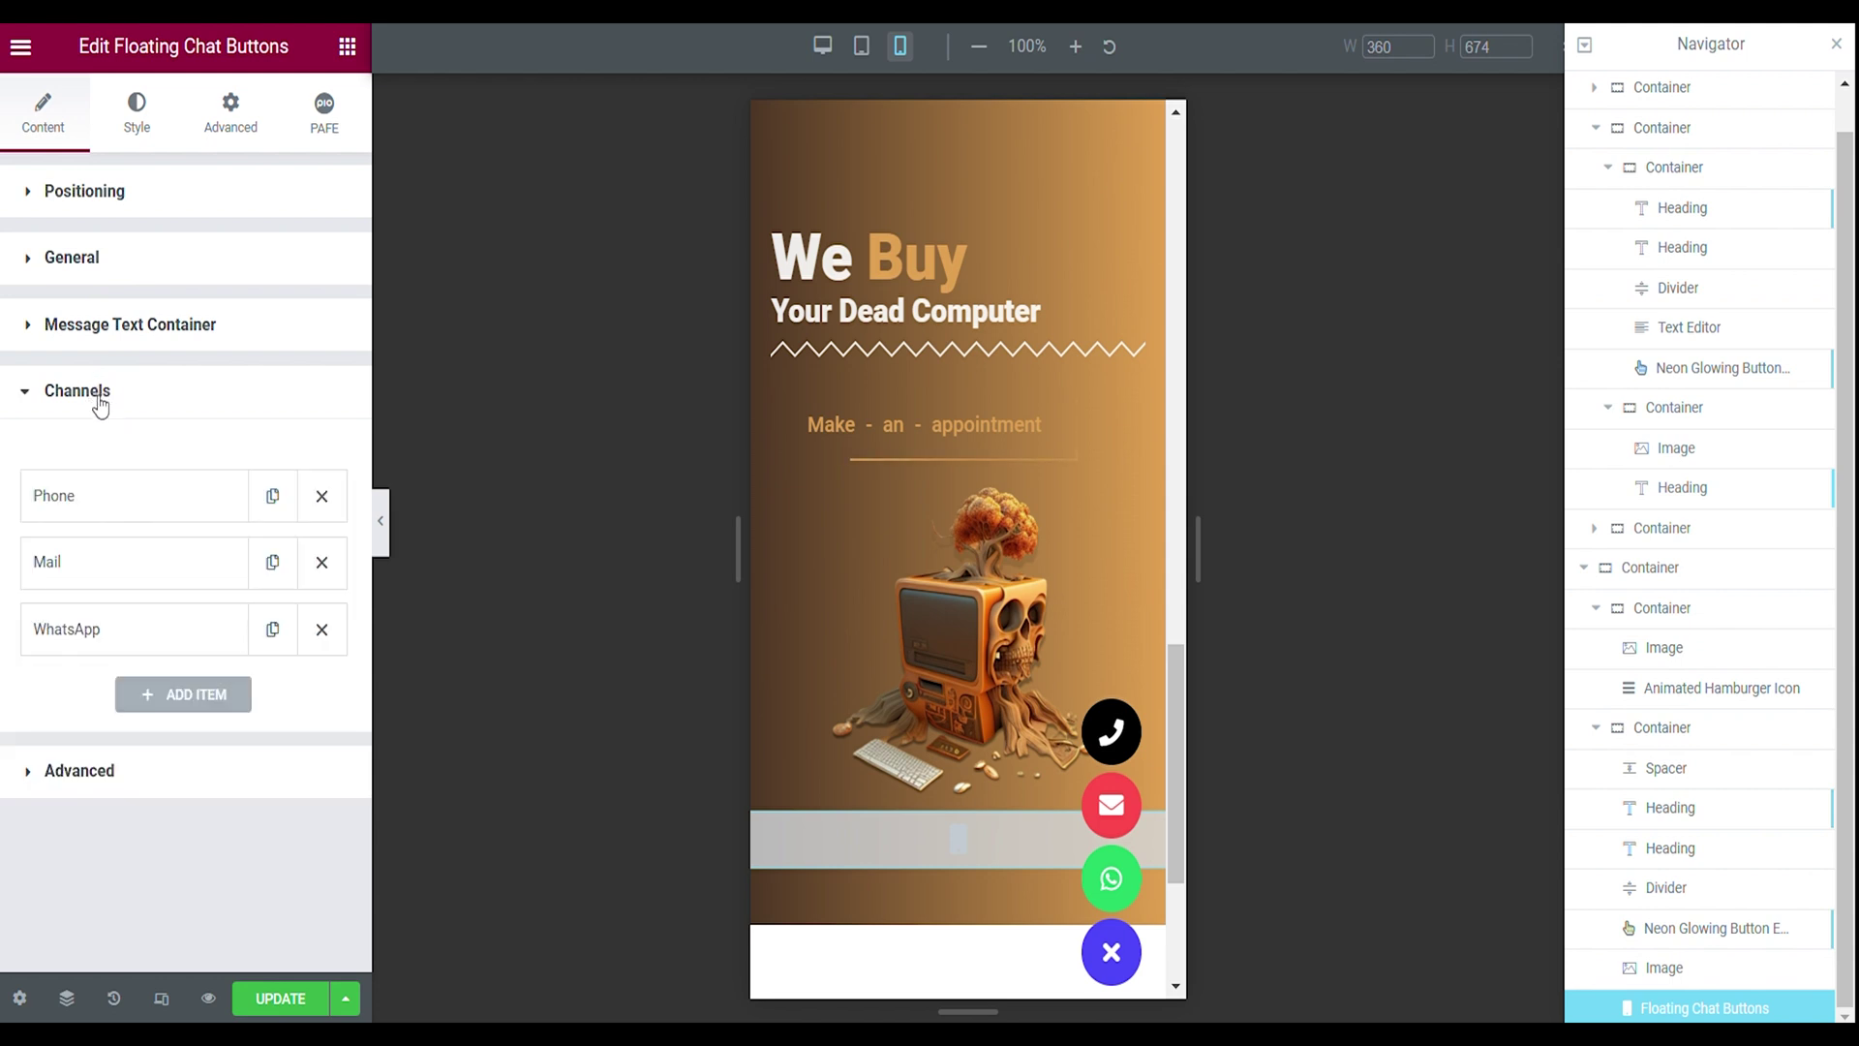
click(115, 496)
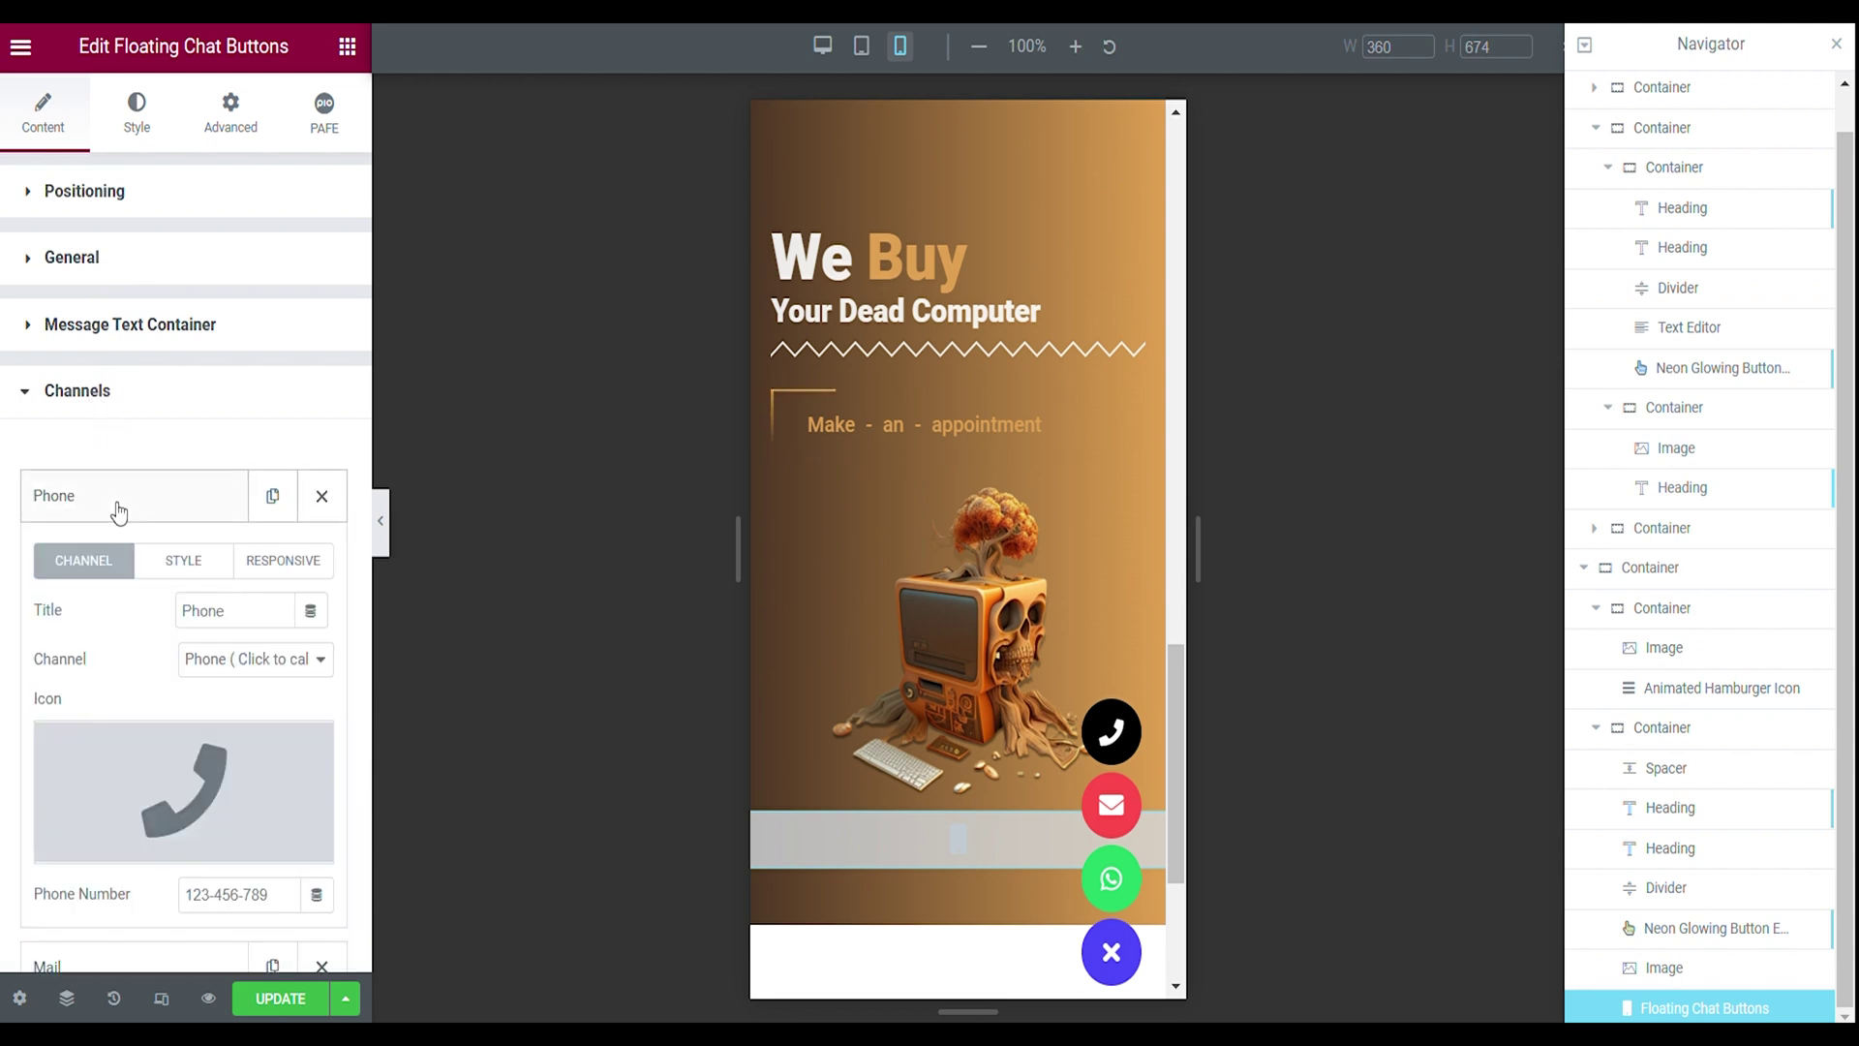
click(185, 565)
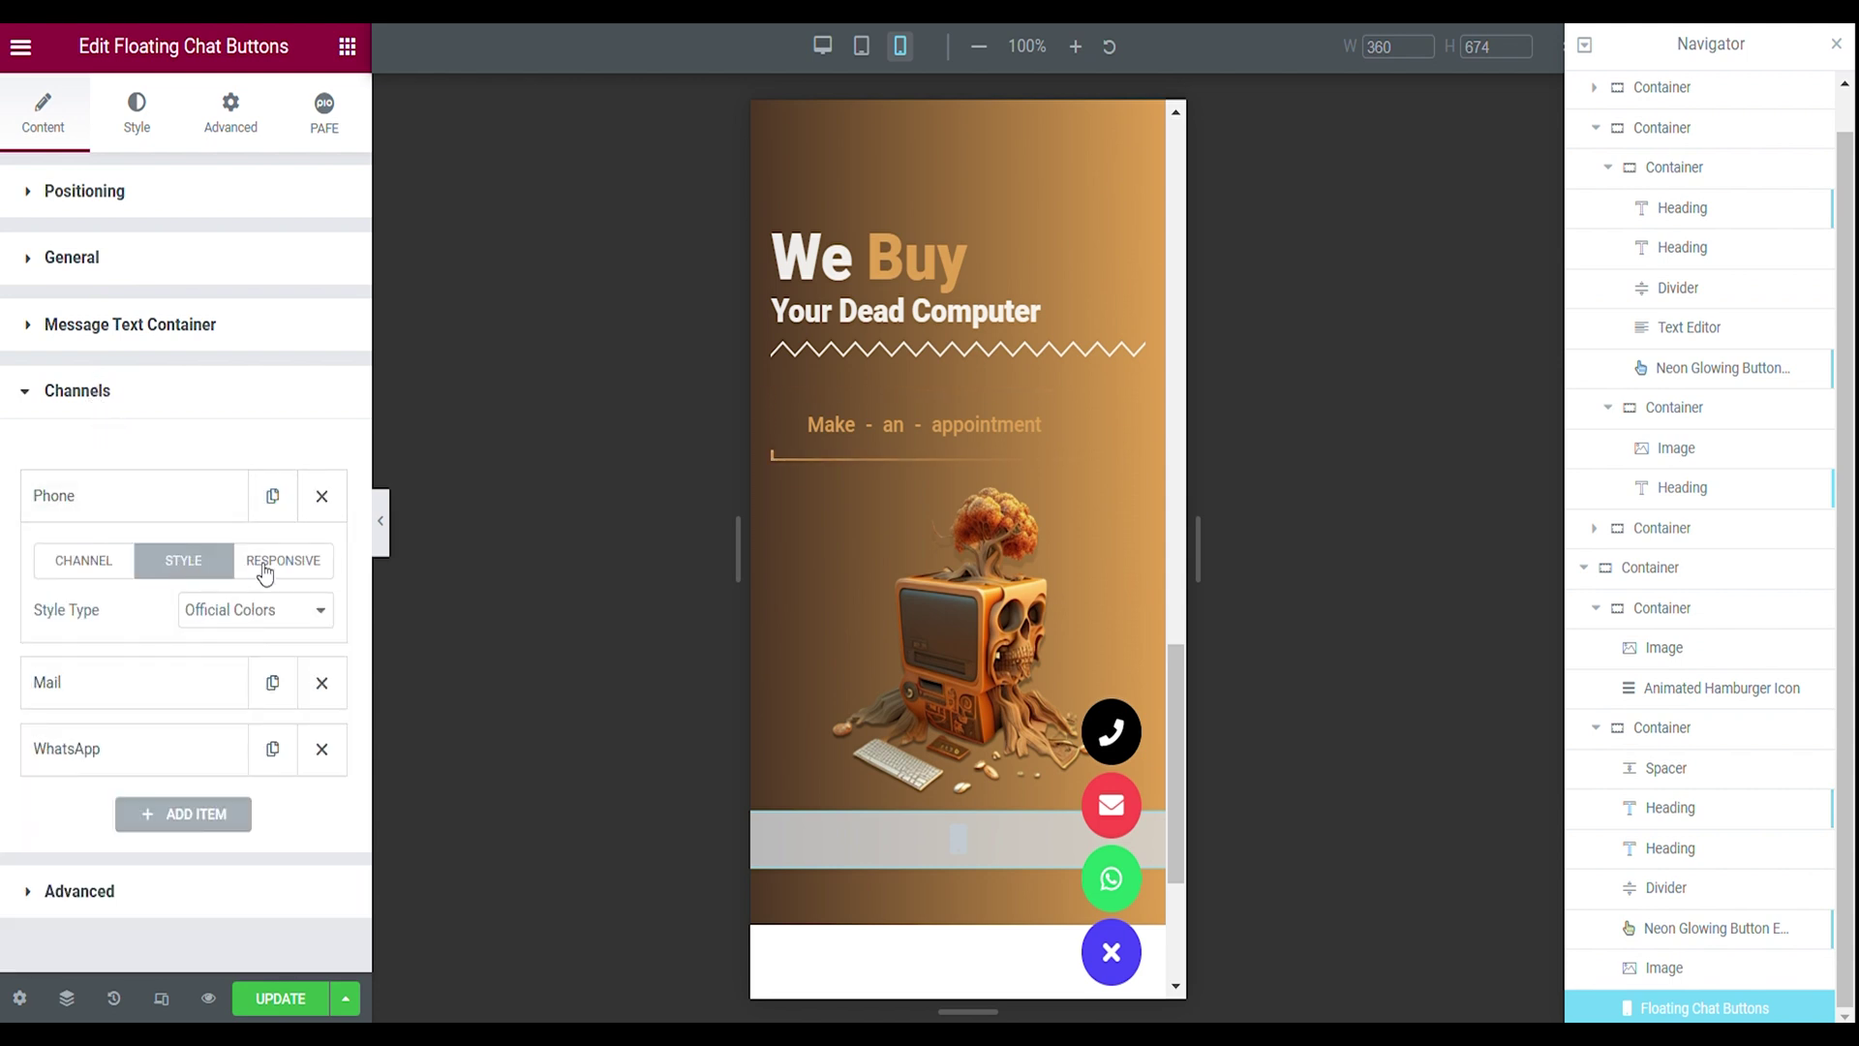
click(251, 624)
click(233, 649)
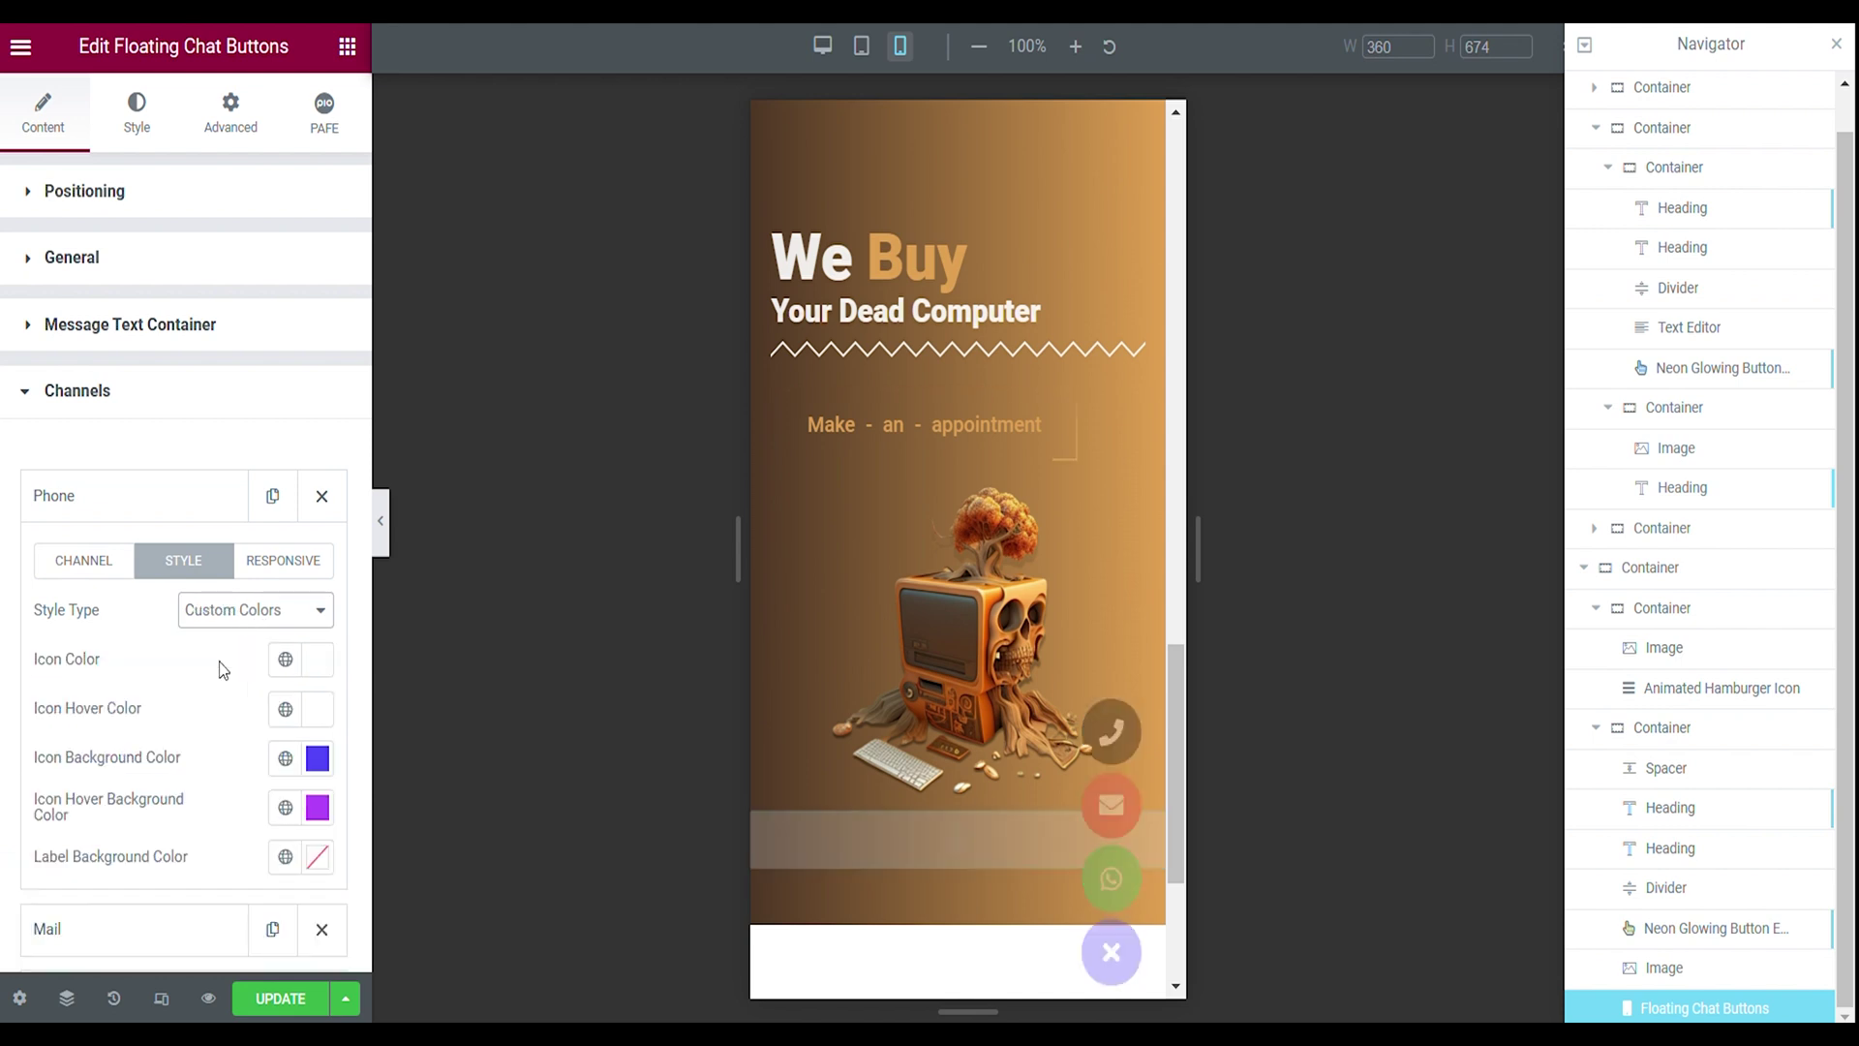
click(318, 758)
text(#E1A151)
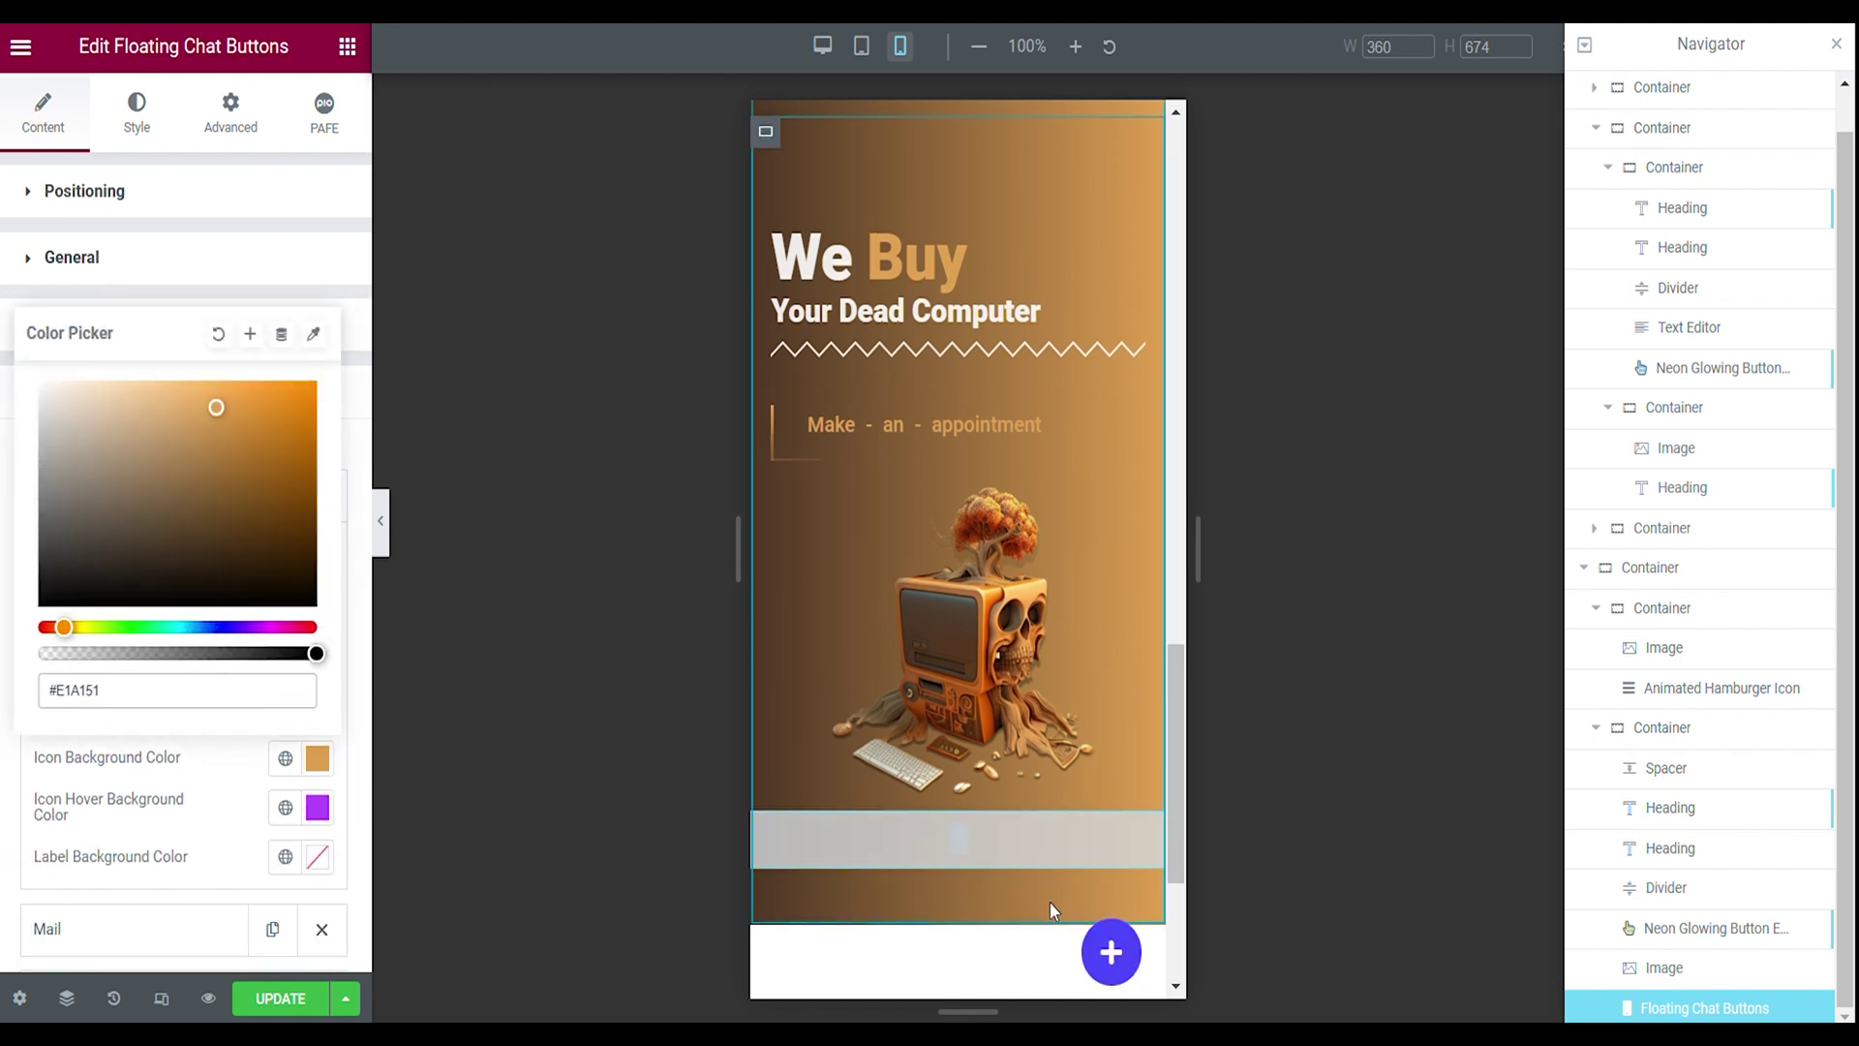
click(318, 758)
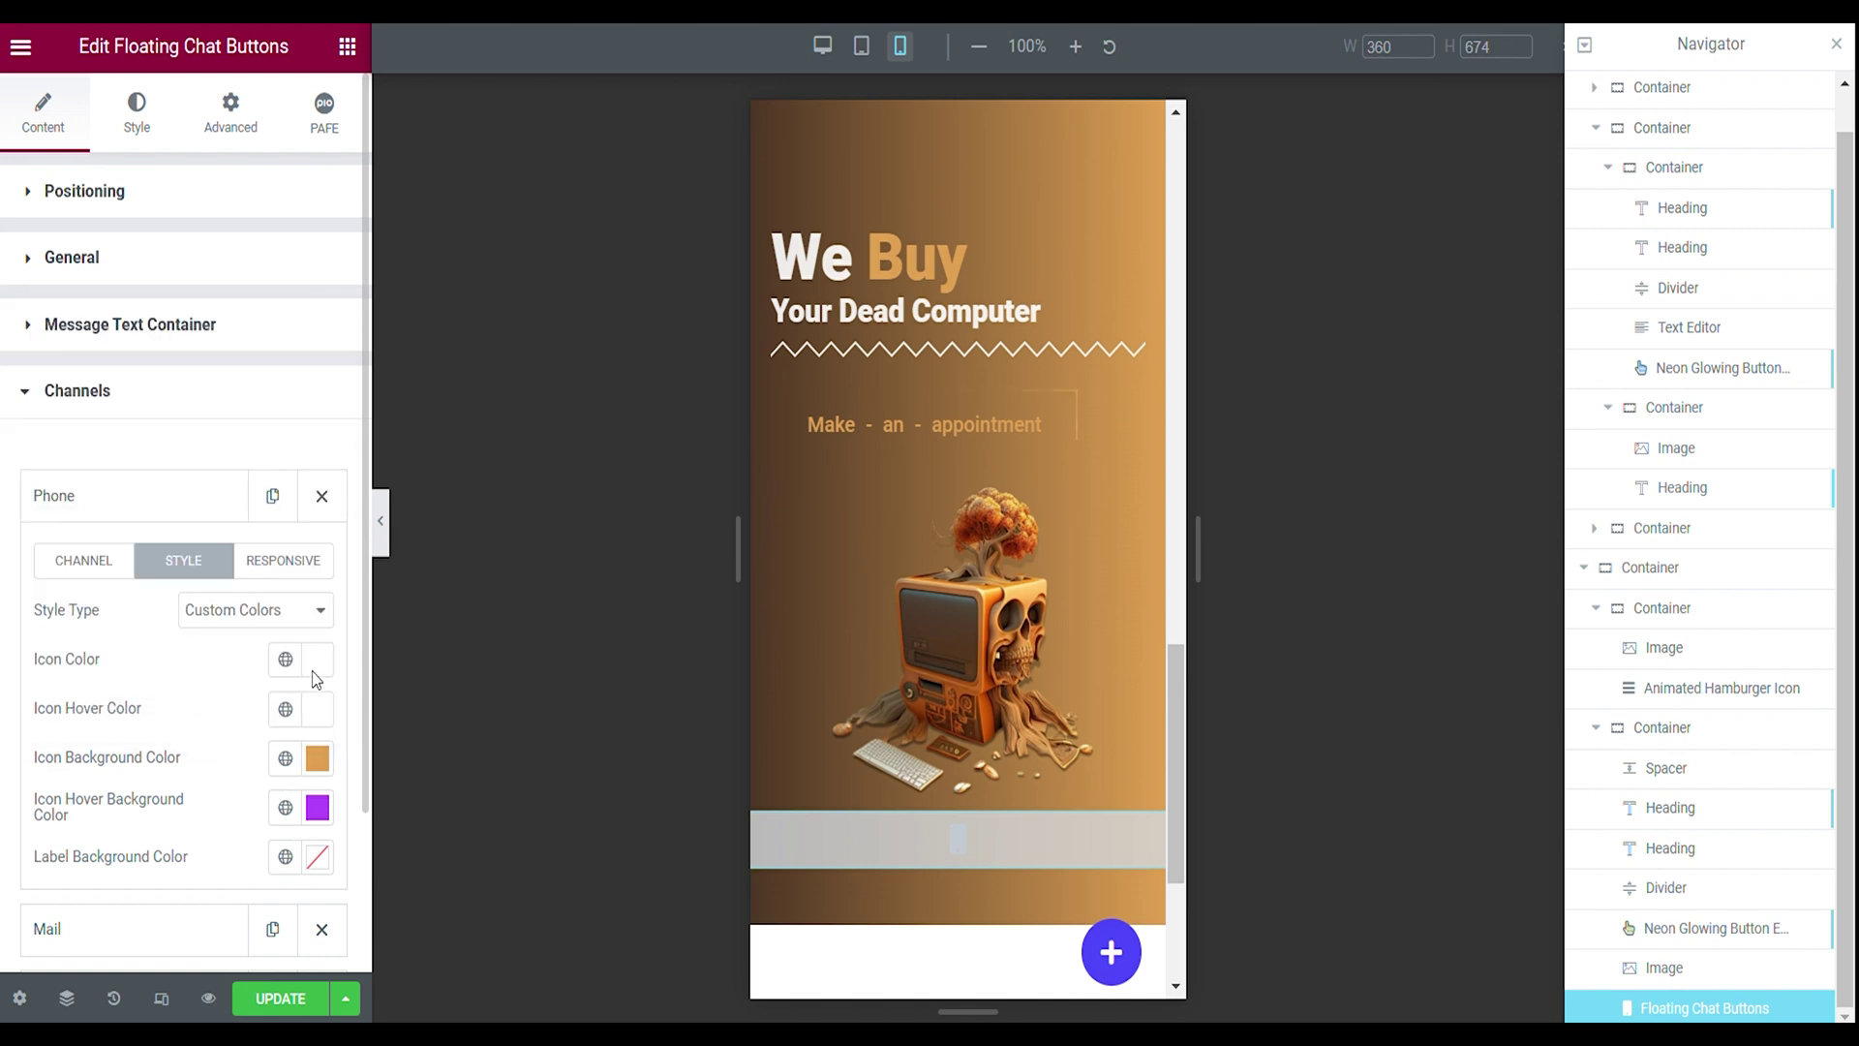
click(318, 658)
text(#E1A151)
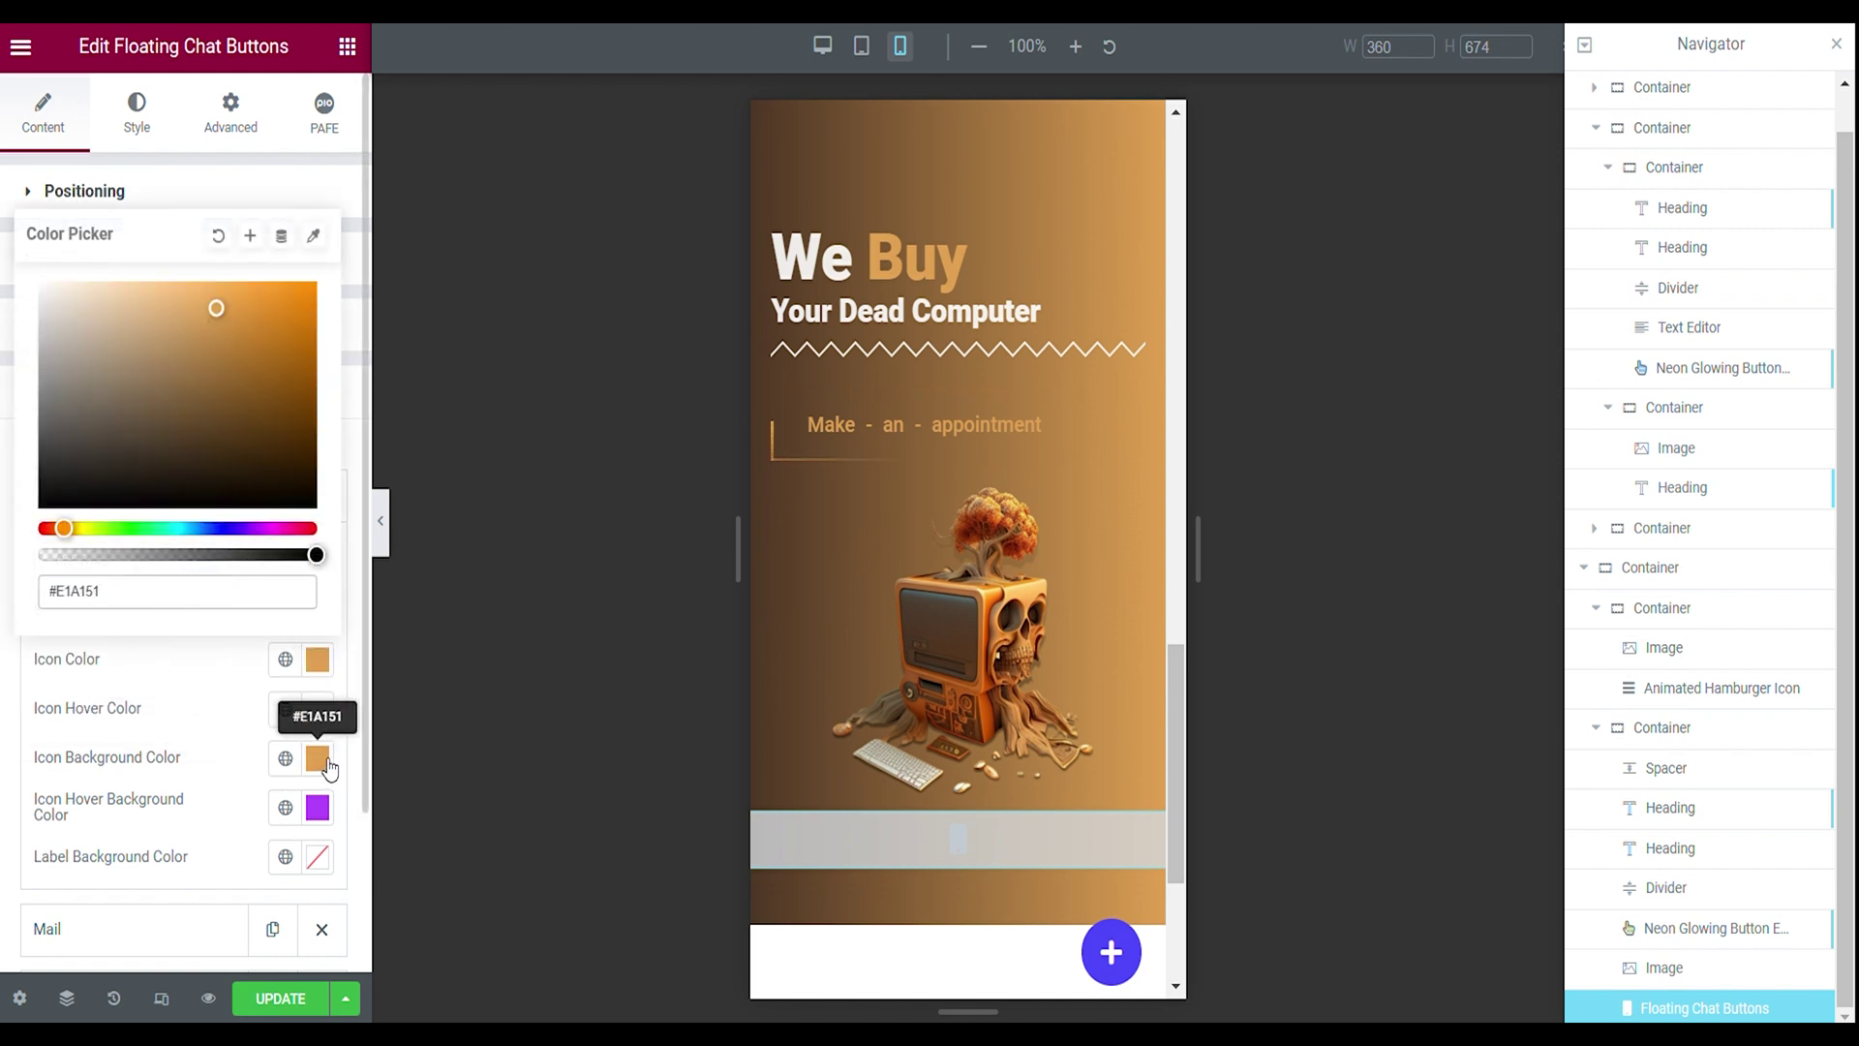
click(1660, 89)
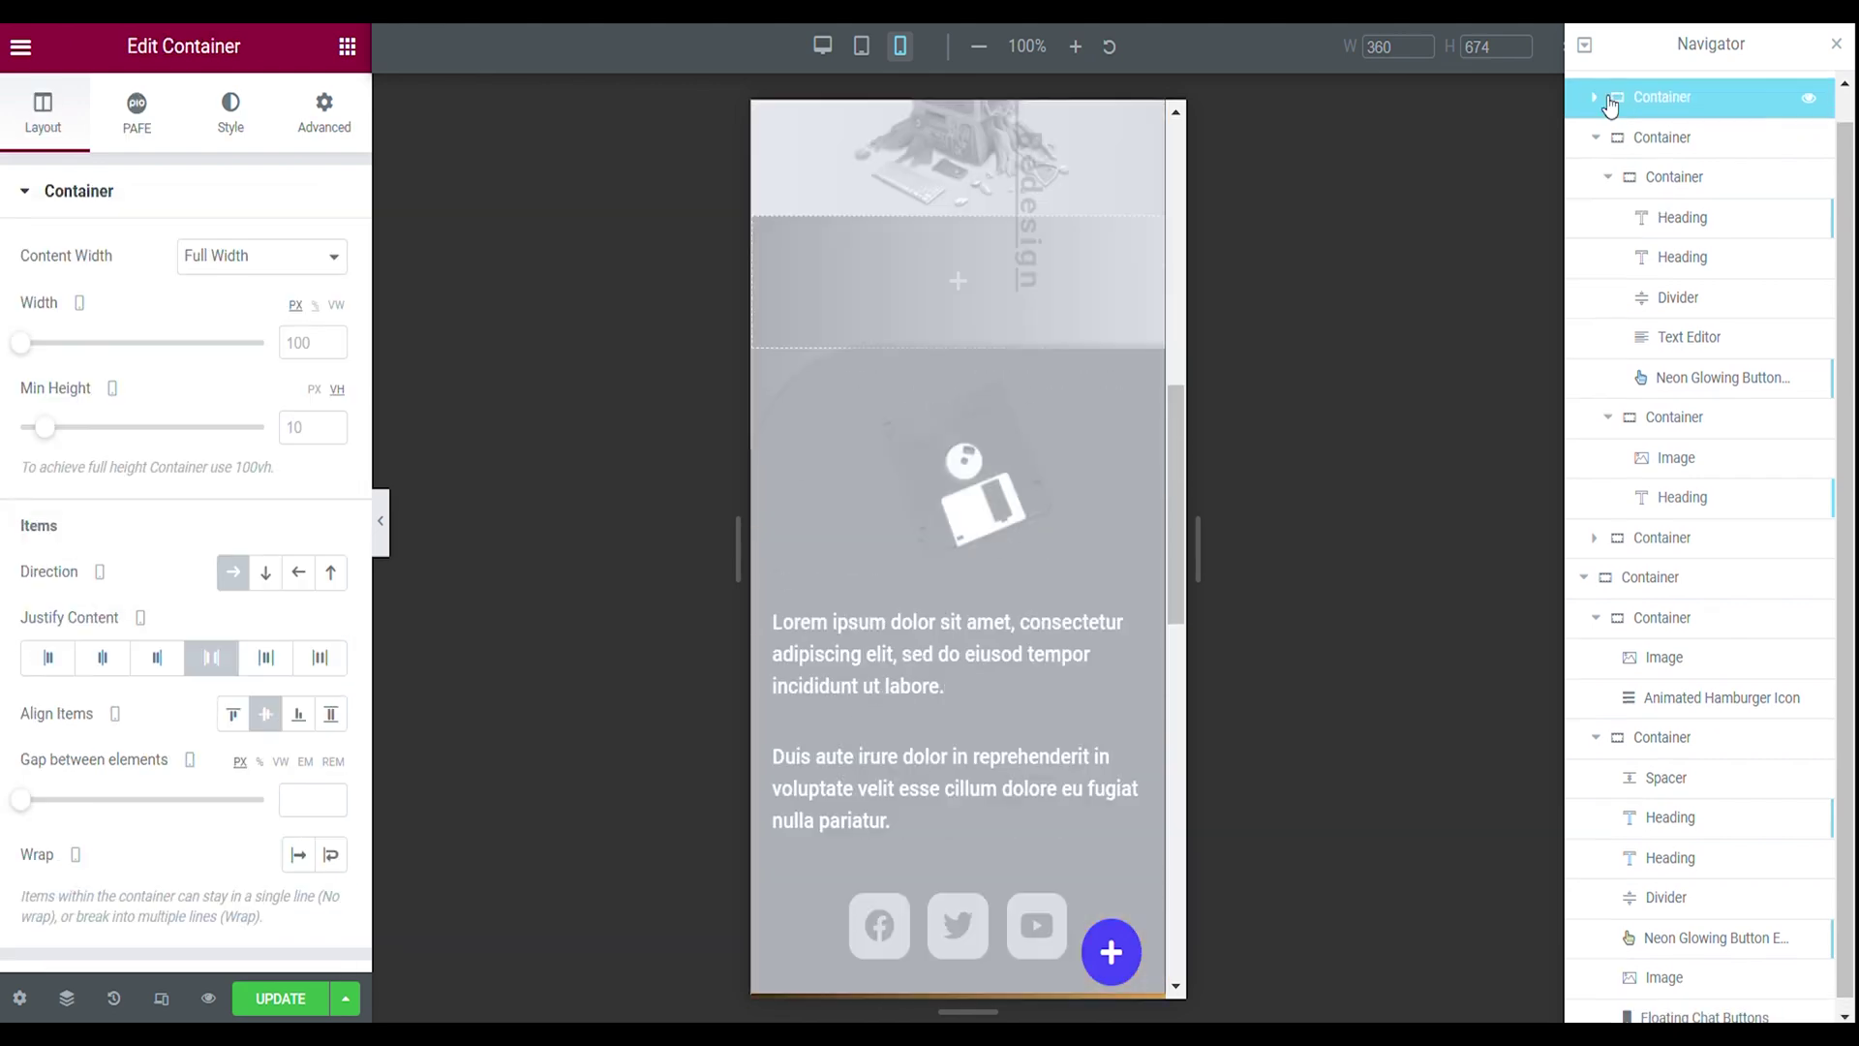
- Copy the brown #4D3624 from the top container's background and reselect the chat buttons
click(233, 121)
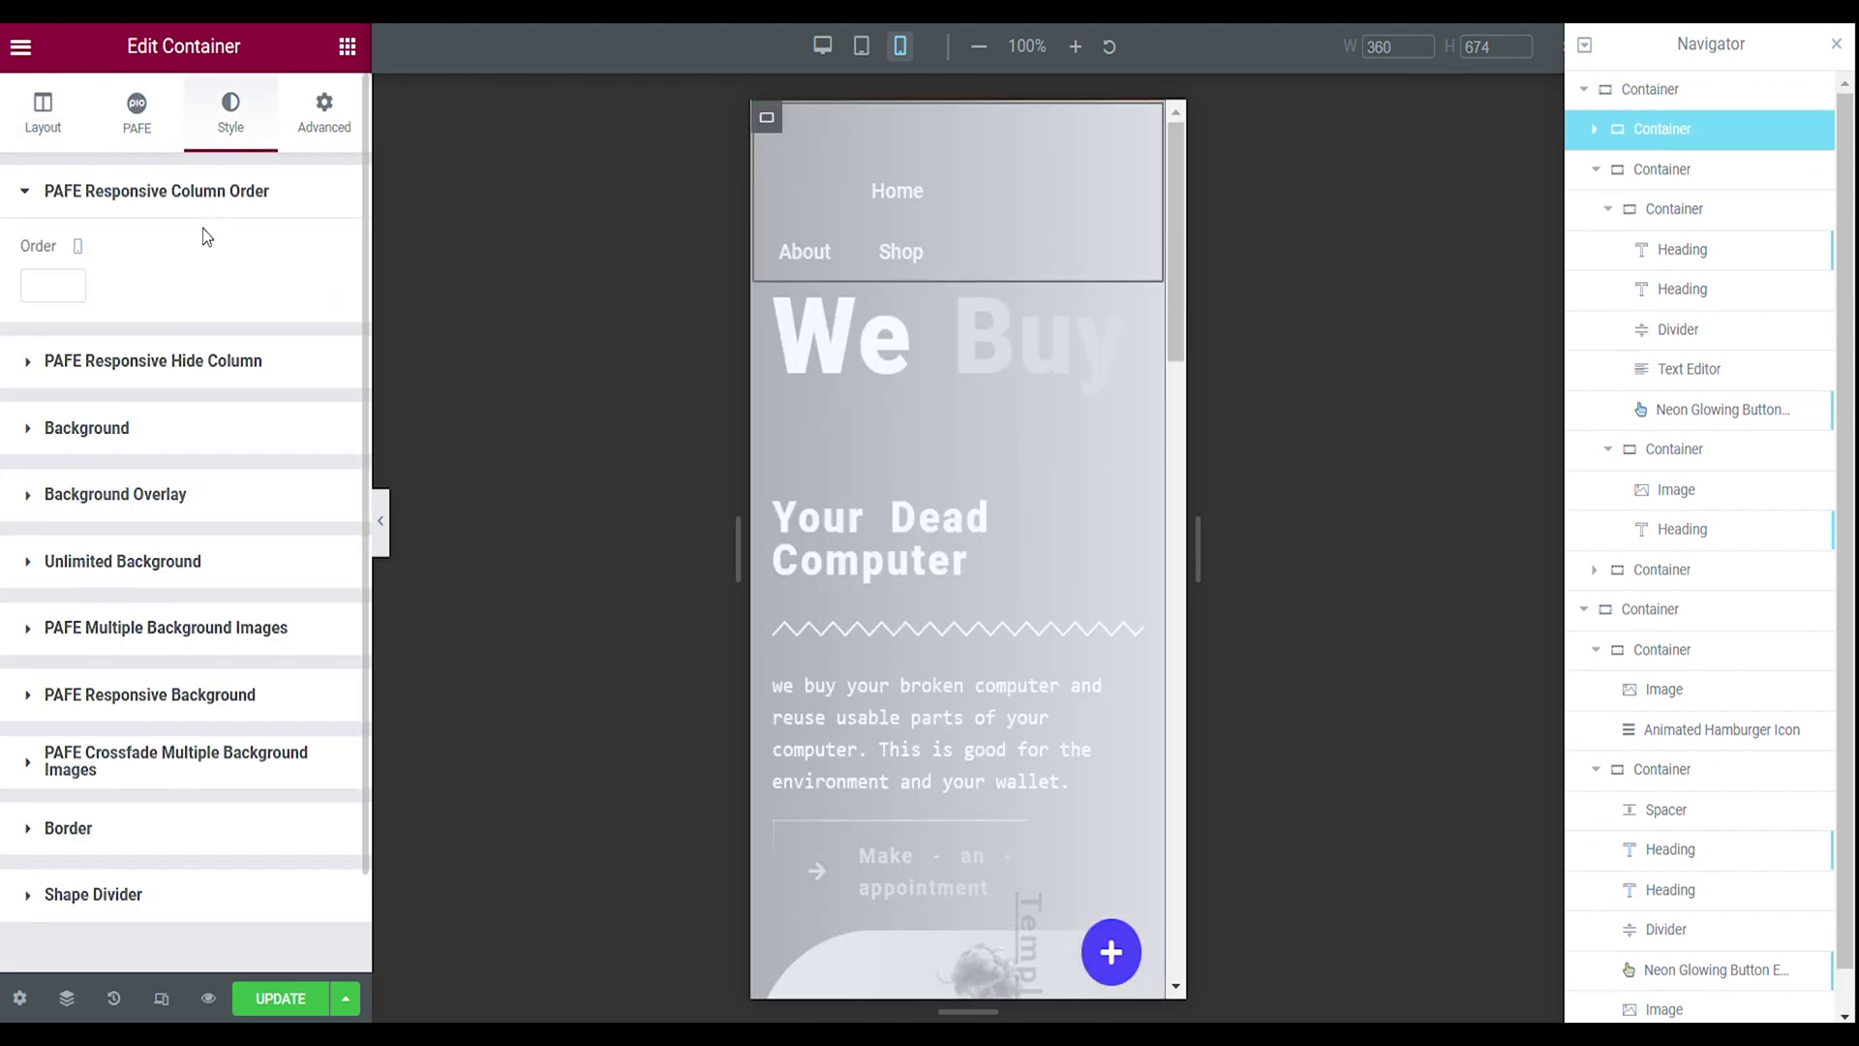
click(97, 429)
click(331, 501)
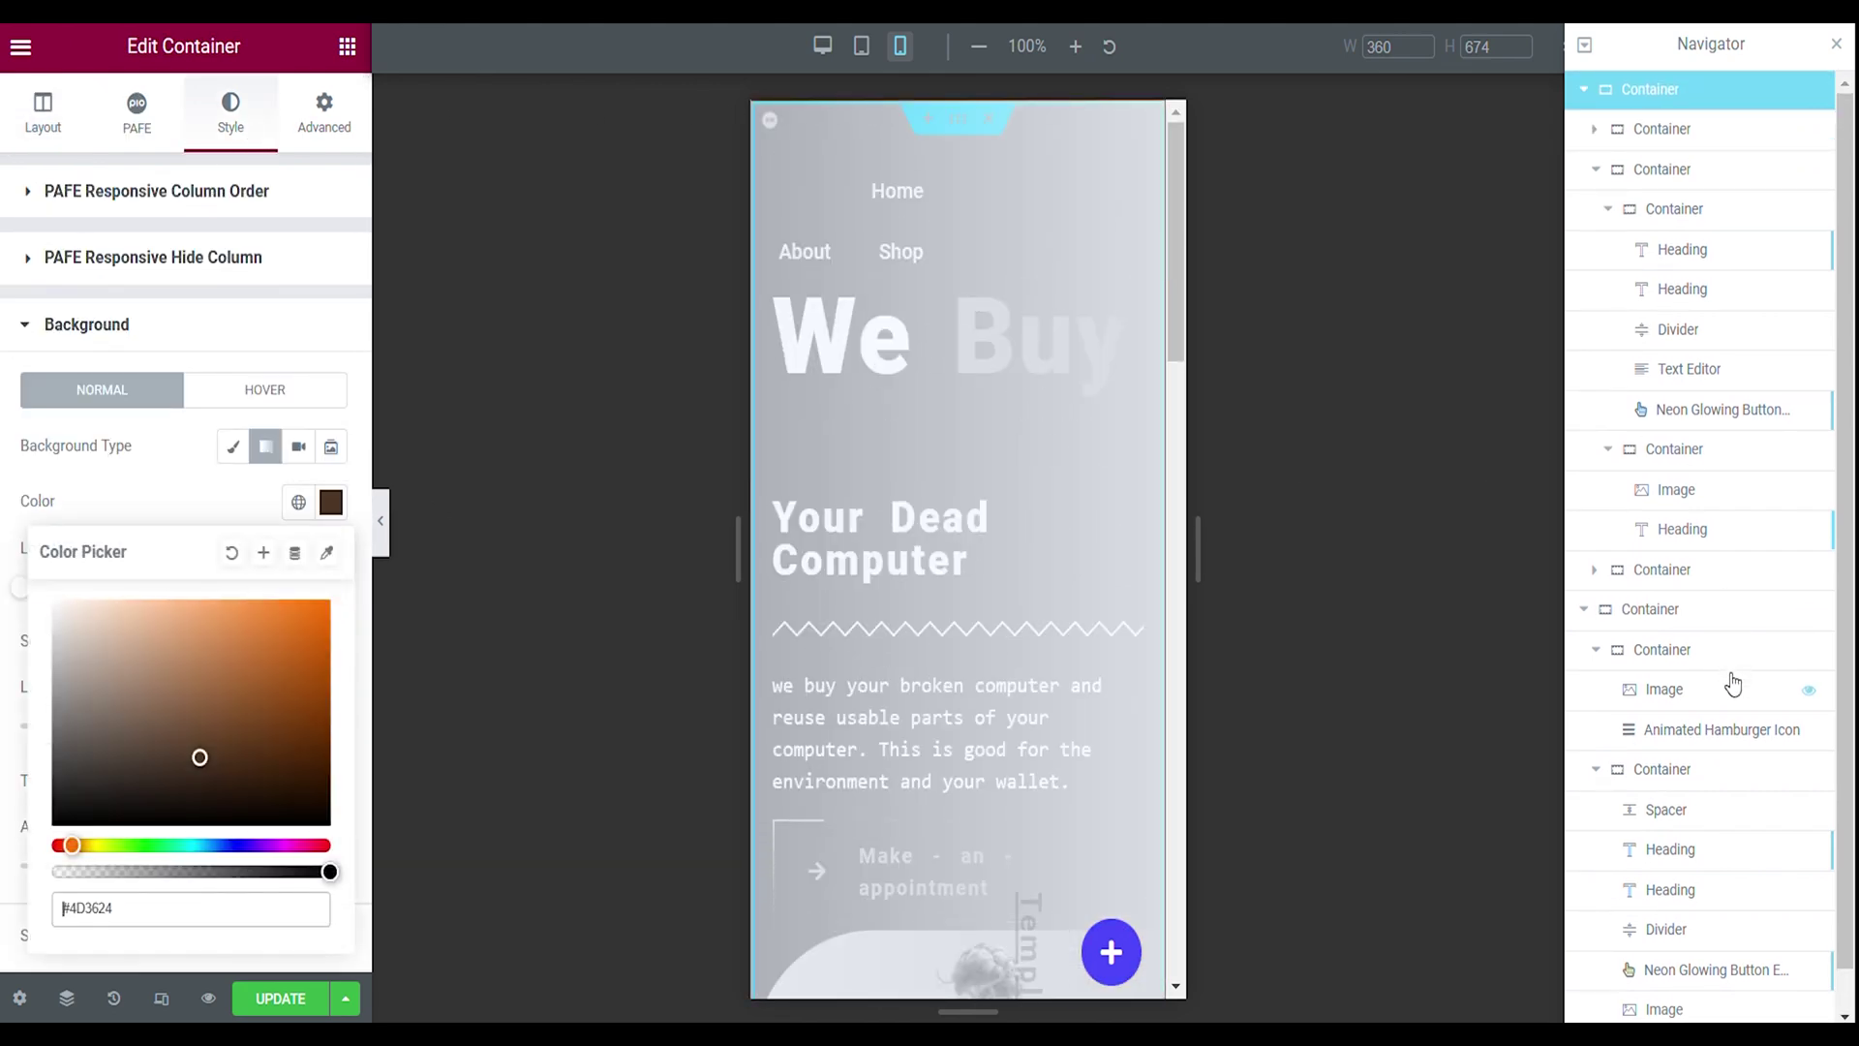
click(1683, 997)
click(1715, 1007)
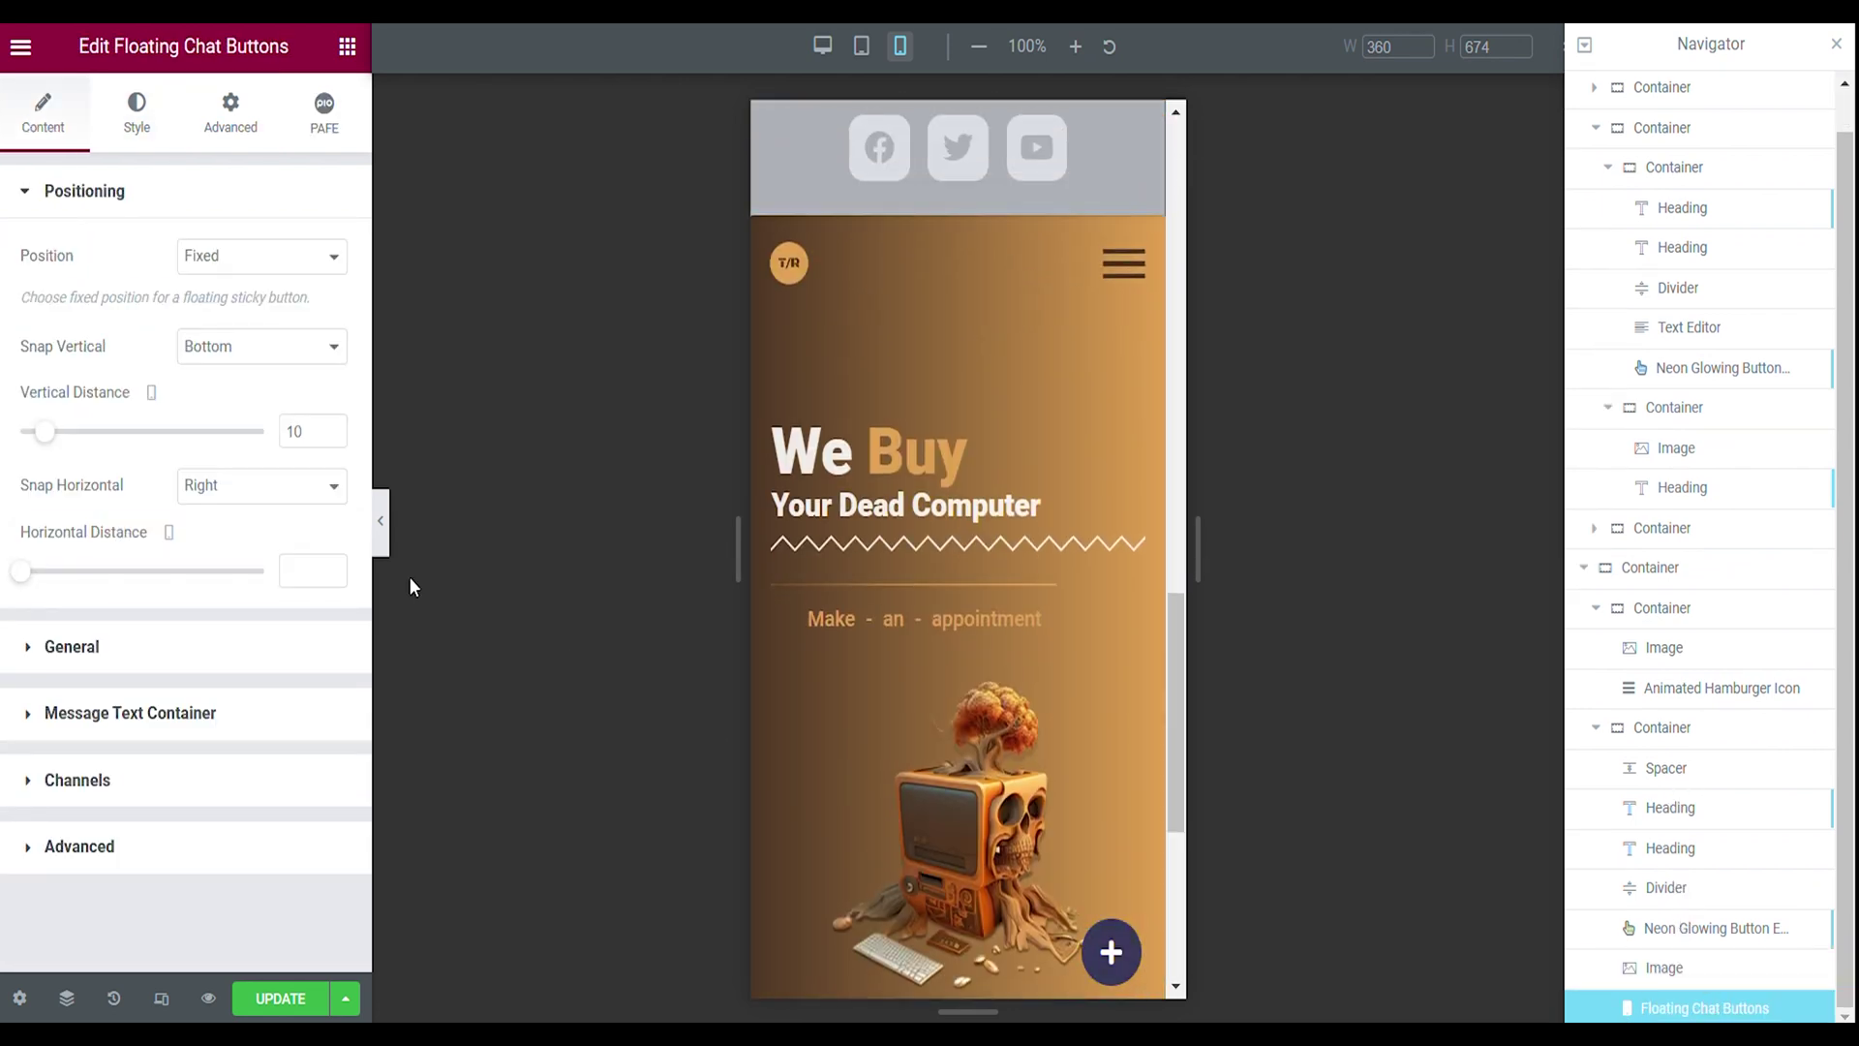
- Set the Phone button's icon background and hover background to #4D3624 and preview it
click(109, 787)
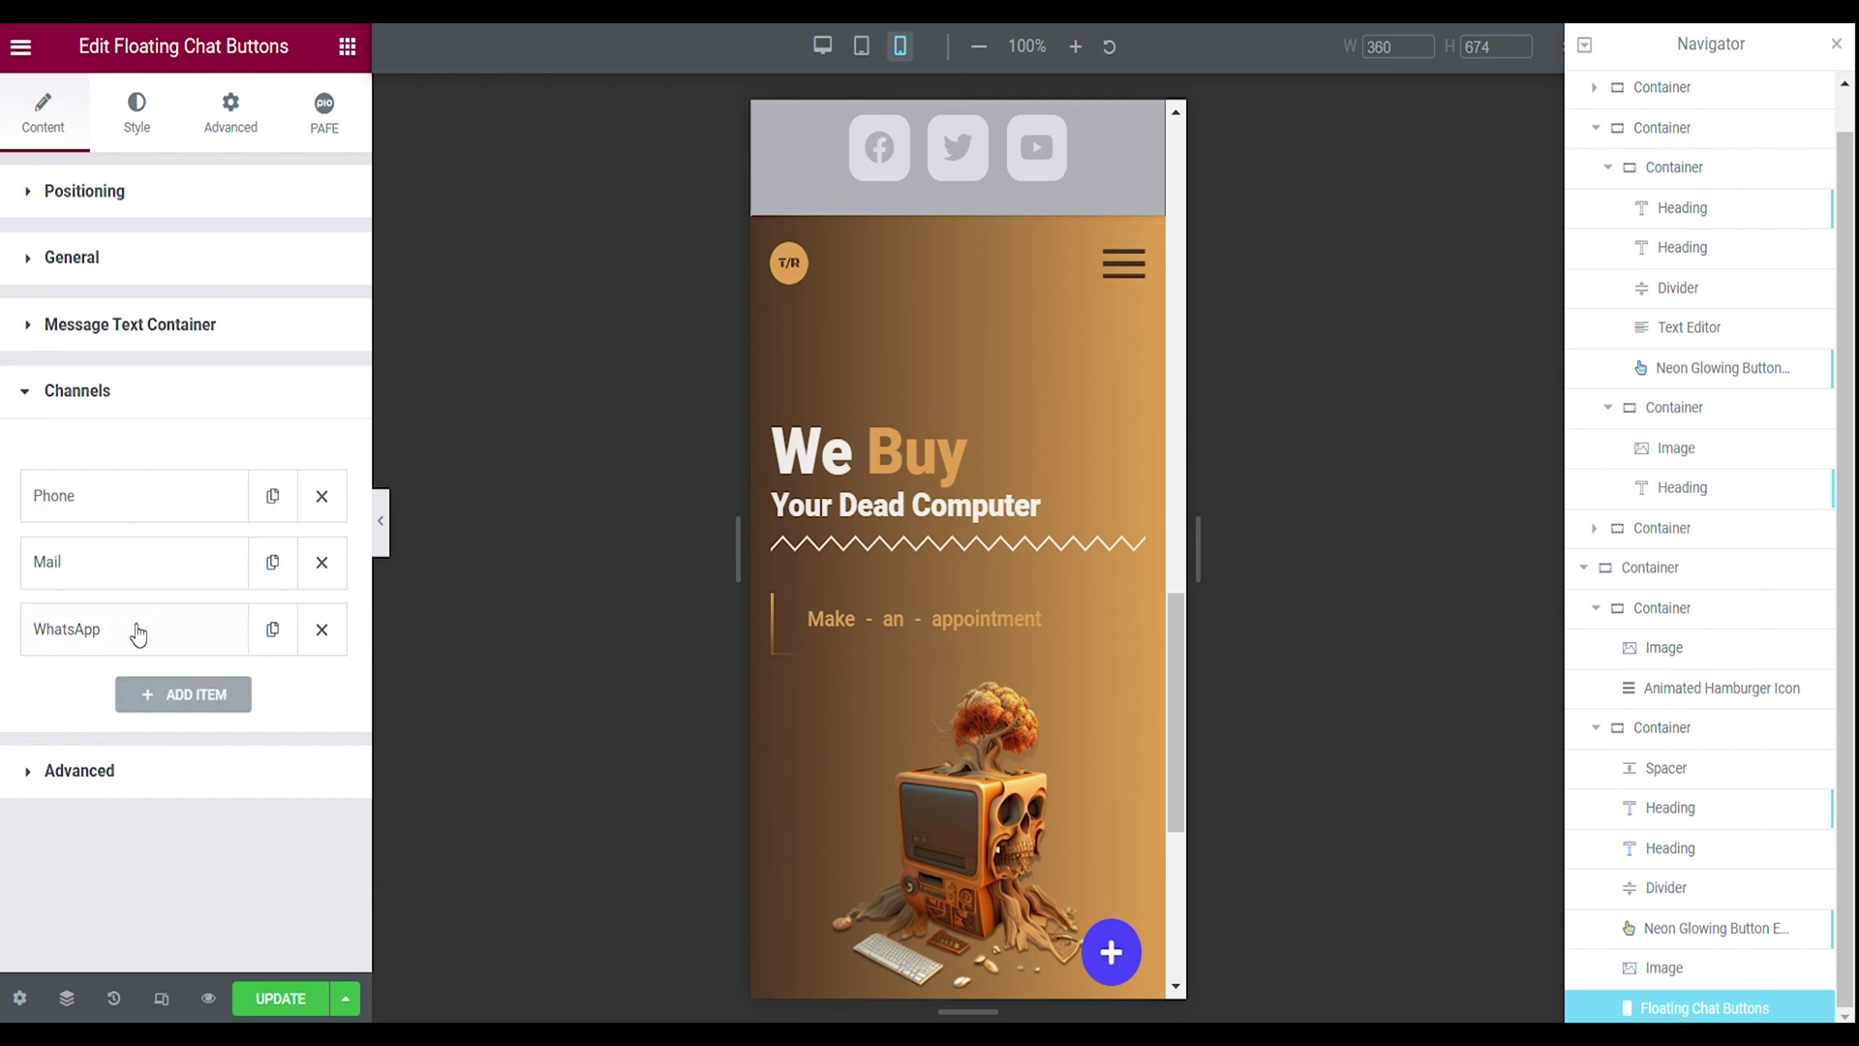
click(174, 511)
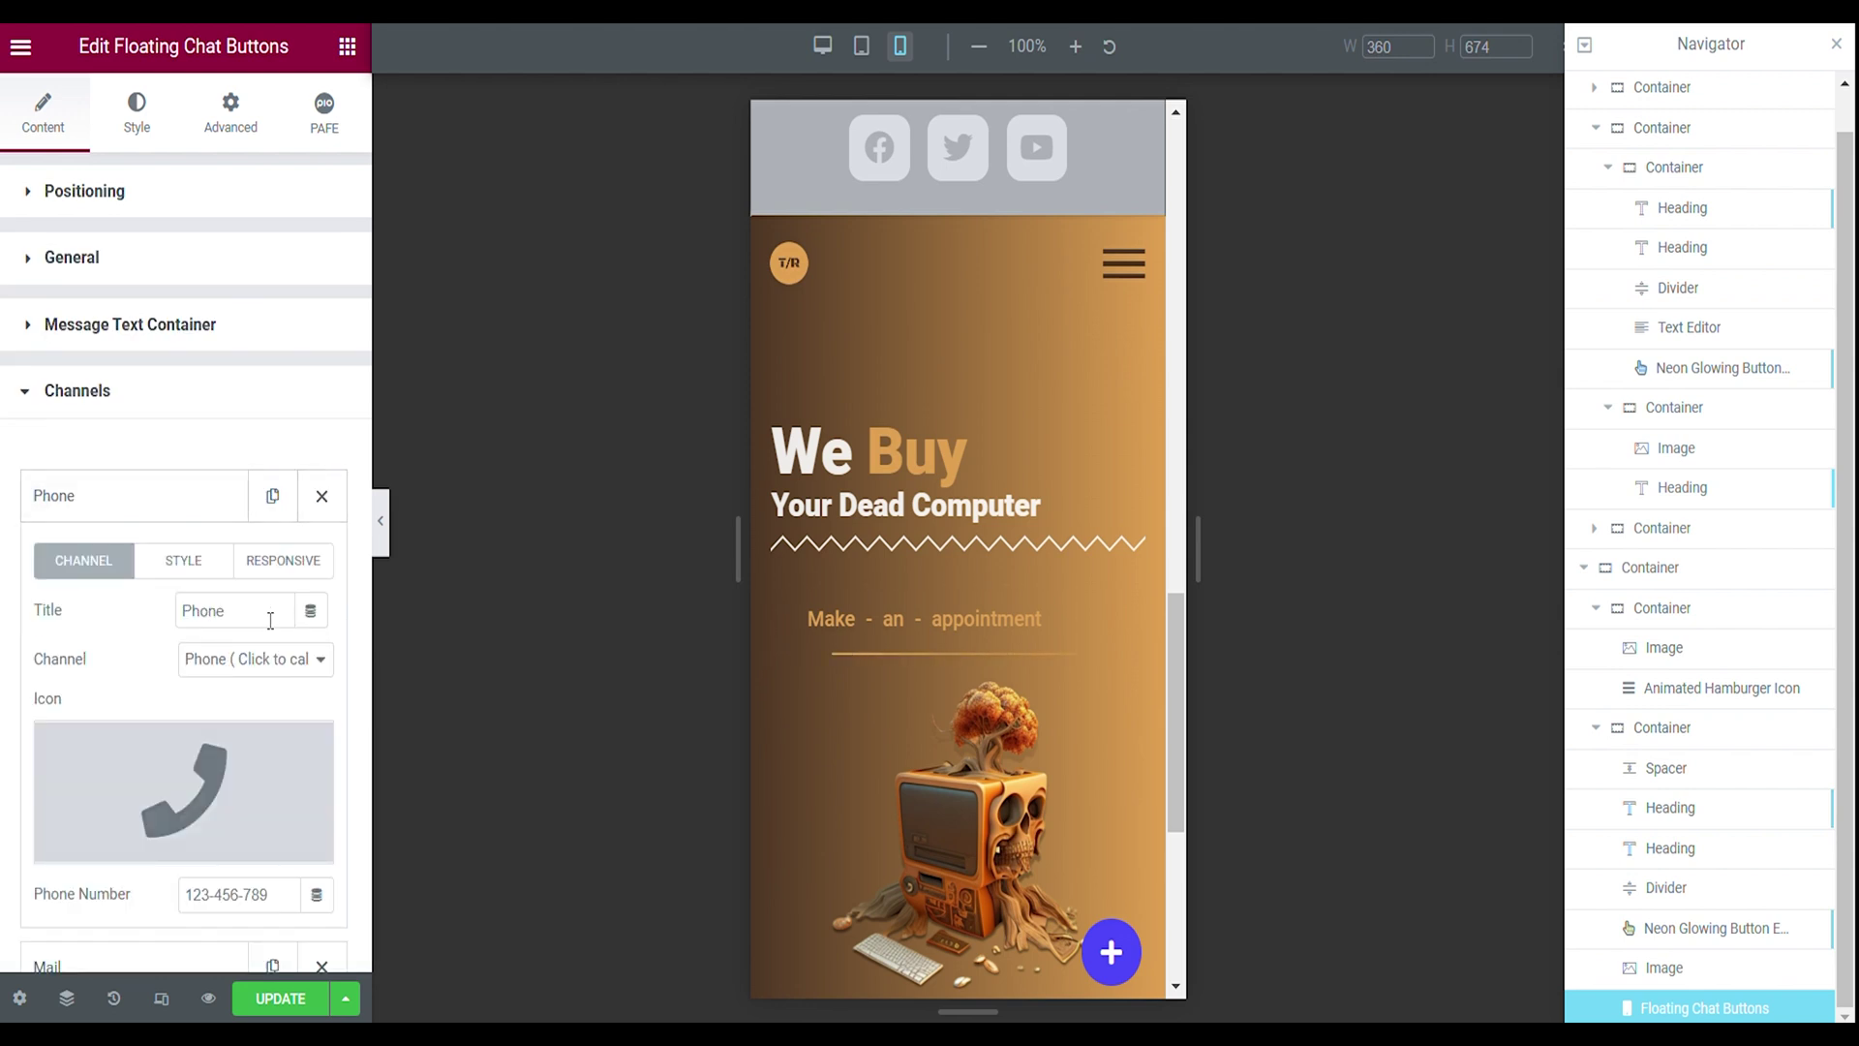
click(211, 574)
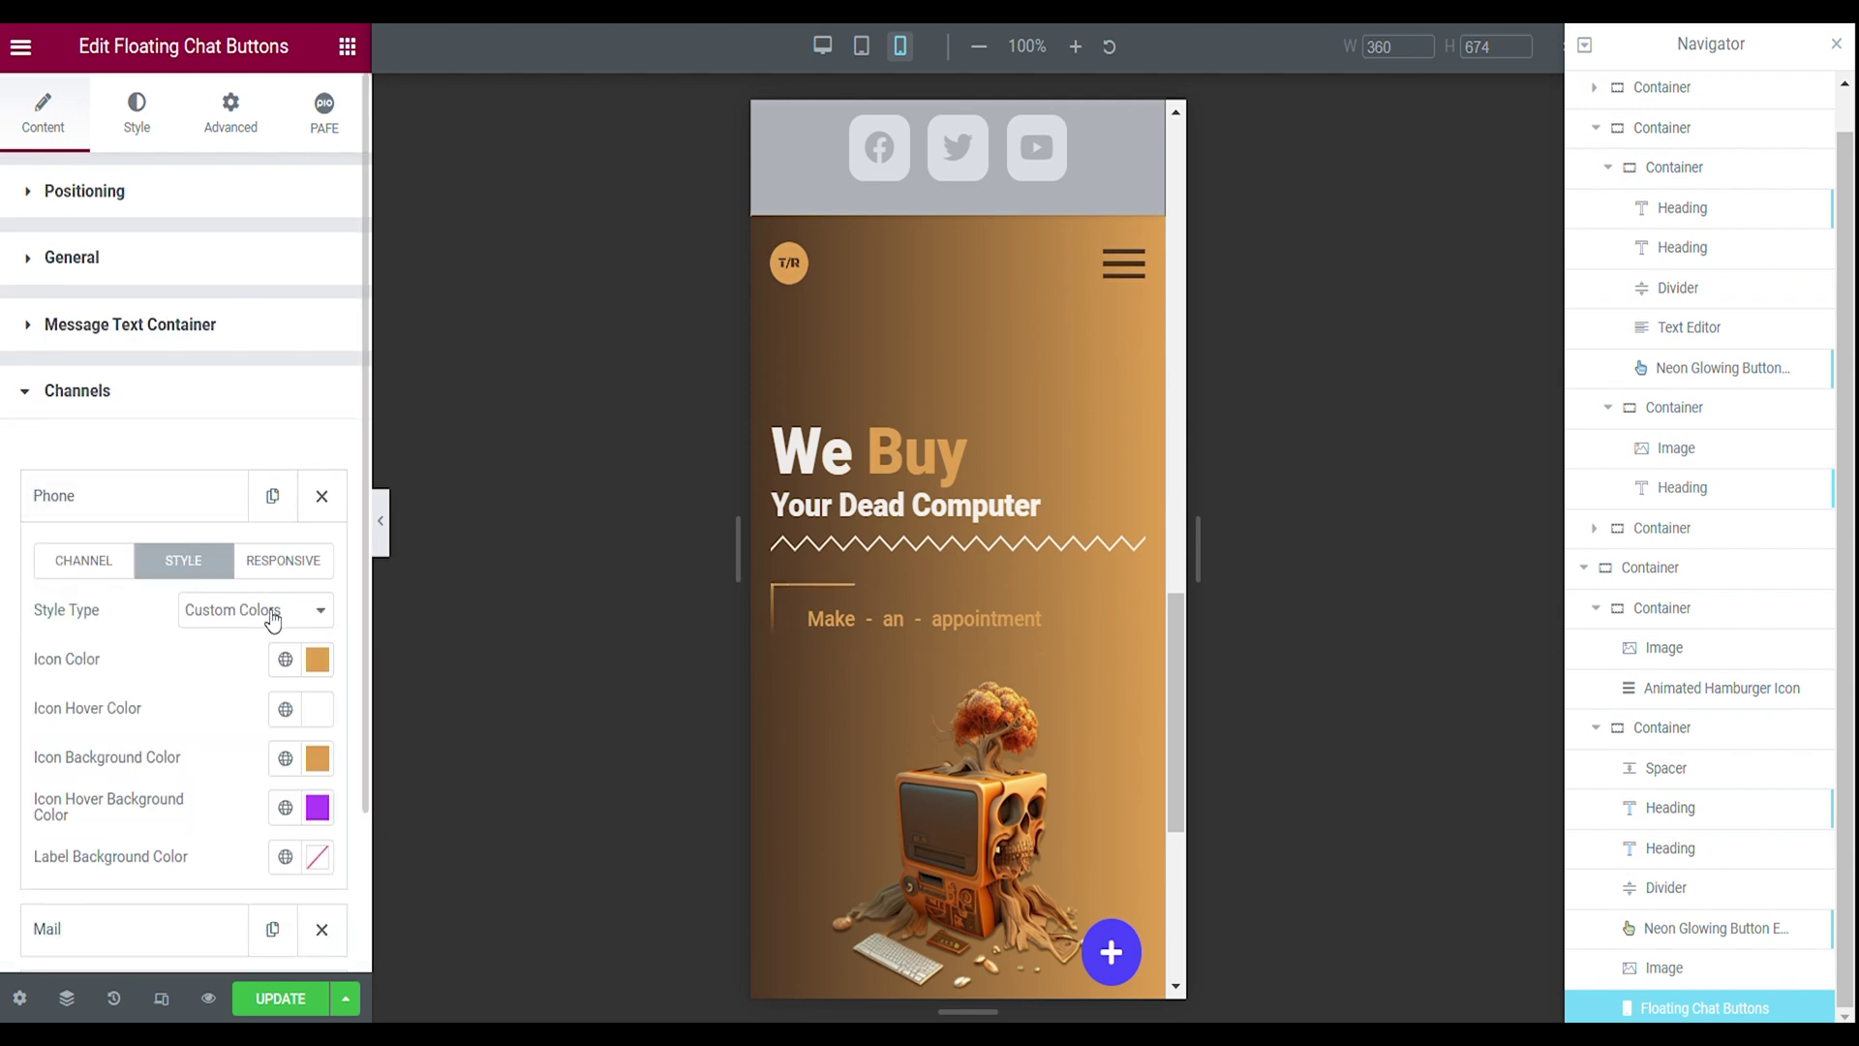
click(318, 758)
text(#4D3624)
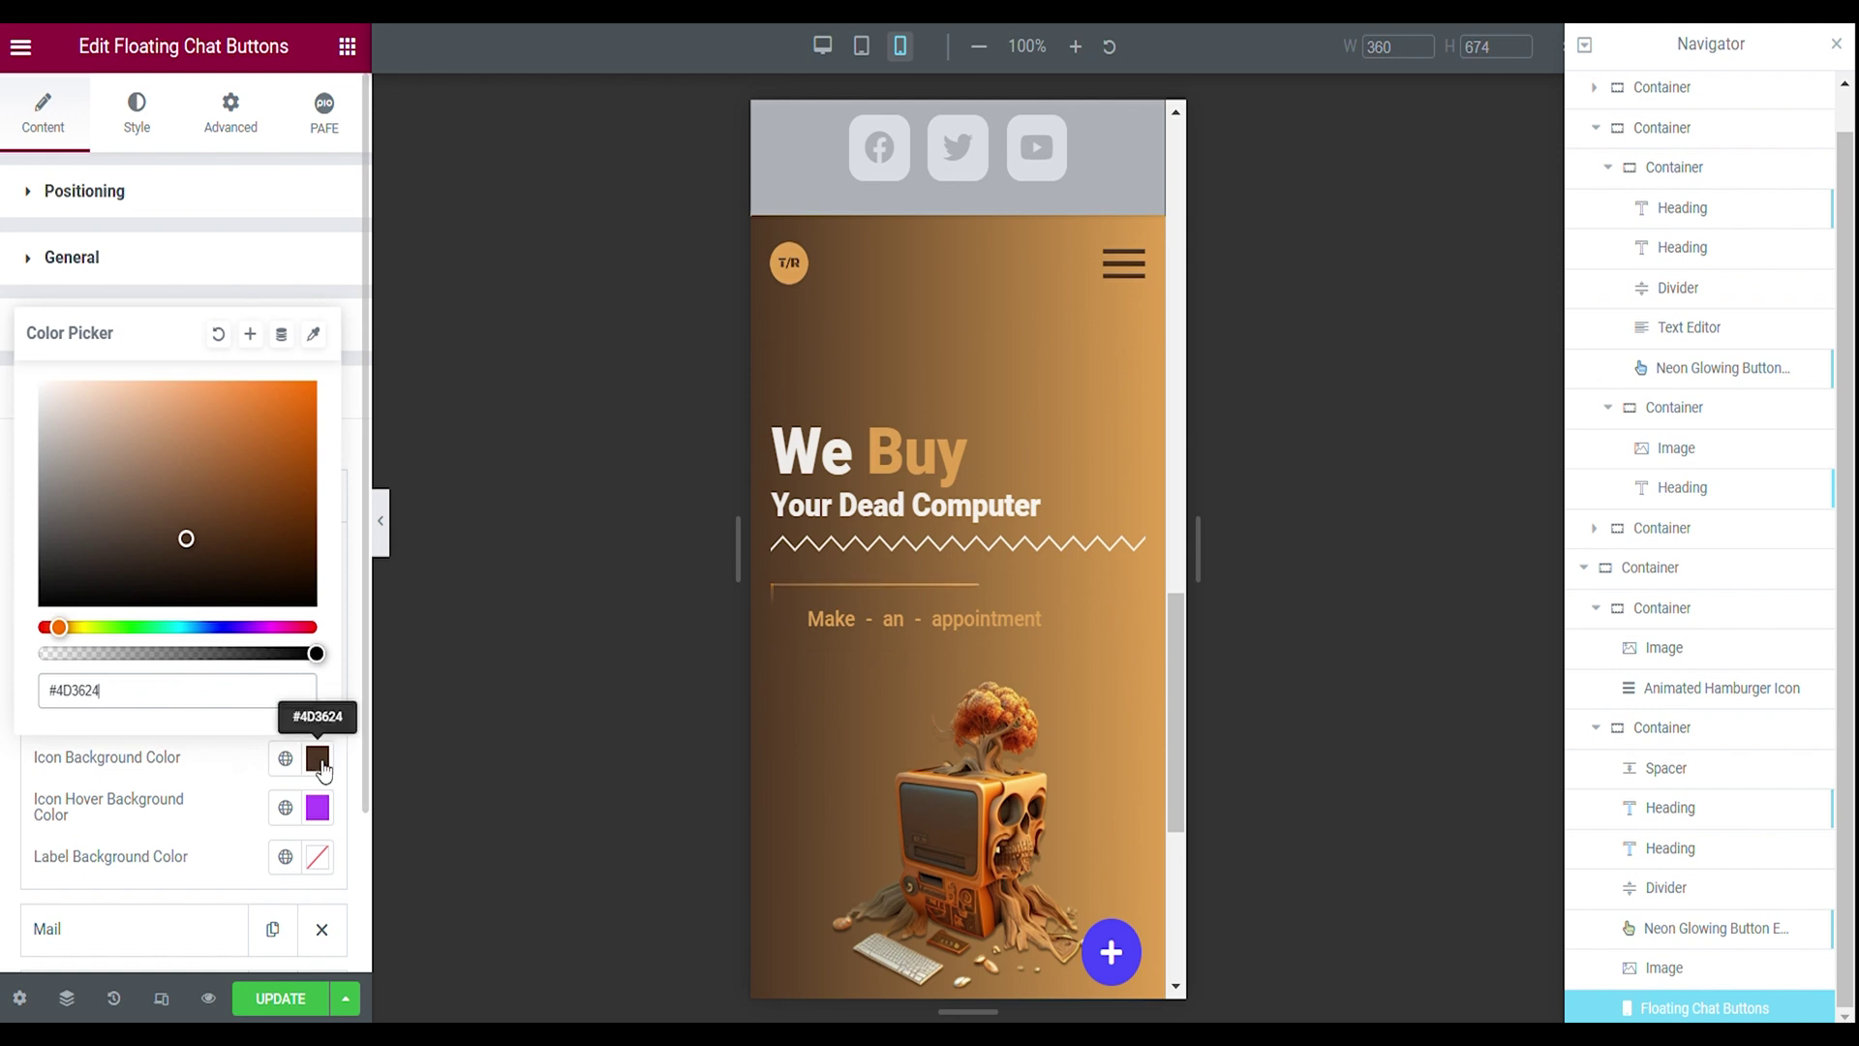
click(323, 770)
click(1110, 951)
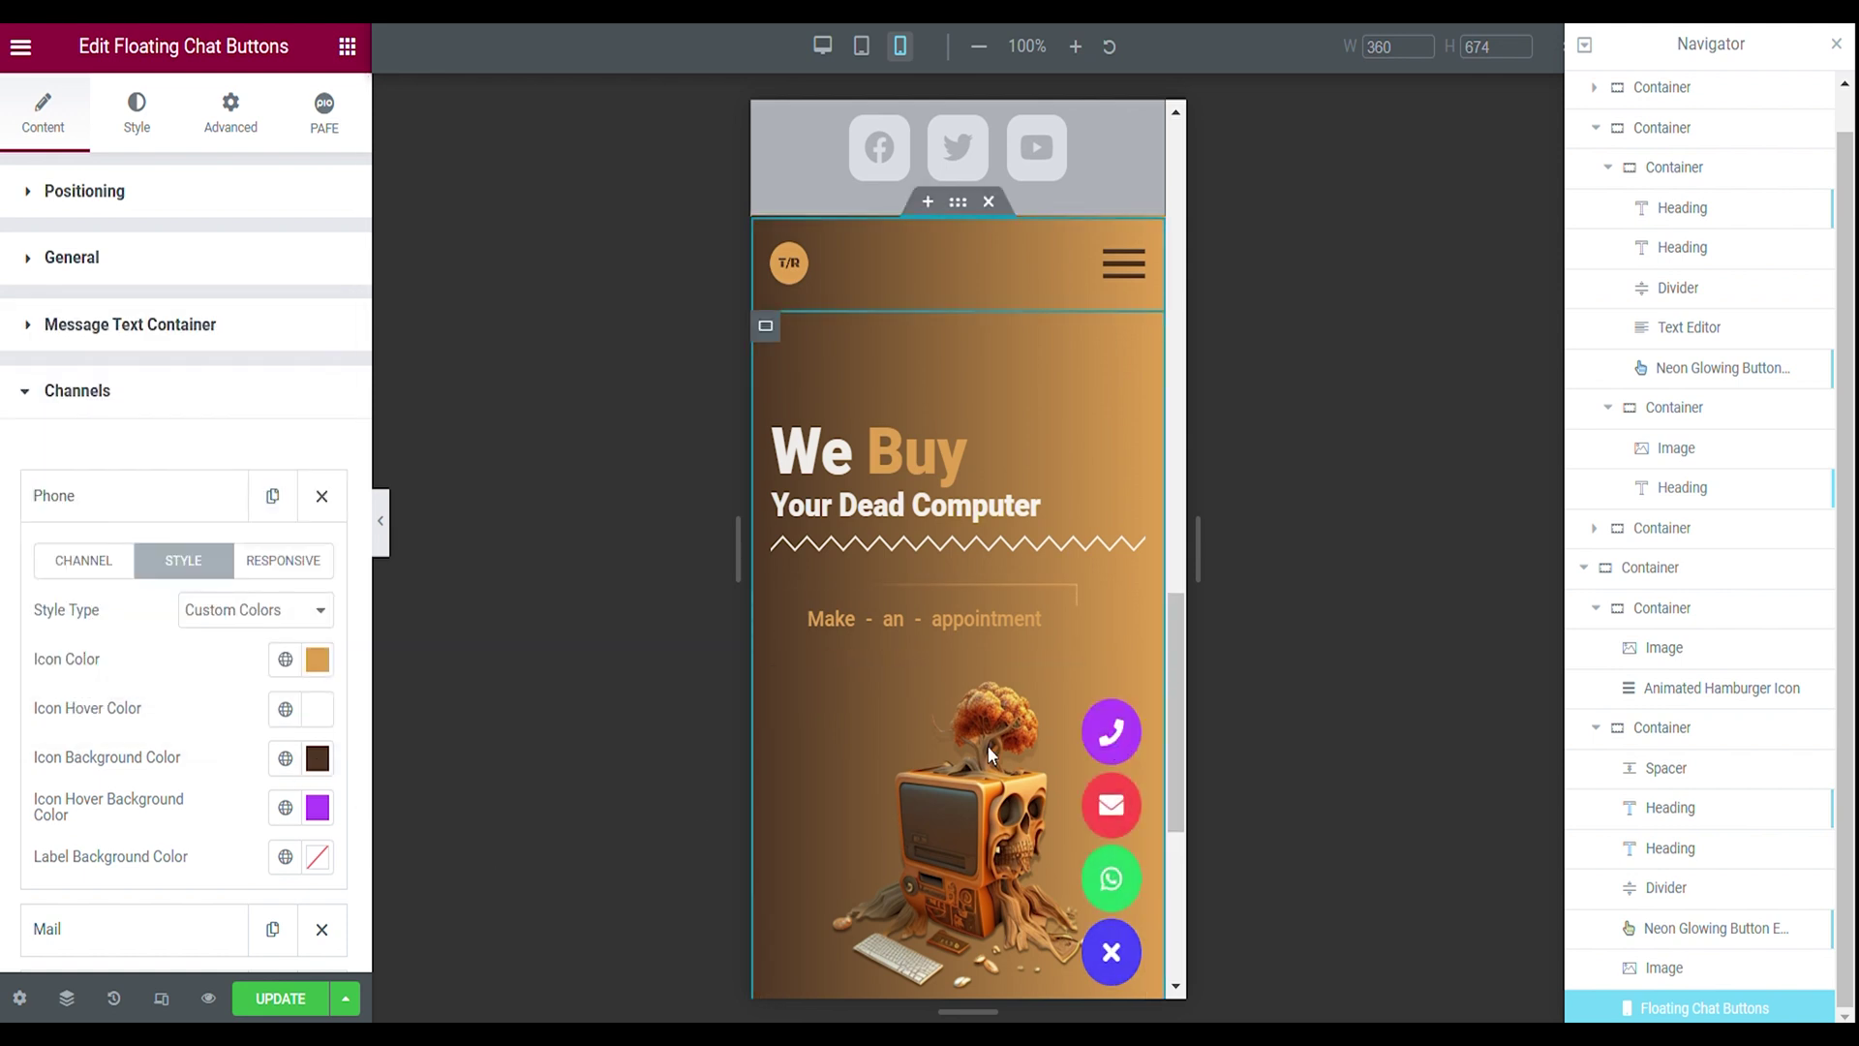
click(318, 807)
text(#4D3624)
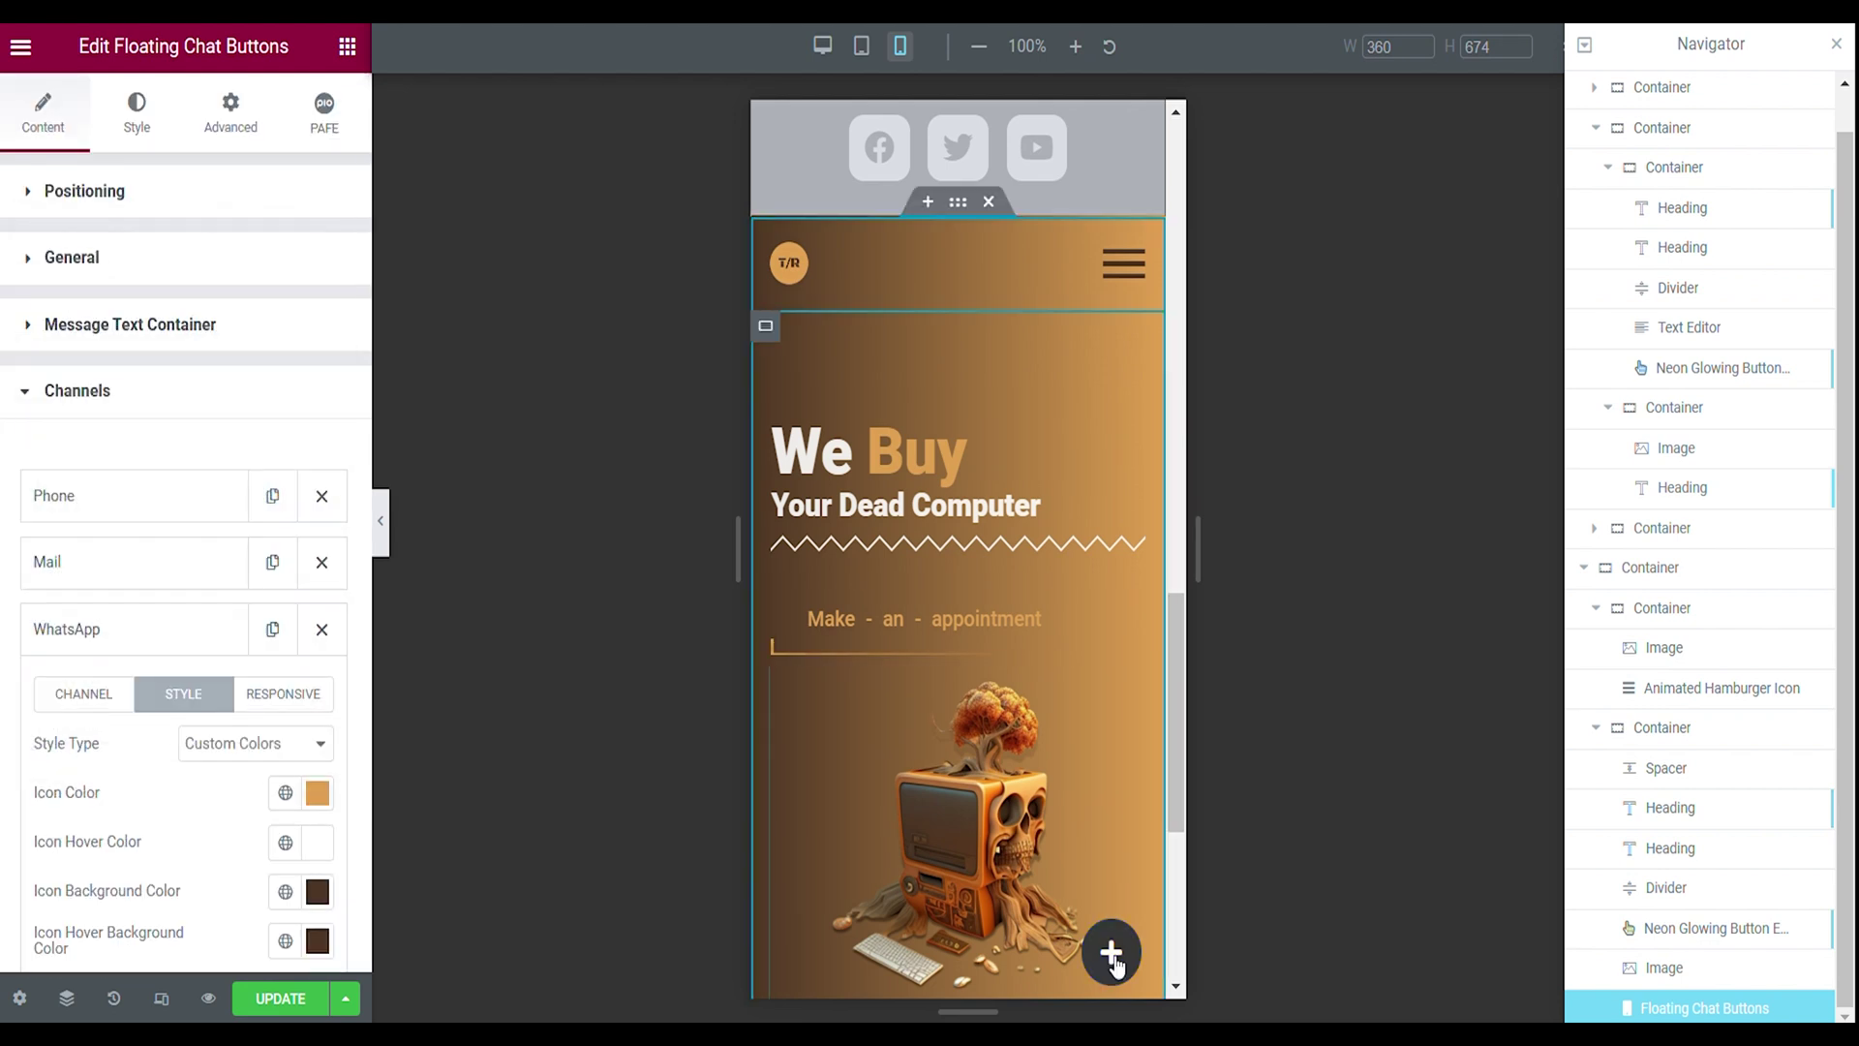
click(1114, 961)
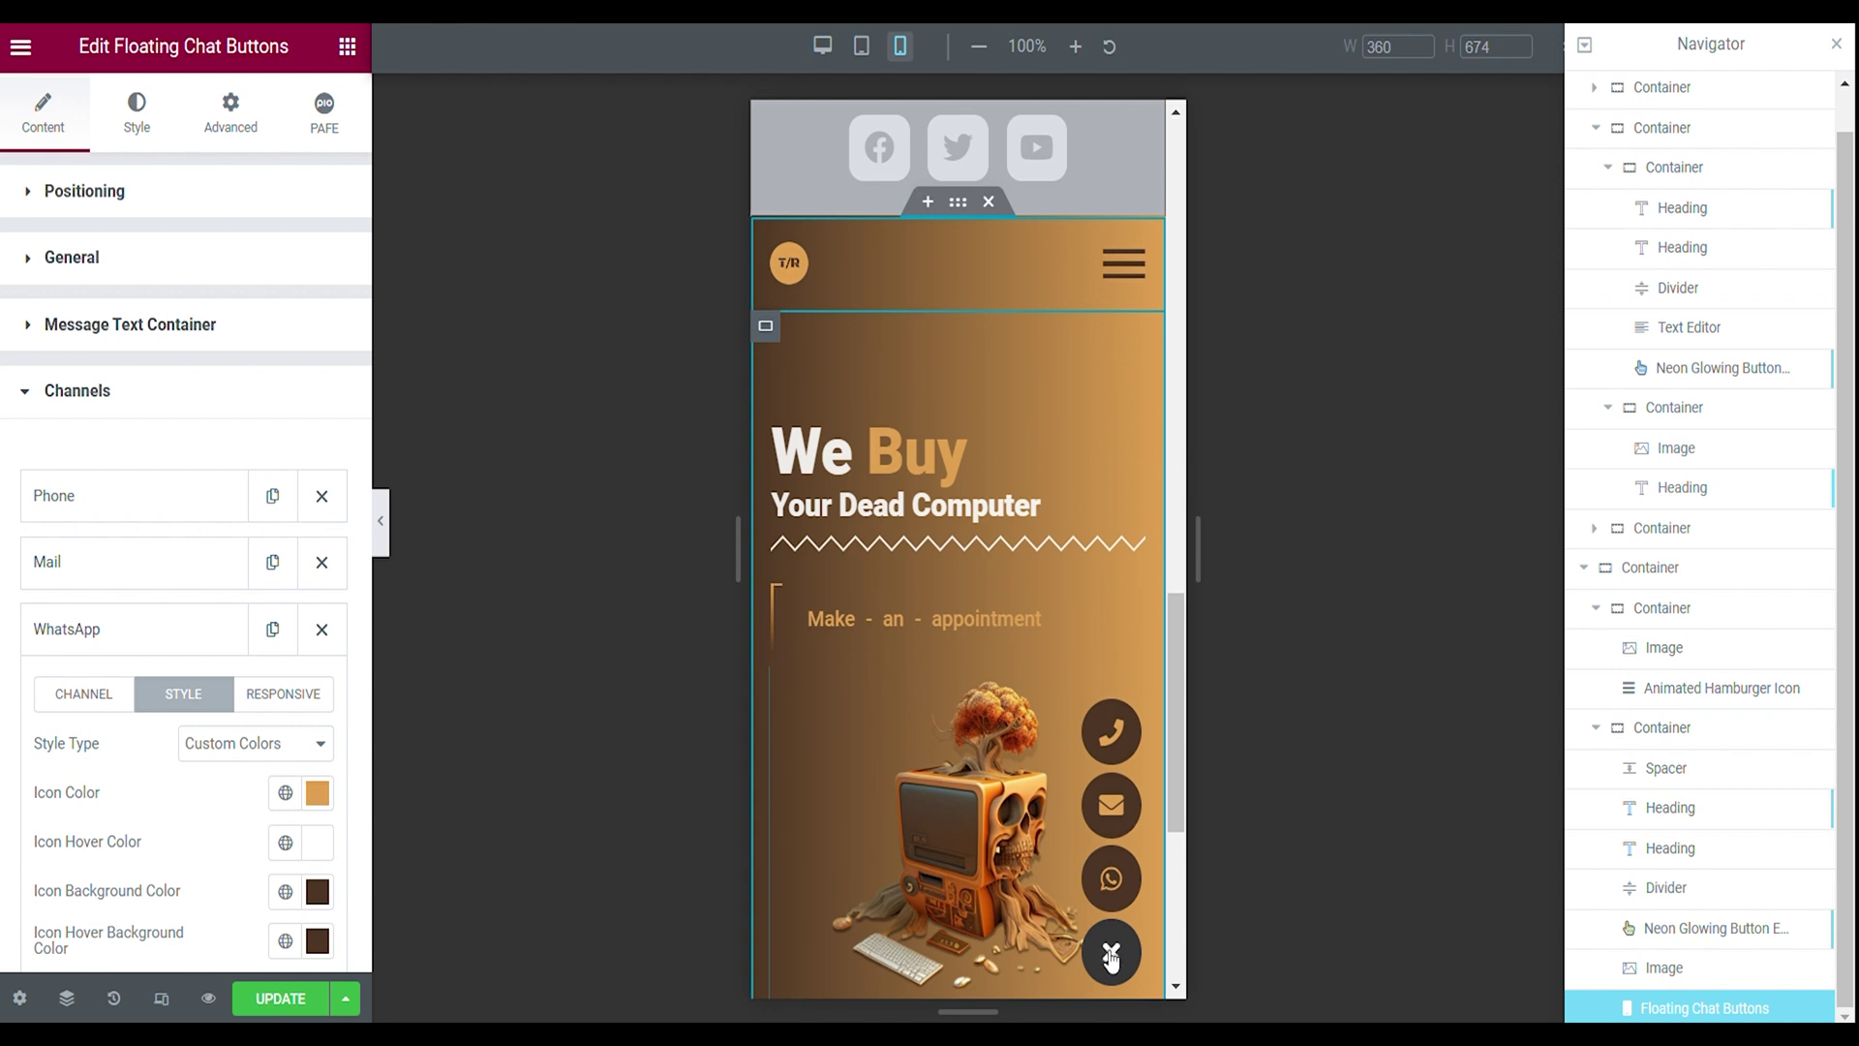
click(137, 131)
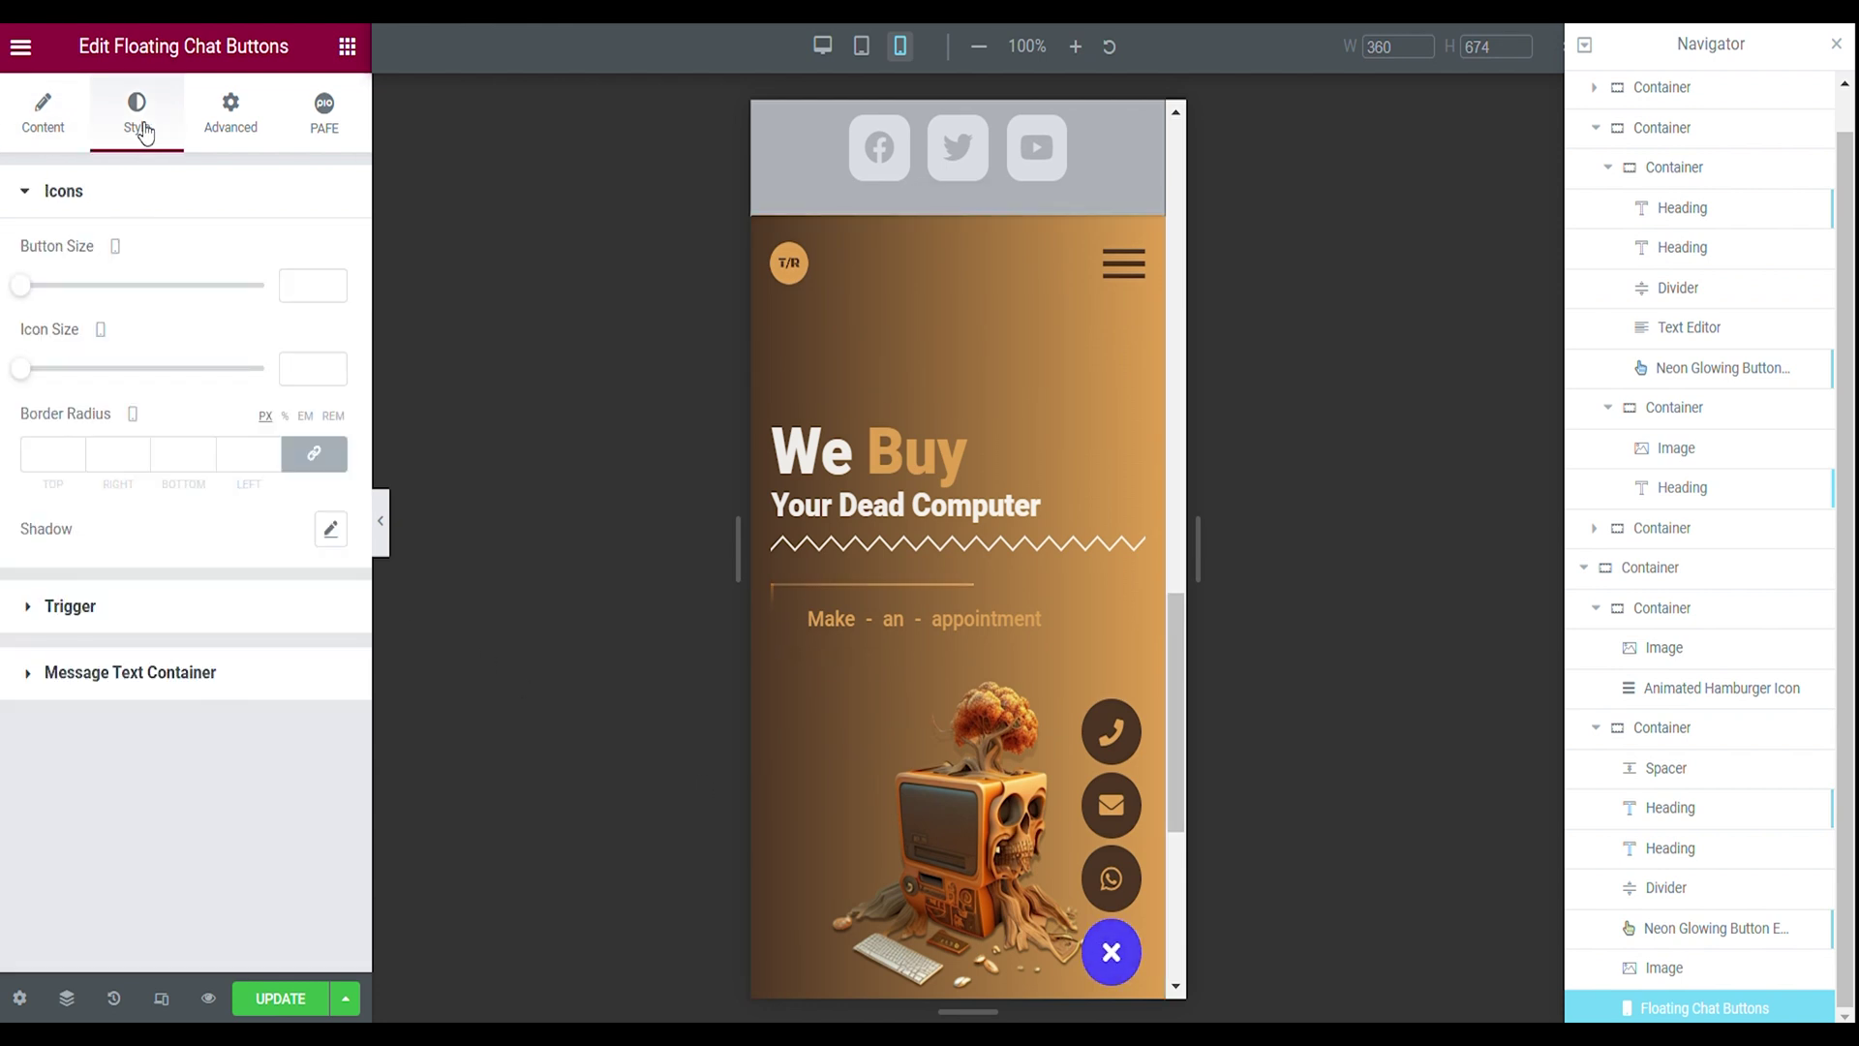
- Set the chat toggle's background and icon colour to orange #E1A151
click(179, 607)
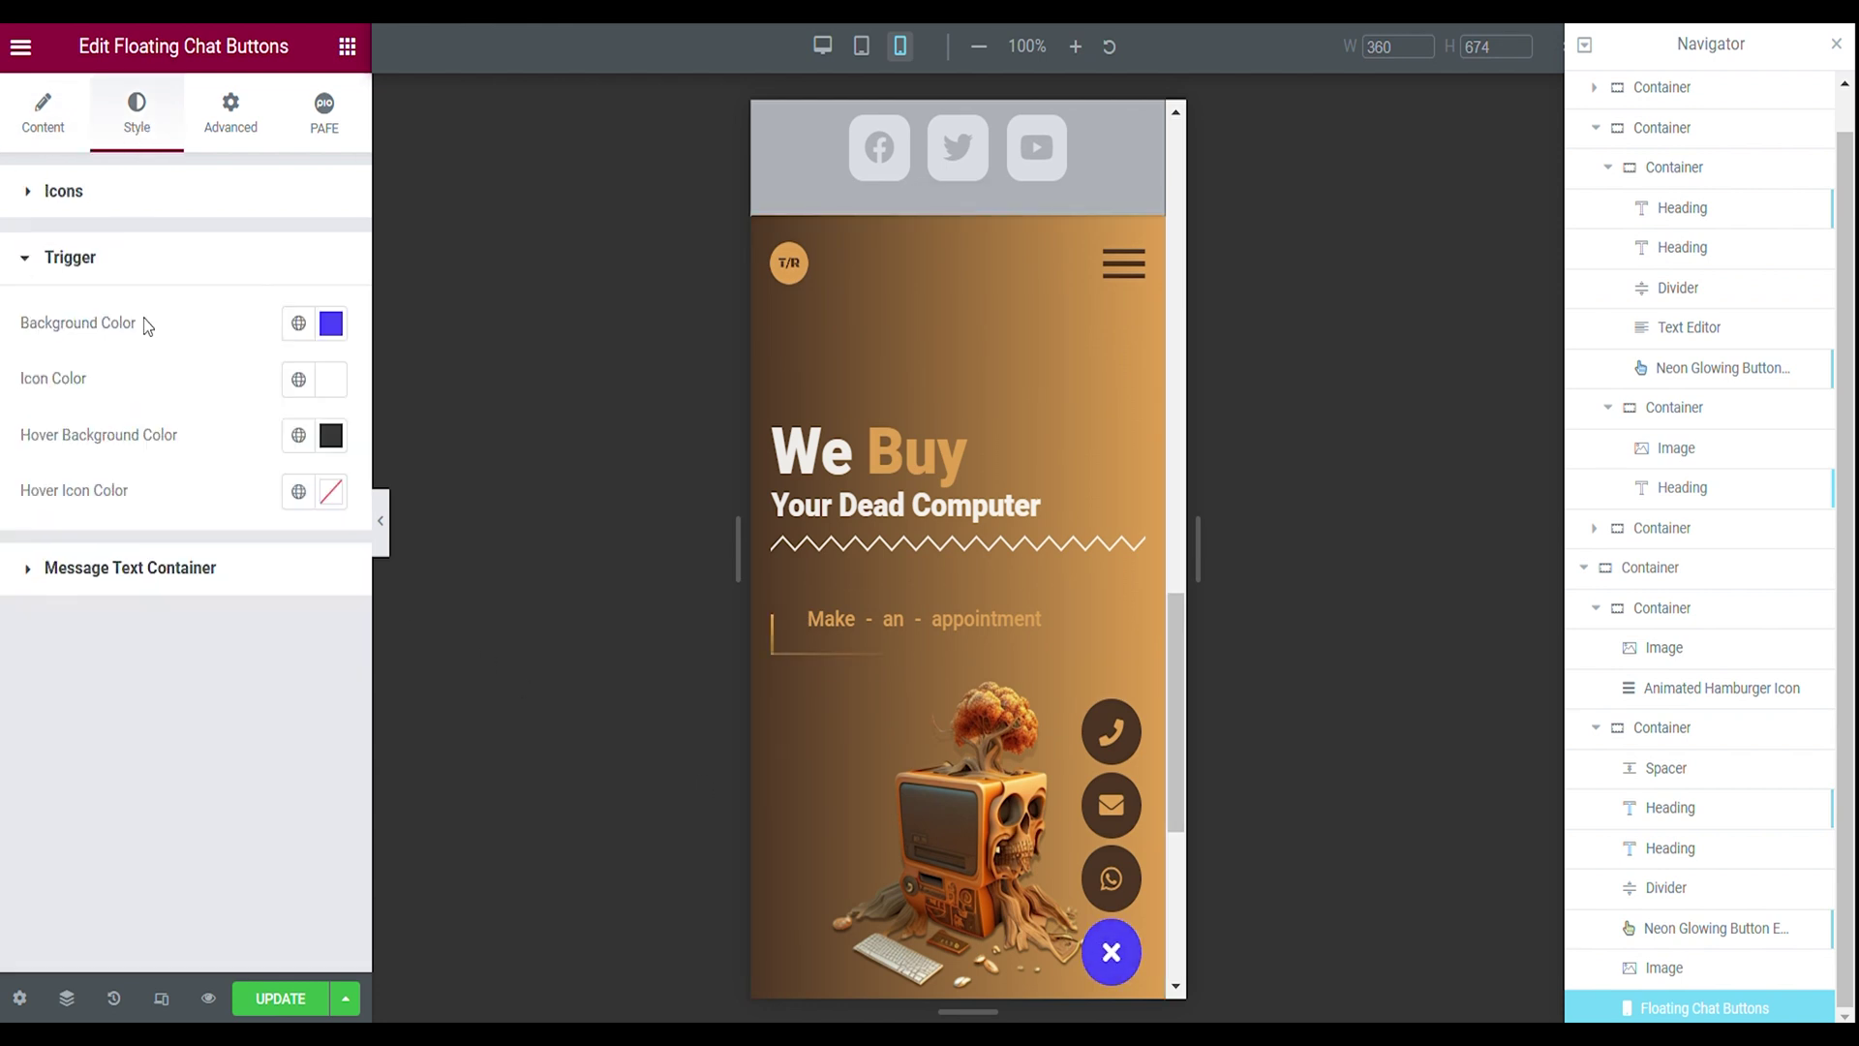
click(330, 324)
text(#E1A151)
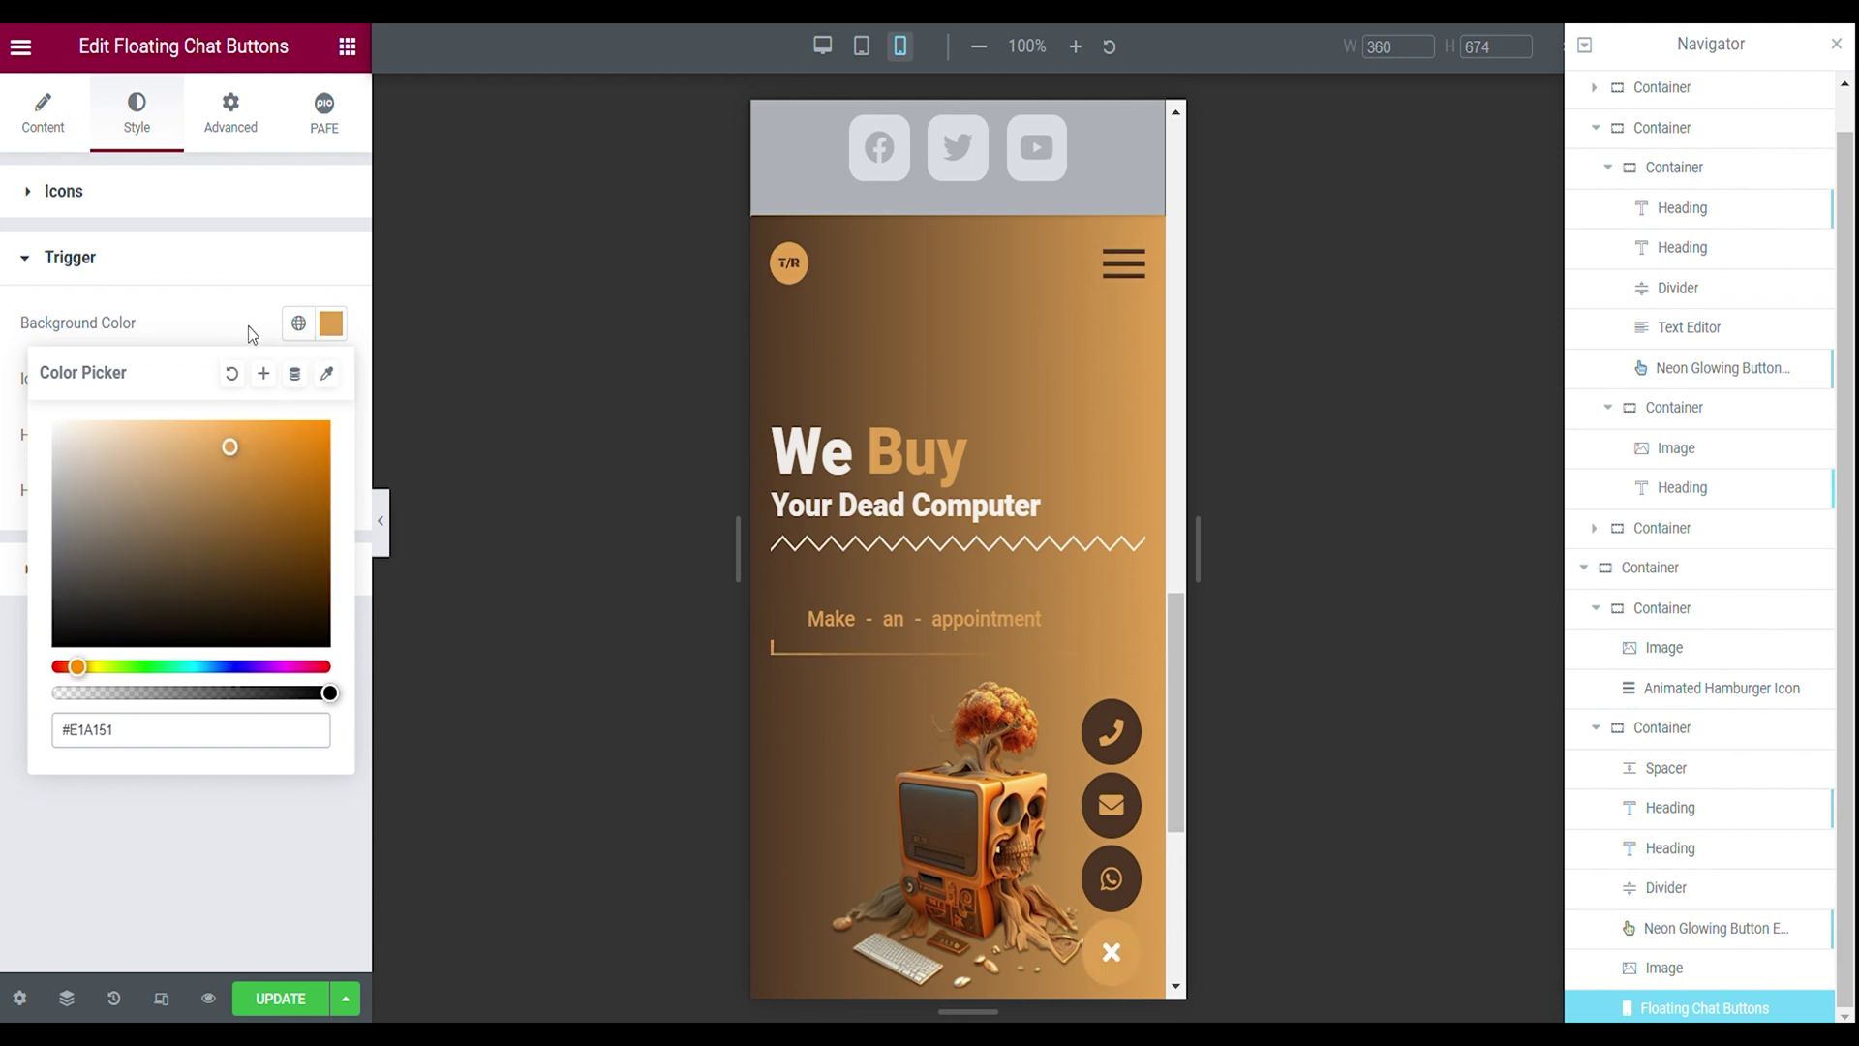
click(330, 379)
text(#E1A151)
click(322, 426)
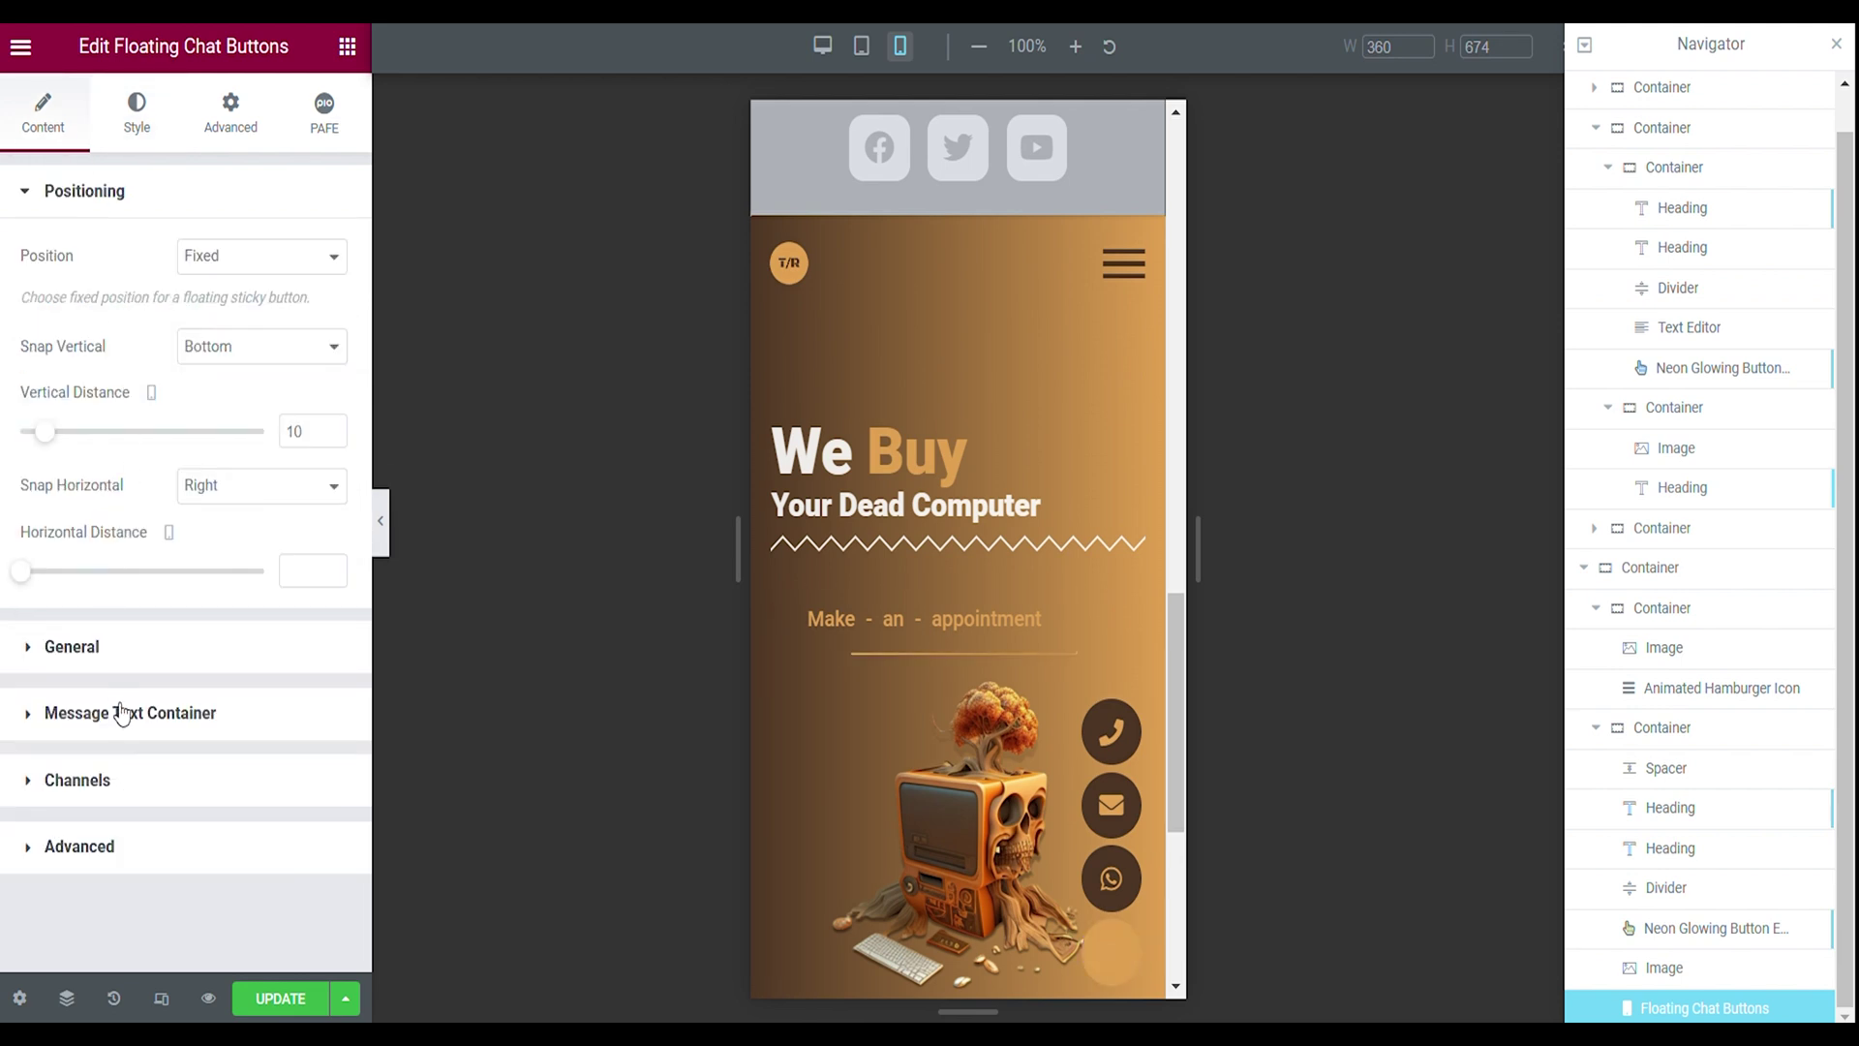
- Copy the Phone button's brown colour code and set the toggle background to #4D3624
click(106, 779)
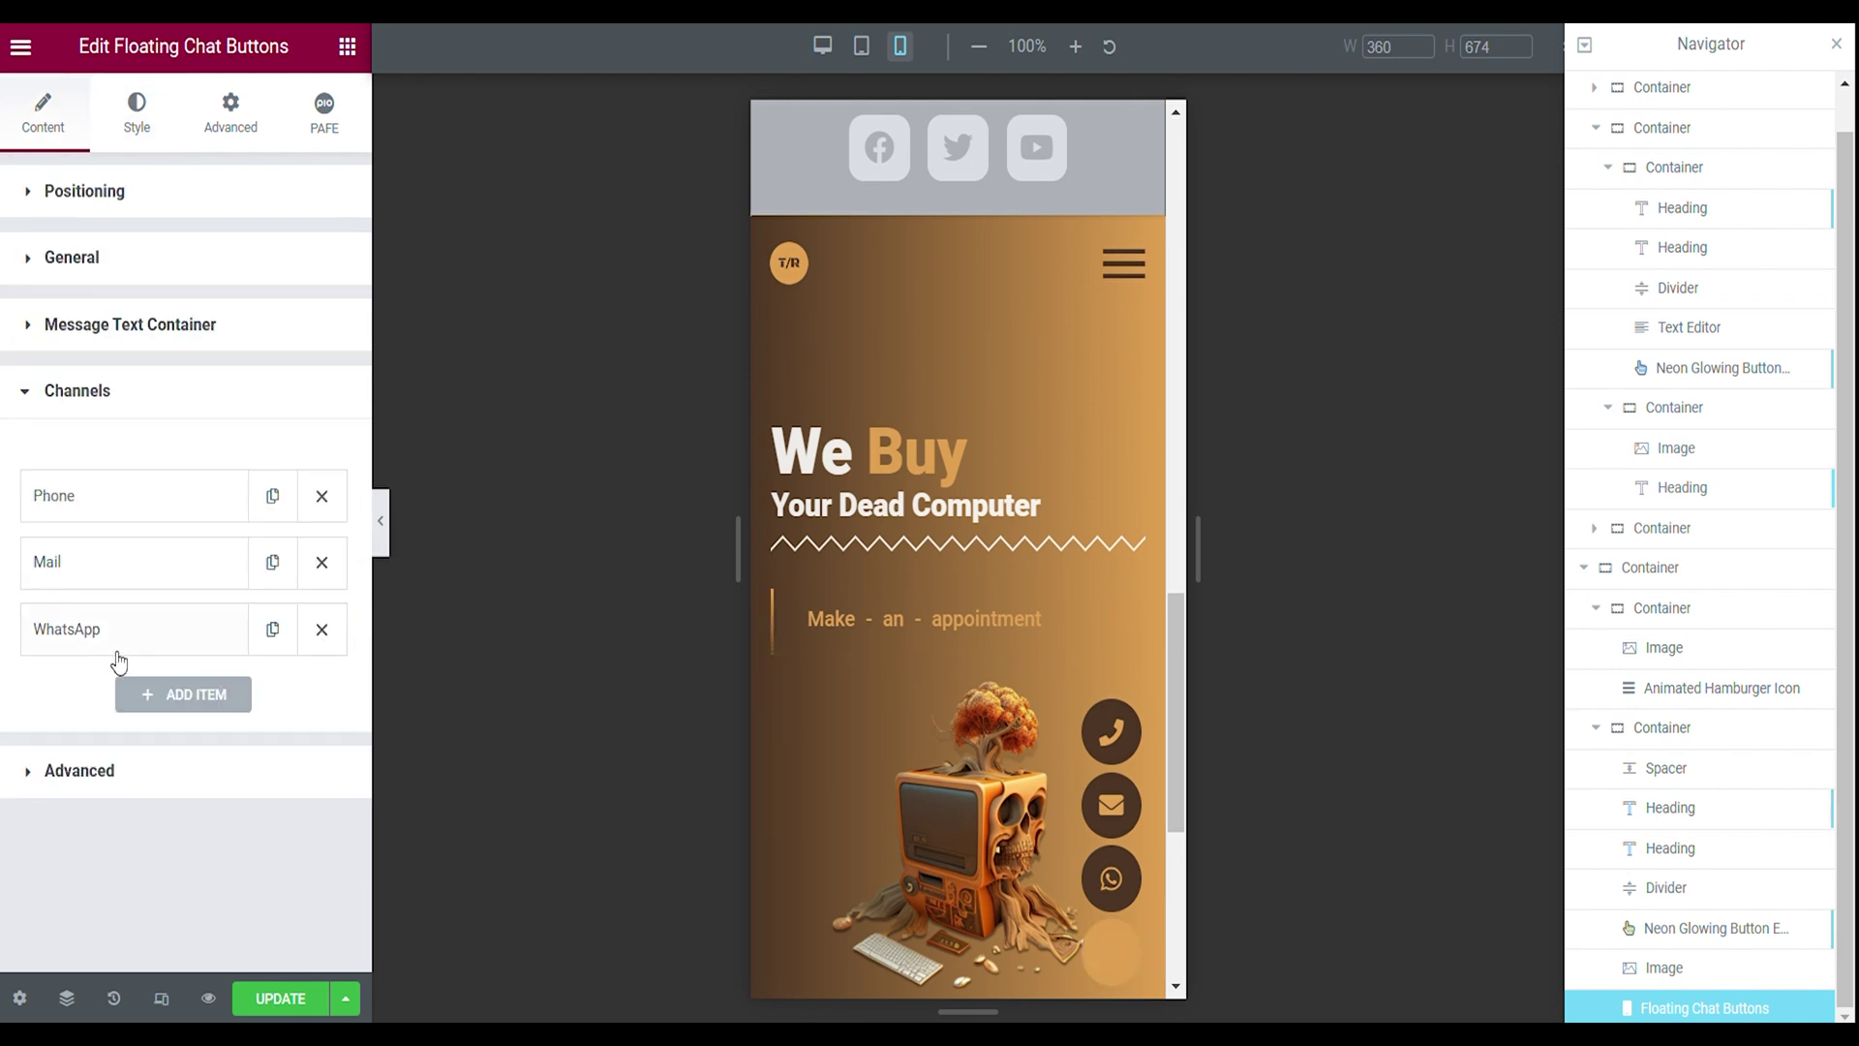
click(103, 499)
click(197, 571)
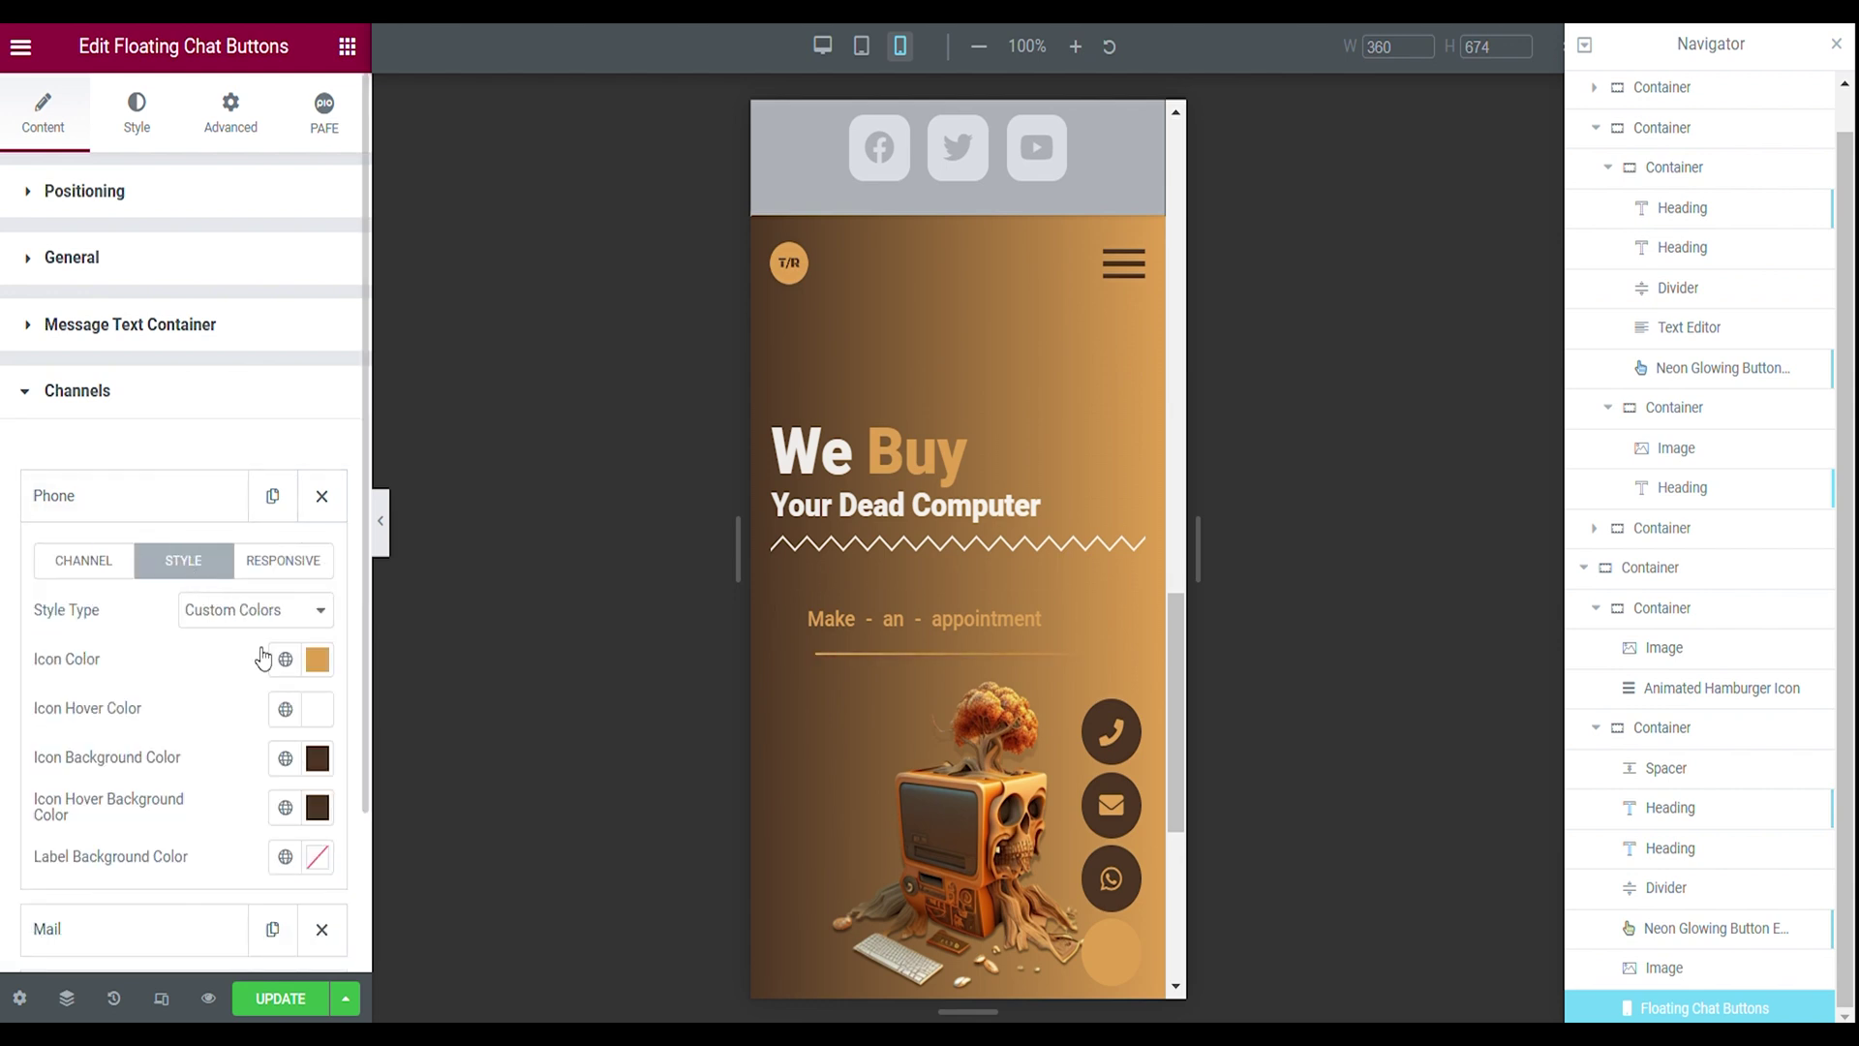
click(318, 758)
key(ctrl+c)
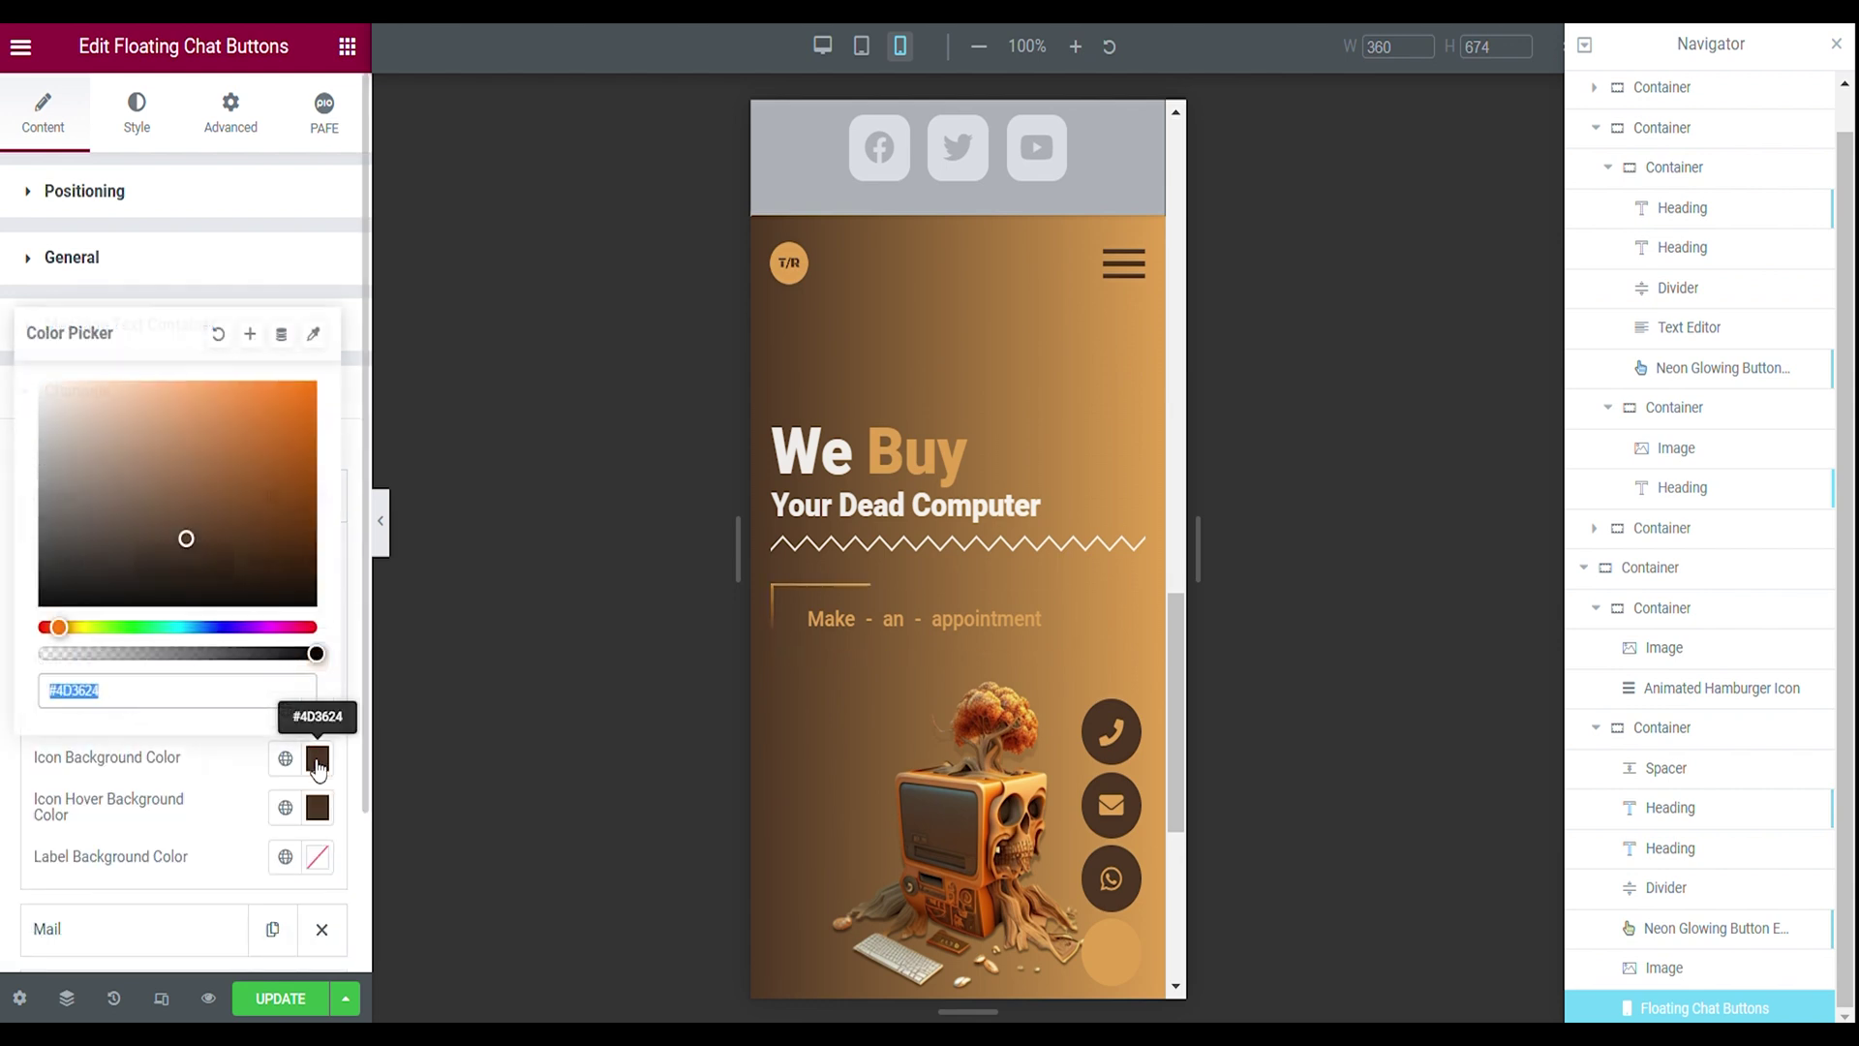
click(137, 101)
click(132, 606)
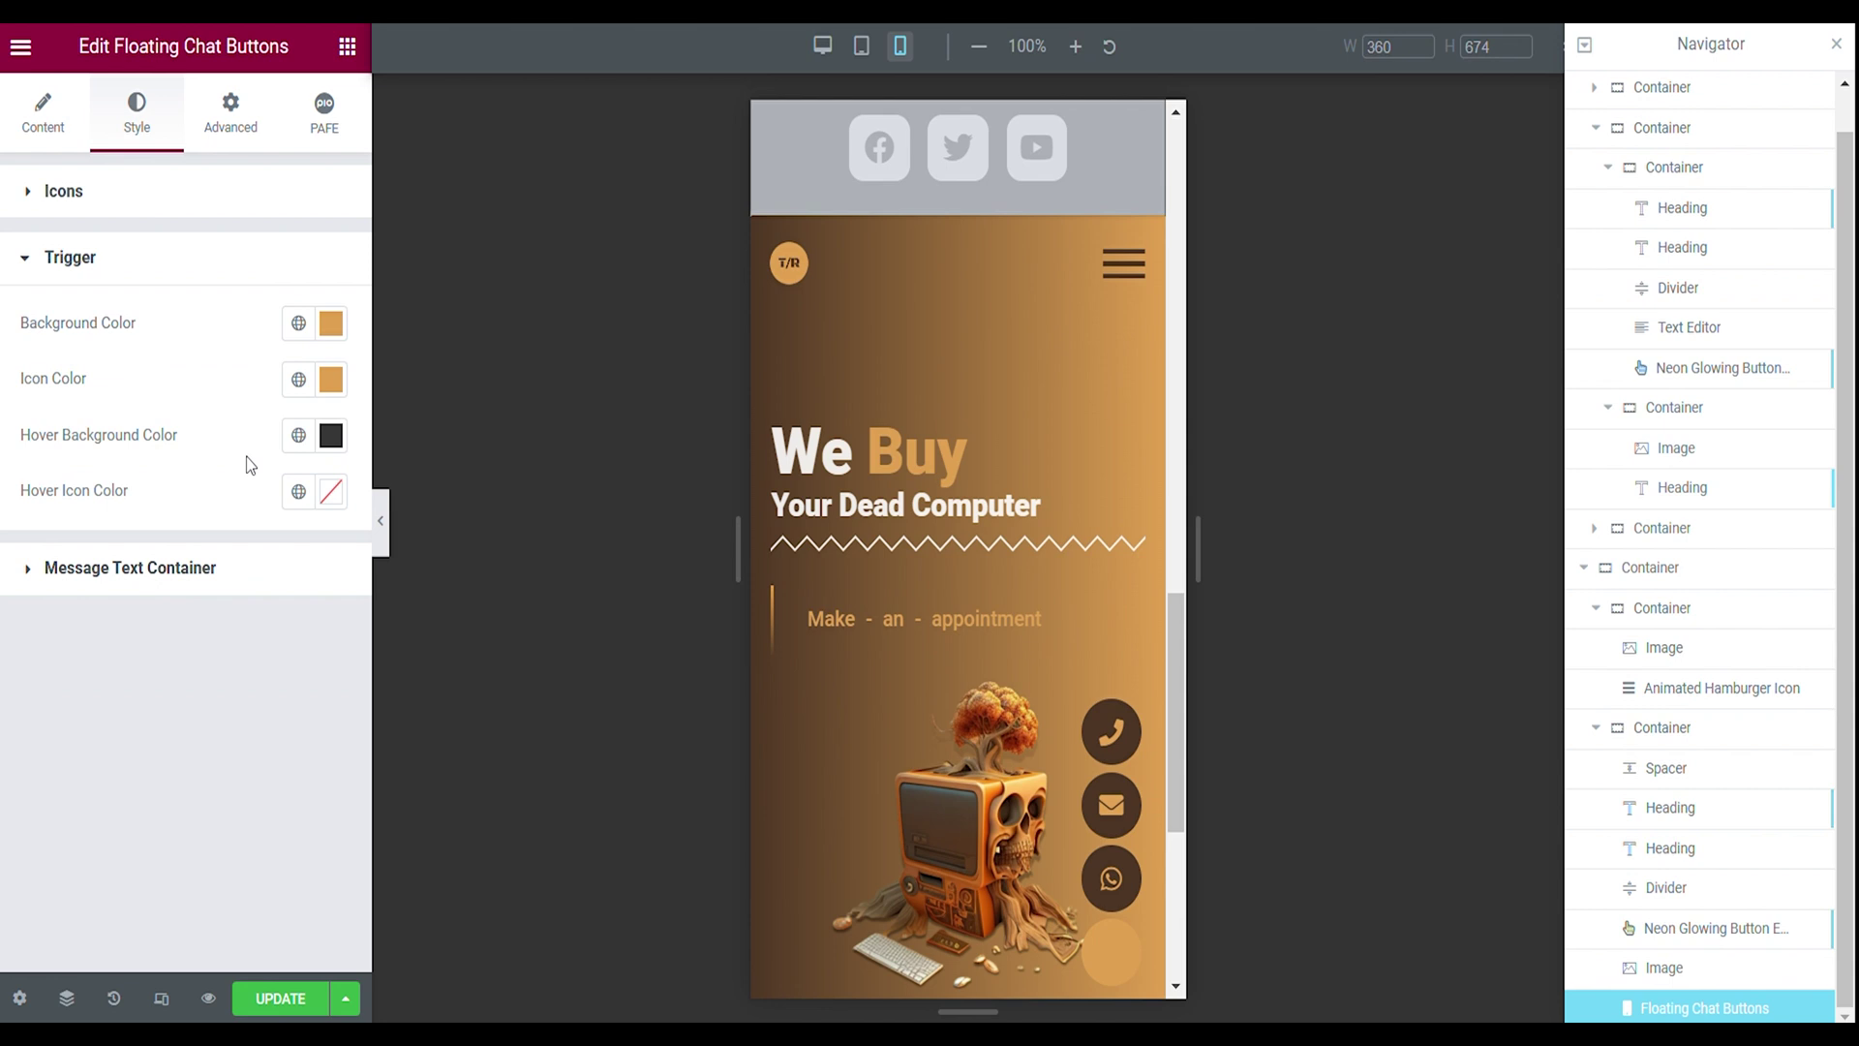
click(330, 324)
key(ctrl+v)
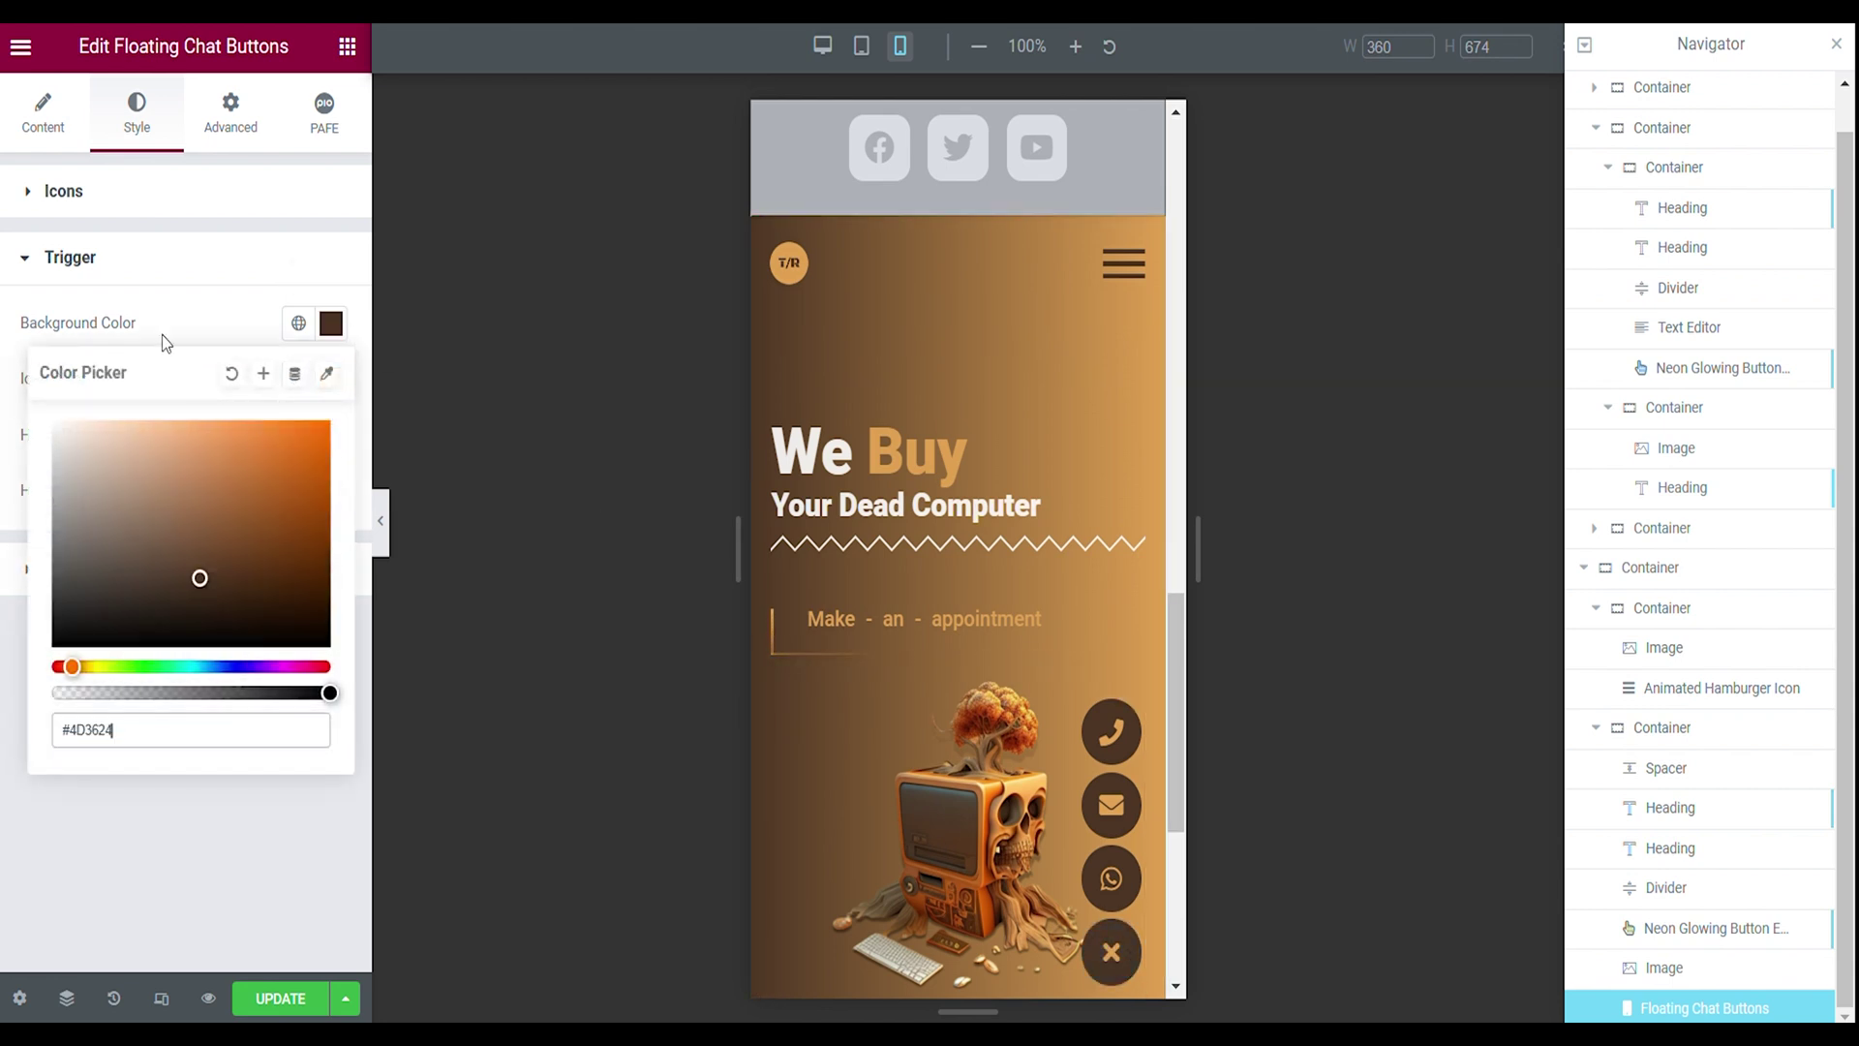
click(192, 312)
- Set the toggle's hover icon colour to white #FFFFFF and preview the chat buttons
click(131, 271)
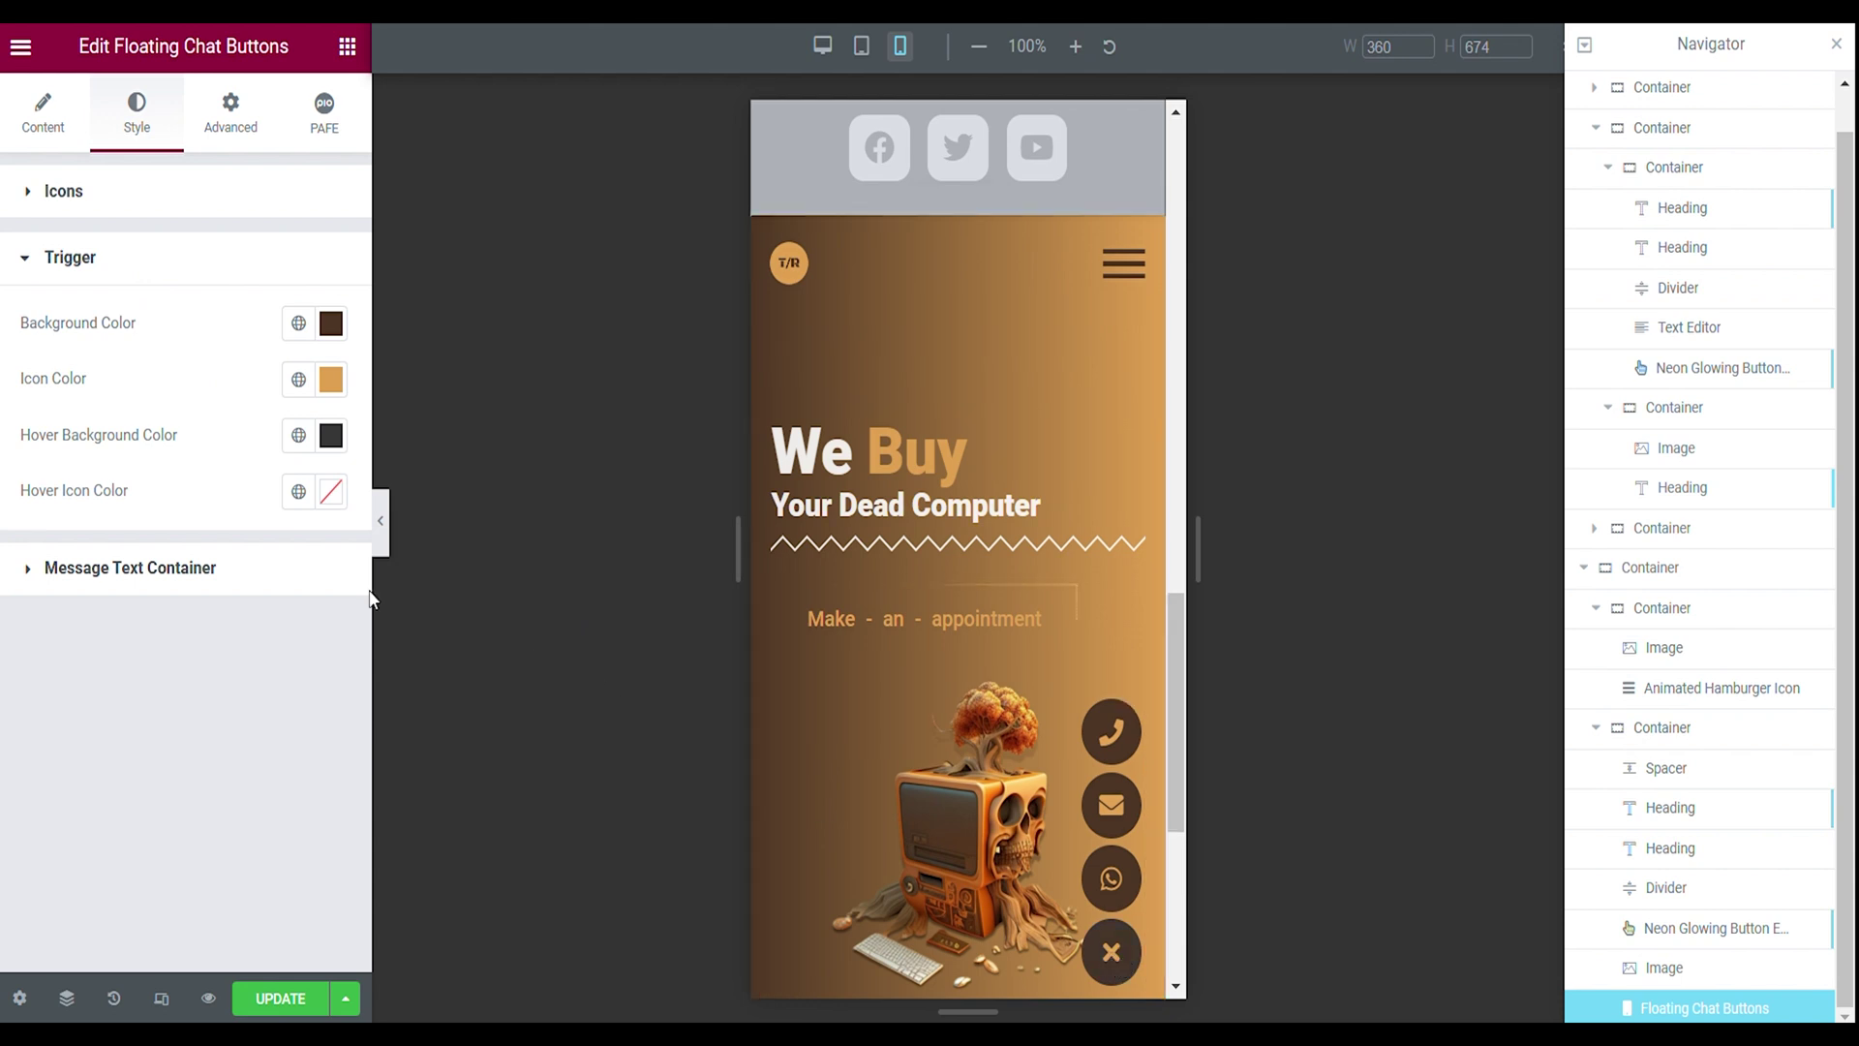
click(331, 492)
text(#FFFFFF)
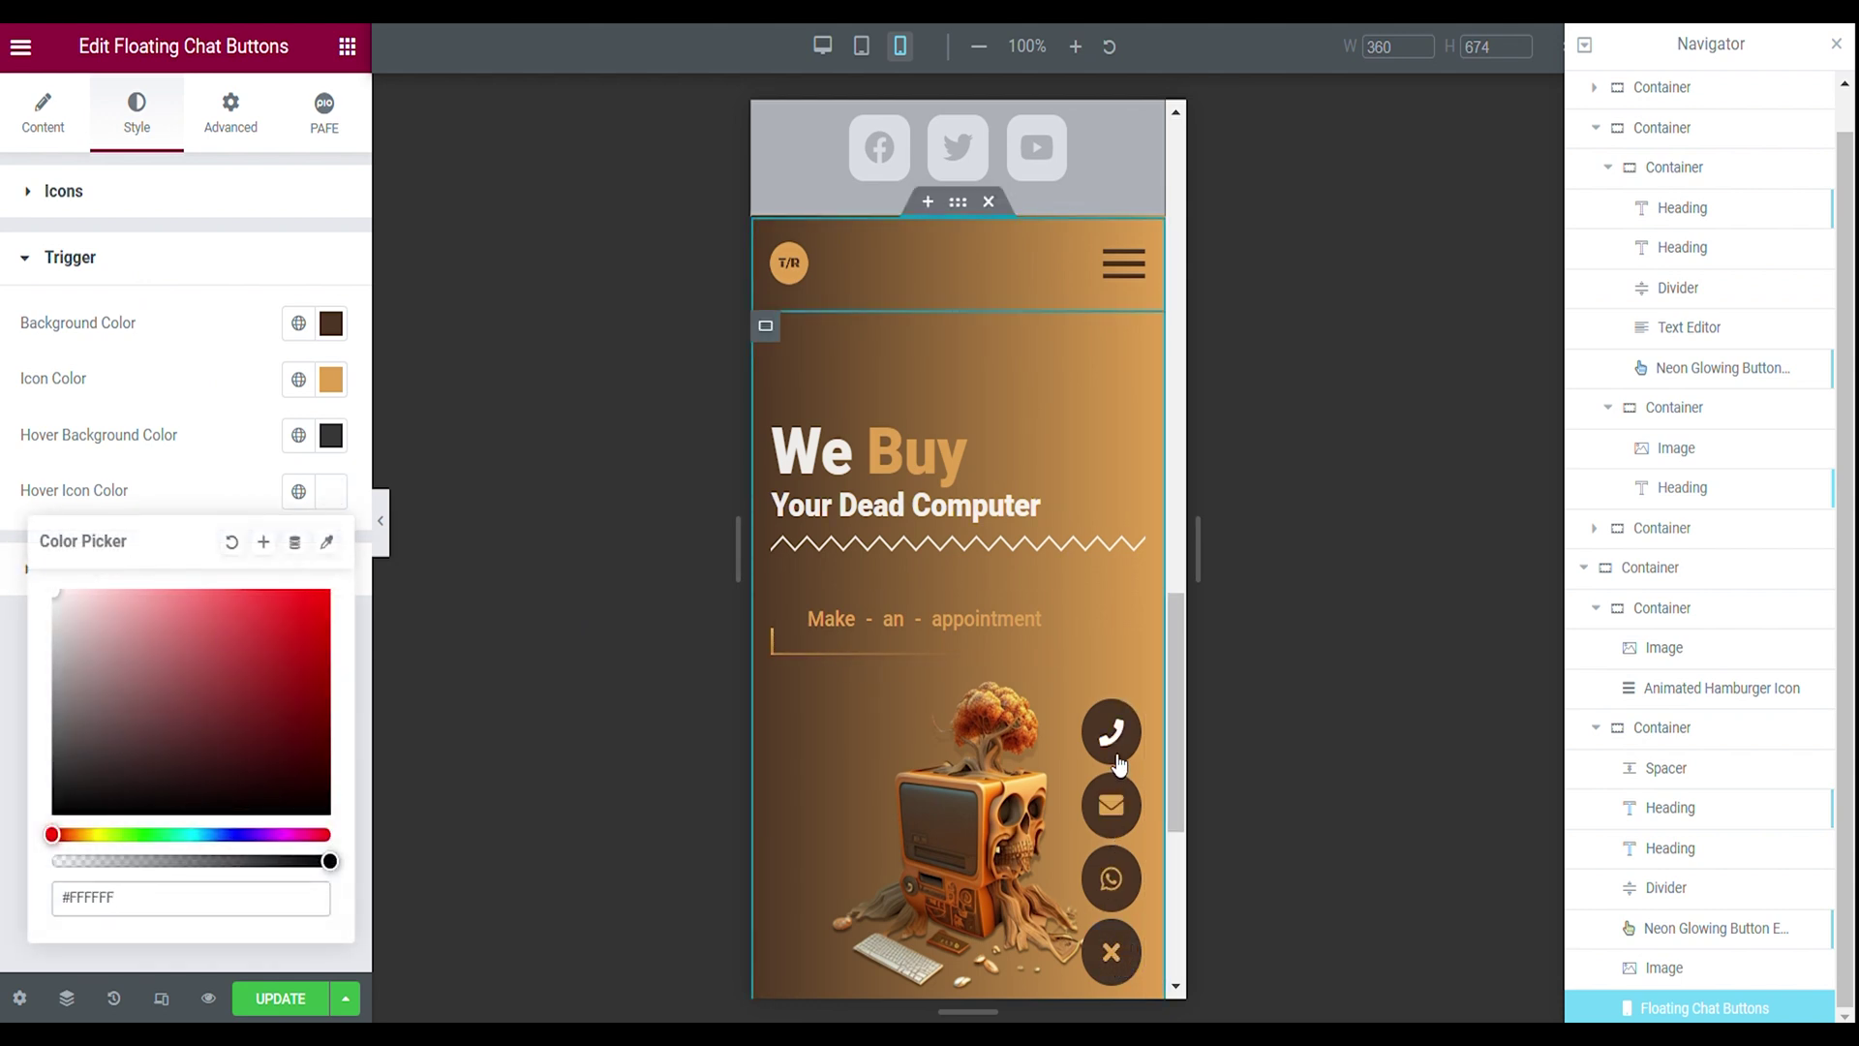
click(1113, 954)
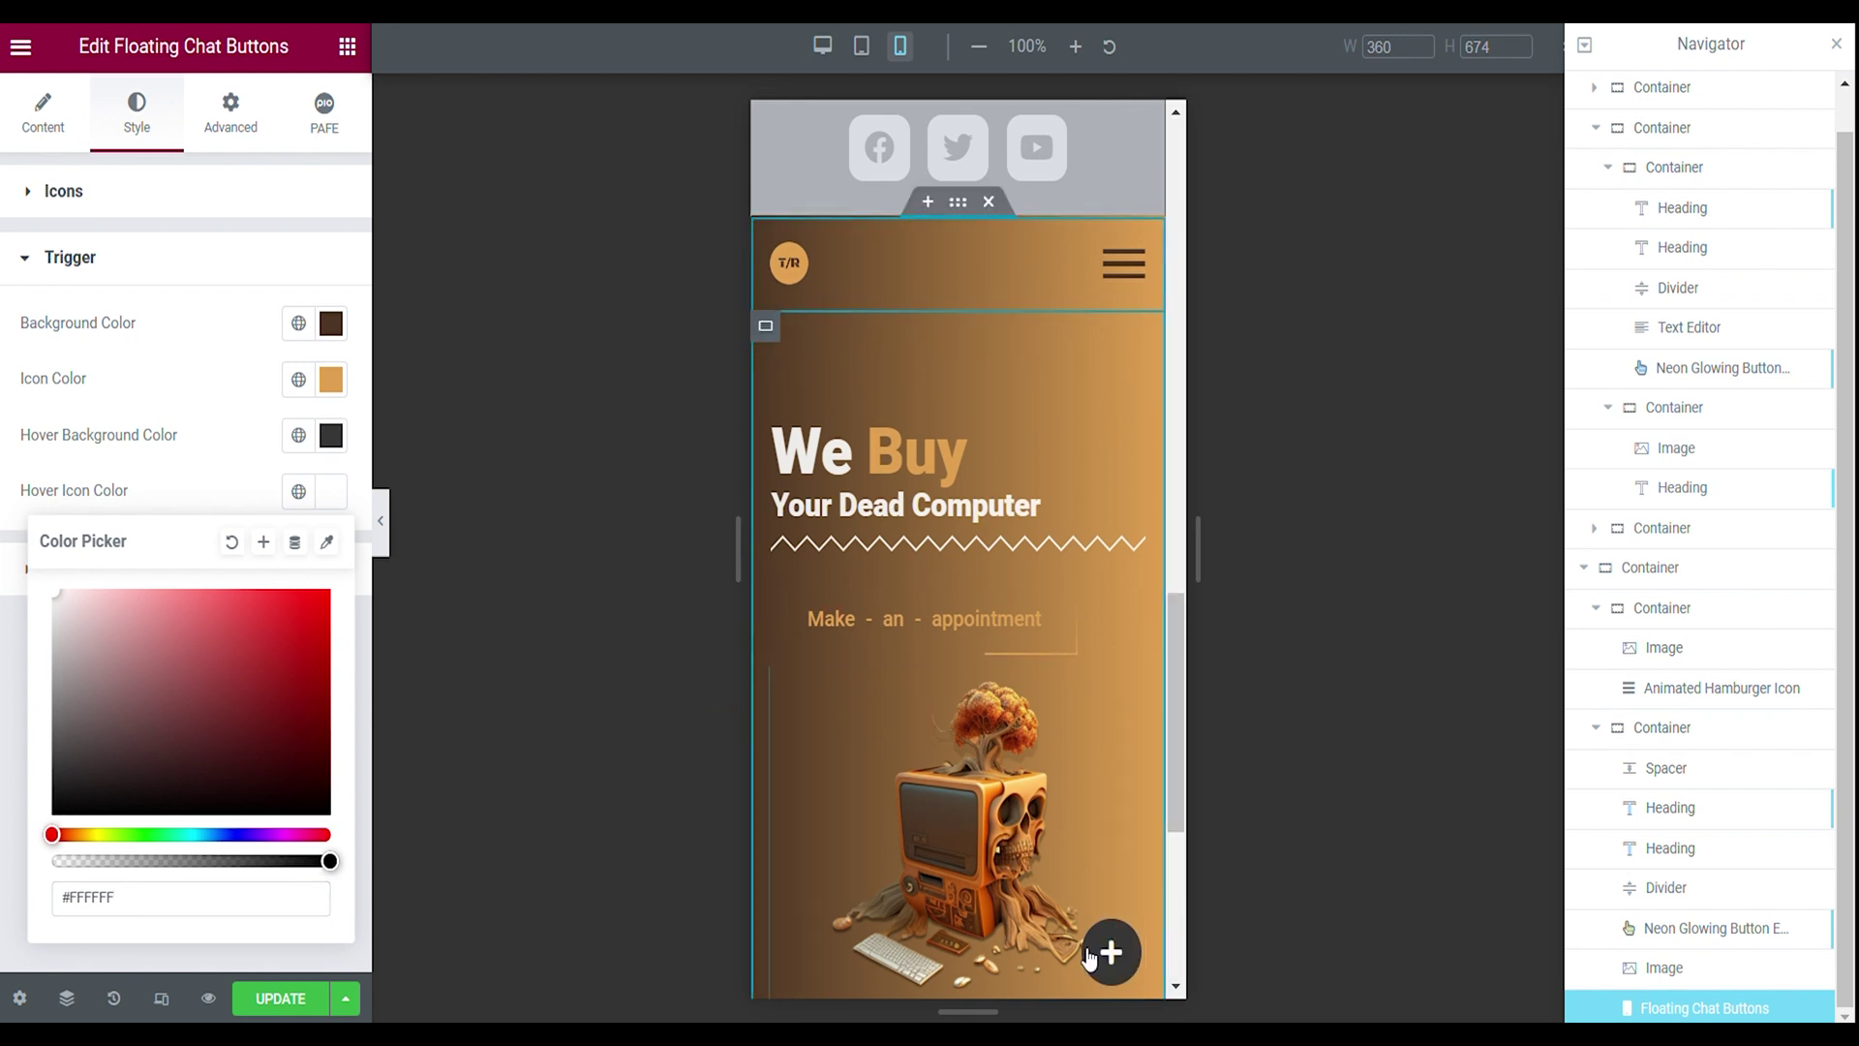
click(26, 675)
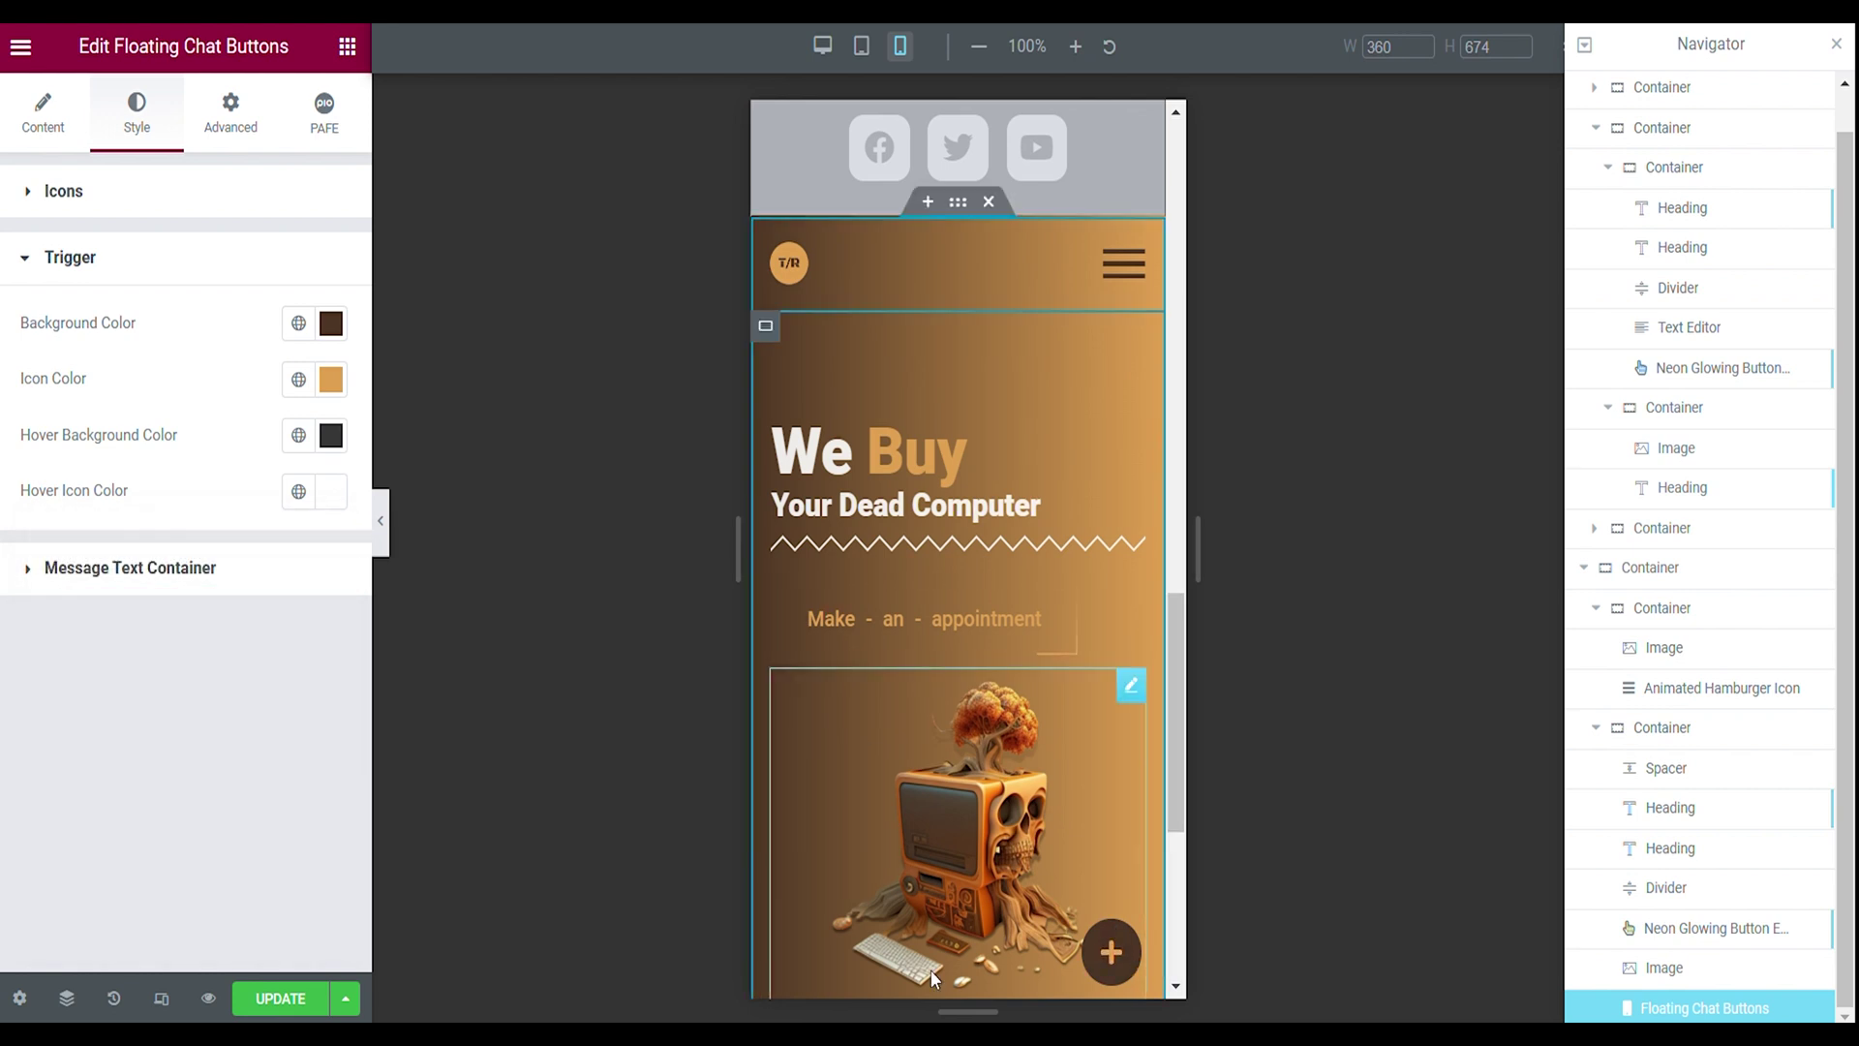
click(1109, 947)
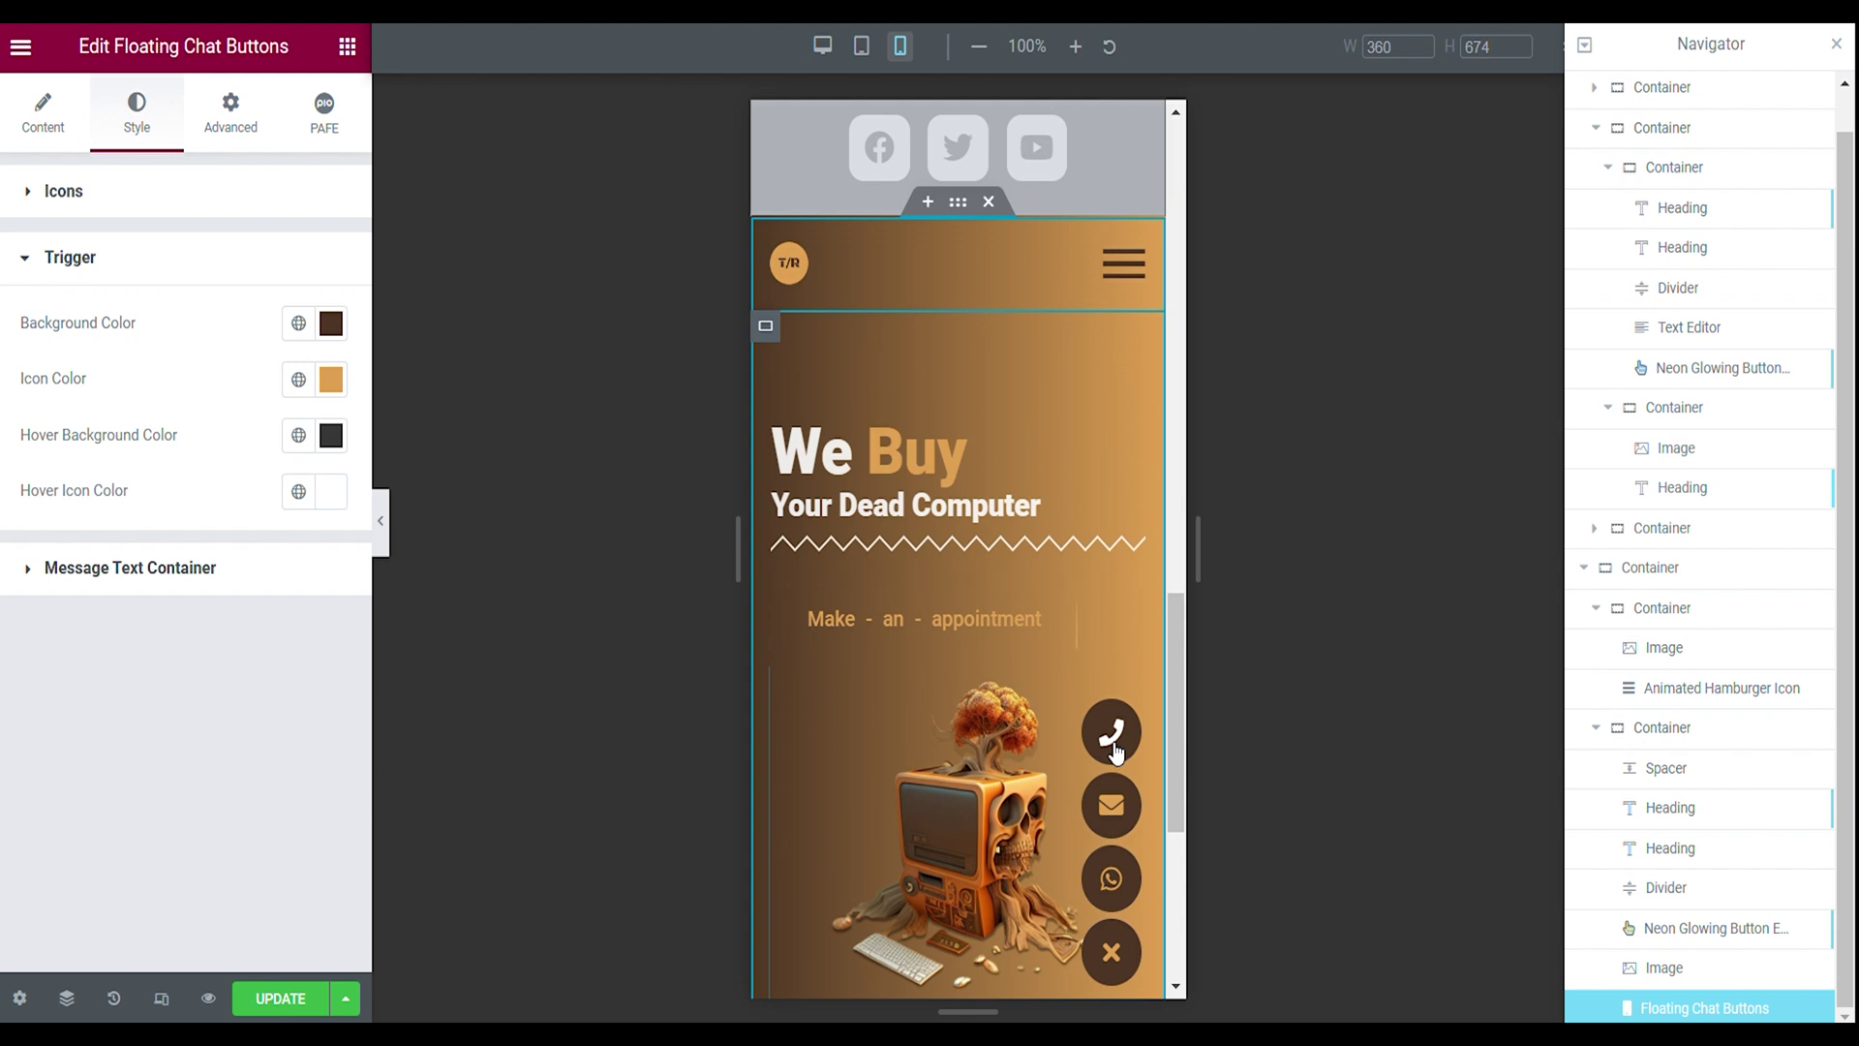
- Review the Phone, Mail and WhatsApp chat channel settings, then select the hero section's container
click(43, 131)
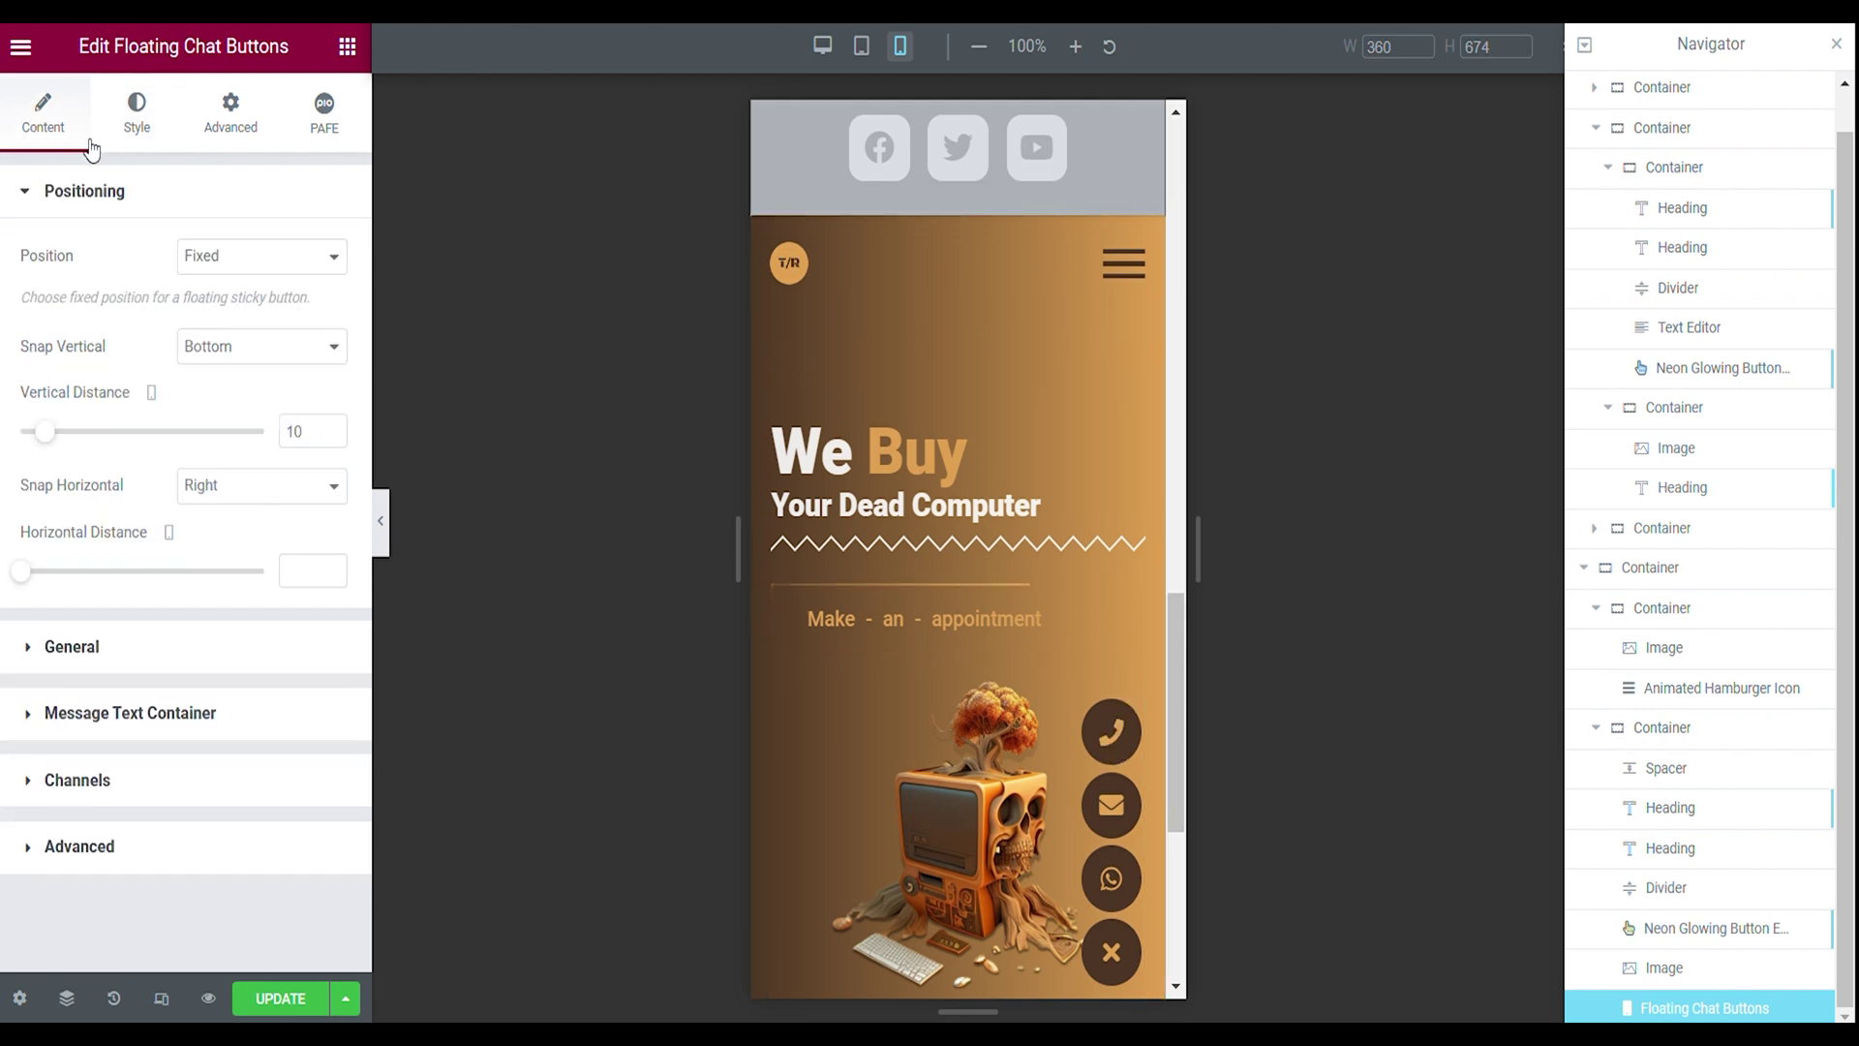
click(79, 782)
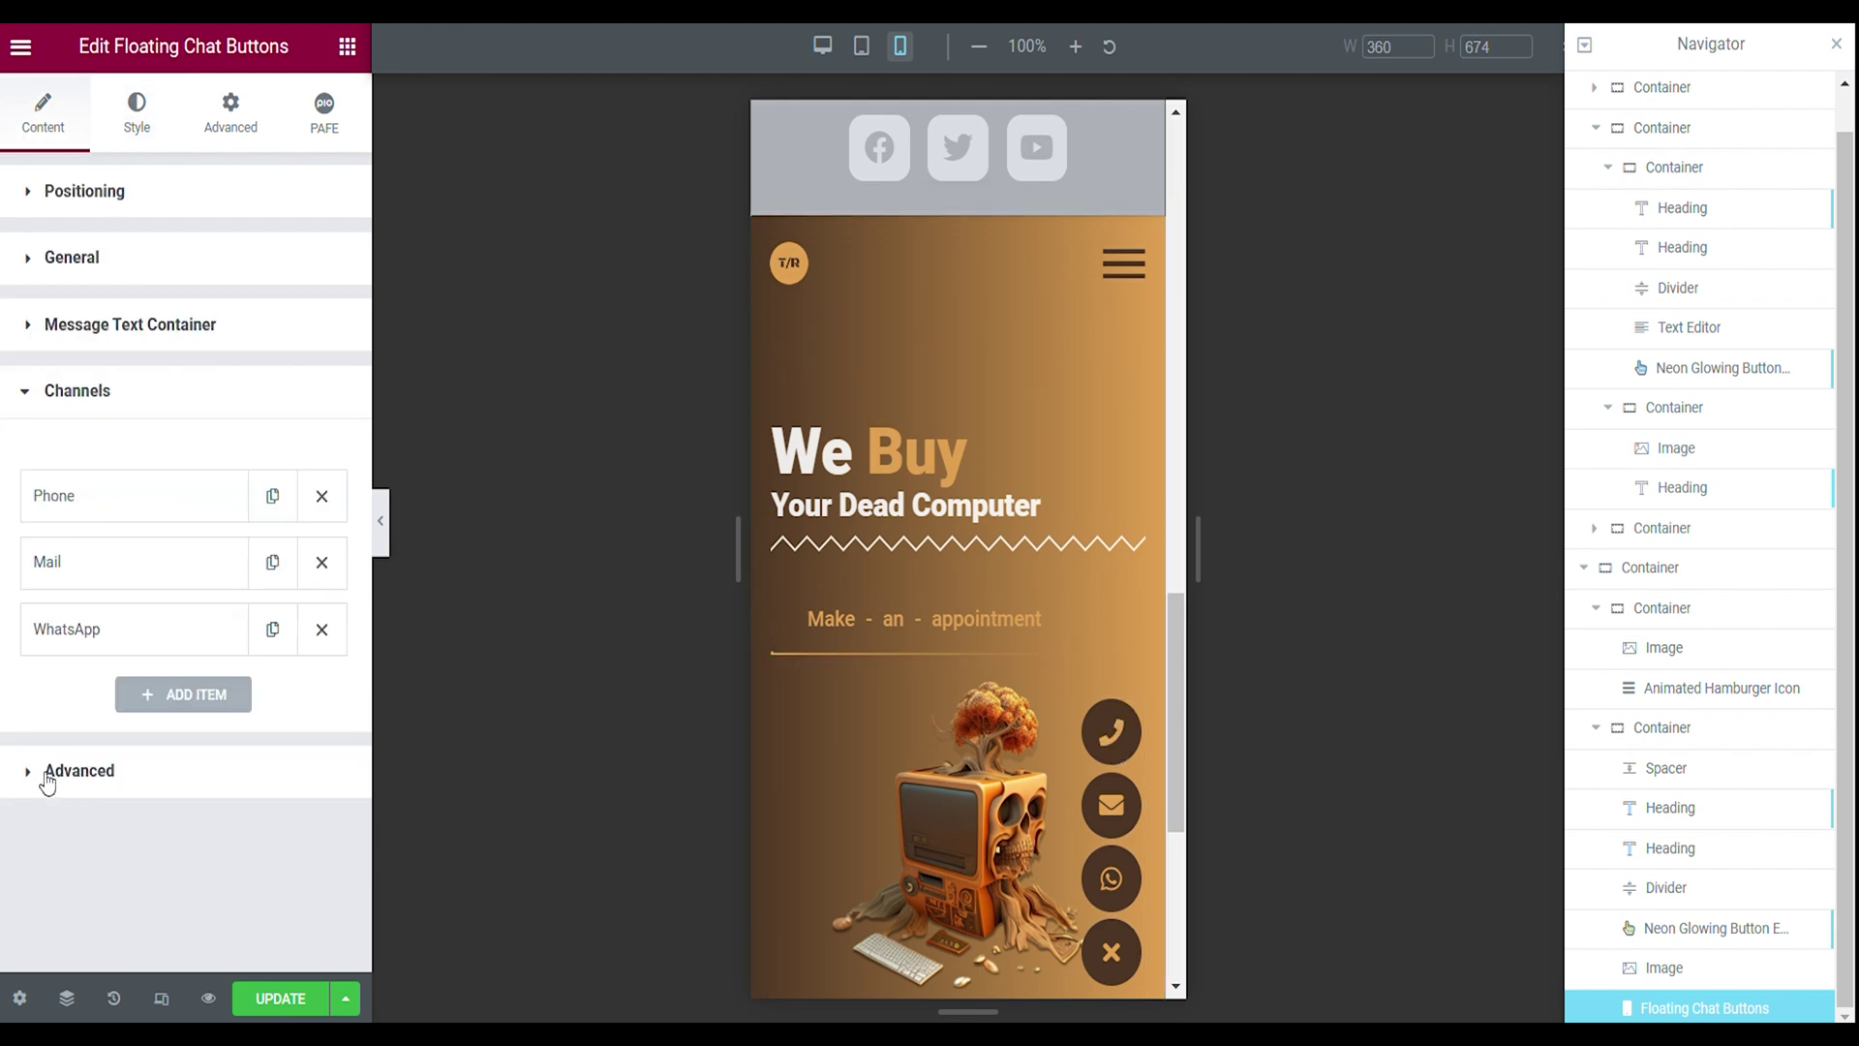
click(95, 500)
scroll(155, 678, down, 2)
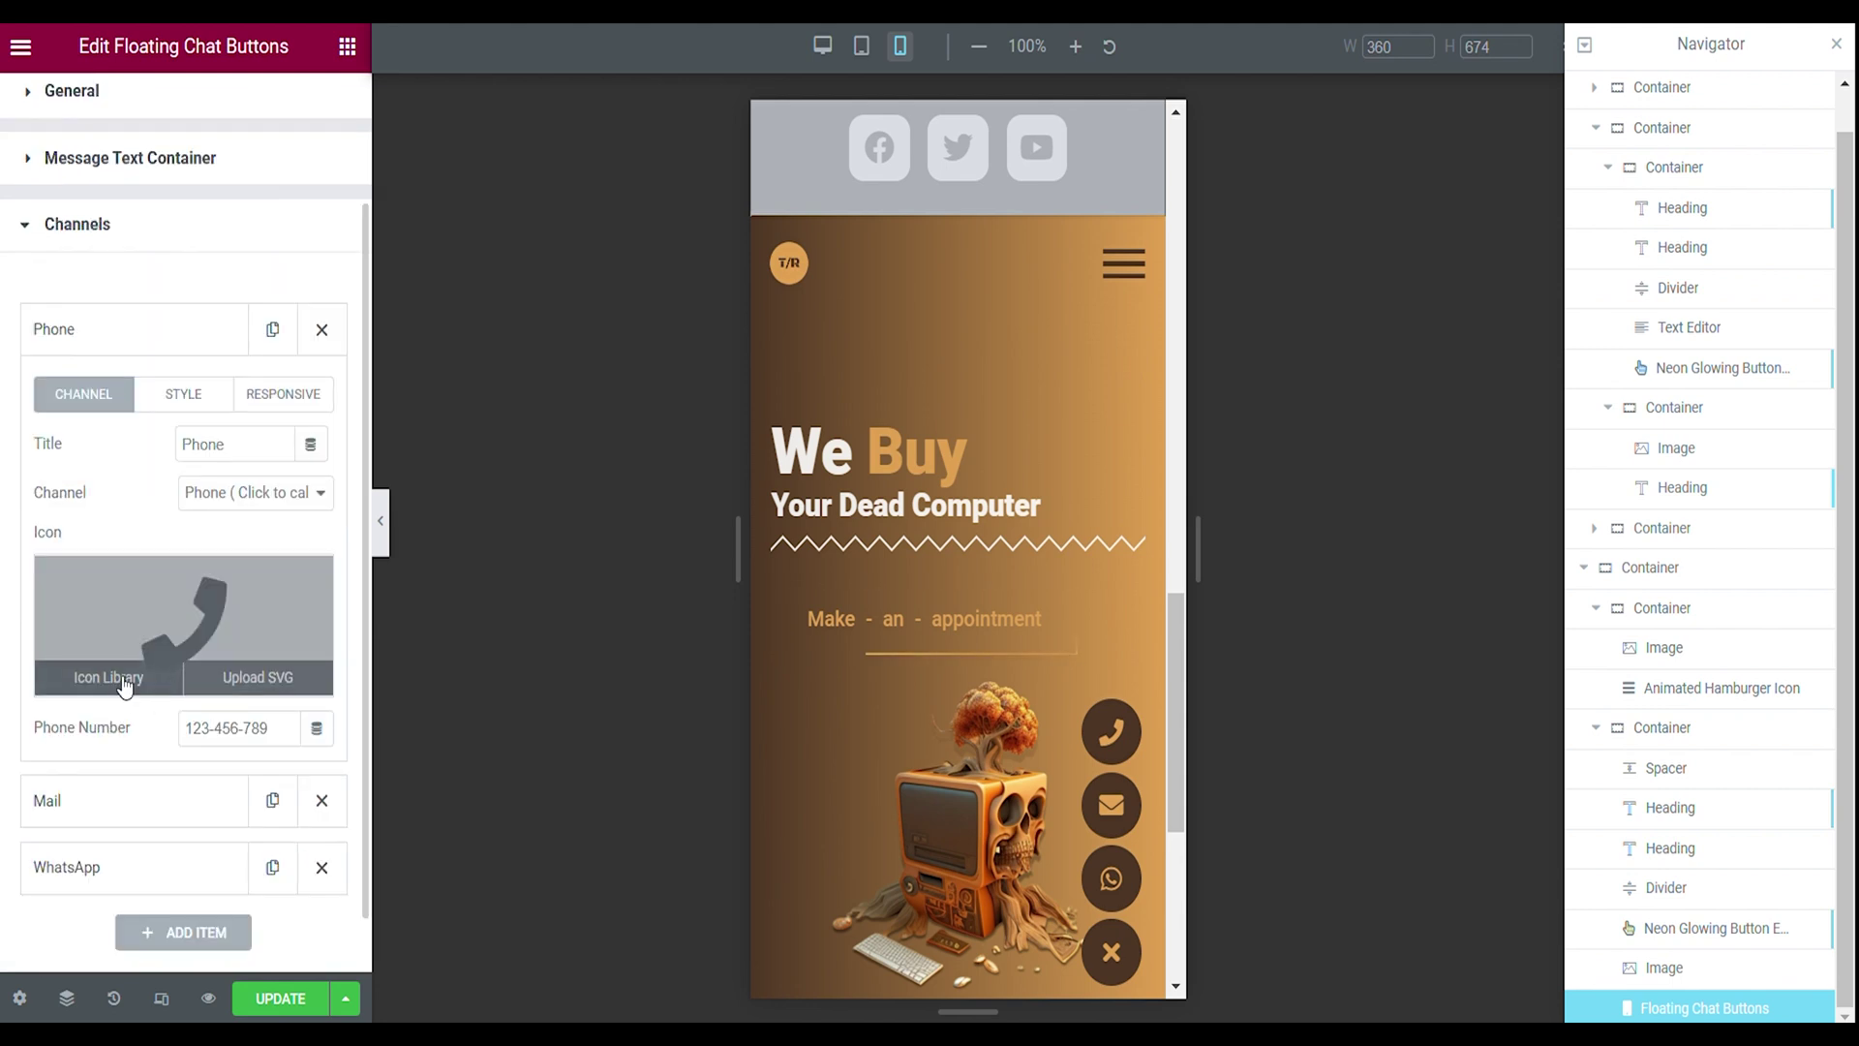
click(114, 800)
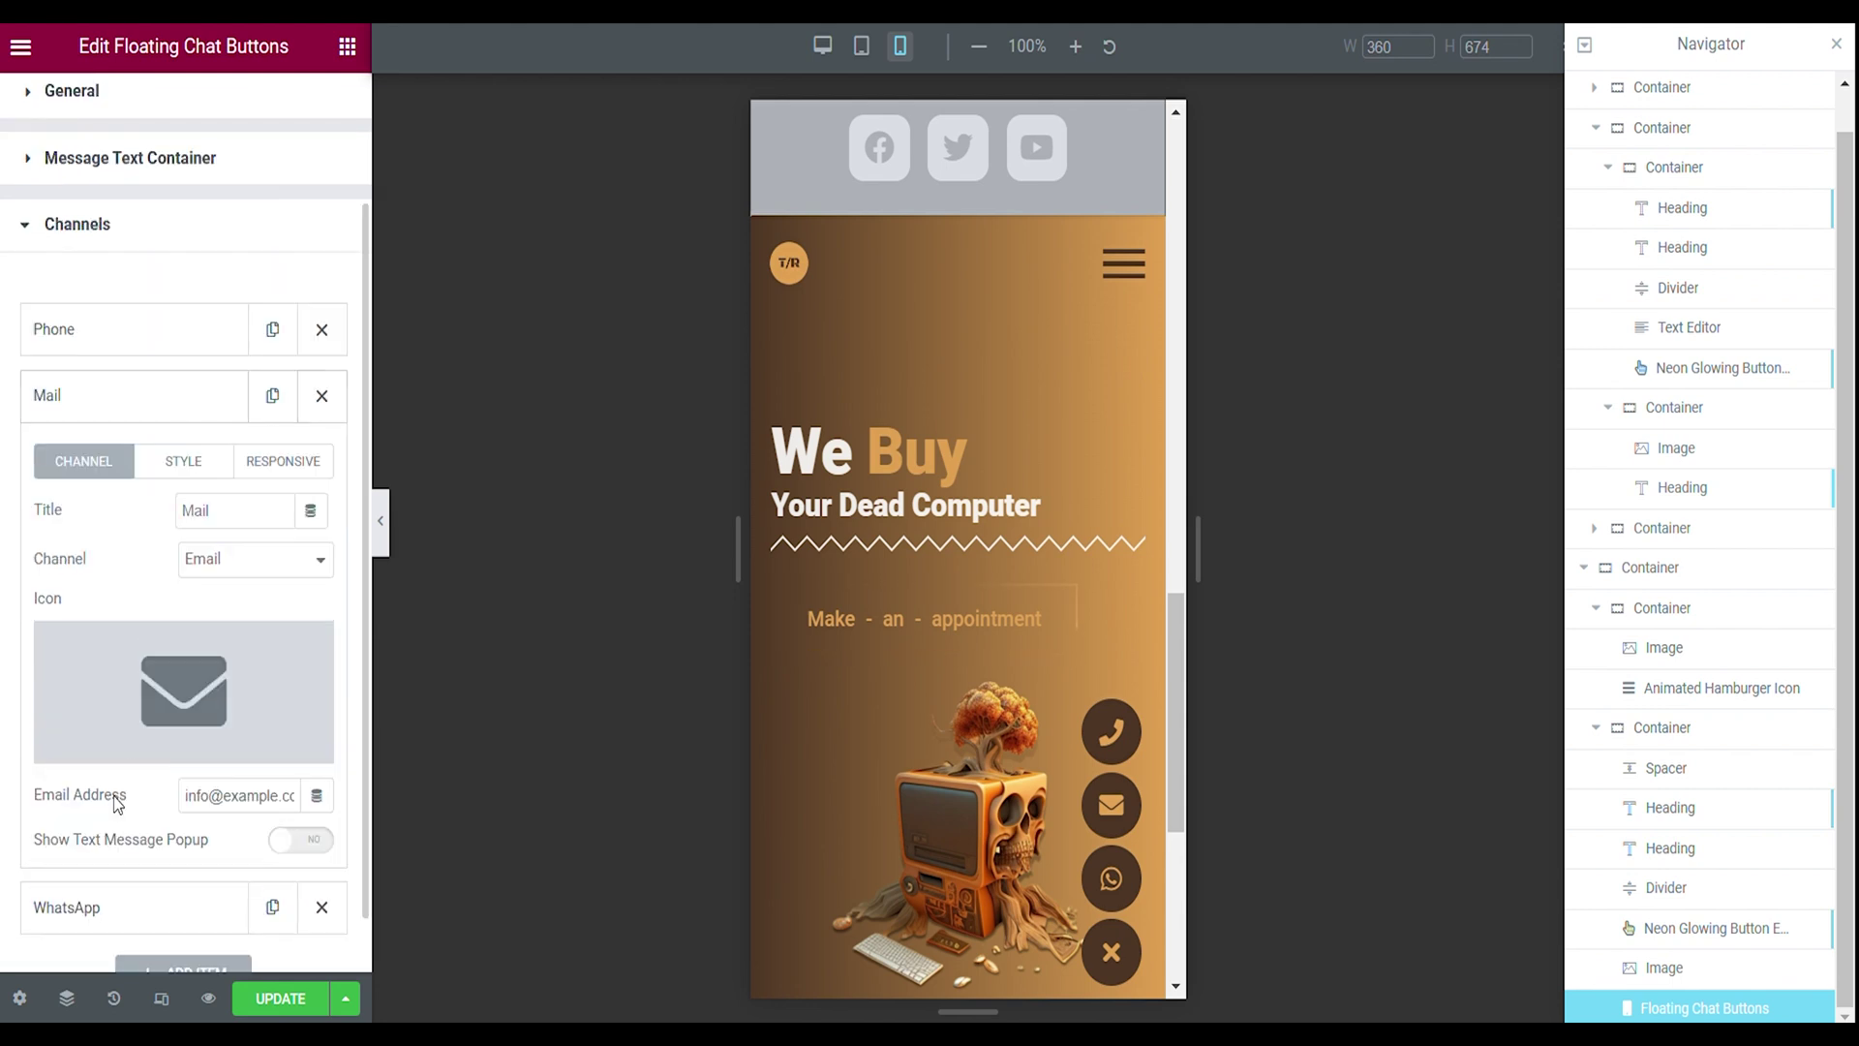
click(122, 883)
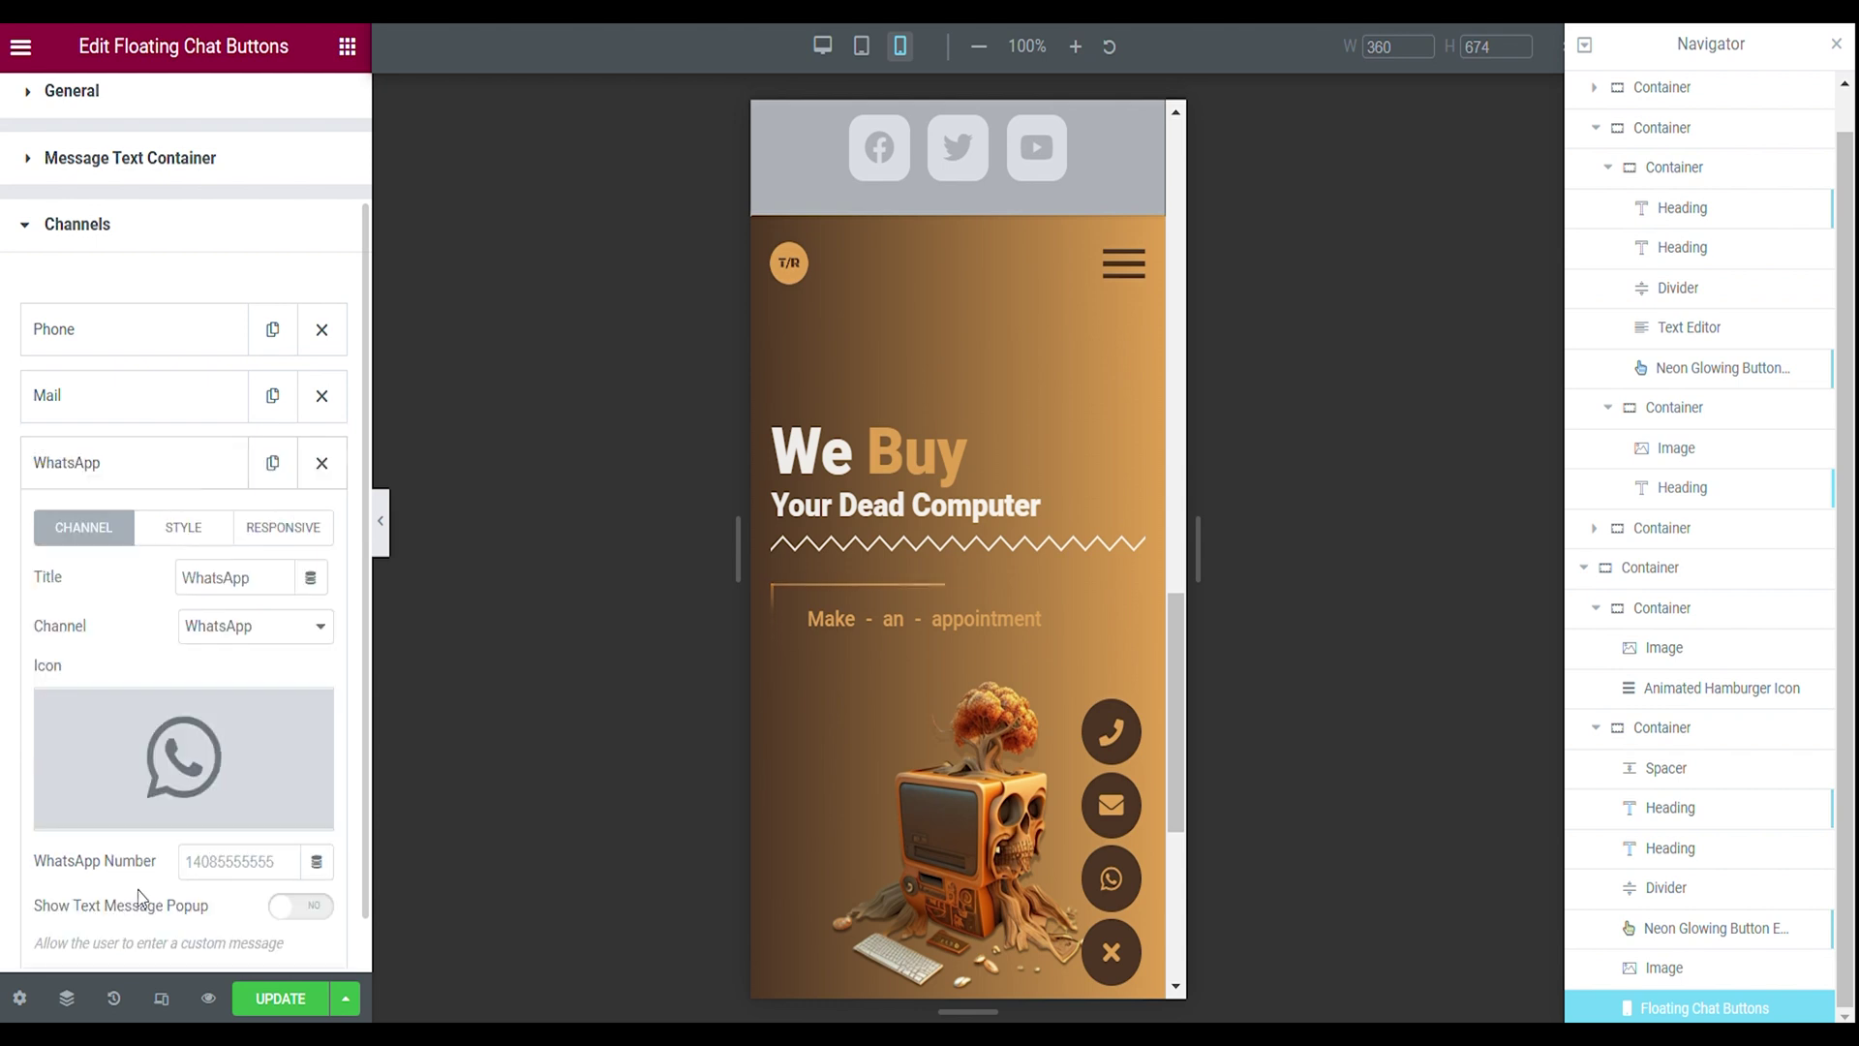
scroll(146, 872, down, 2)
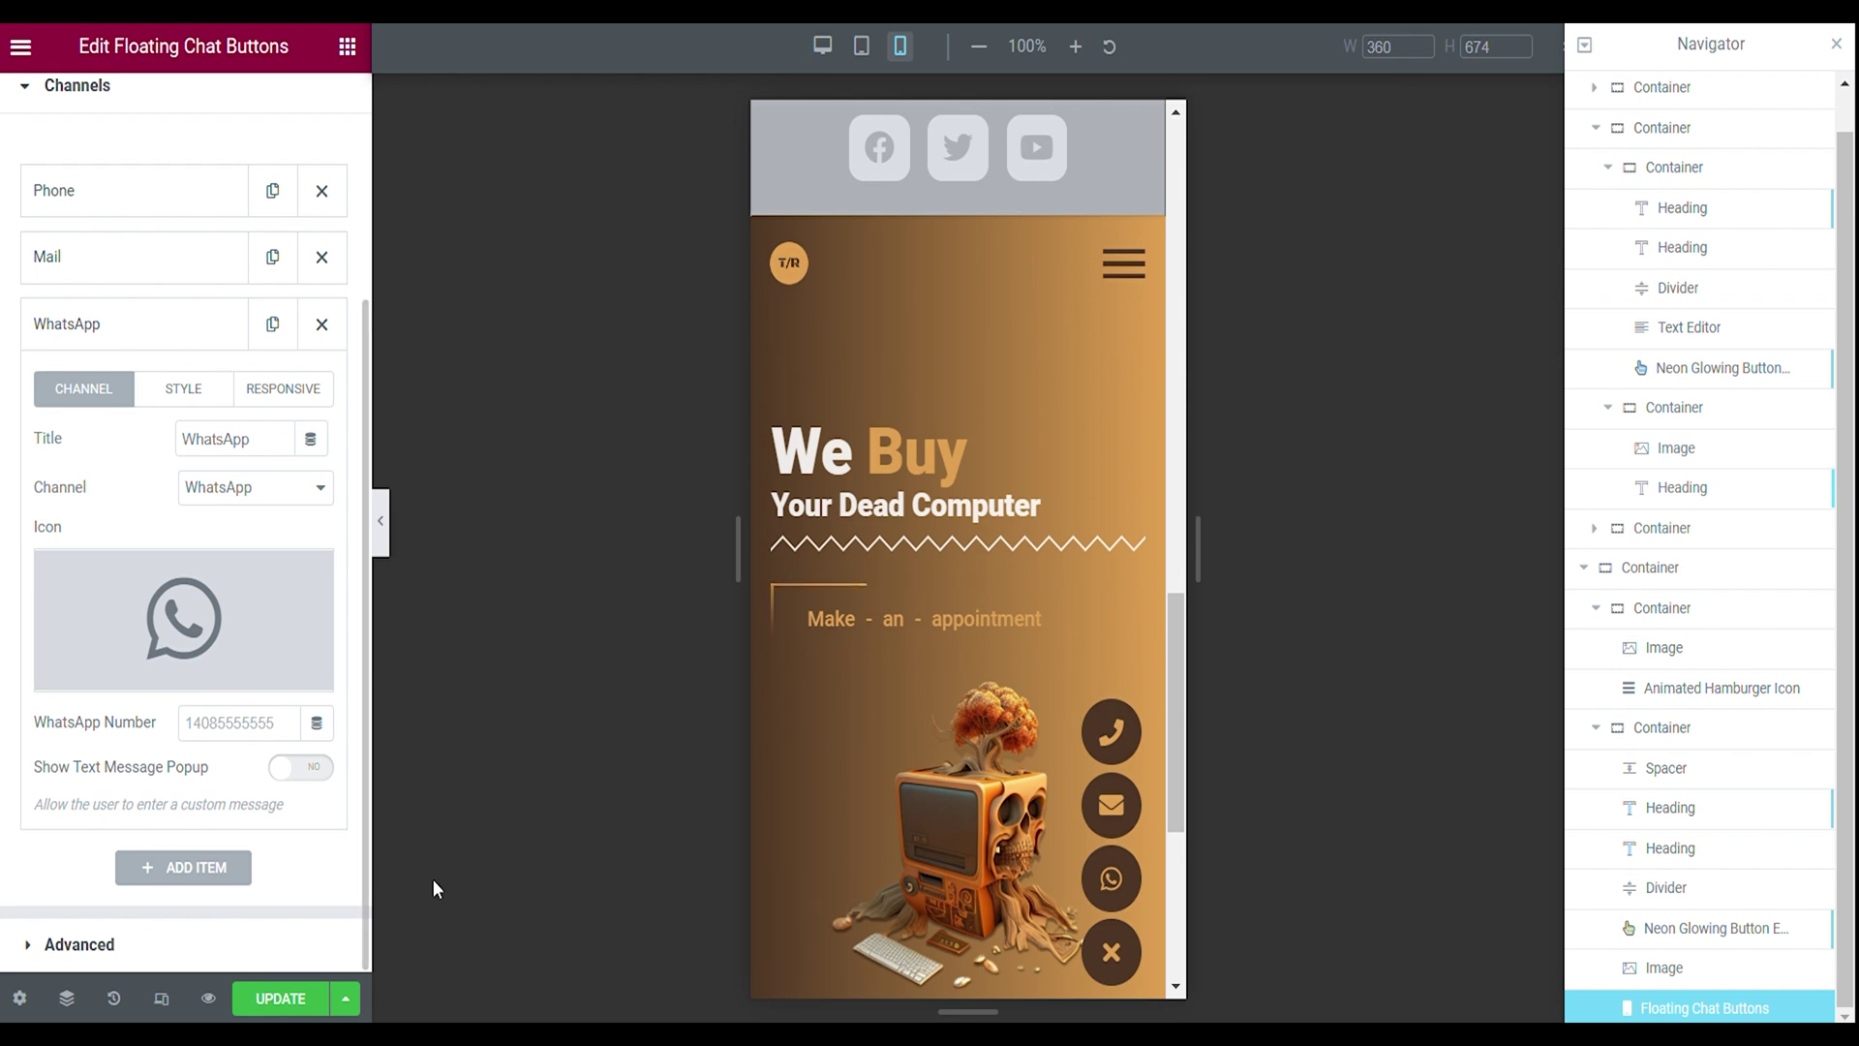
click(1033, 523)
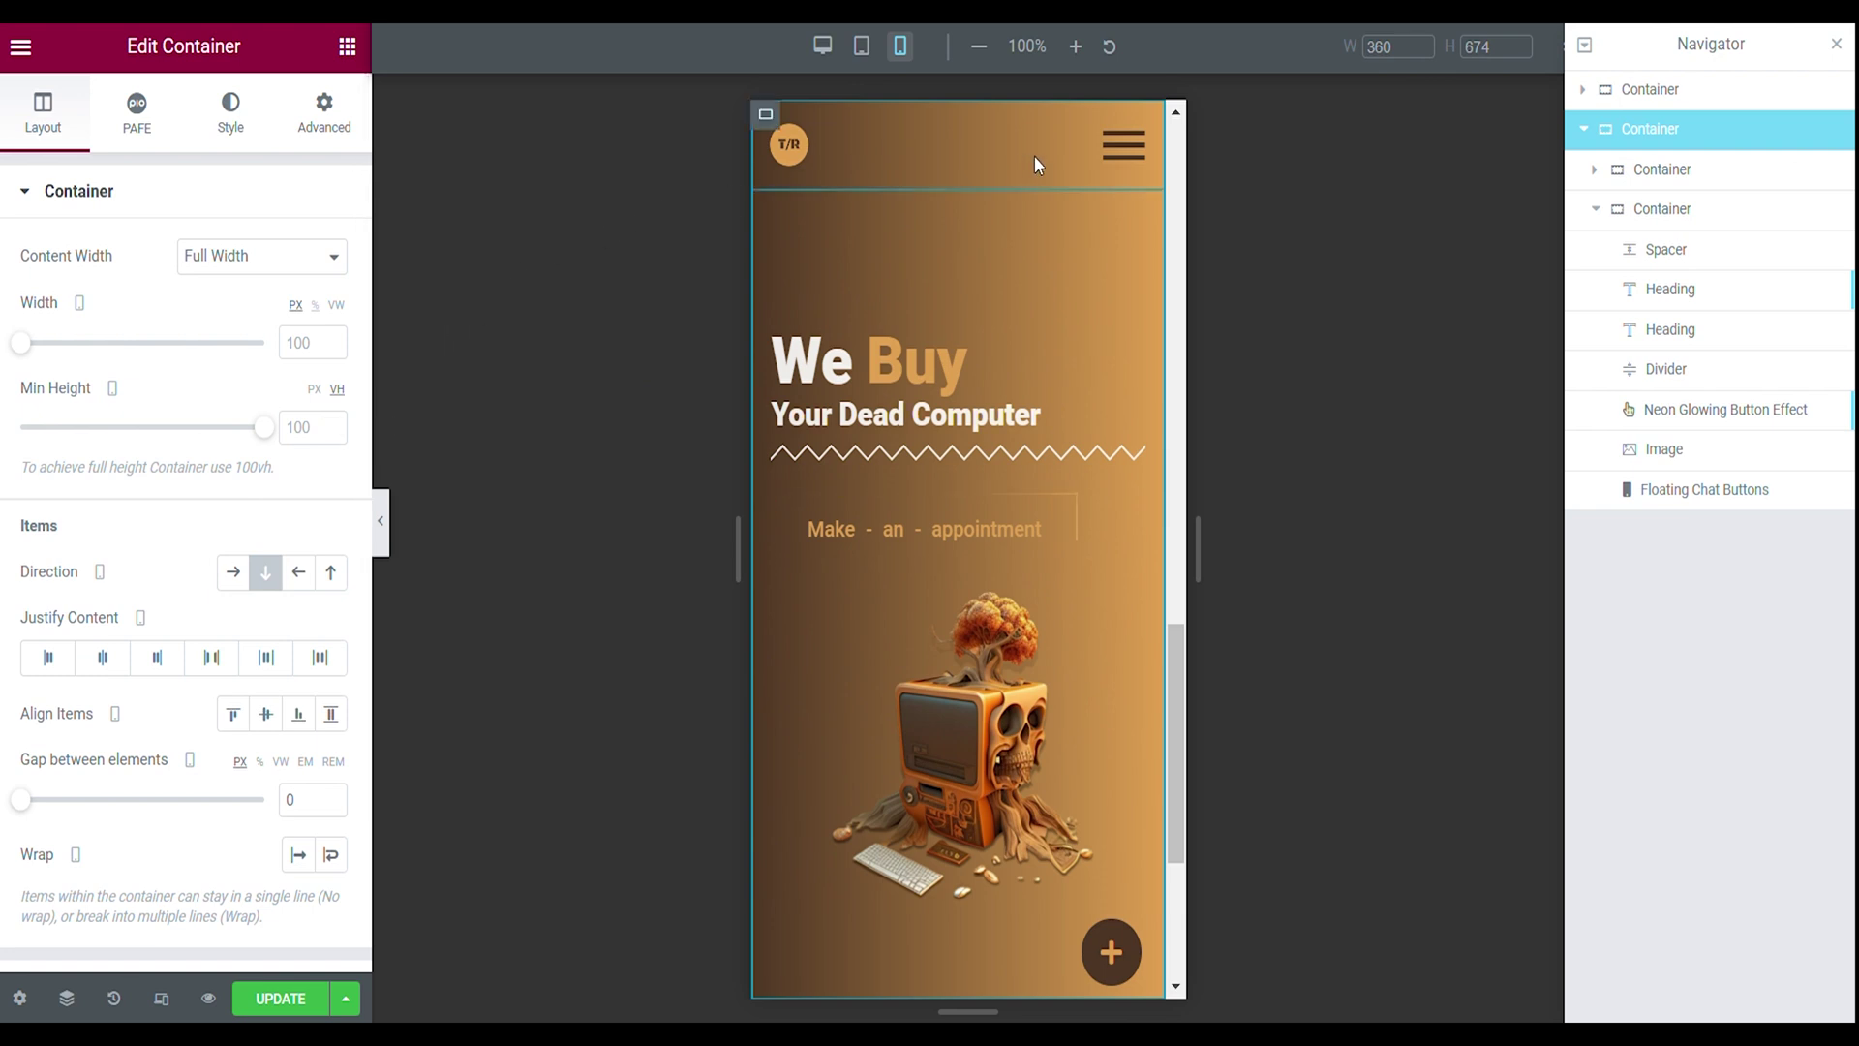
- Select the Floating Chat Buttons widget and preview the bottom-right chat toggle expanding and collapsing
click(1124, 145)
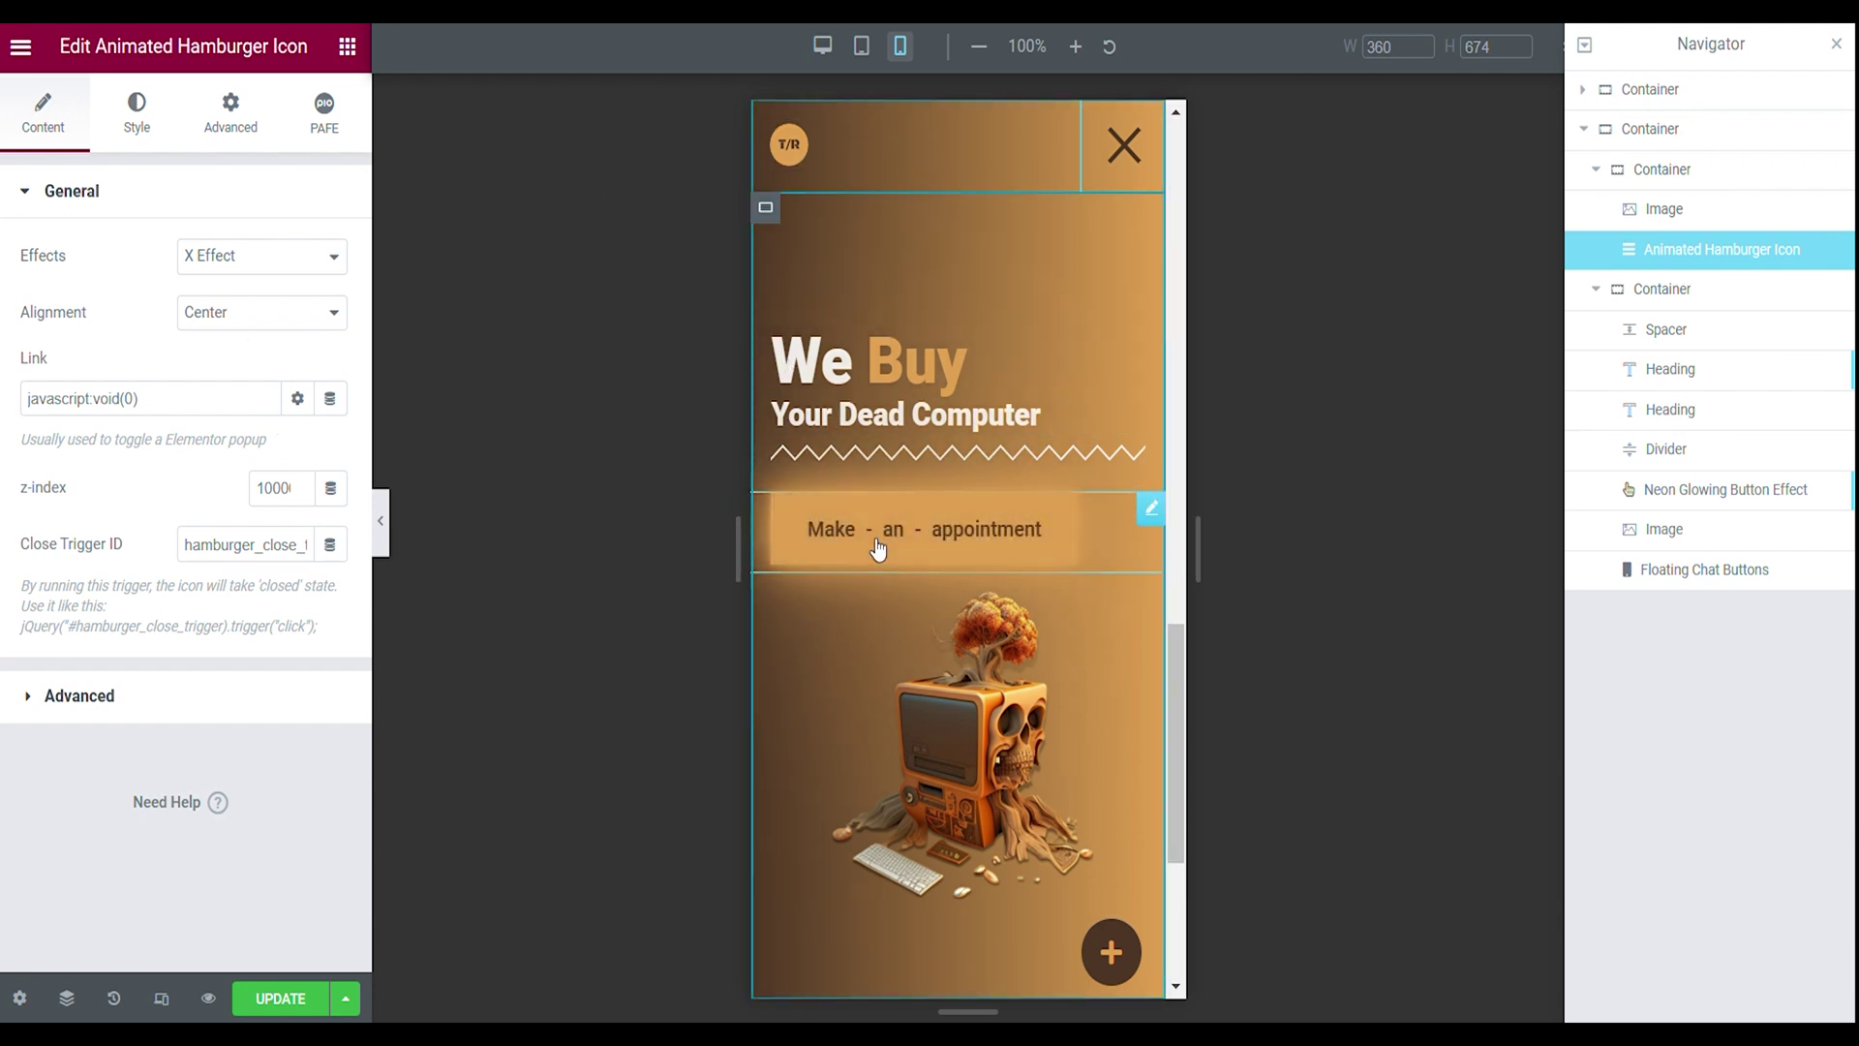
click(937, 705)
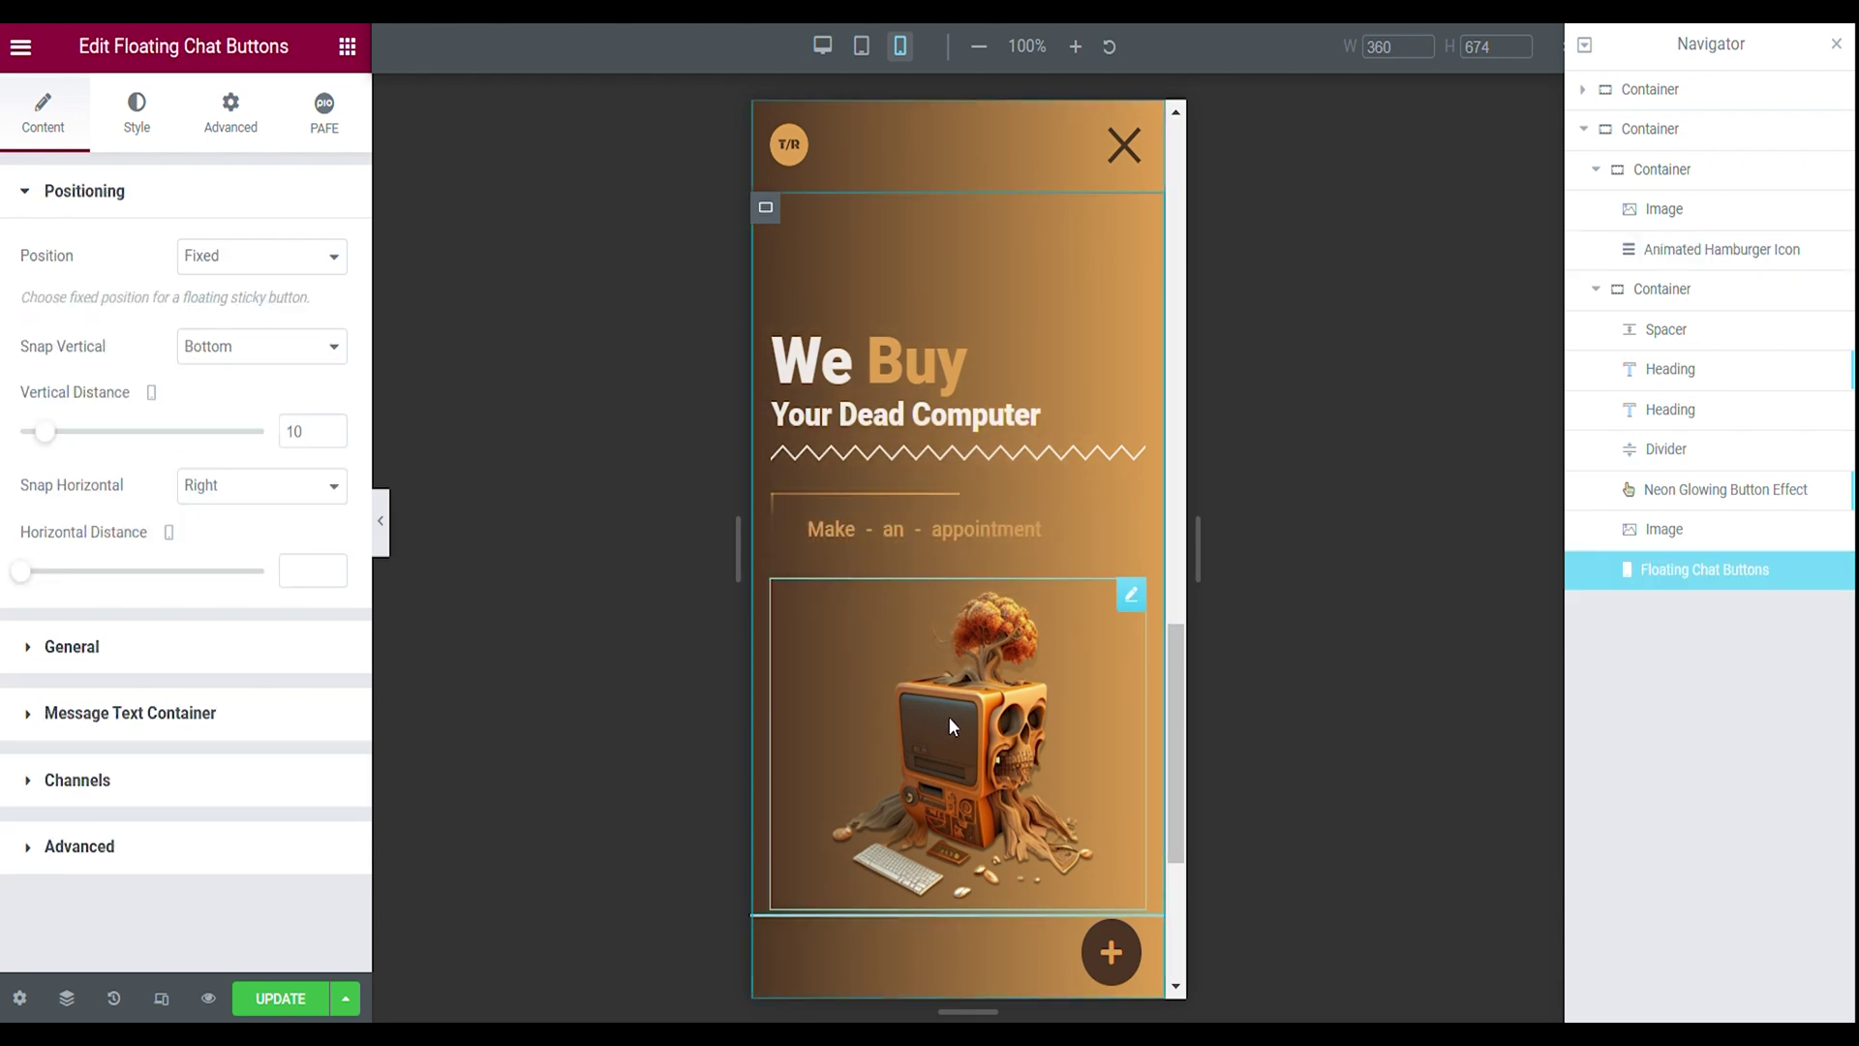
click(1112, 947)
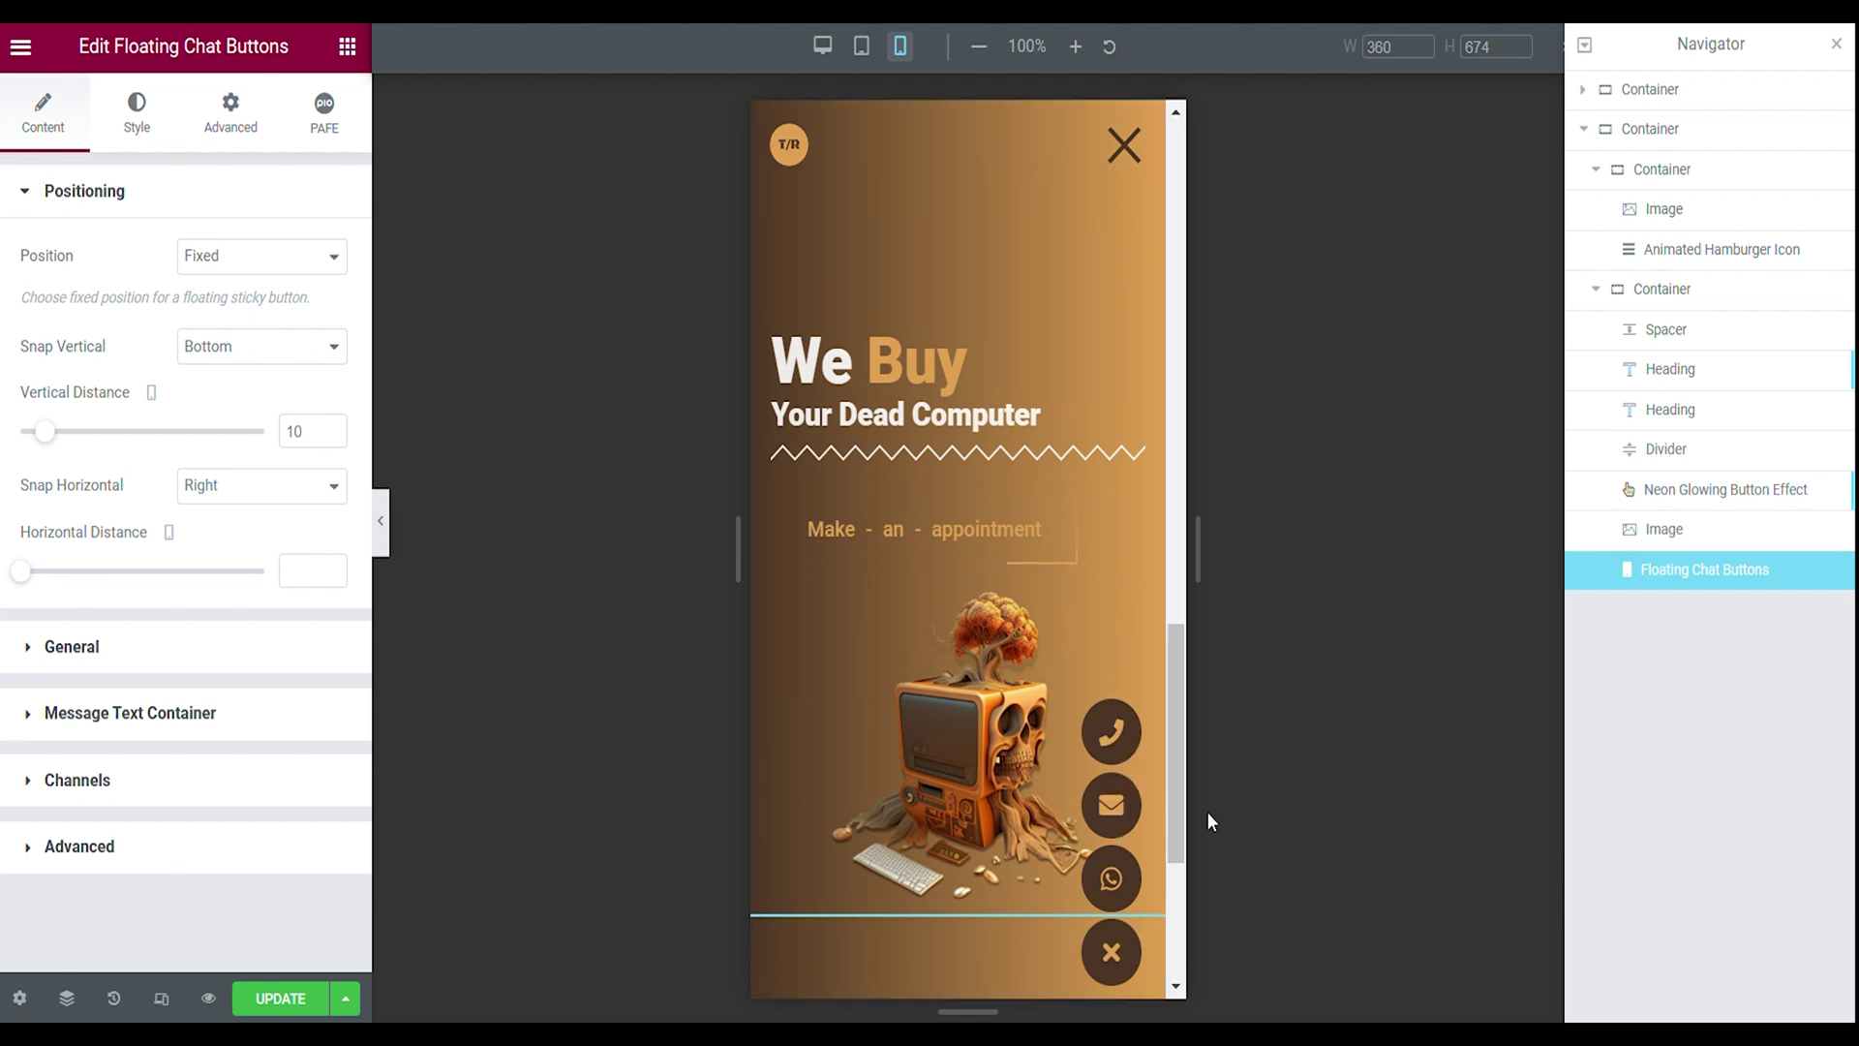
click(1110, 952)
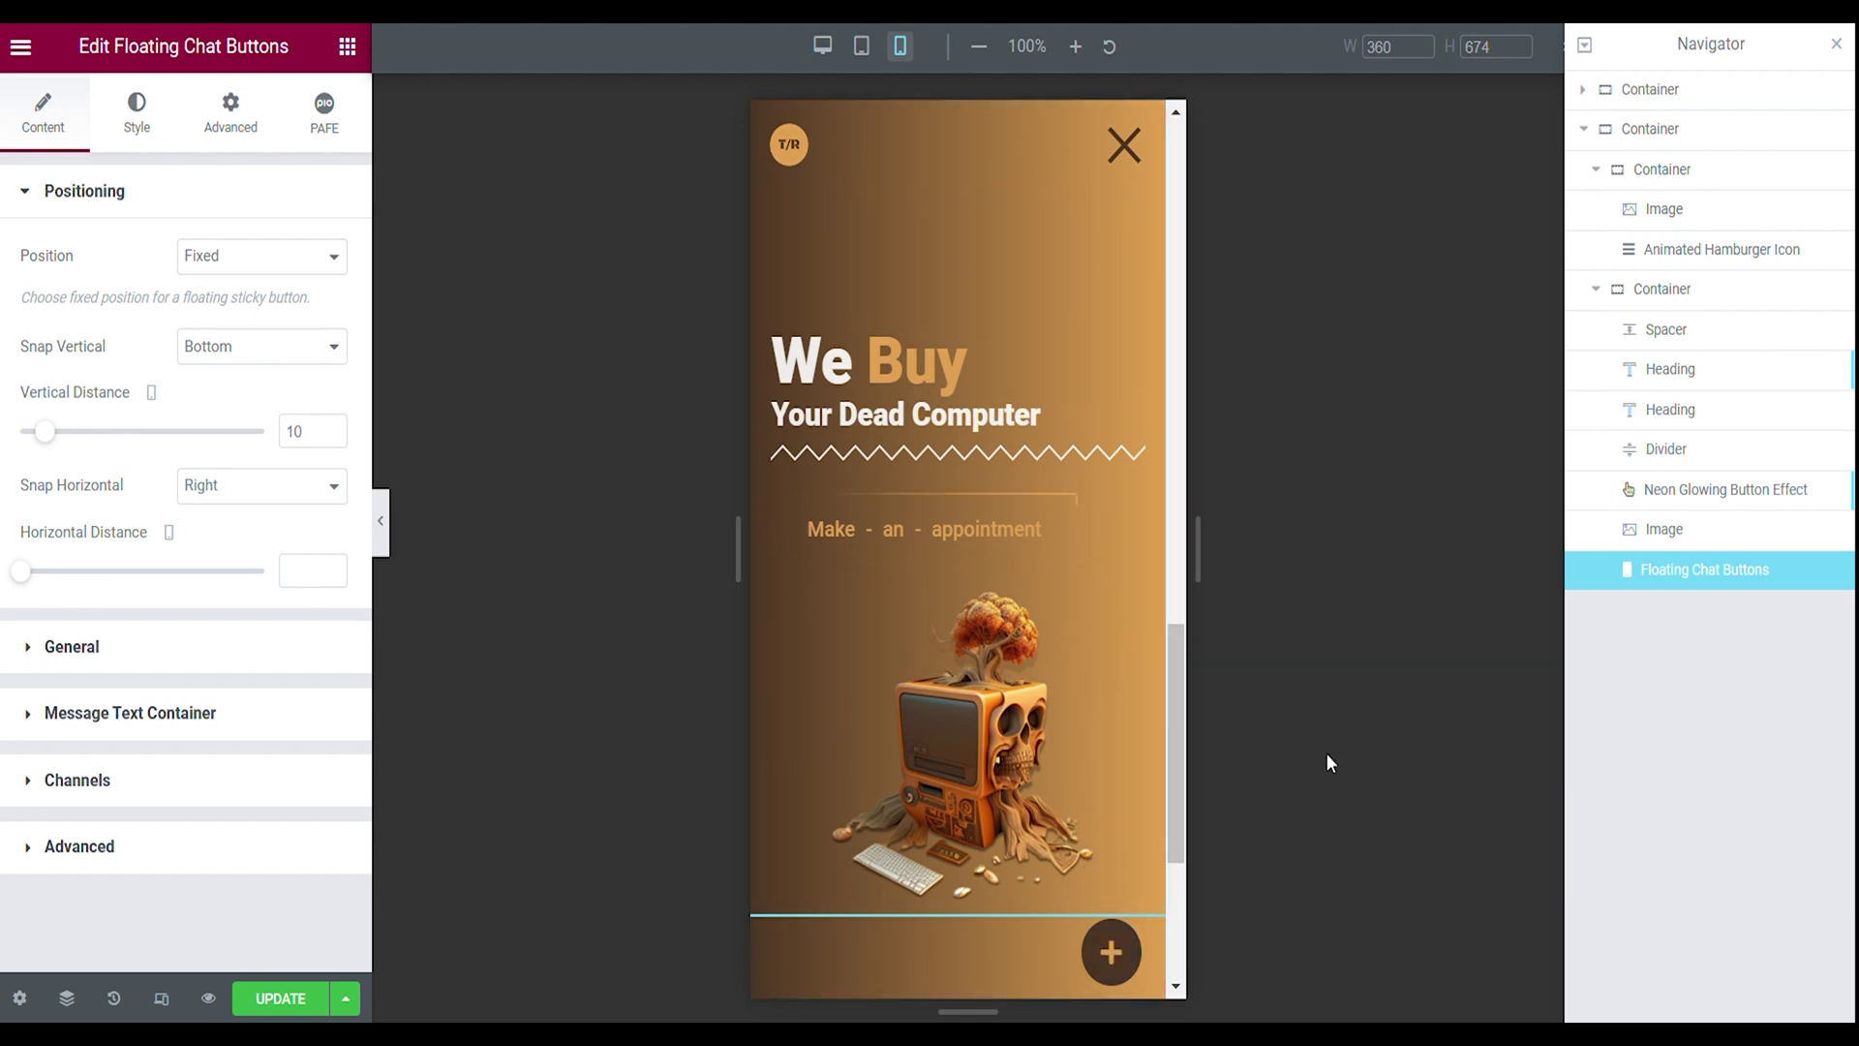